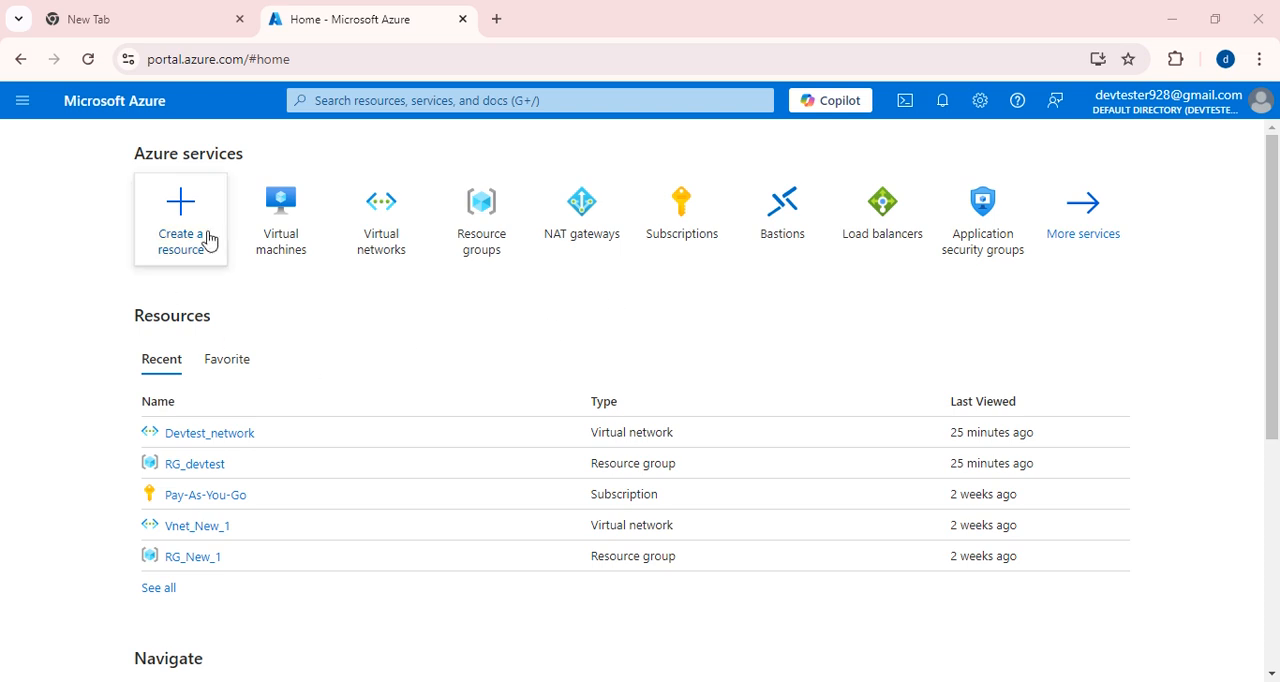
Open the overview of the WindowsVM virtual machine and copy its public IP address.
click(286, 238)
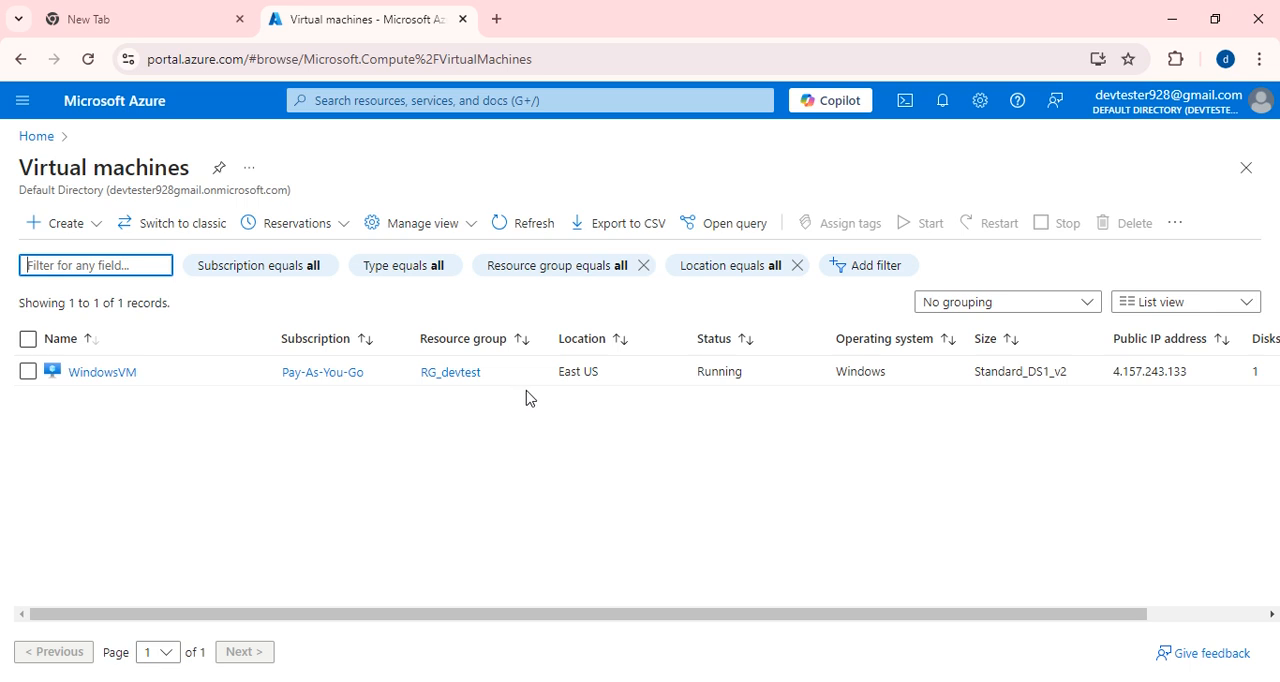
click(92, 374)
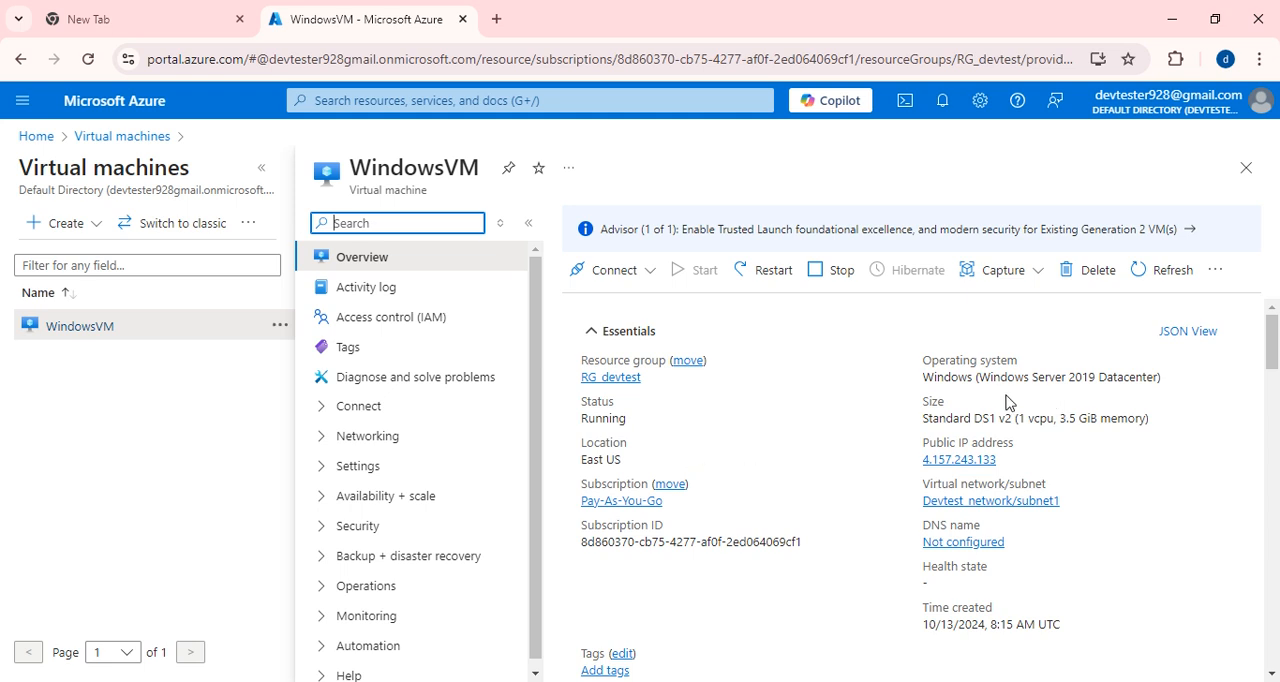
drag(924, 378, 1114, 382)
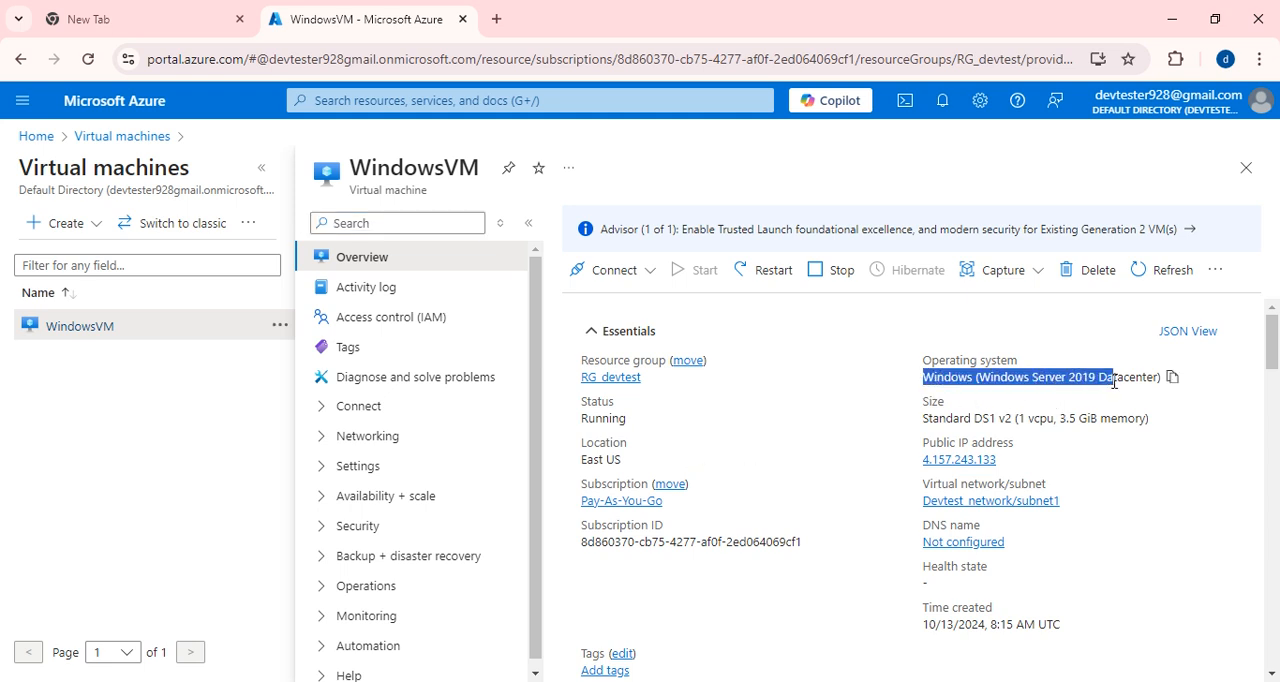
scroll(1085, 478, down, 1)
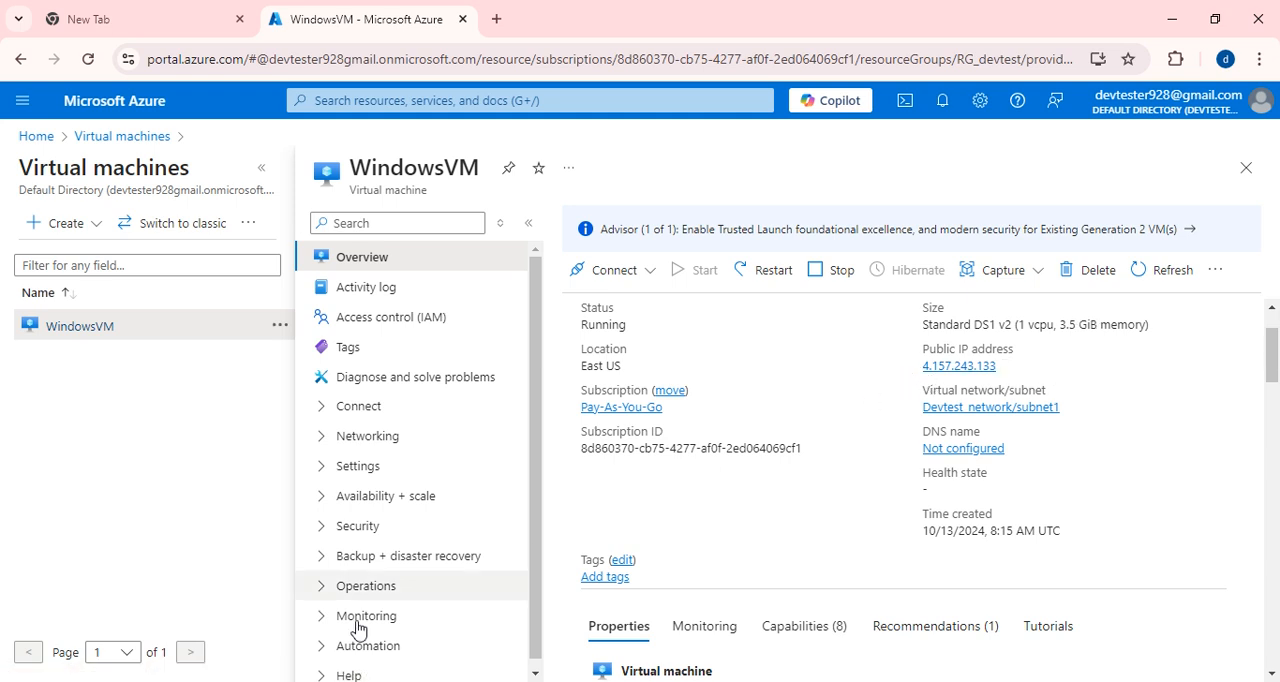
click(1006, 365)
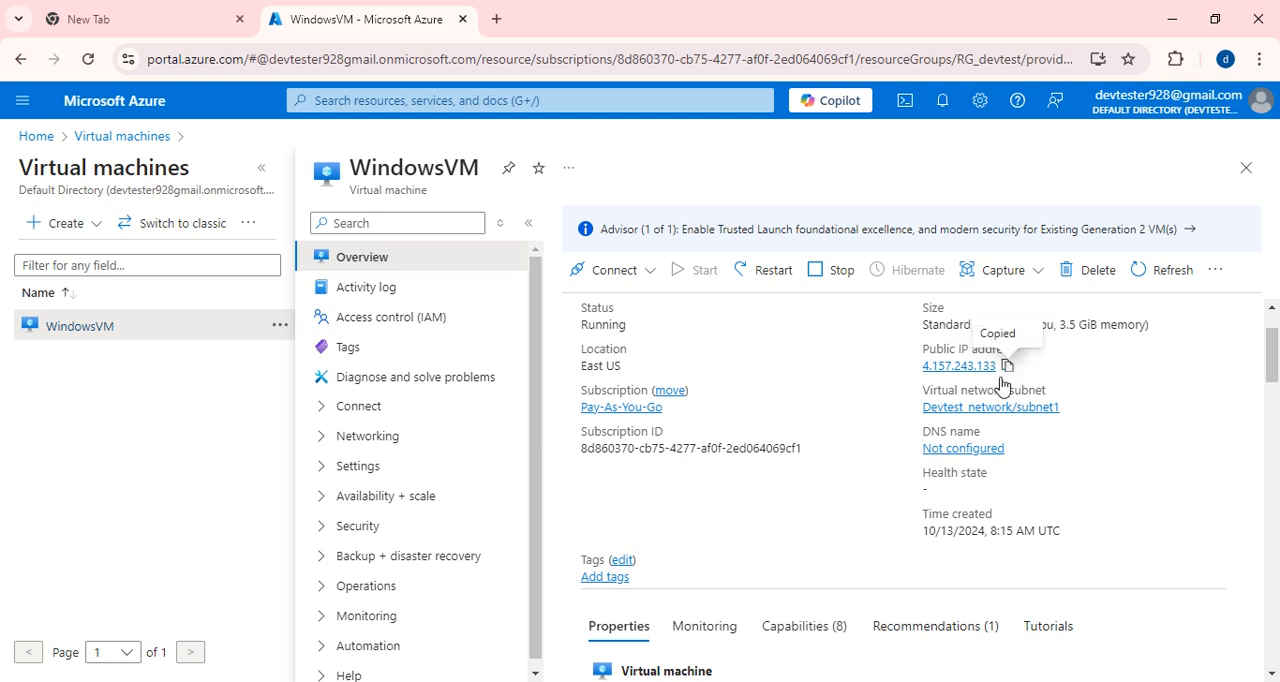
Ping the virtual machine's public IP address 4.157.243.133 from a local Command Prompt, and close the prompt window.
click(100, 681)
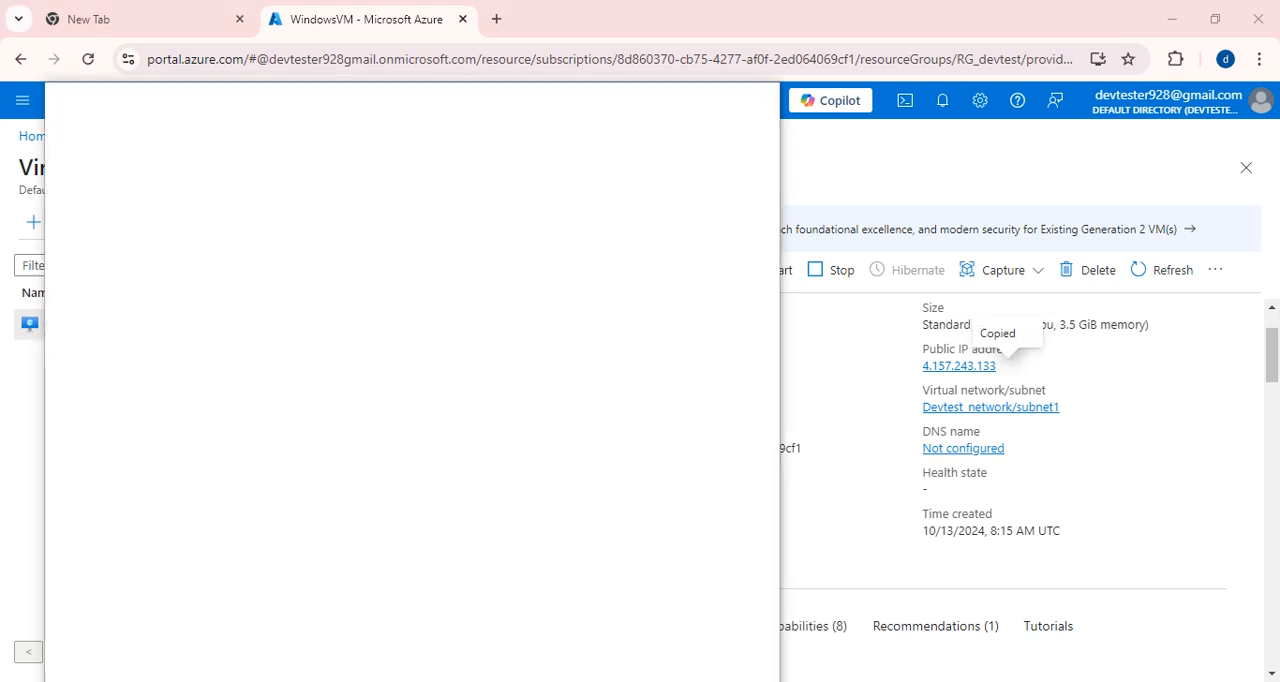
text(cmd)
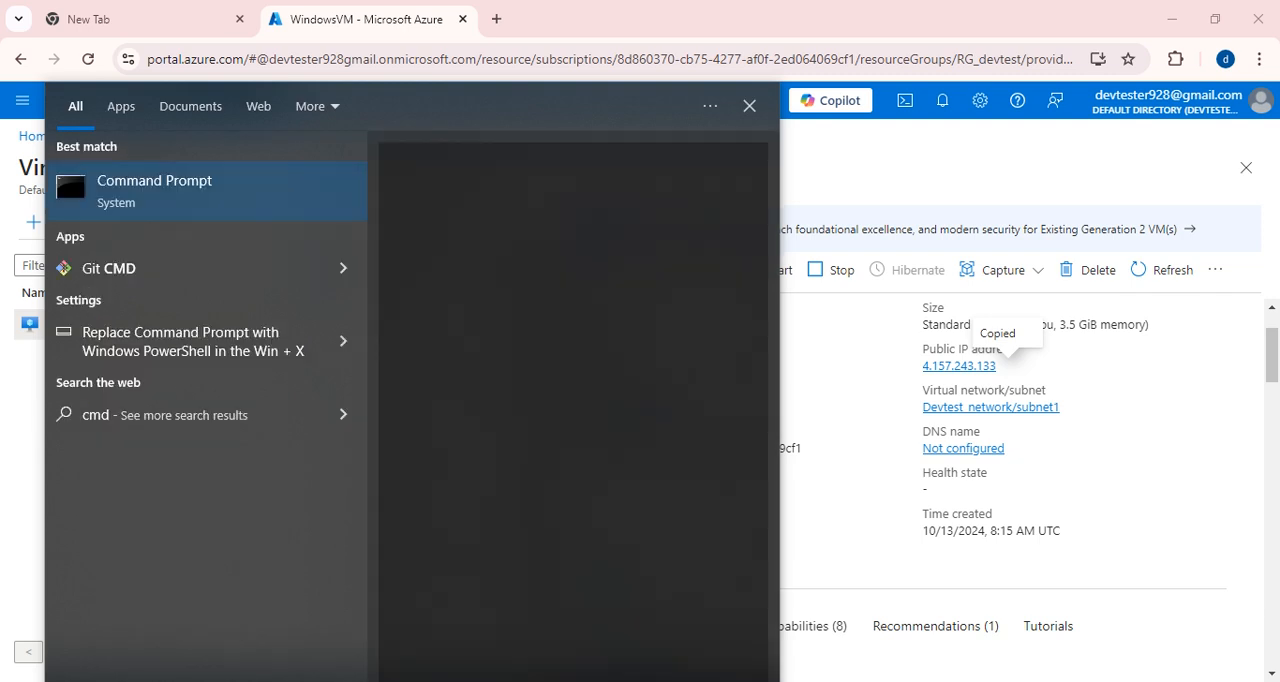
key(Return)
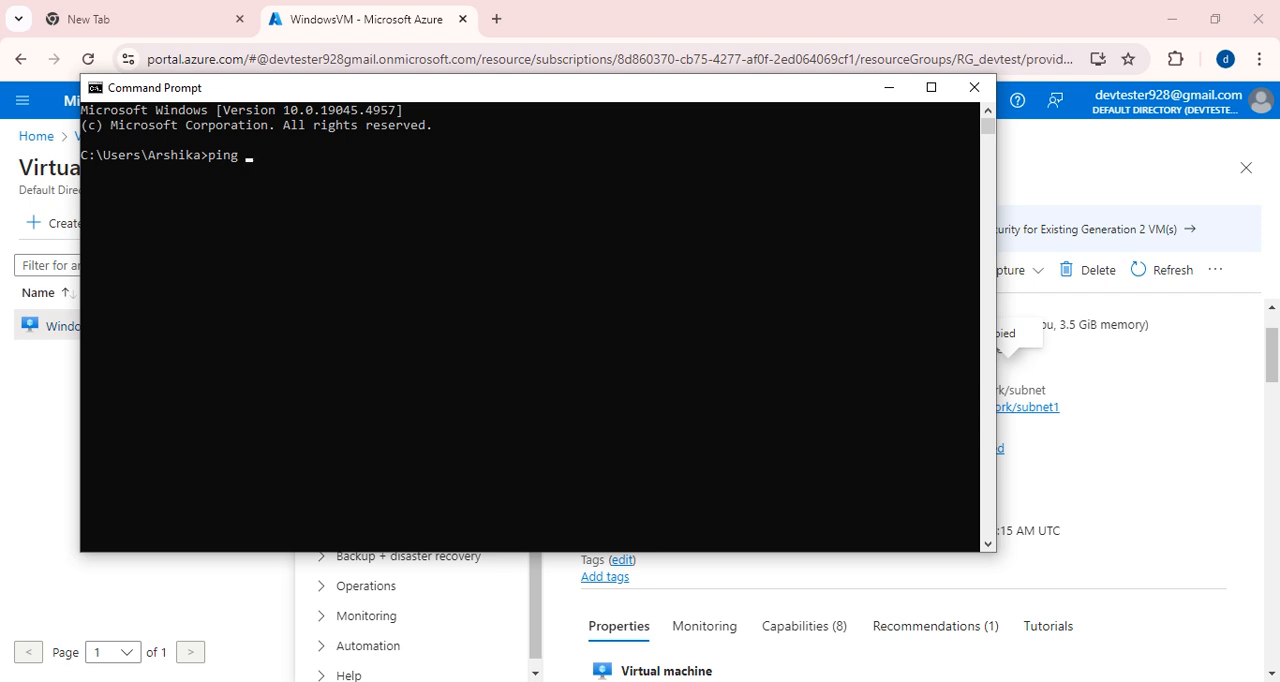
text(ping)
key(ctrl+v)
key(Return)
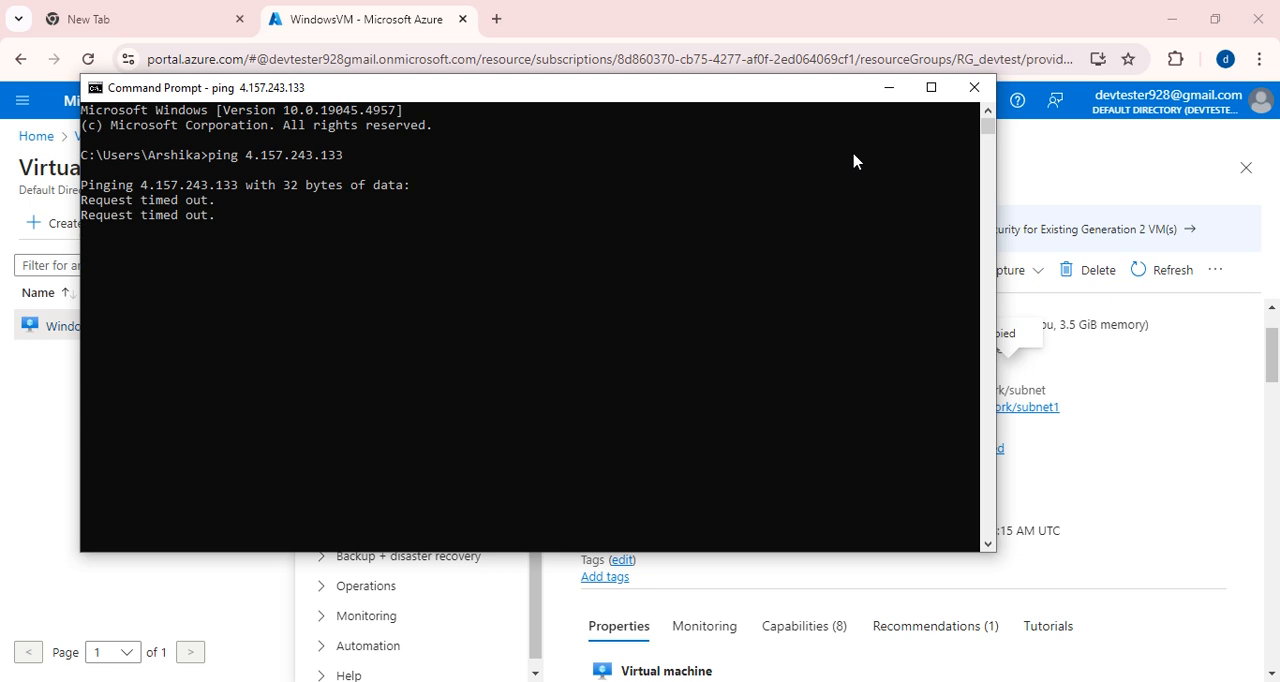
click(976, 87)
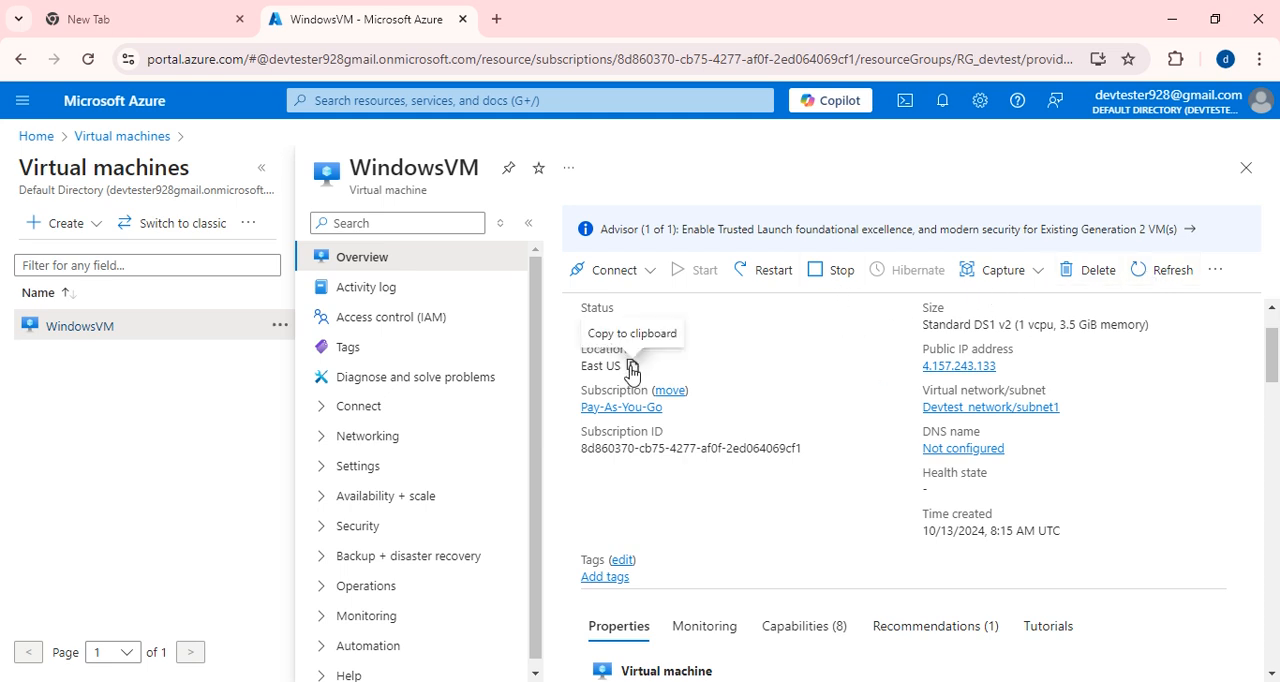
Copy WindowsVM's public IP address and start a Remote Desktop Connection to 4.157.243.133.
scroll(690, 415, down, 1)
scroll(846, 480, up, 1)
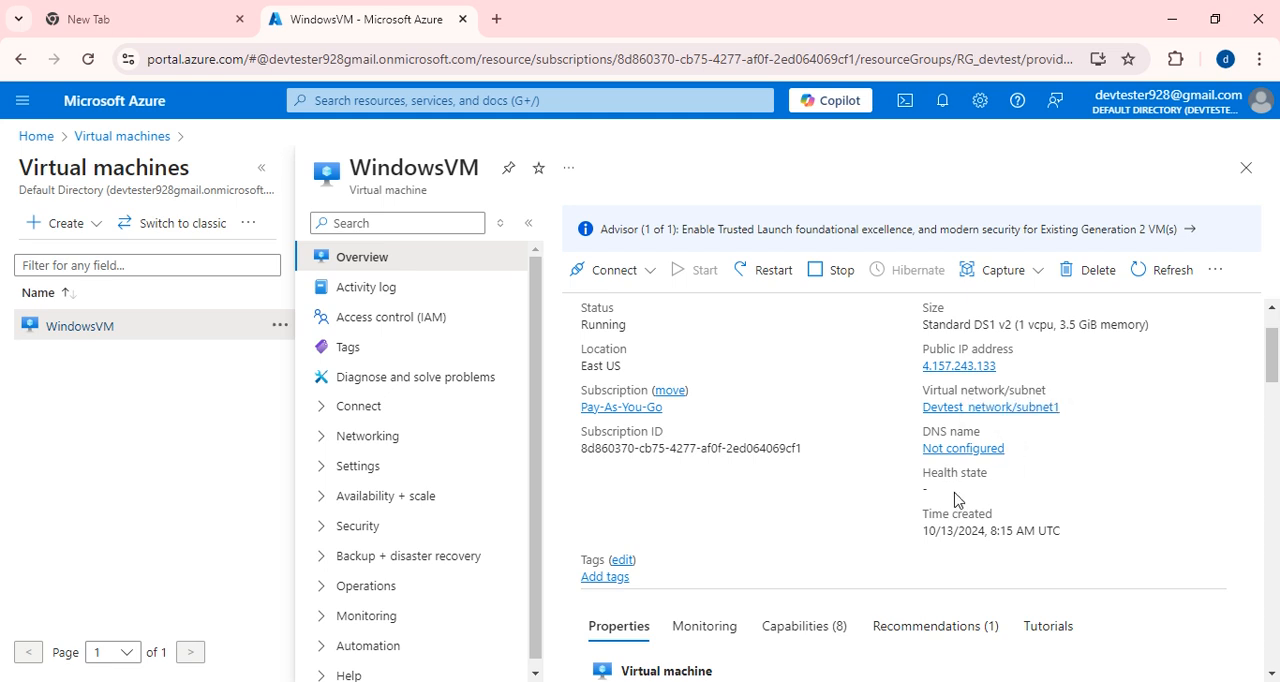
scroll(954, 500, down, 1)
scroll(954, 500, up, 3)
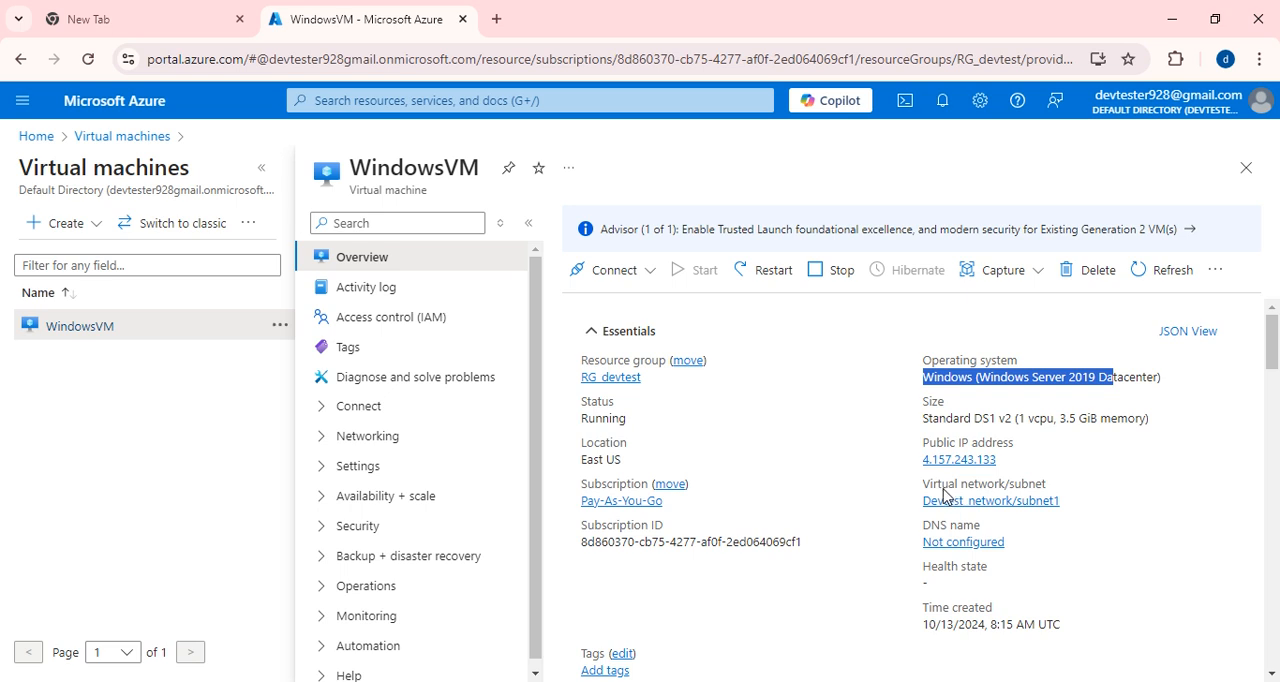
click(1007, 459)
key(super)
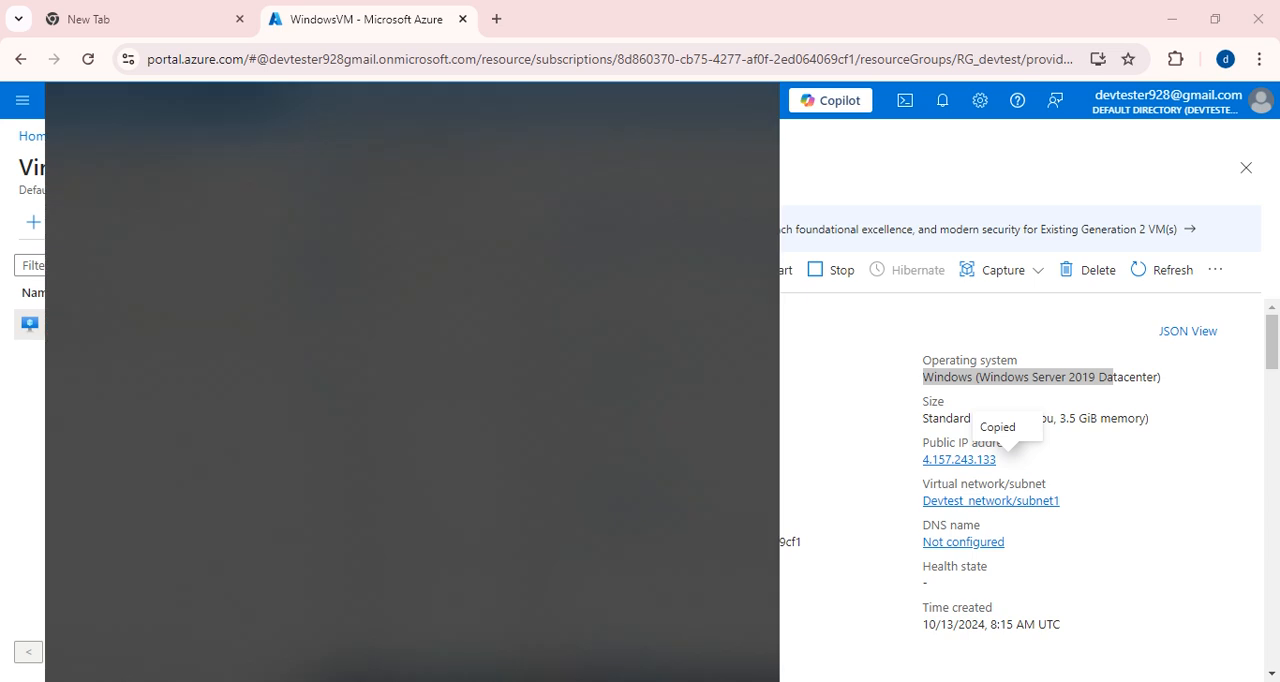
text(rdp)
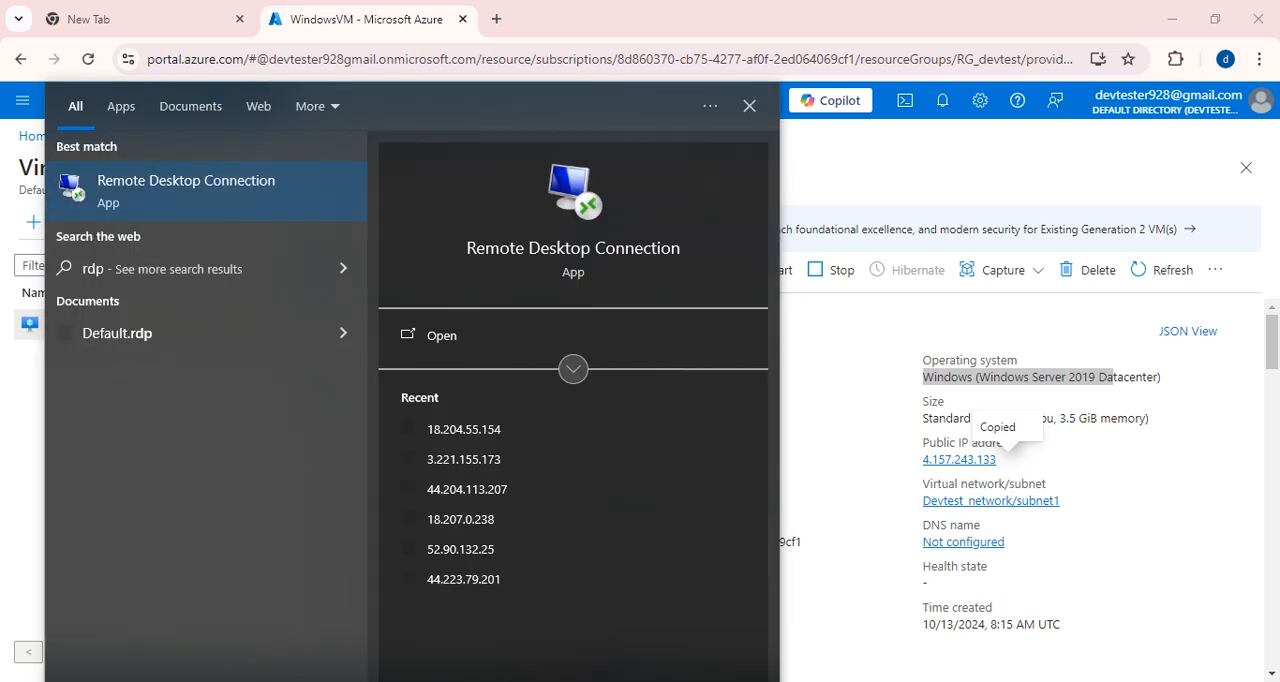
click(155, 193)
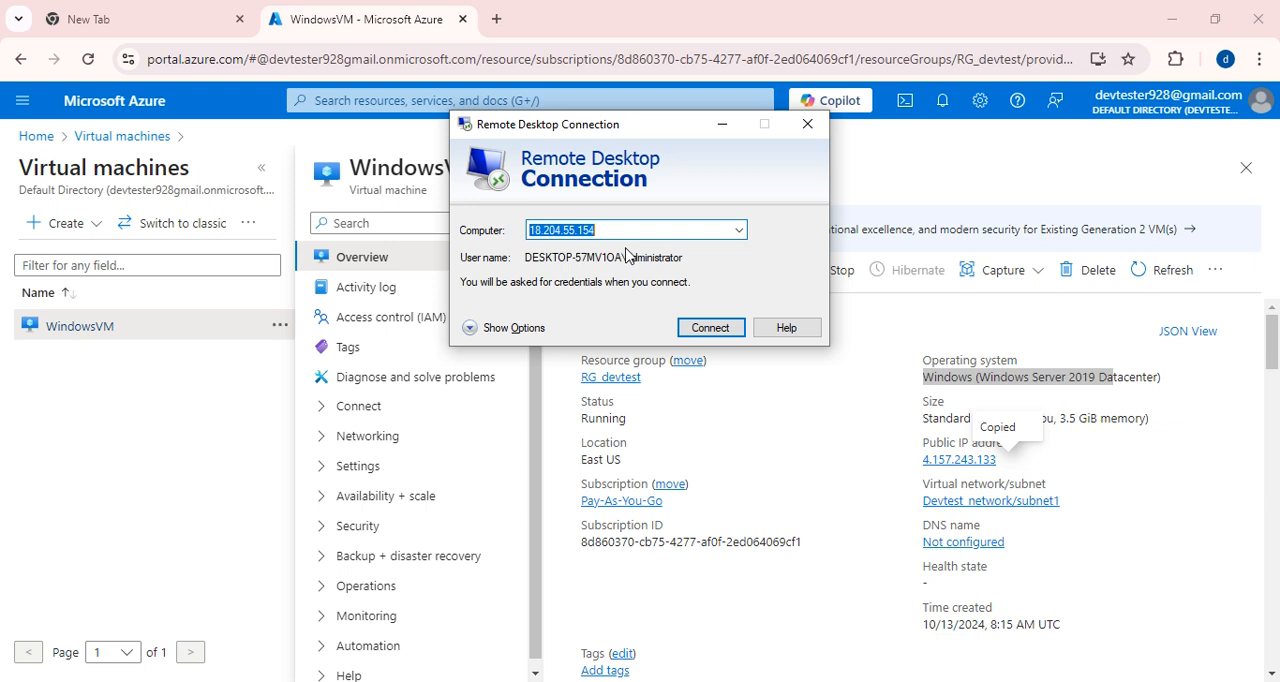
key(ctrl+v)
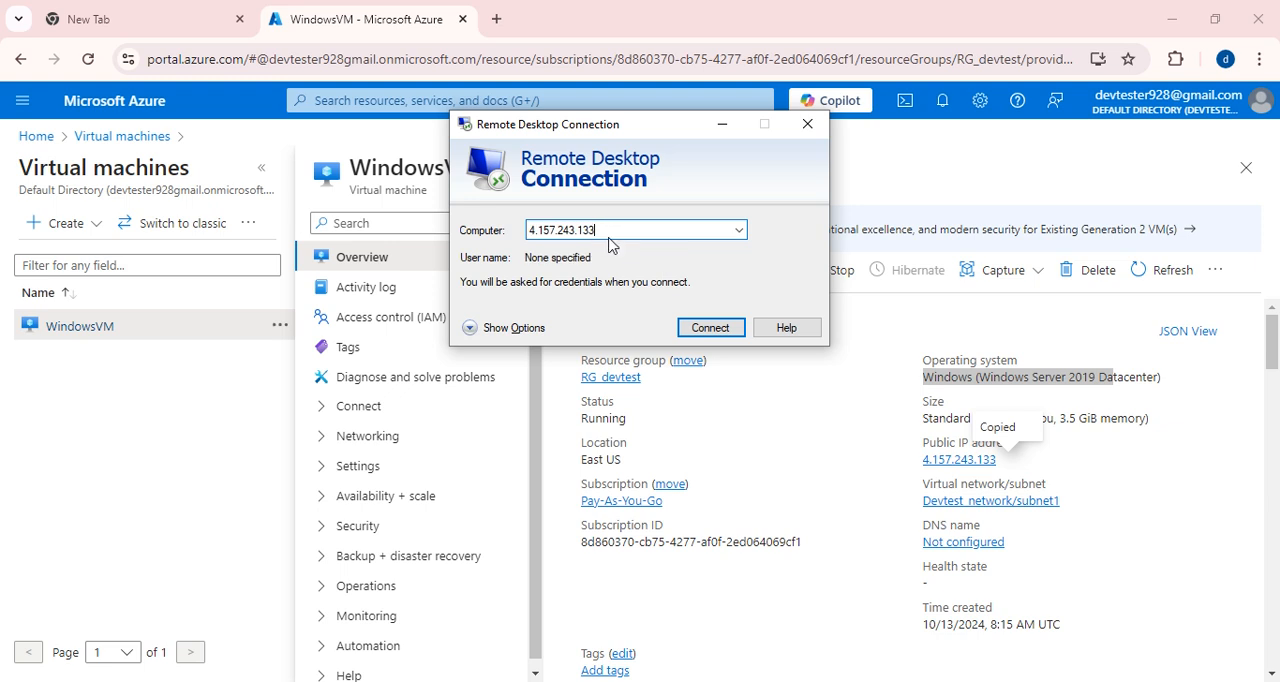
click(716, 330)
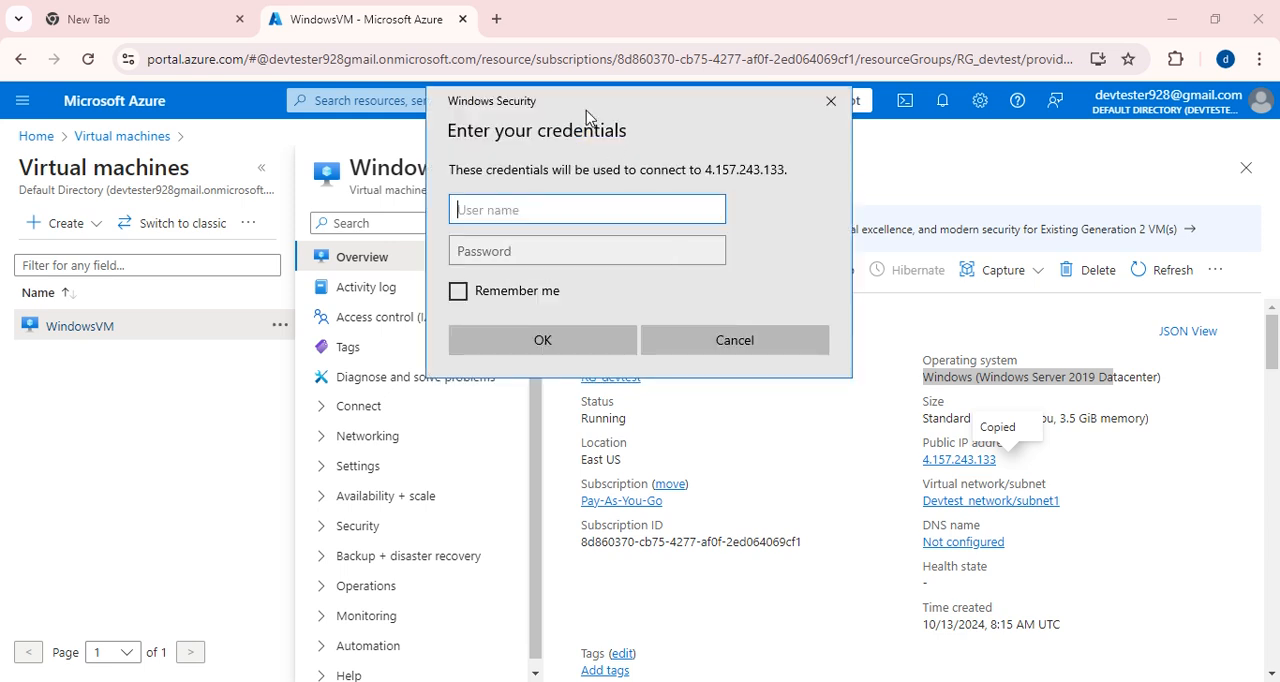
Sign in as devtester with the account password, and accept the remote computer's certificate without being asked again.
click(521, 223)
text(devtester)
key(Tab)
text(******)
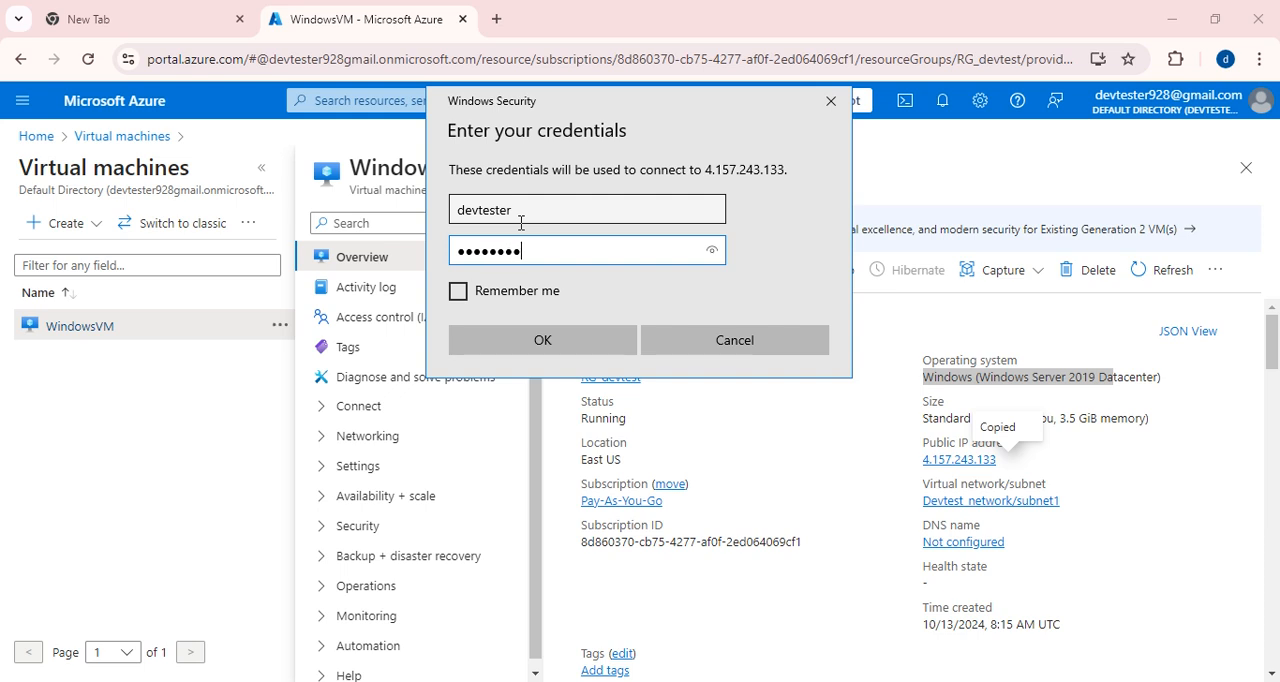
text(********)
click(551, 345)
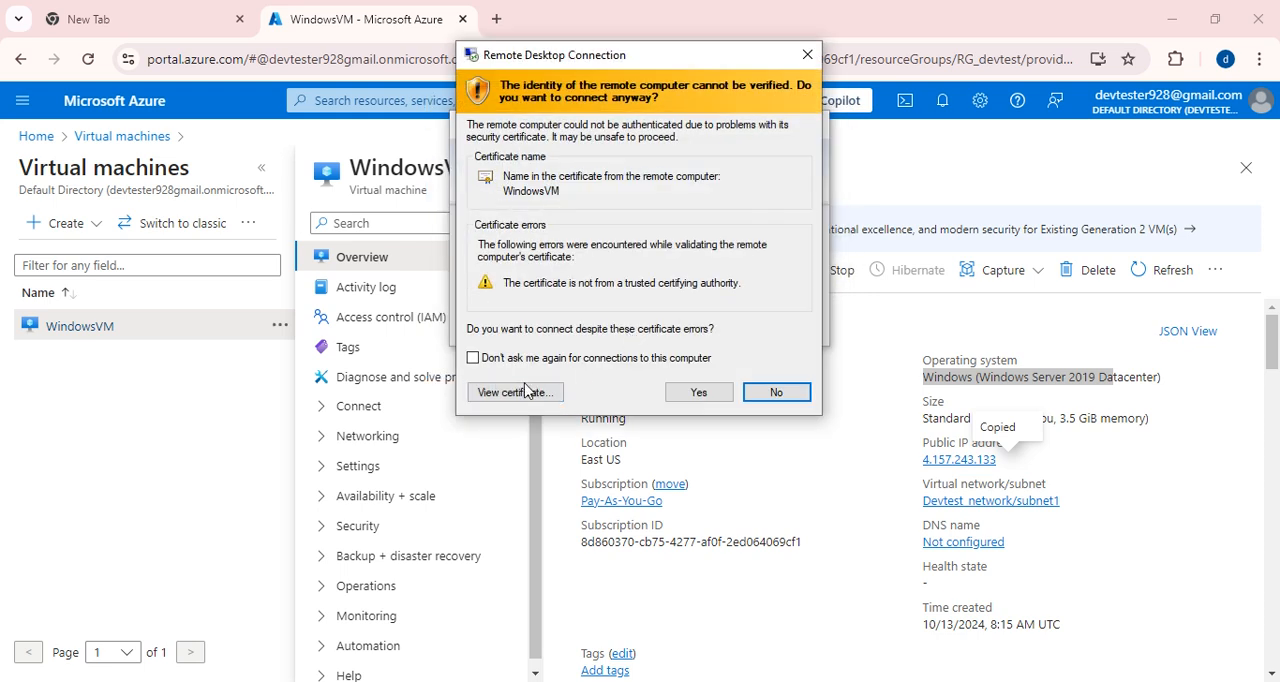
click(473, 358)
click(698, 392)
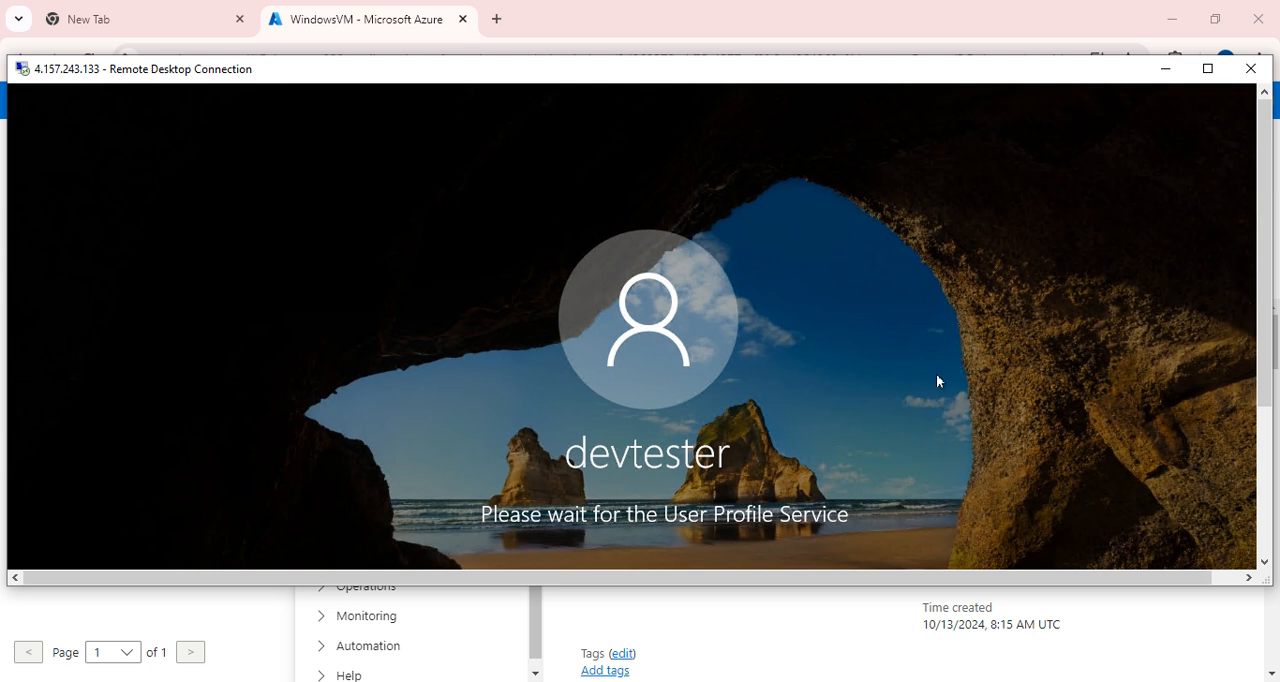
Move the windowed remote session aside and return to the Virtual machines list in the Azure portal.
click(1208, 69)
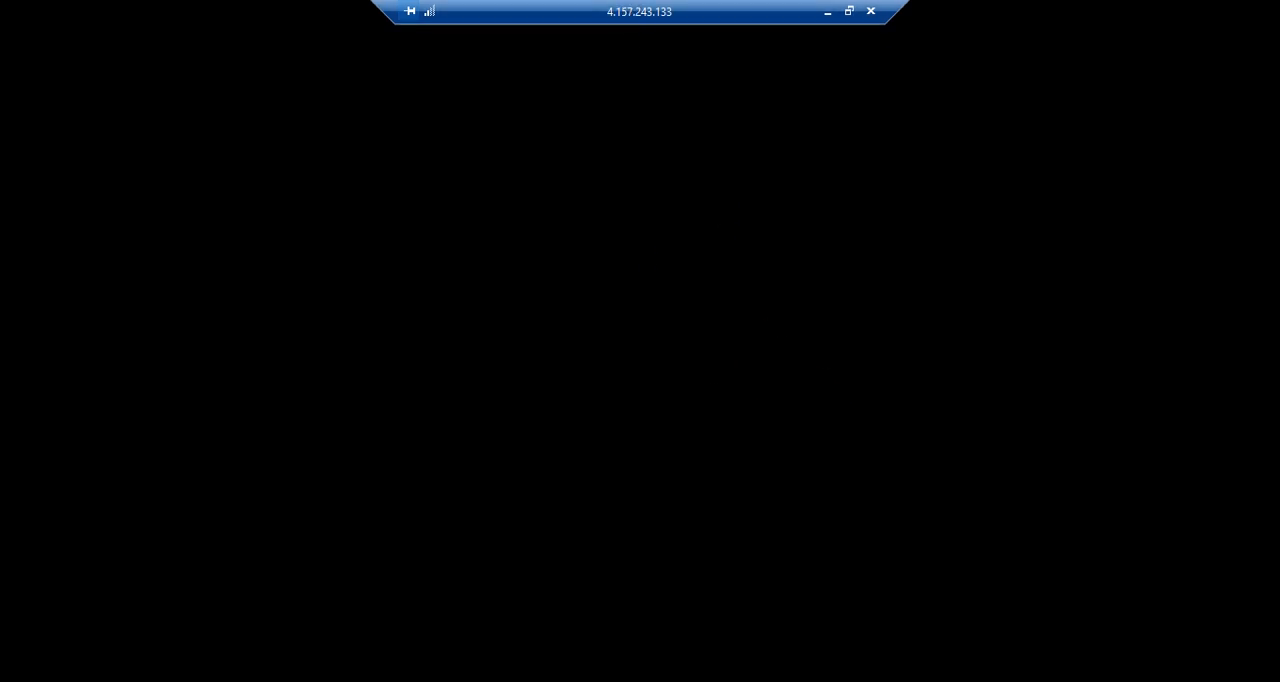
click(849, 11)
drag(670, 114, 655, 65)
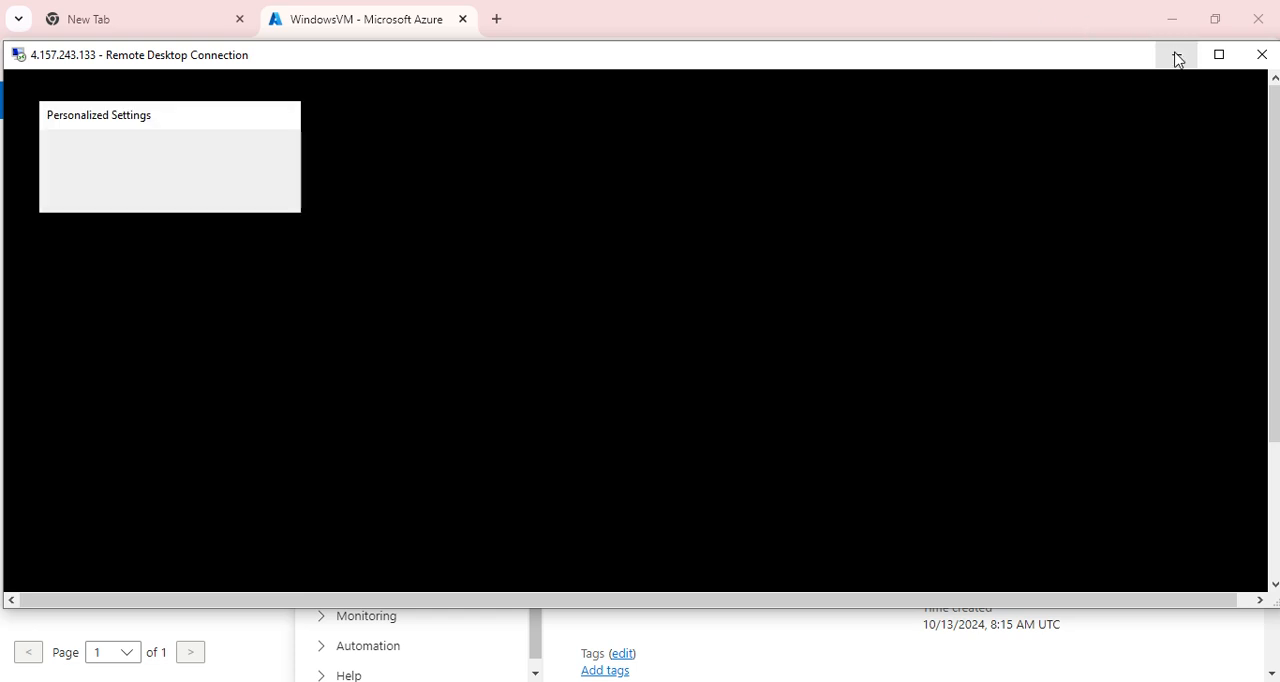
drag(647, 64, 862, 88)
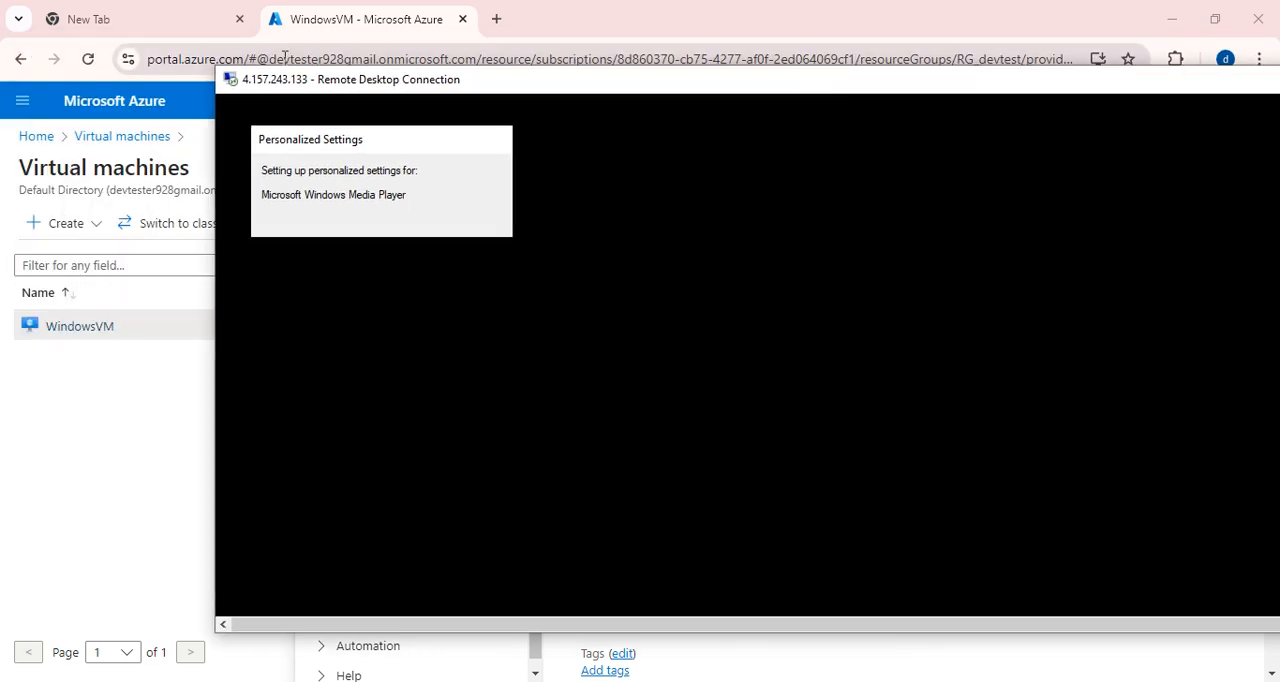
drag(211, 67, 728, 145)
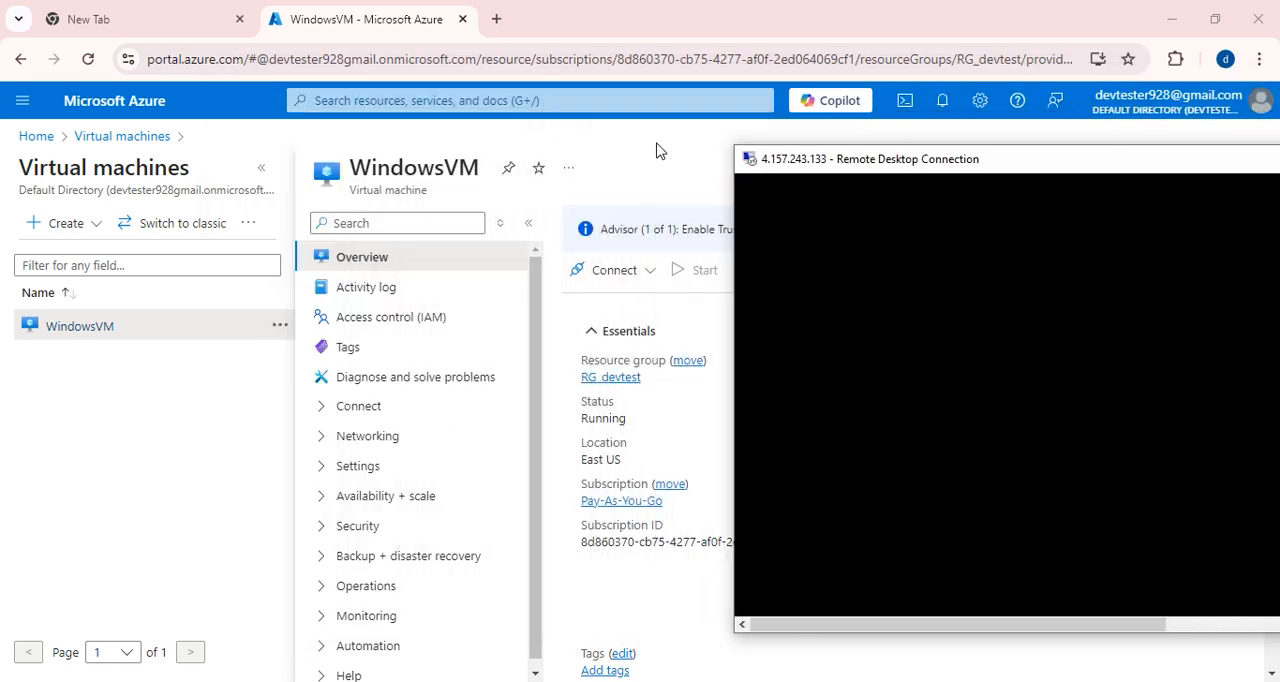
click(146, 145)
click(146, 145)
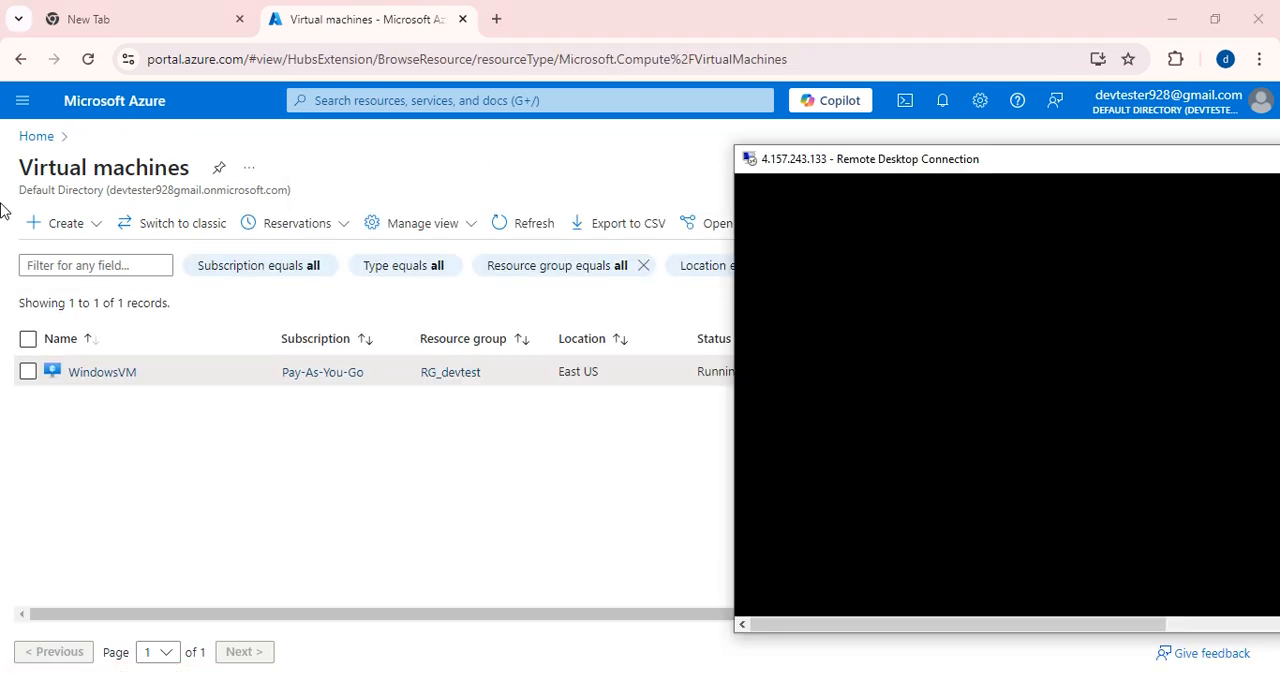
Show the remote desktop session full screen and decline making the server discoverable on the network.
drag(969, 160, 603, 106)
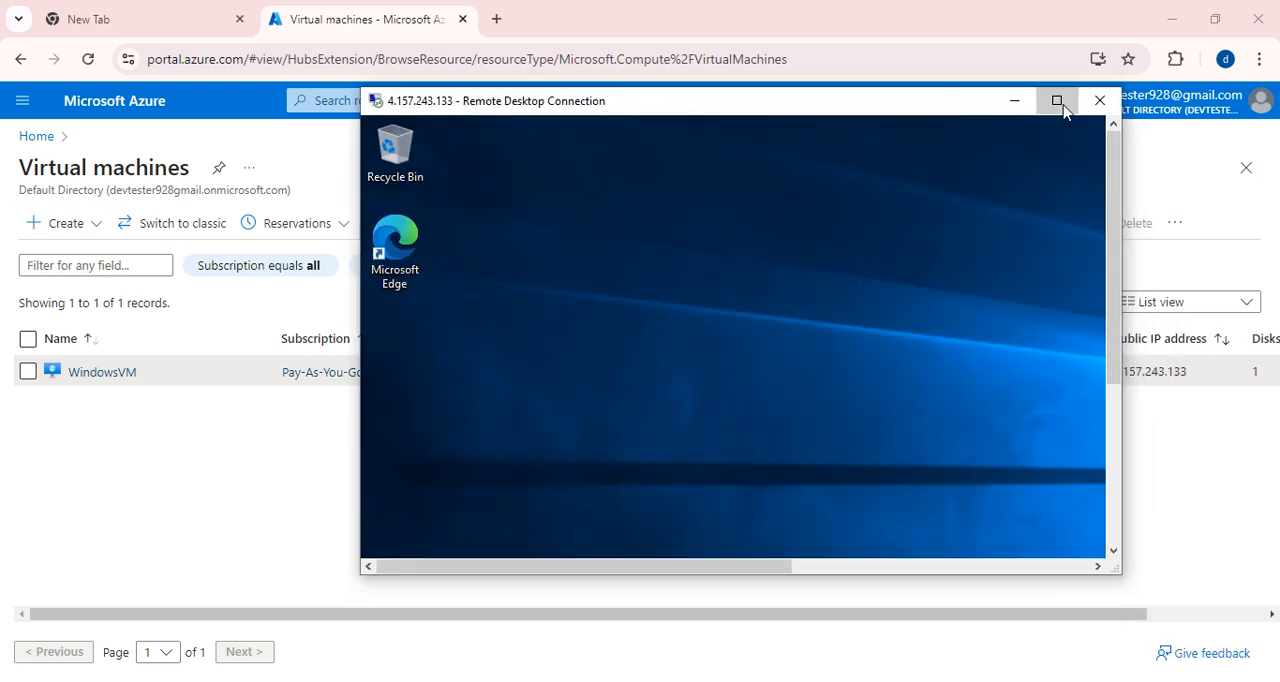
click(1056, 100)
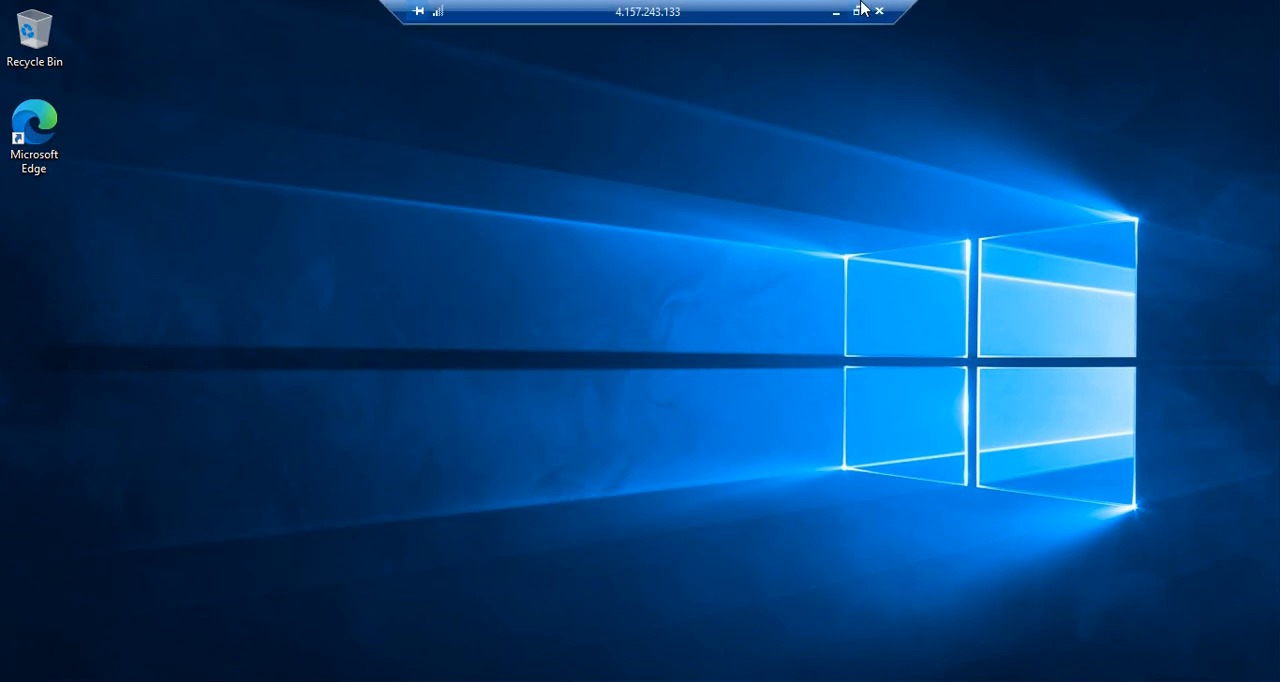
double_click(612, 14)
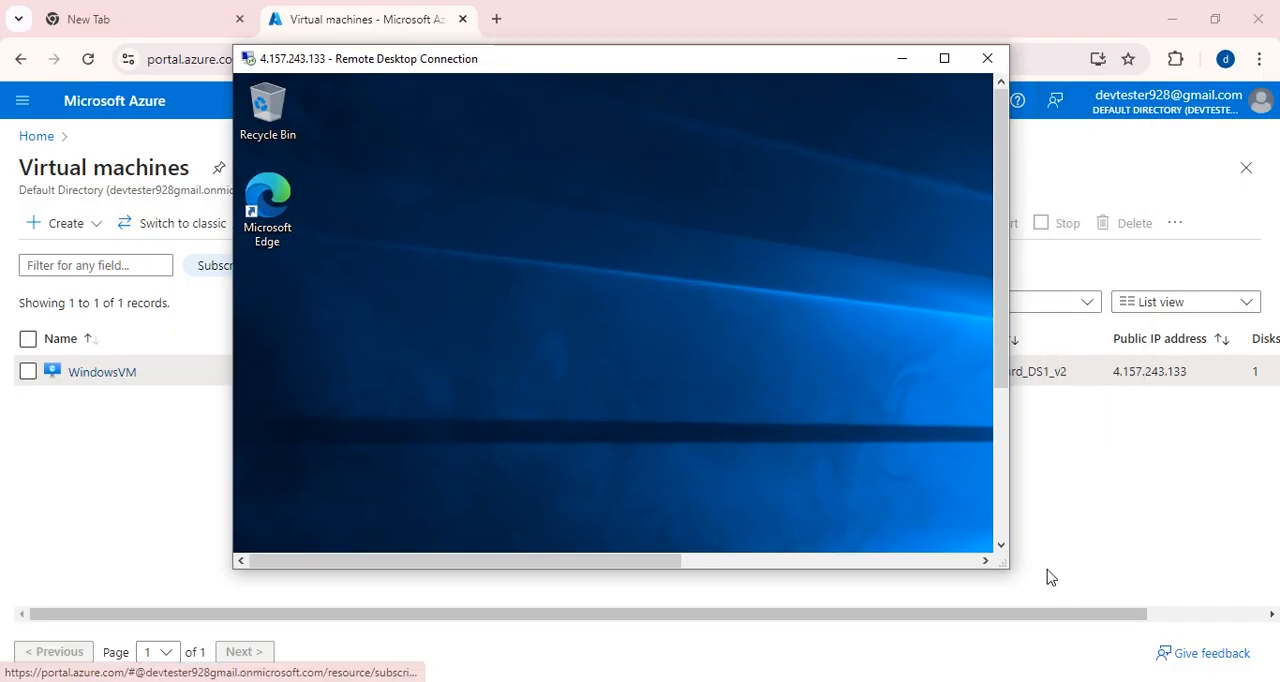
key(super)
drag(1006, 566, 1108, 638)
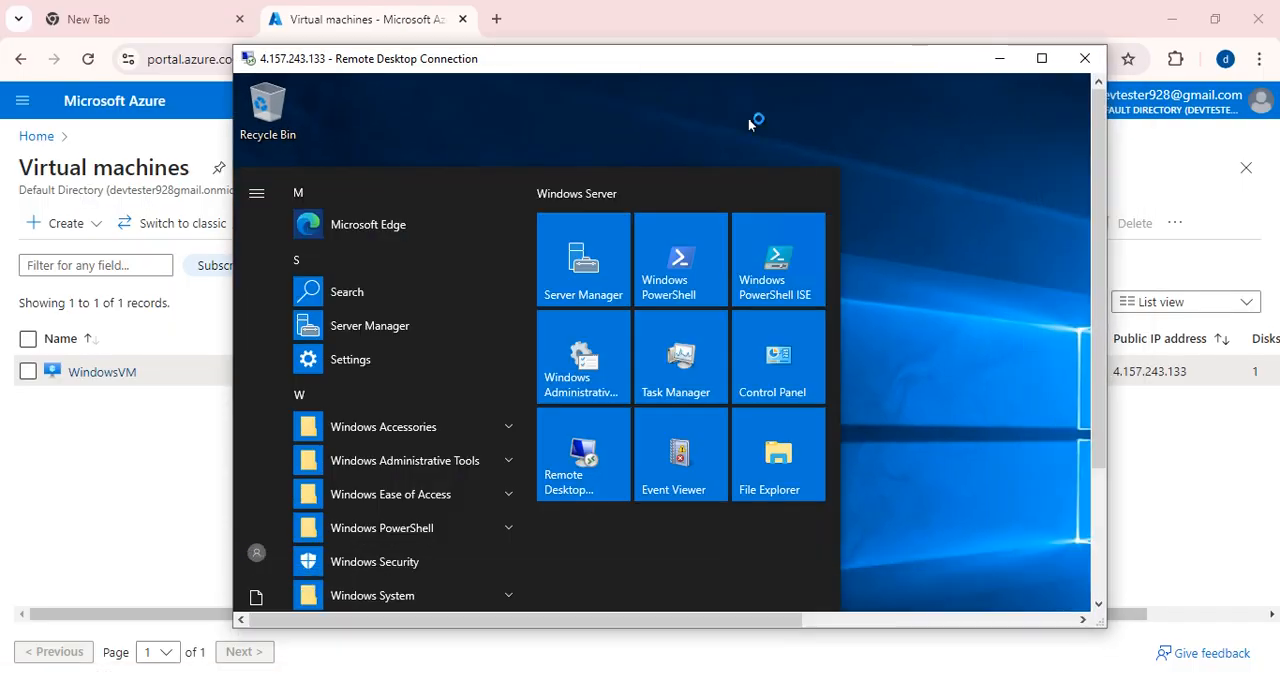
drag(686, 69, 697, 1)
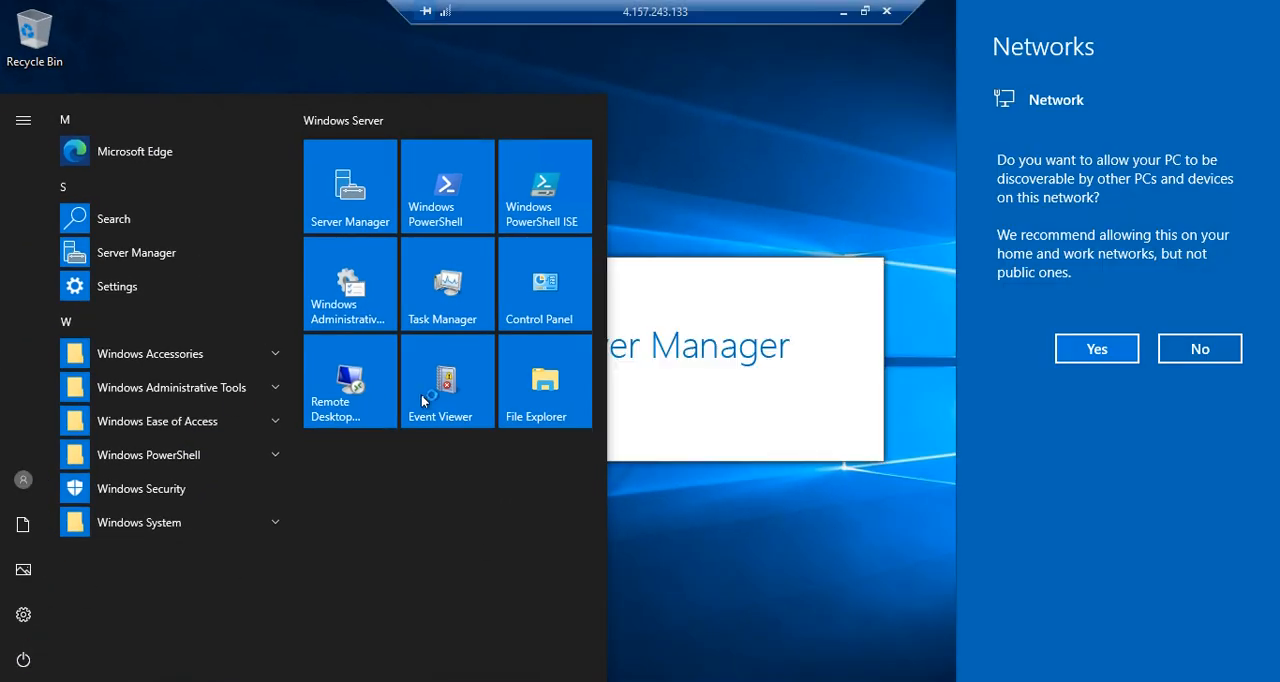
click(1196, 347)
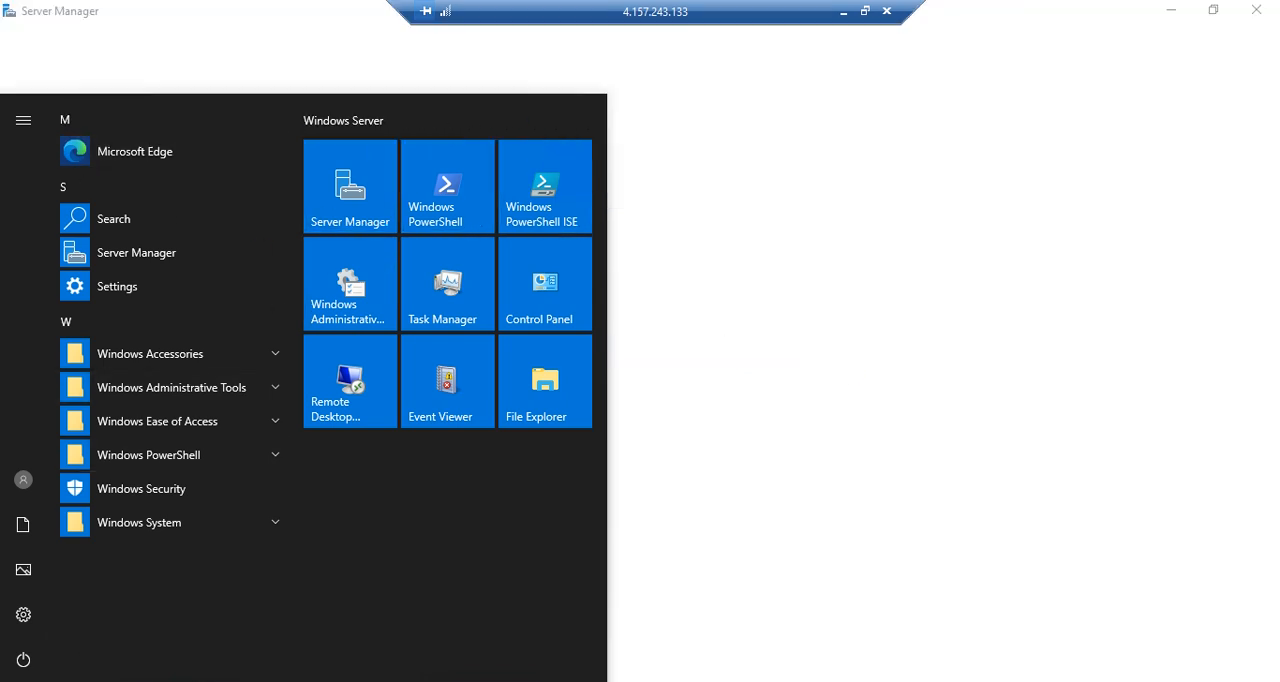
Open File Explorer on the remote server, dismiss the Windows Admin Center prompt, and show the contents of This PC.
click(205, 681)
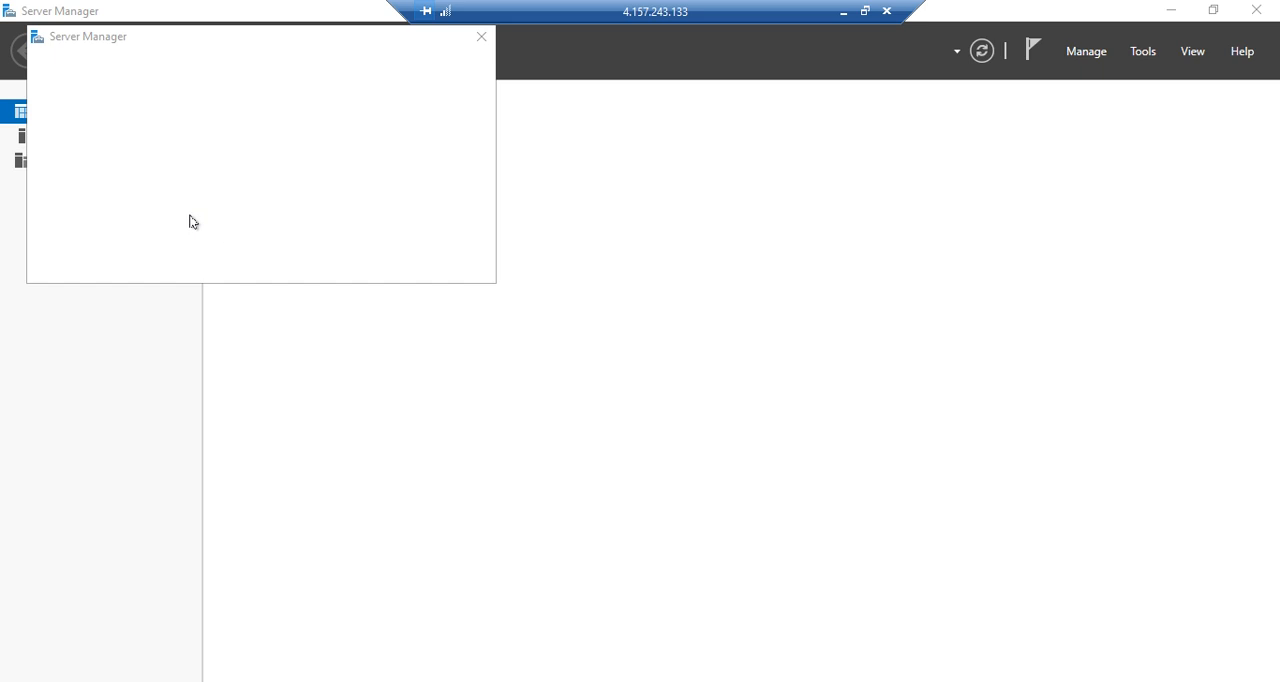
click(481, 36)
click(192, 306)
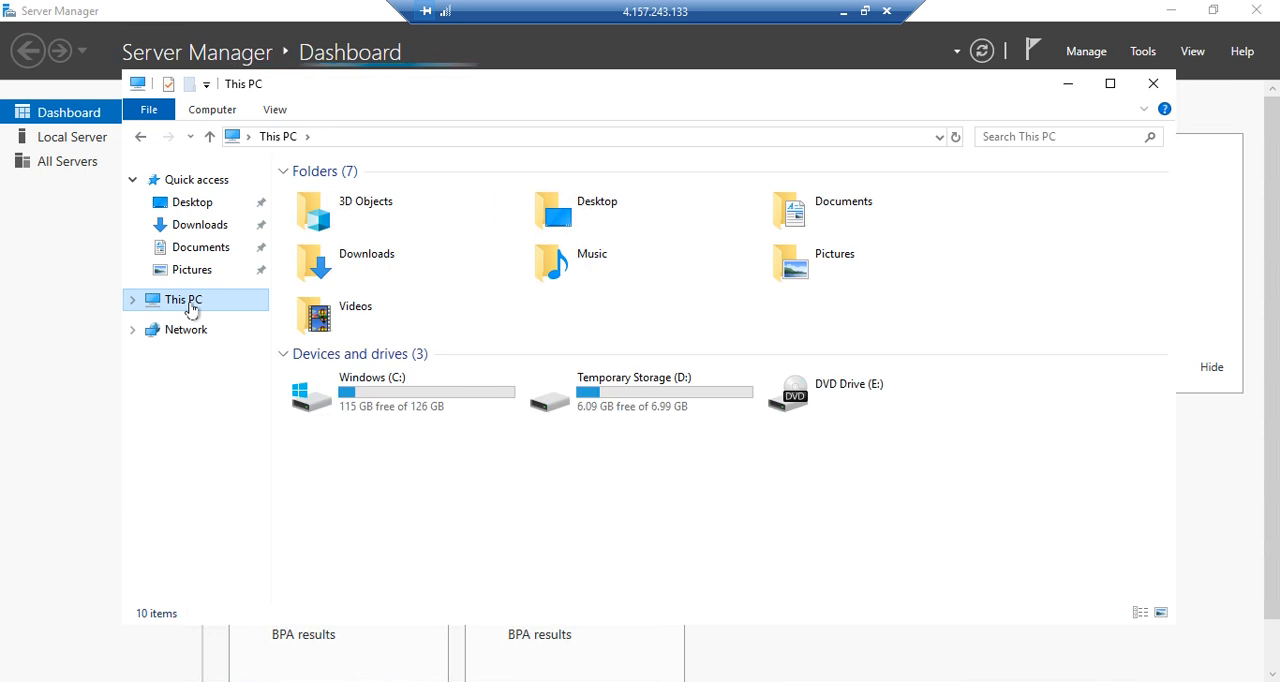
right_click(192, 306)
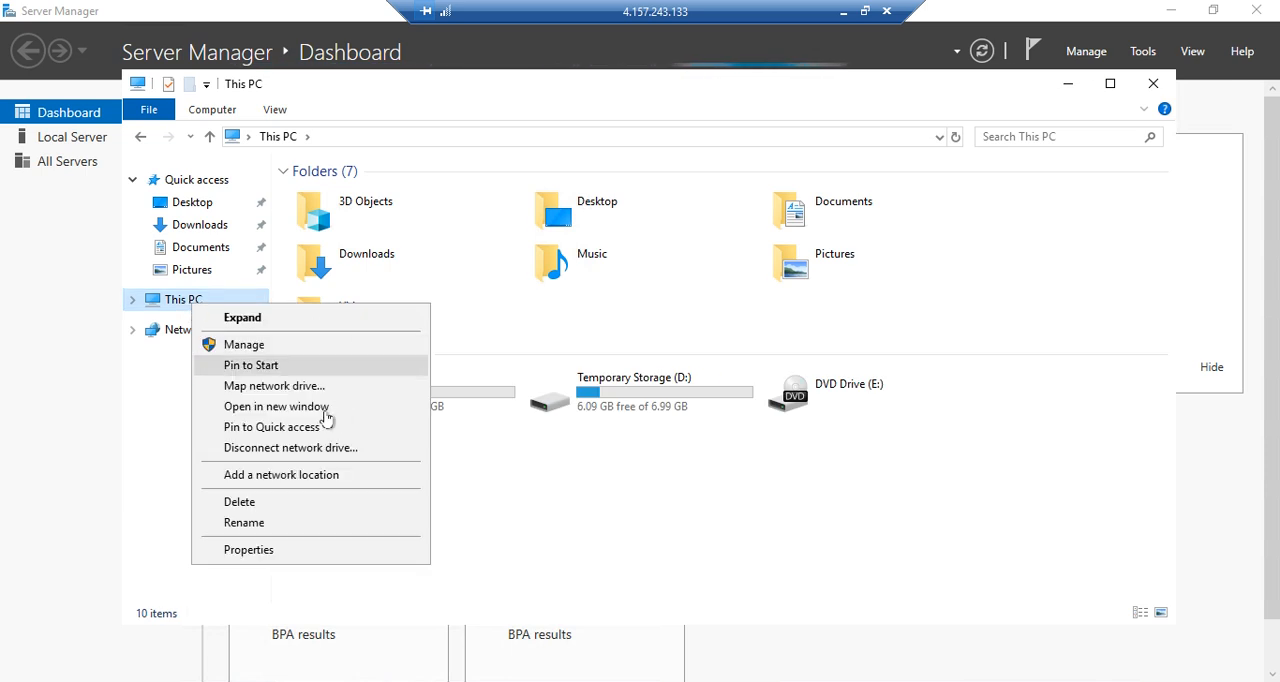
click(531, 497)
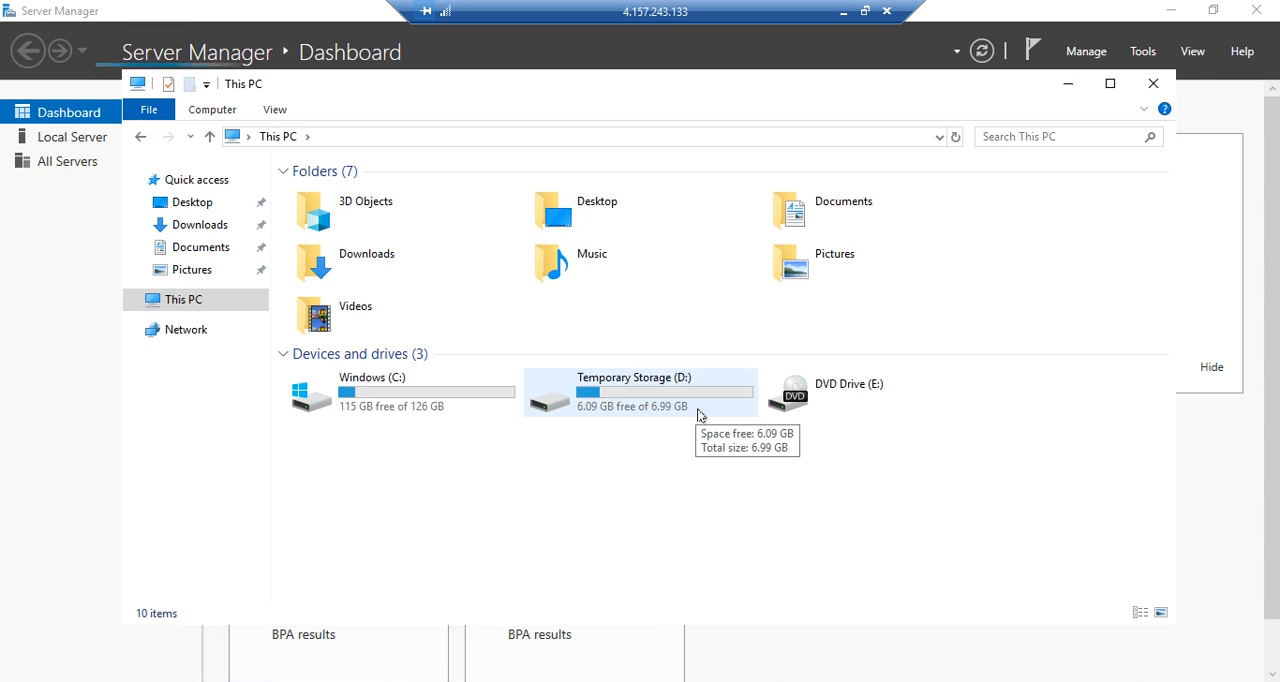
Show the system properties of the remote server to check its Windows edition, processor and memory.
click(378, 390)
right_click(378, 388)
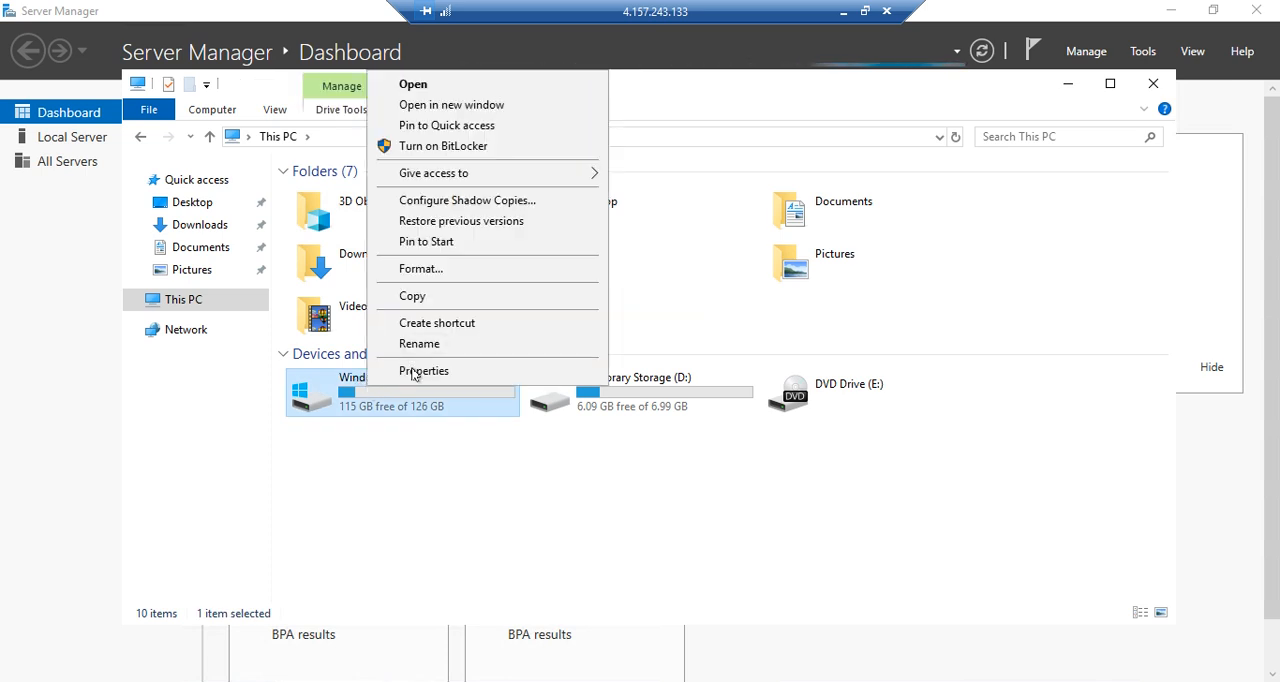
right_click(189, 303)
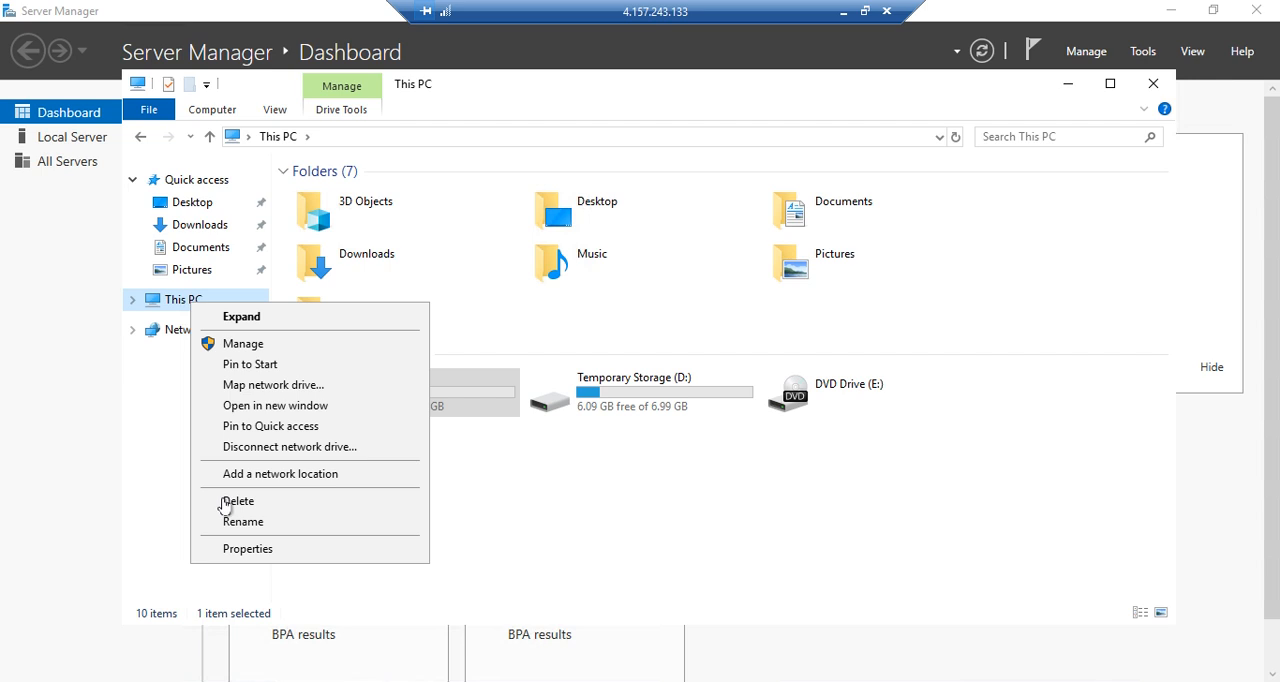
click(240, 549)
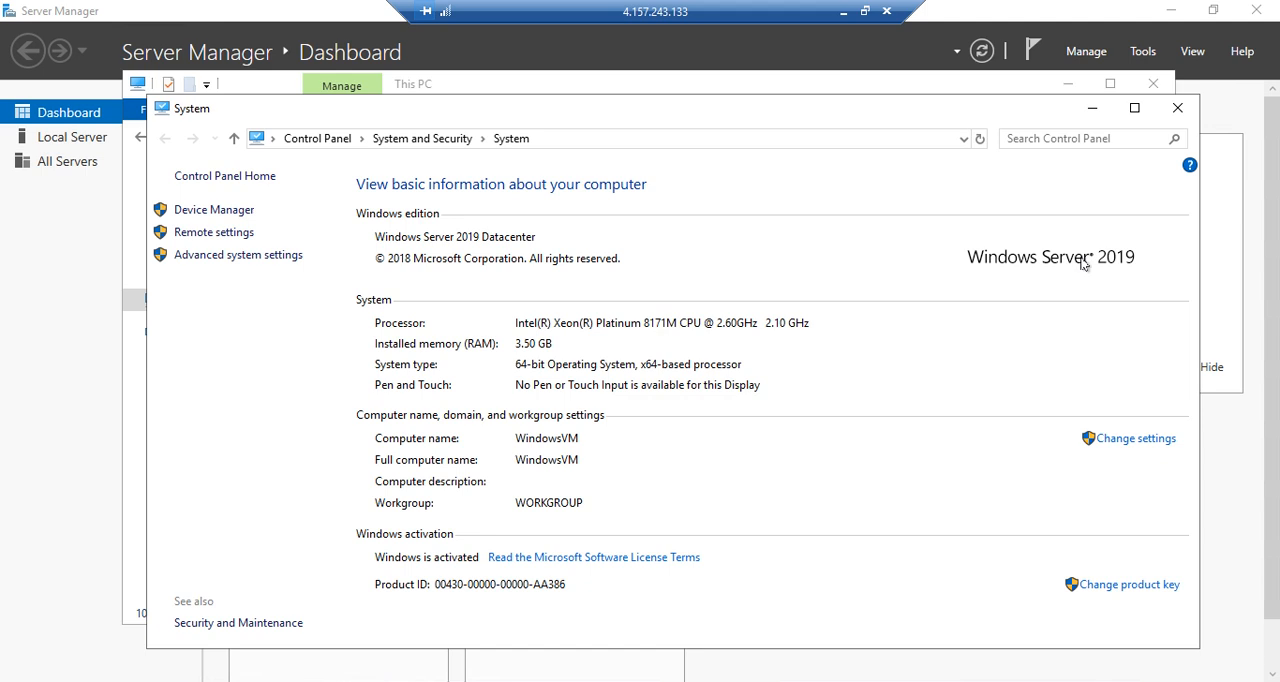
Close the System window and disconnect the full-screen remote desktop session, returning to the Azure portal.
click(1177, 108)
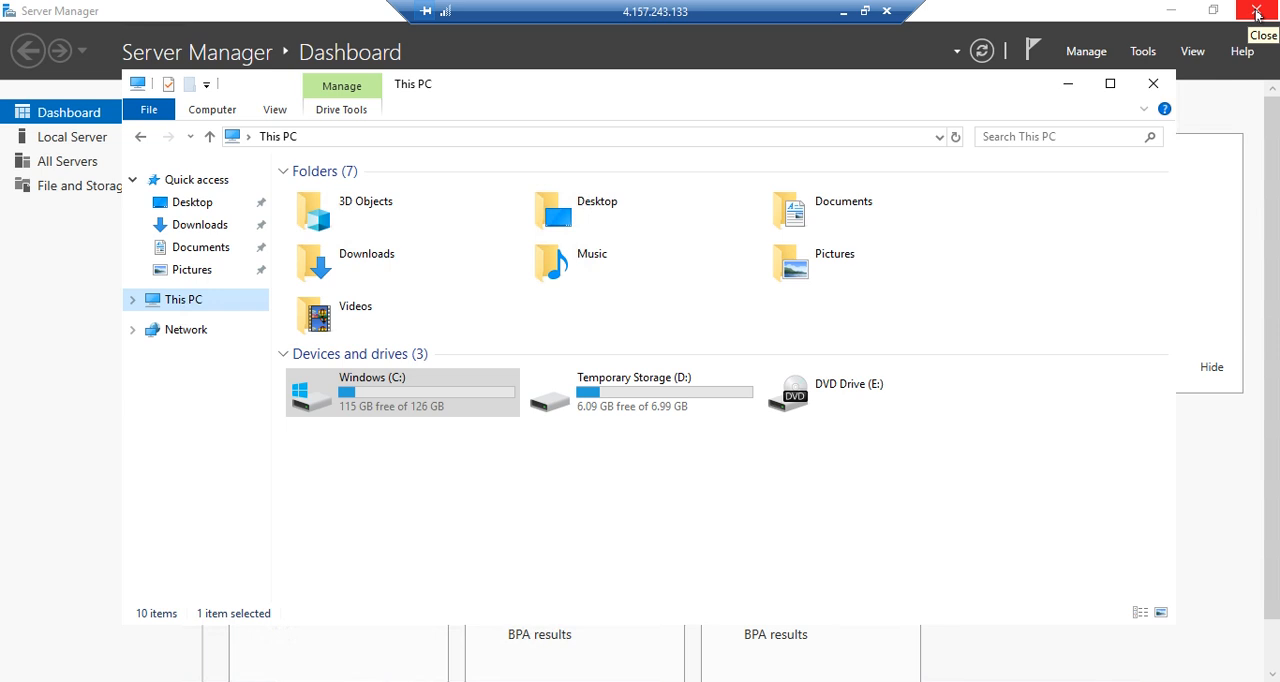
click(887, 12)
click(699, 392)
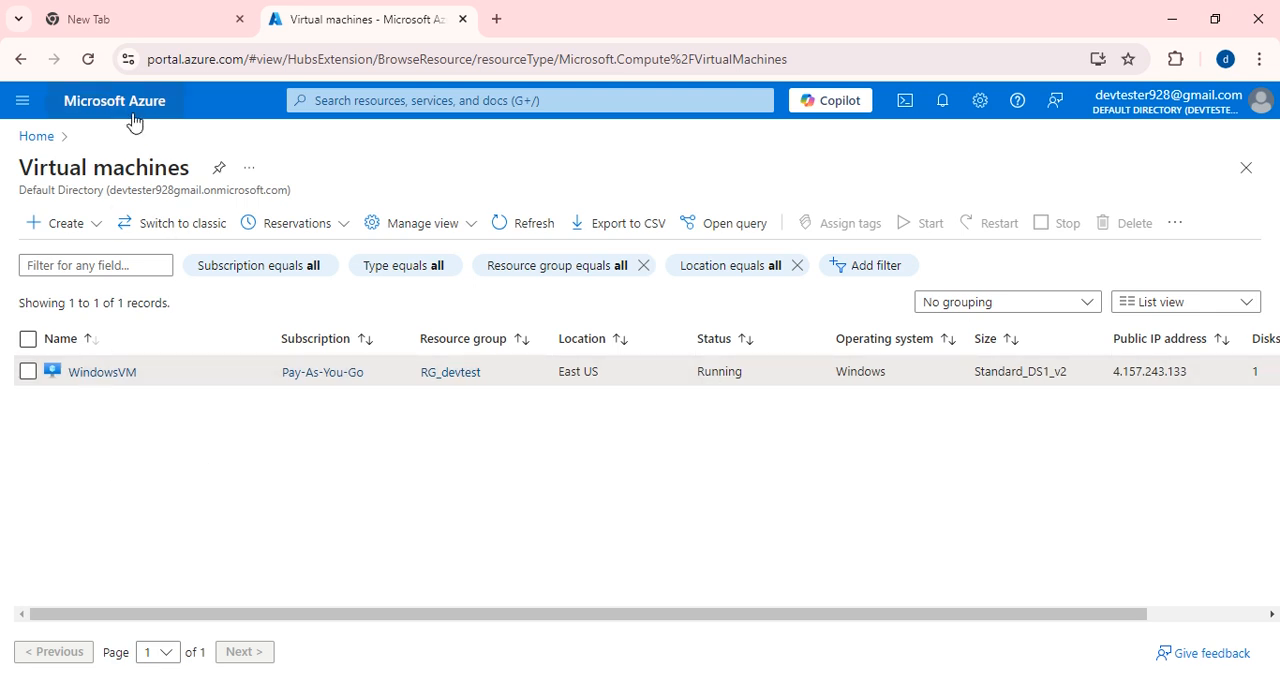
Delete the WindowsVM virtual machine with force delete applied, confirming the deletion with the word "delete".
click(28, 373)
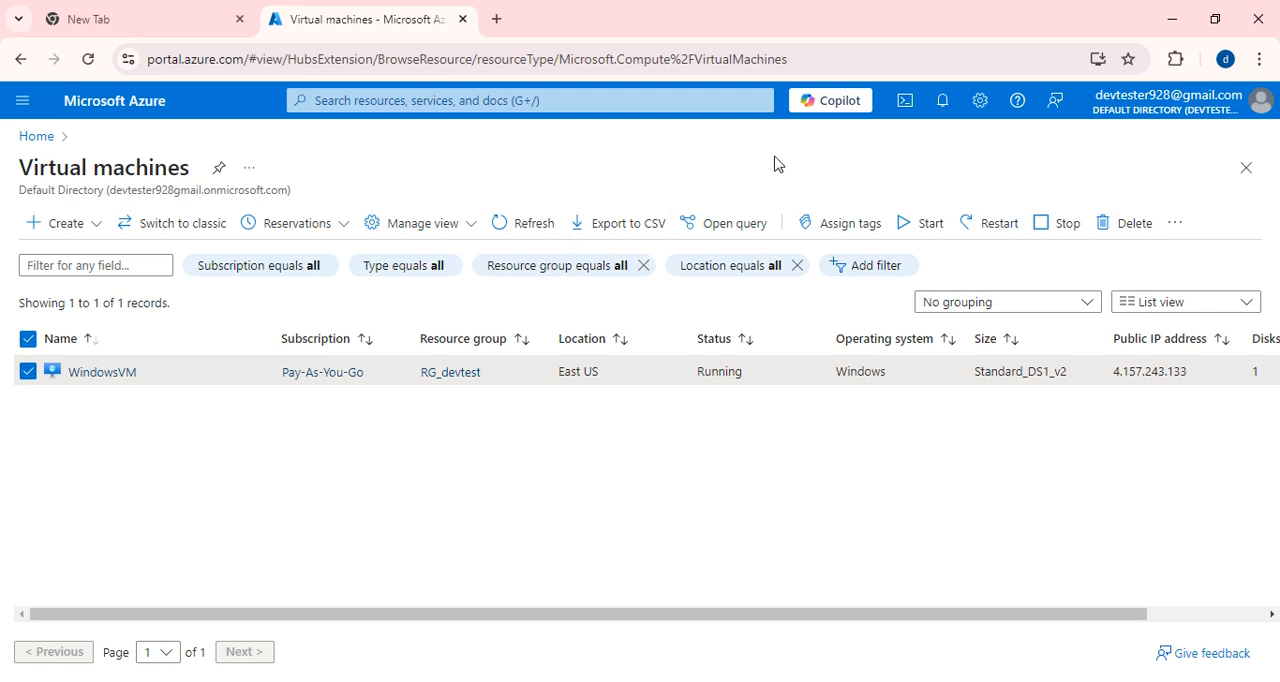
click(1128, 228)
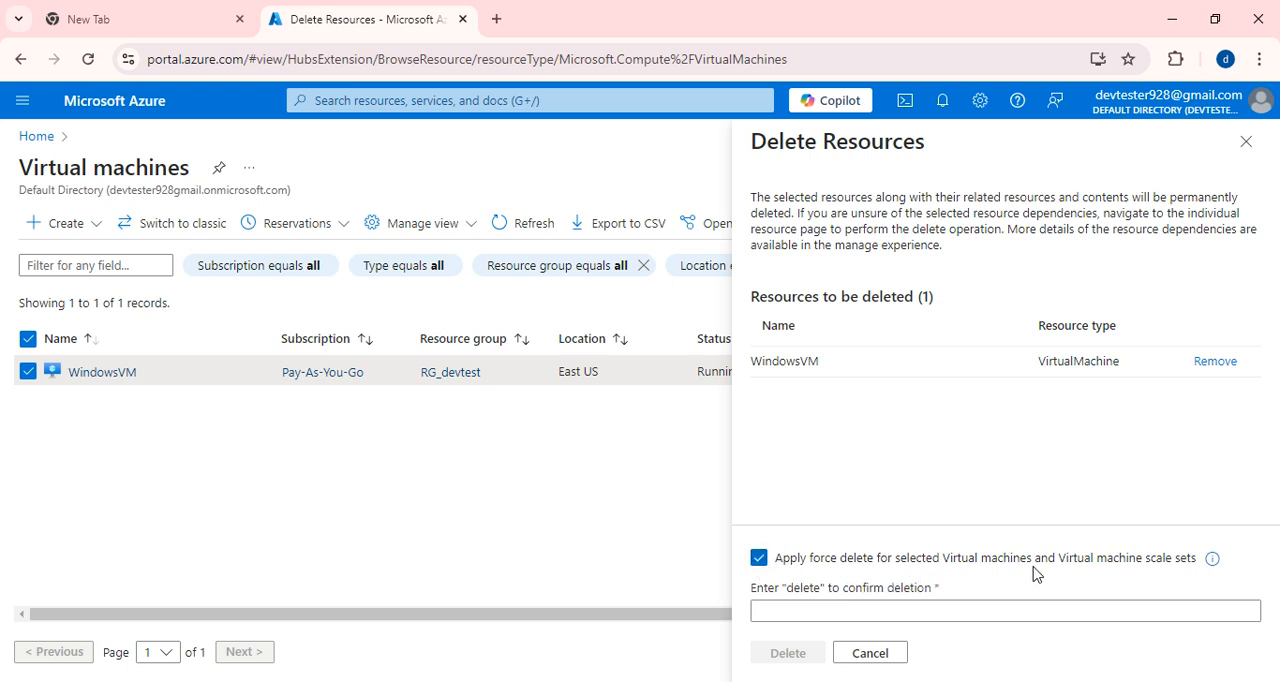
click(793, 615)
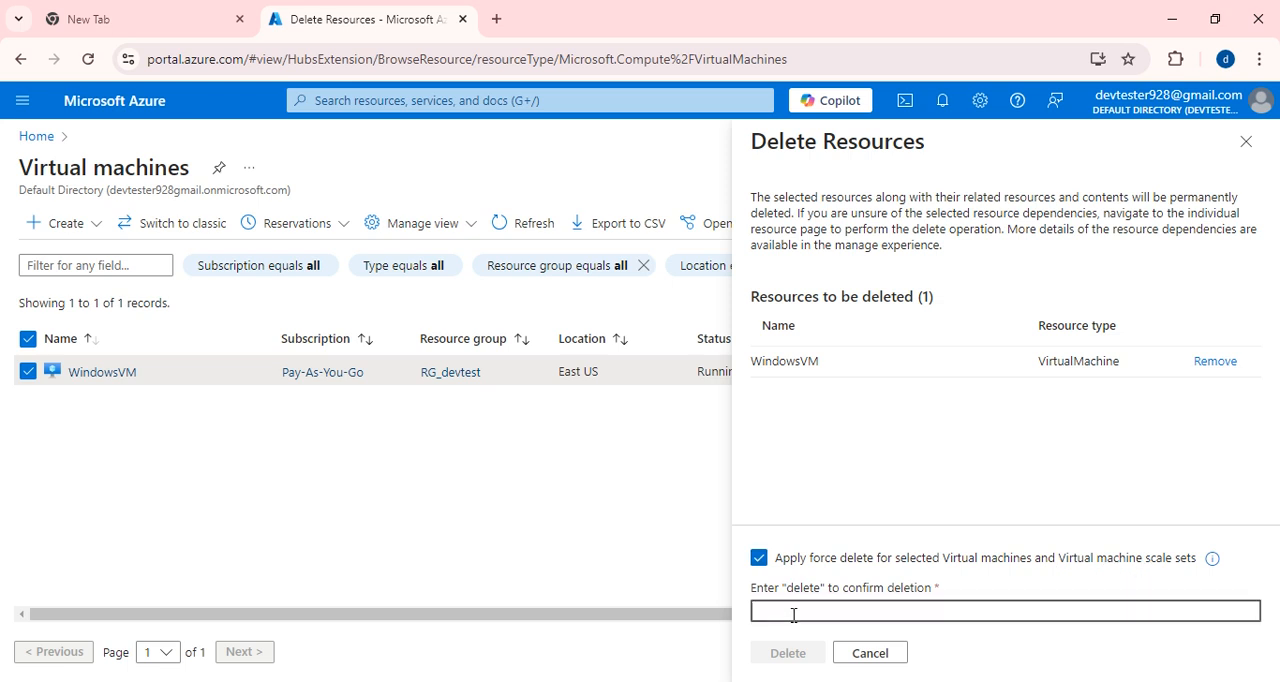
text(delete)
click(787, 655)
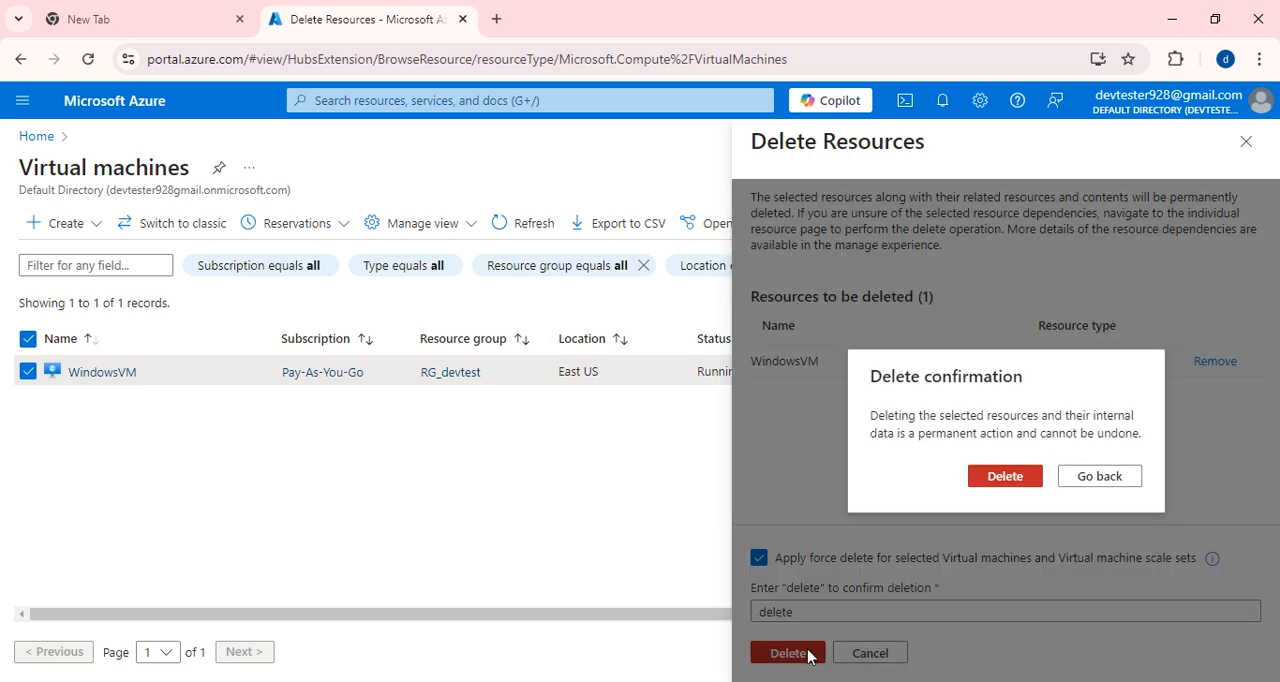
click(1004, 477)
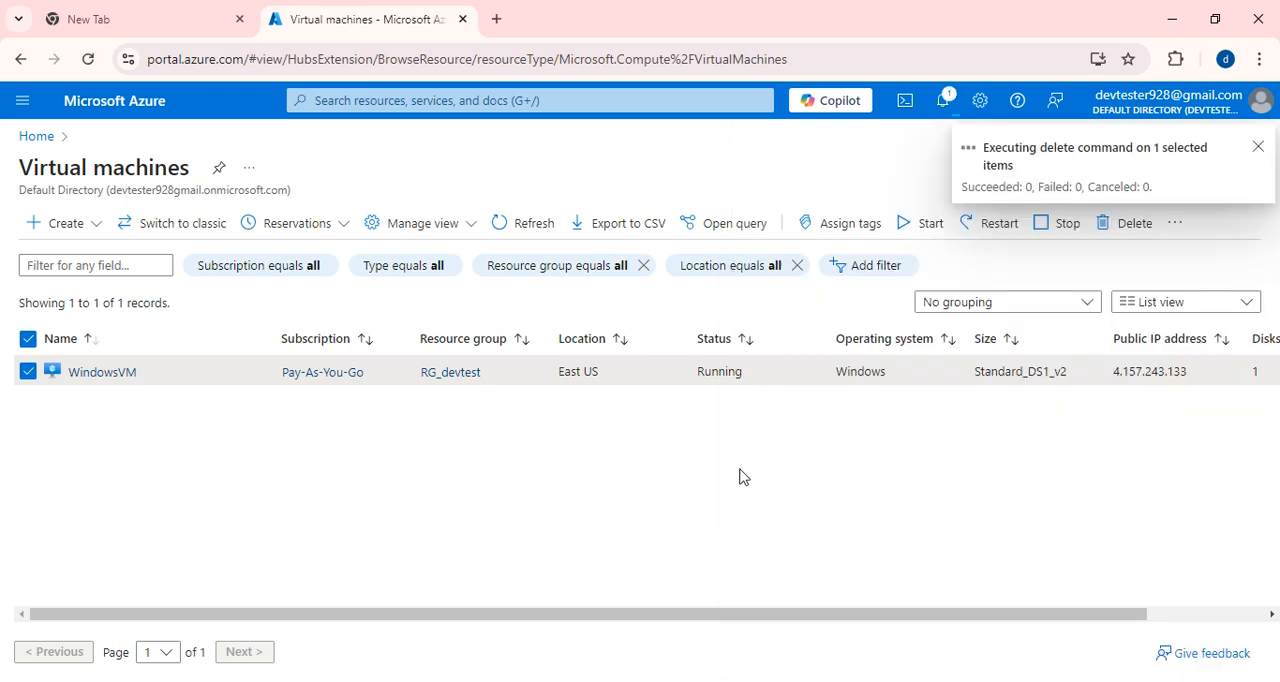
Go through the portal's home page to Virtual machines and start creating a new Azure virtual machine.
click(38, 137)
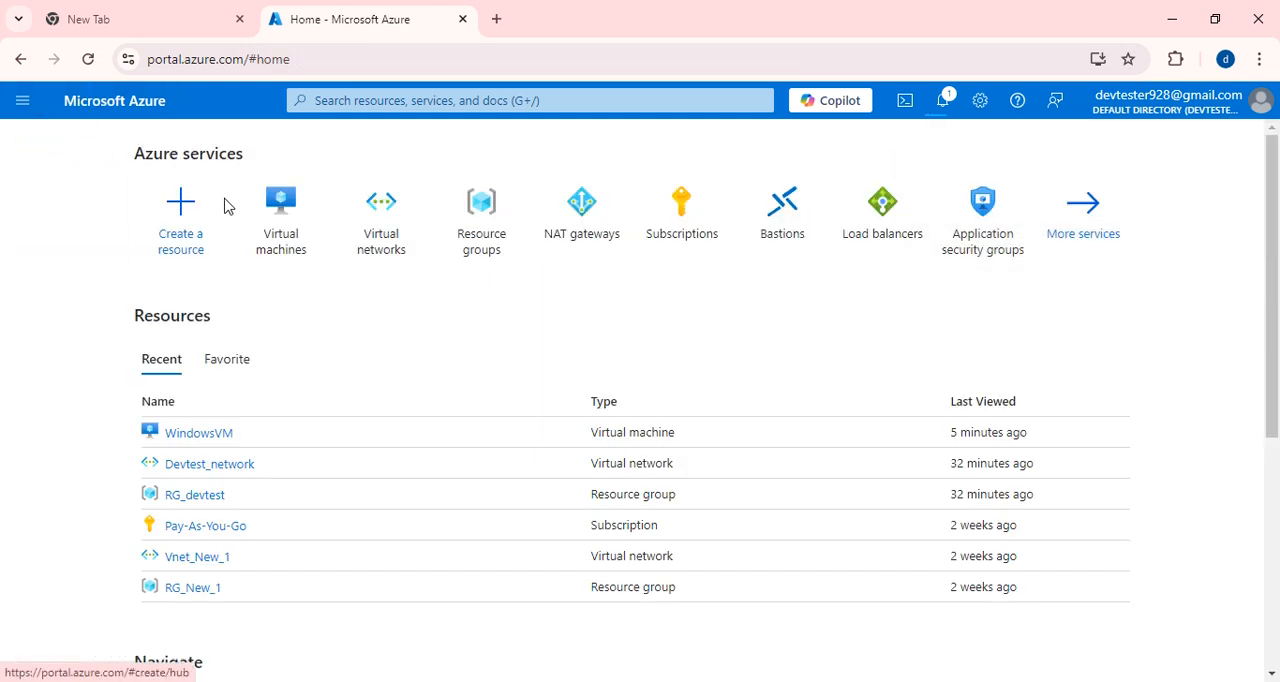
click(303, 246)
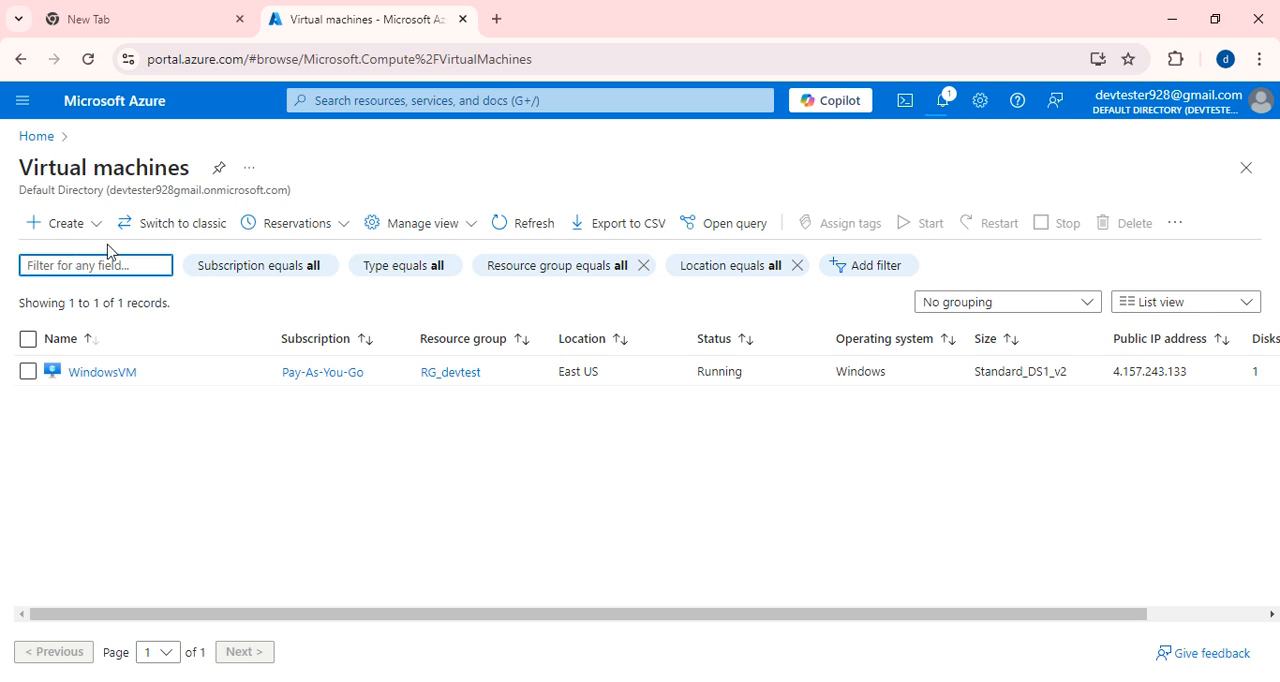
click(55, 223)
click(783, 388)
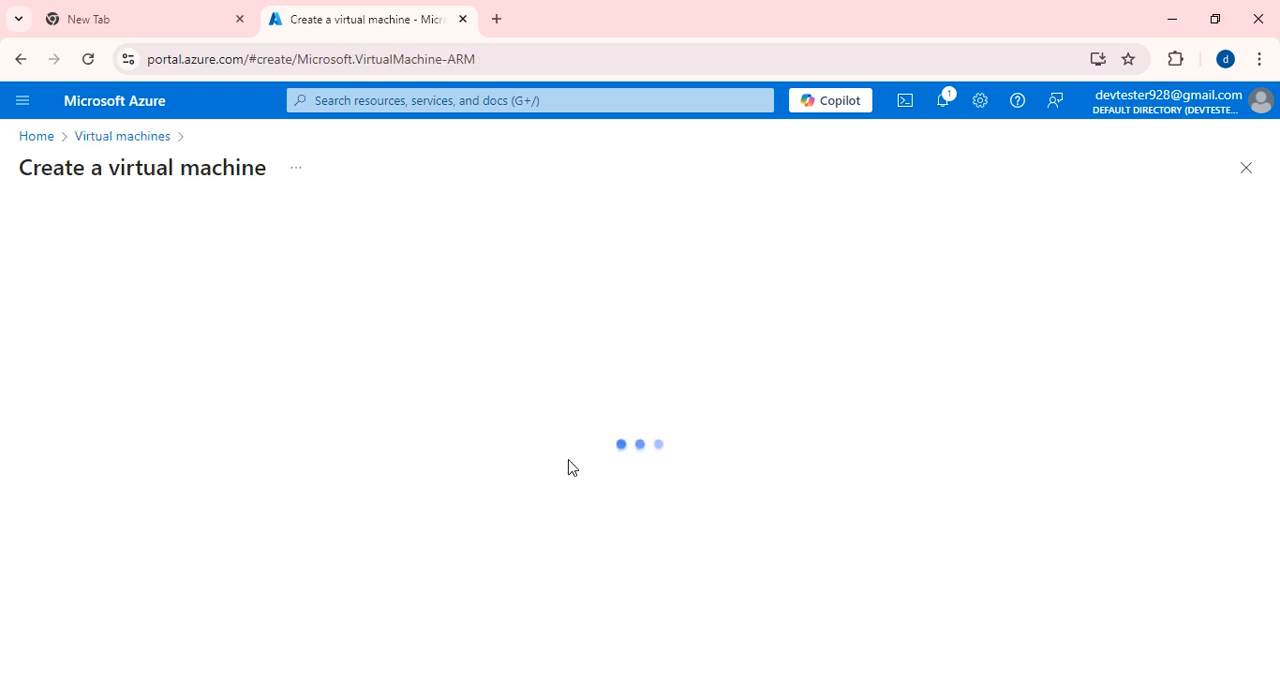
scroll(537, 457, down, 1)
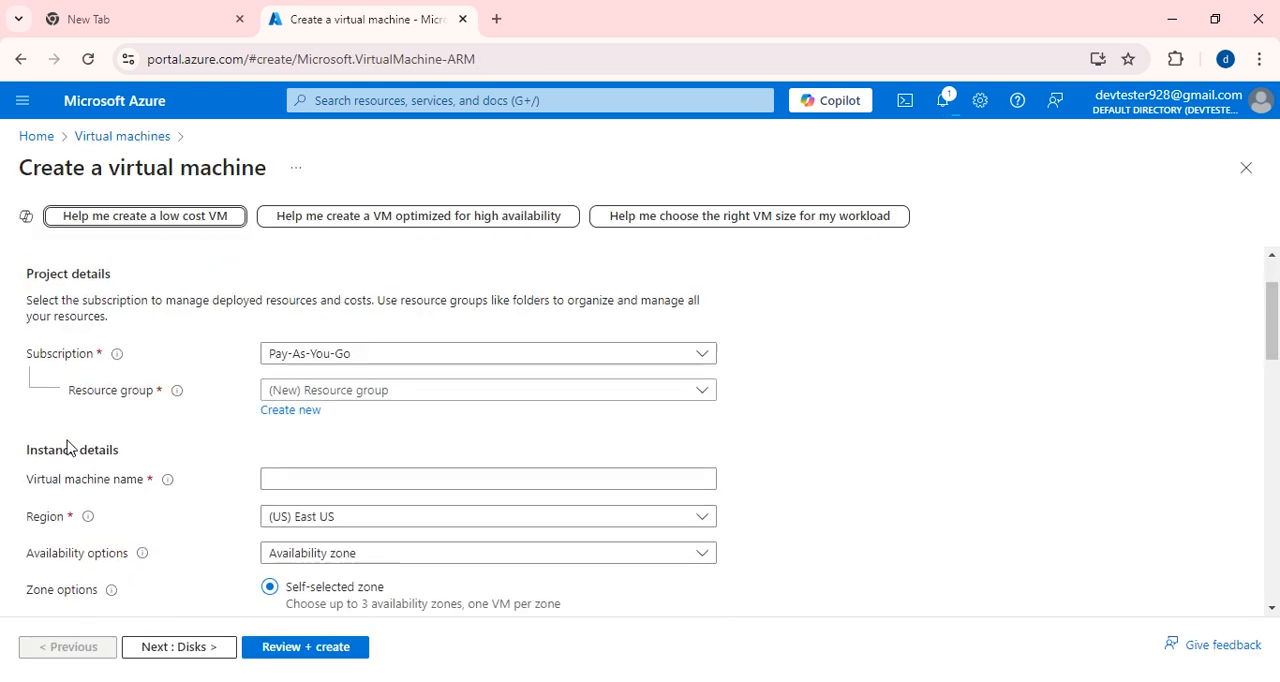
click(463, 397)
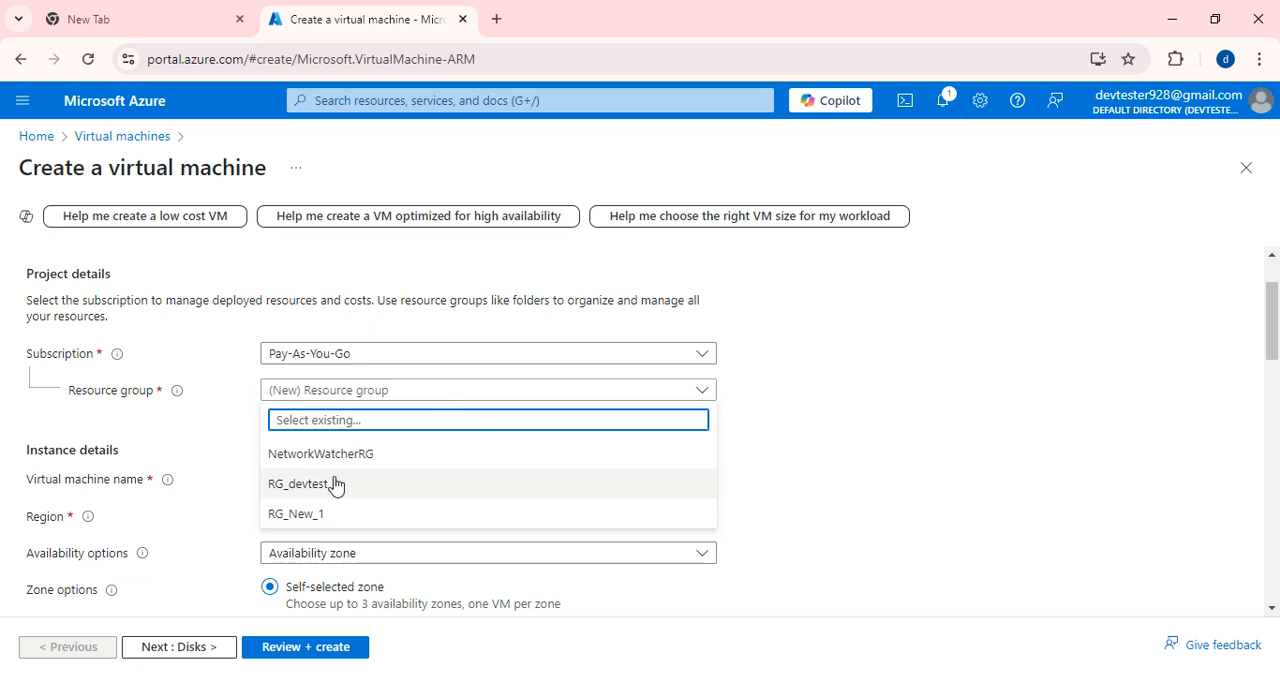
click(315, 487)
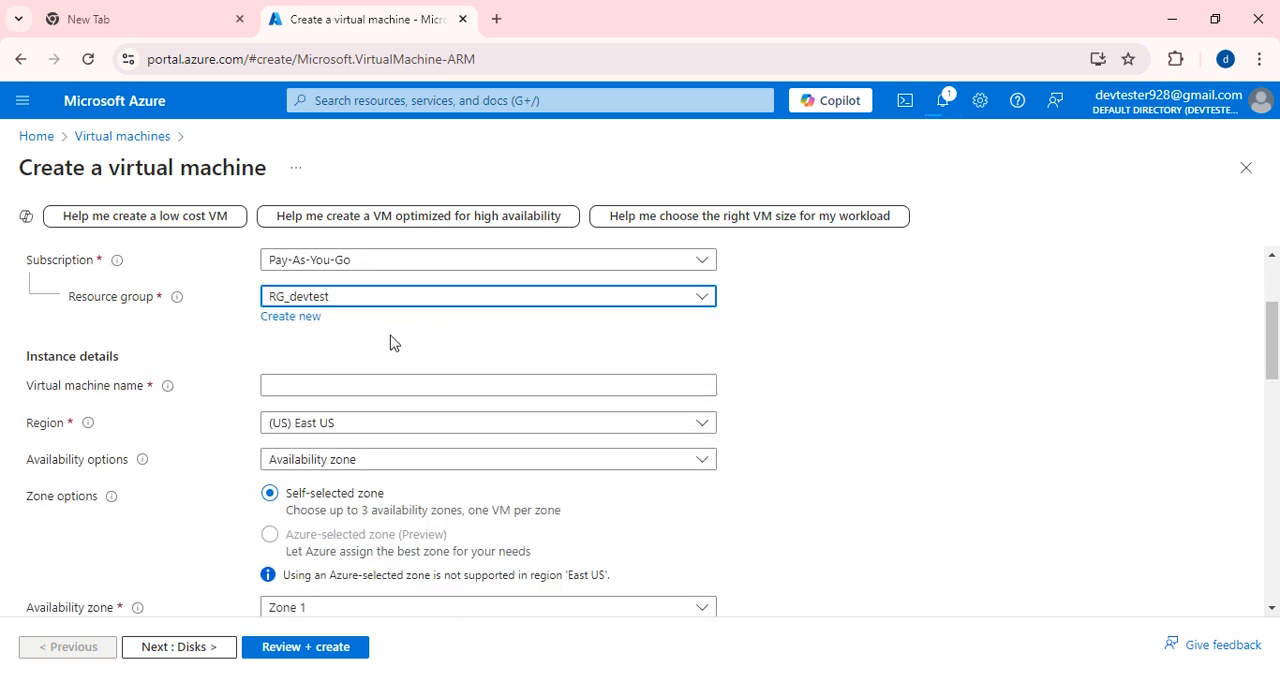
scroll(348, 363, down, 1)
click(317, 387)
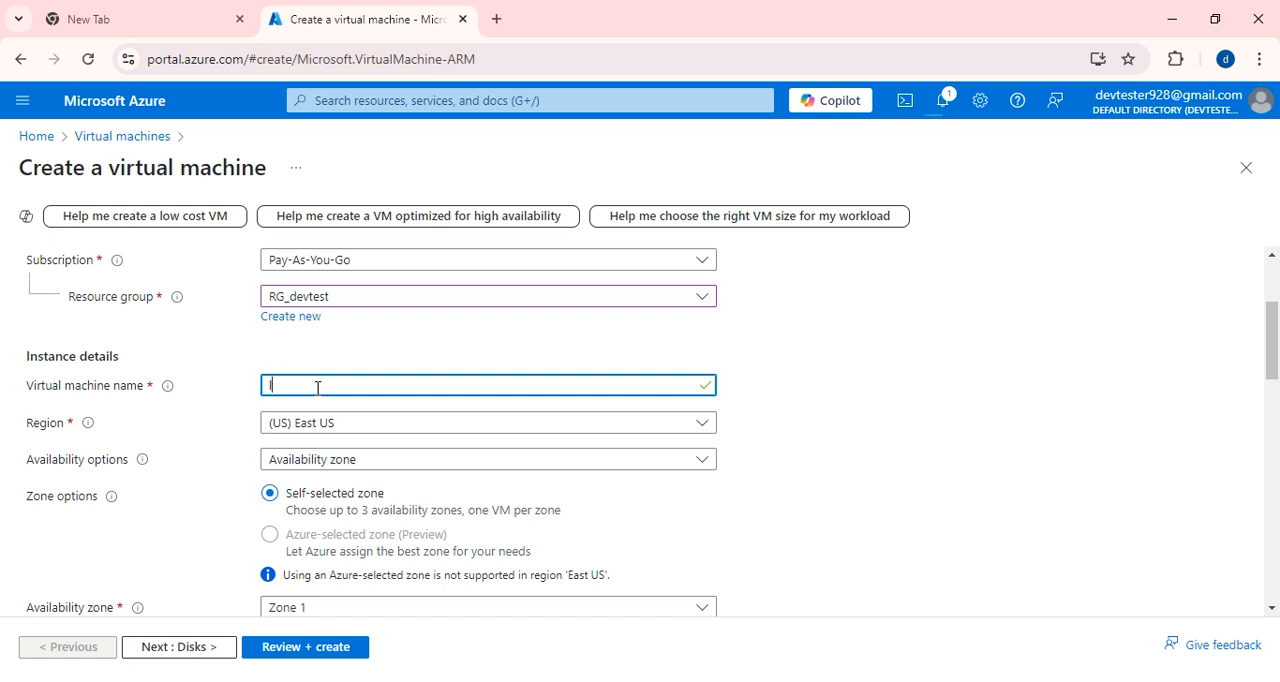
text(linuxvm1)
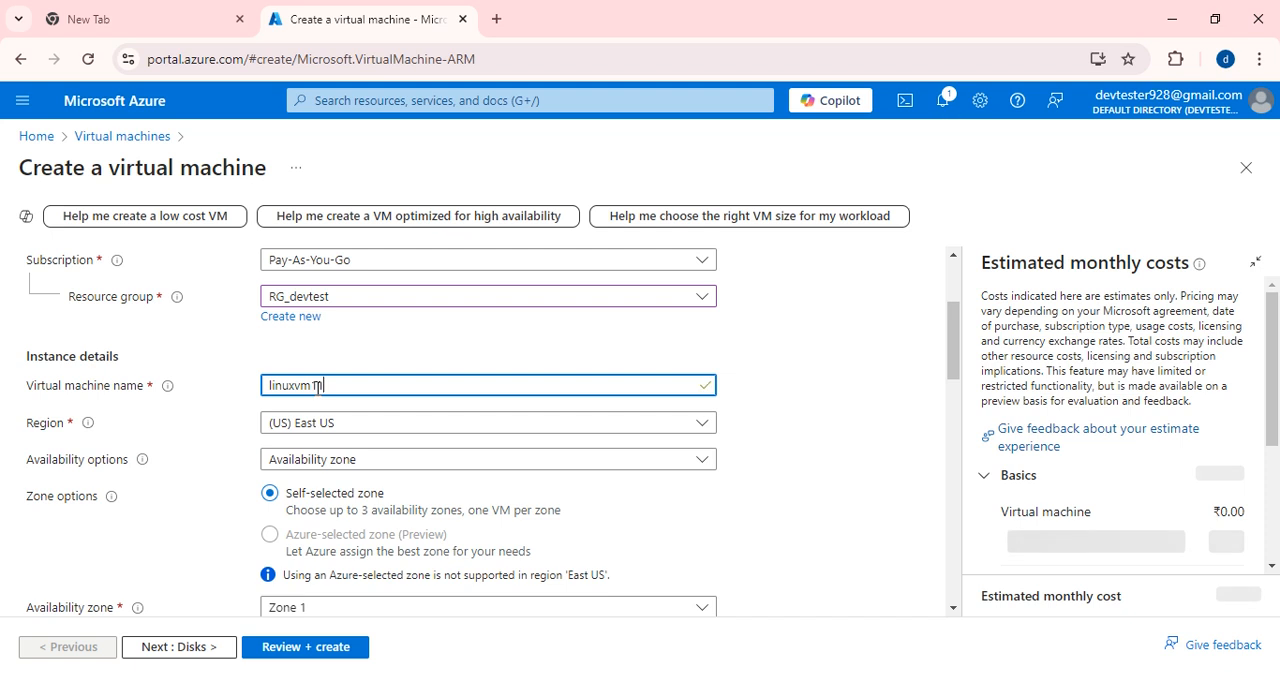
text(11111111111111)
Set the availability options to No infrastructure redundancy required and the security type to Standard.
scroll(340, 365, down, 1)
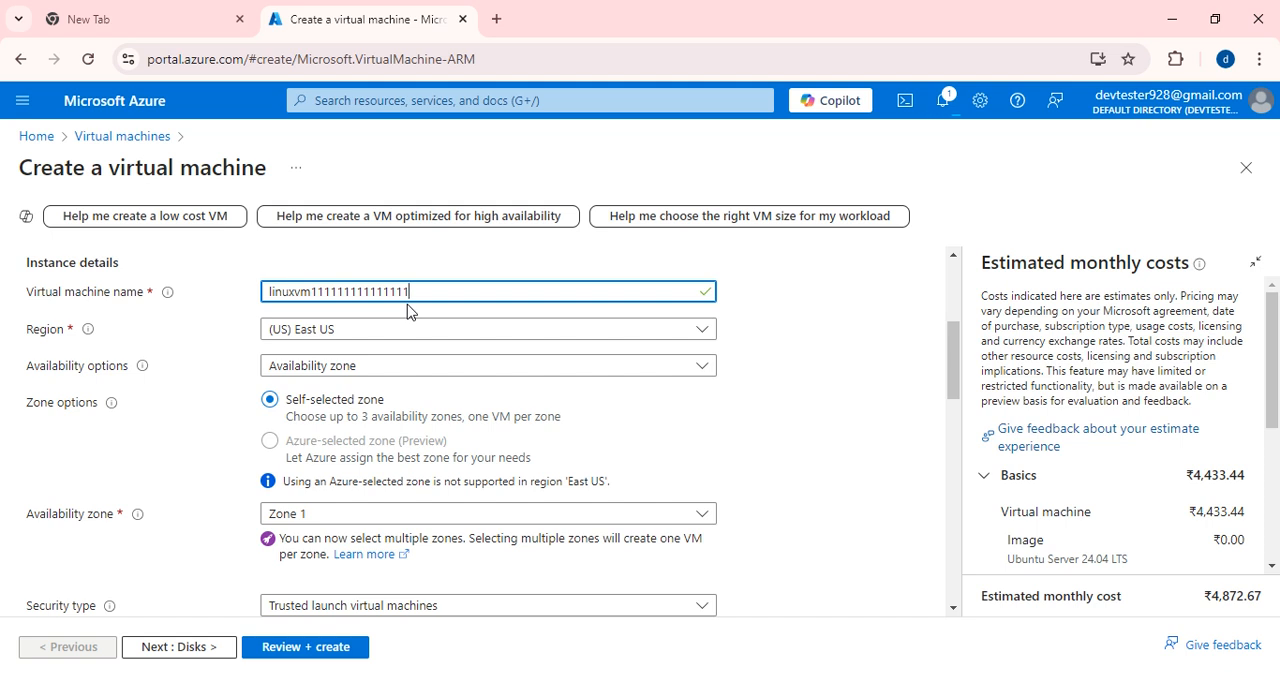
click(337, 365)
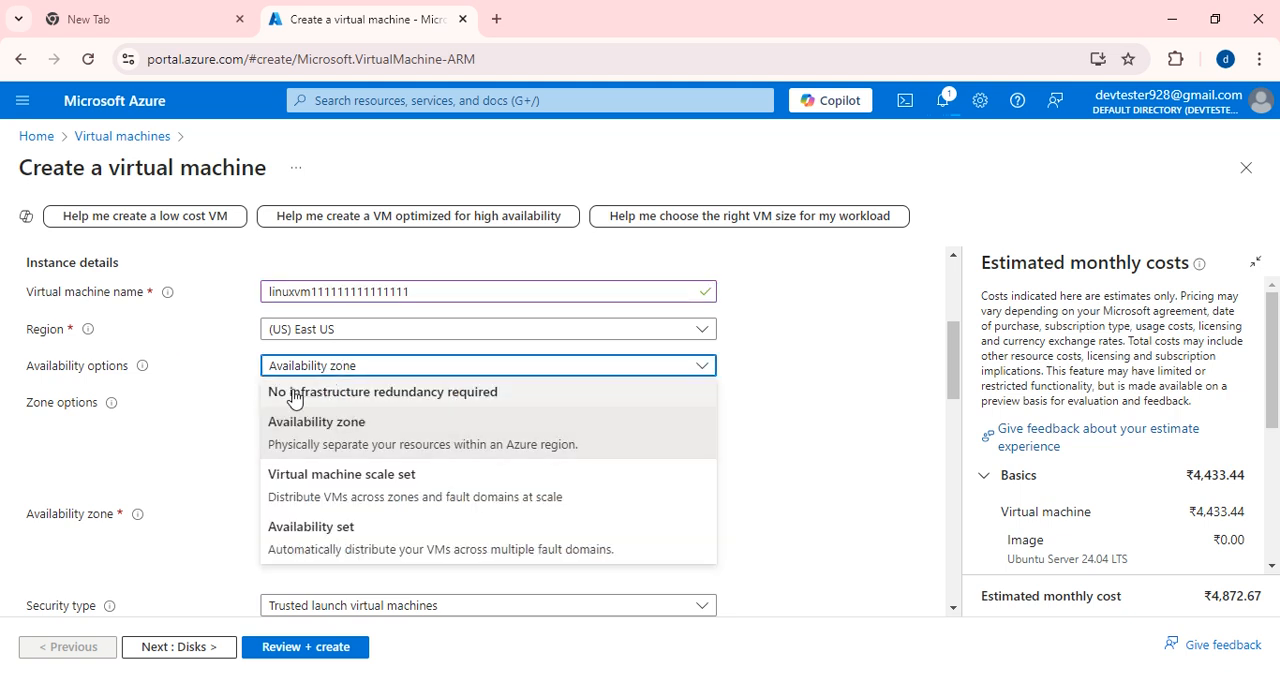
click(314, 389)
click(358, 408)
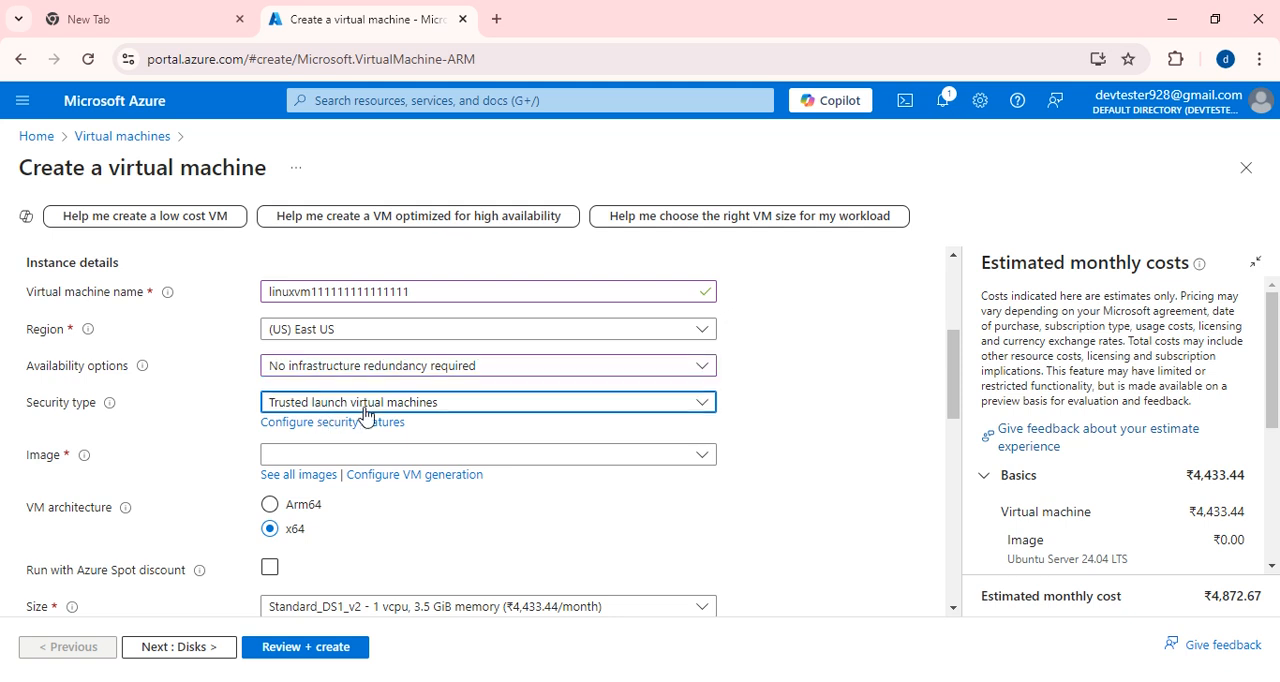
click(333, 435)
Choose the Red Hat Enterprise Linux 8 - x64 Gen2 image and the Standard_DS1_v2 size with 1 vcpu and 3.5 GiB memory.
scroll(329, 434, down, 1)
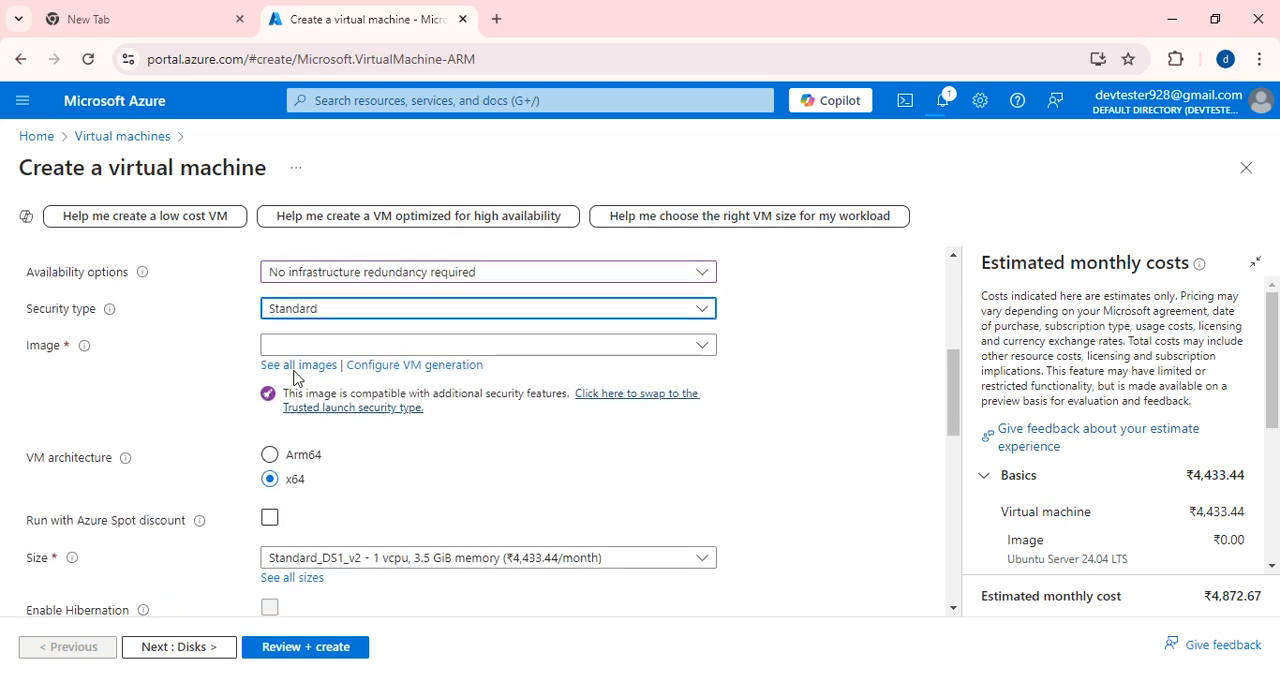
click(294, 346)
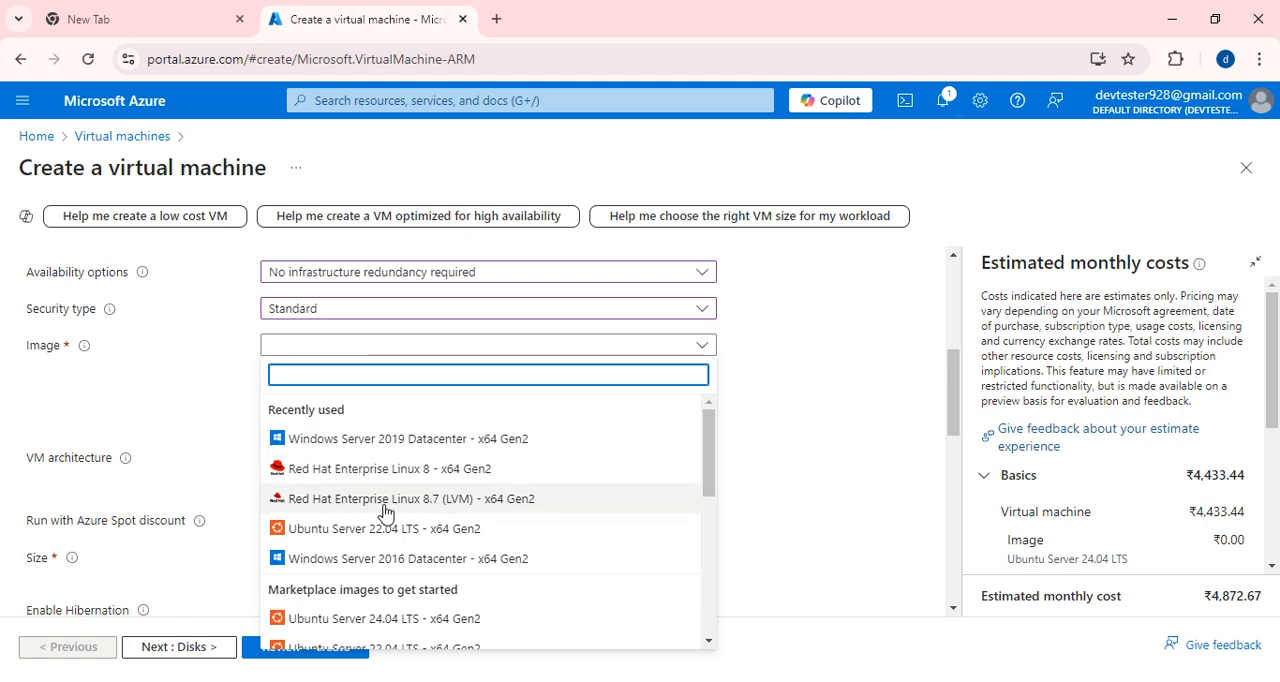
click(344, 470)
scroll(369, 351, down, 1)
scroll(397, 317, up, 1)
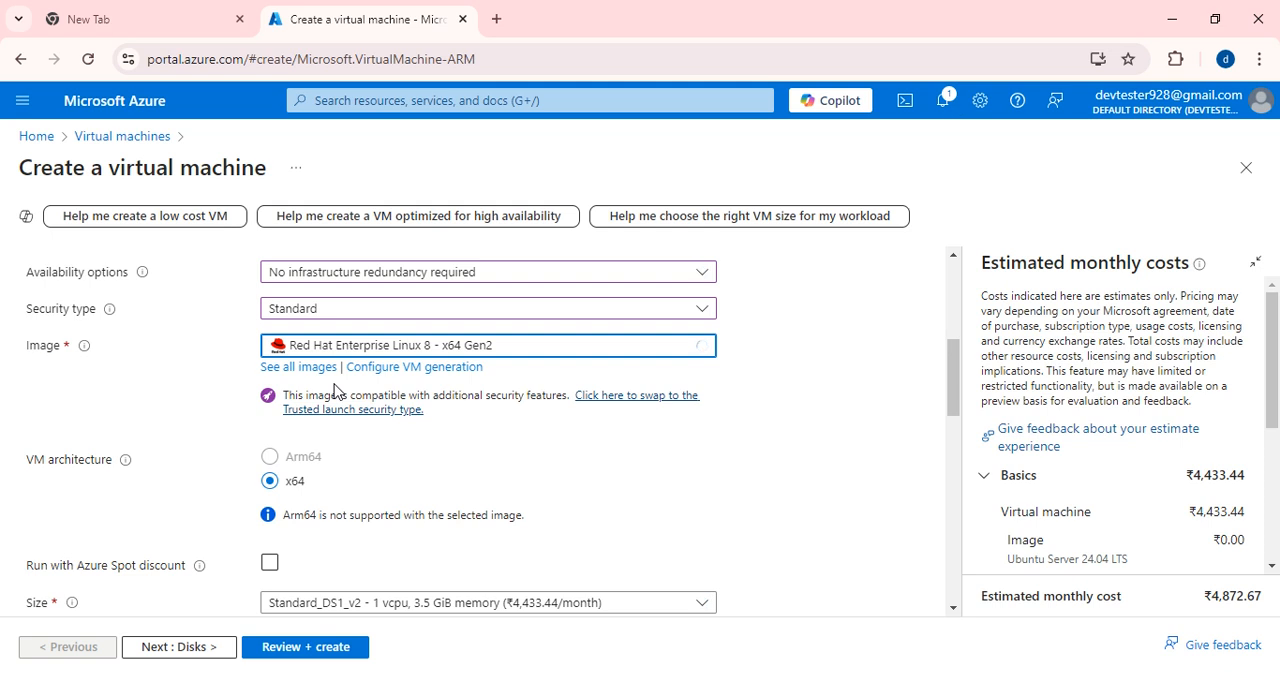
scroll(420, 463, down, 1)
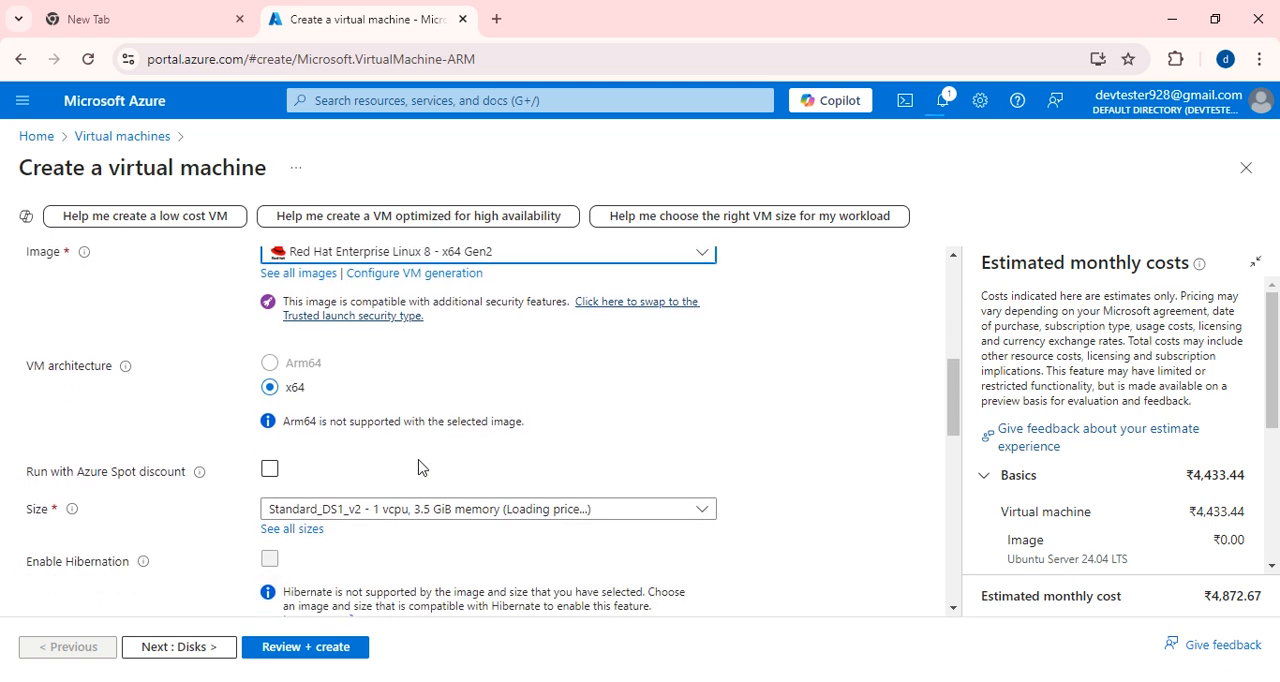
scroll(318, 419, down, 1)
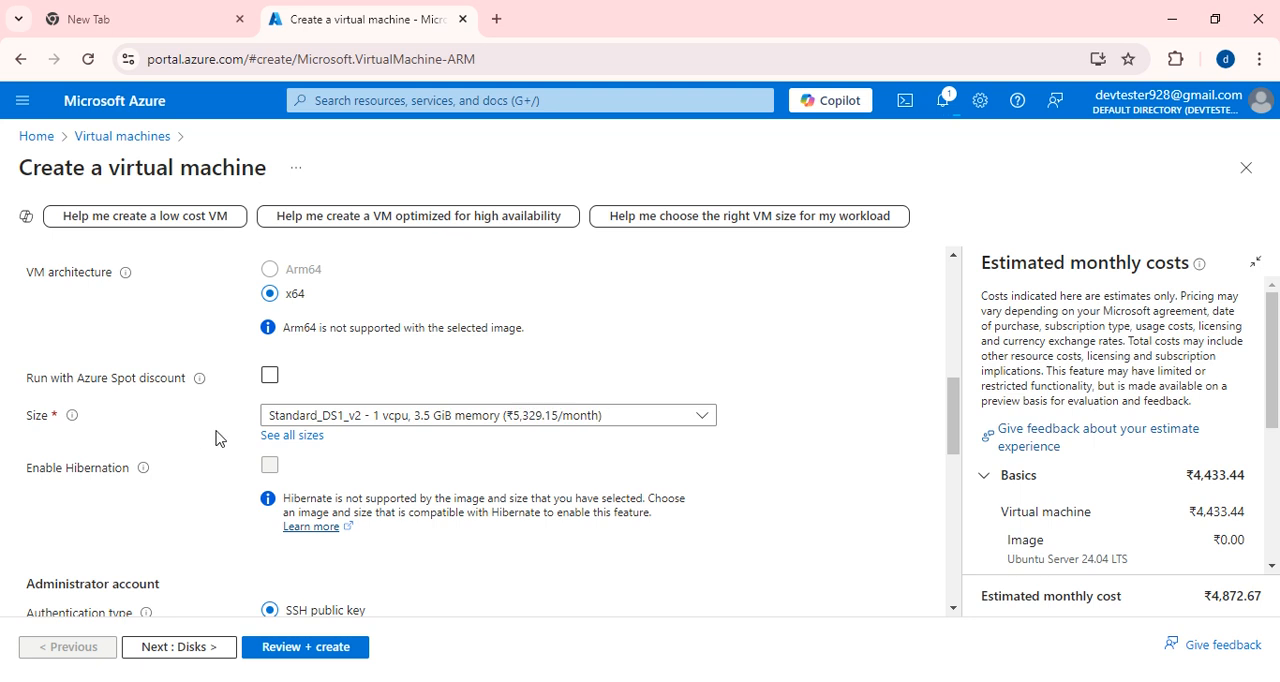
click(375, 430)
click(332, 474)
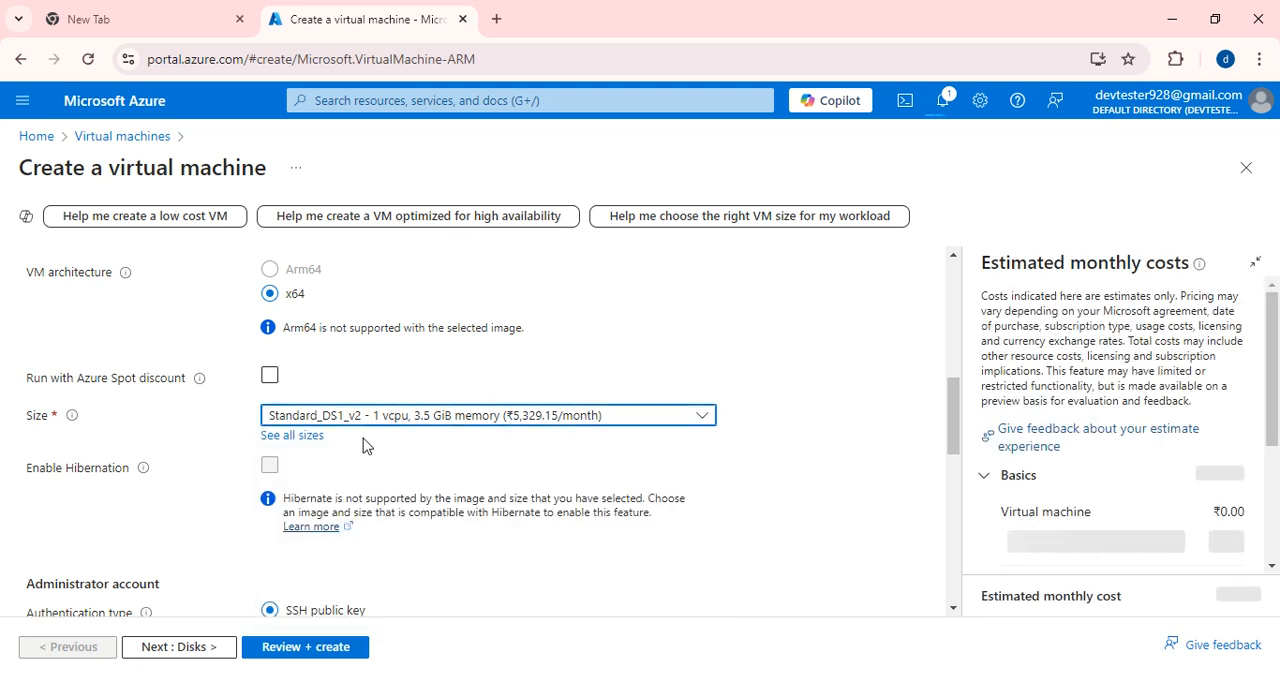
Set the administrator account's authentication type to Password.
scroll(386, 437, down, 1)
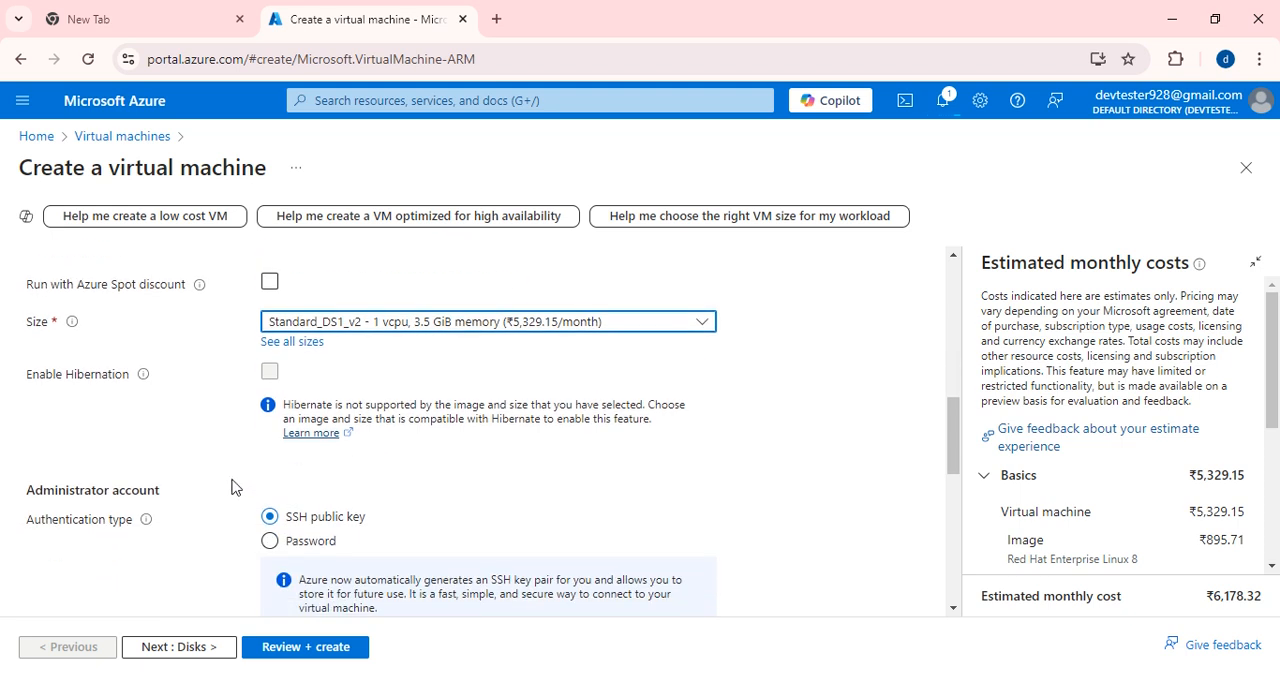
scroll(290, 477, down, 1)
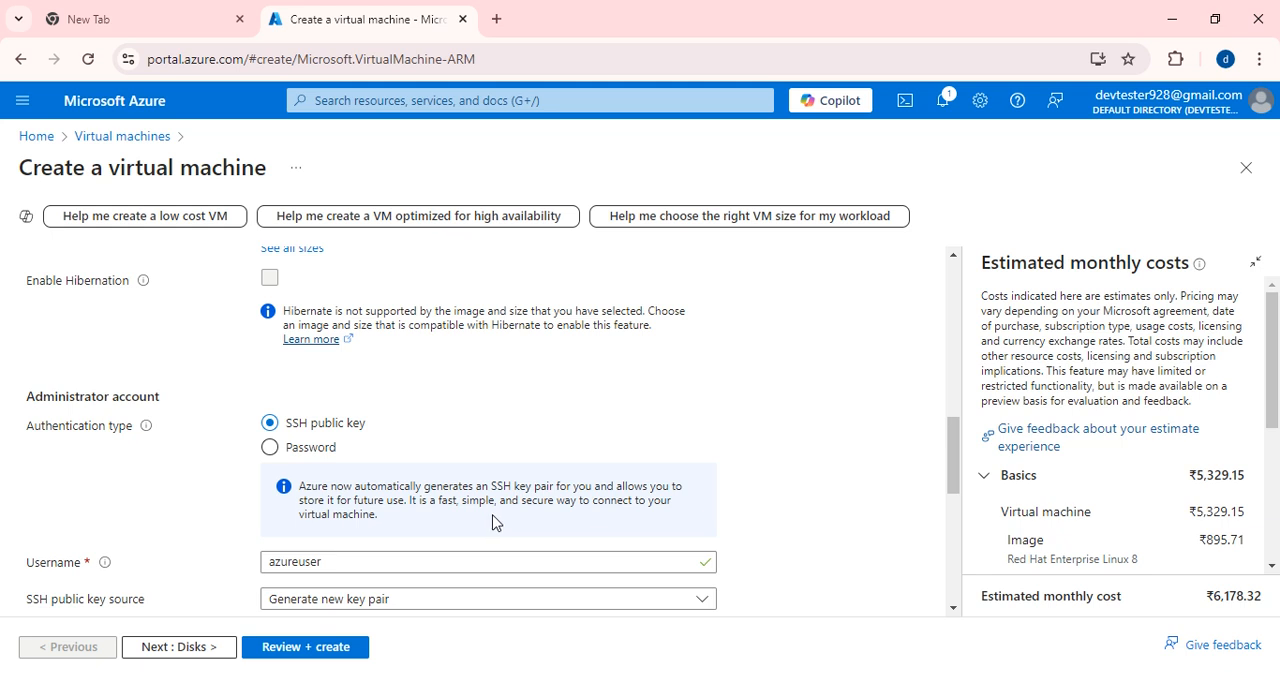
scroll(351, 446, down, 1)
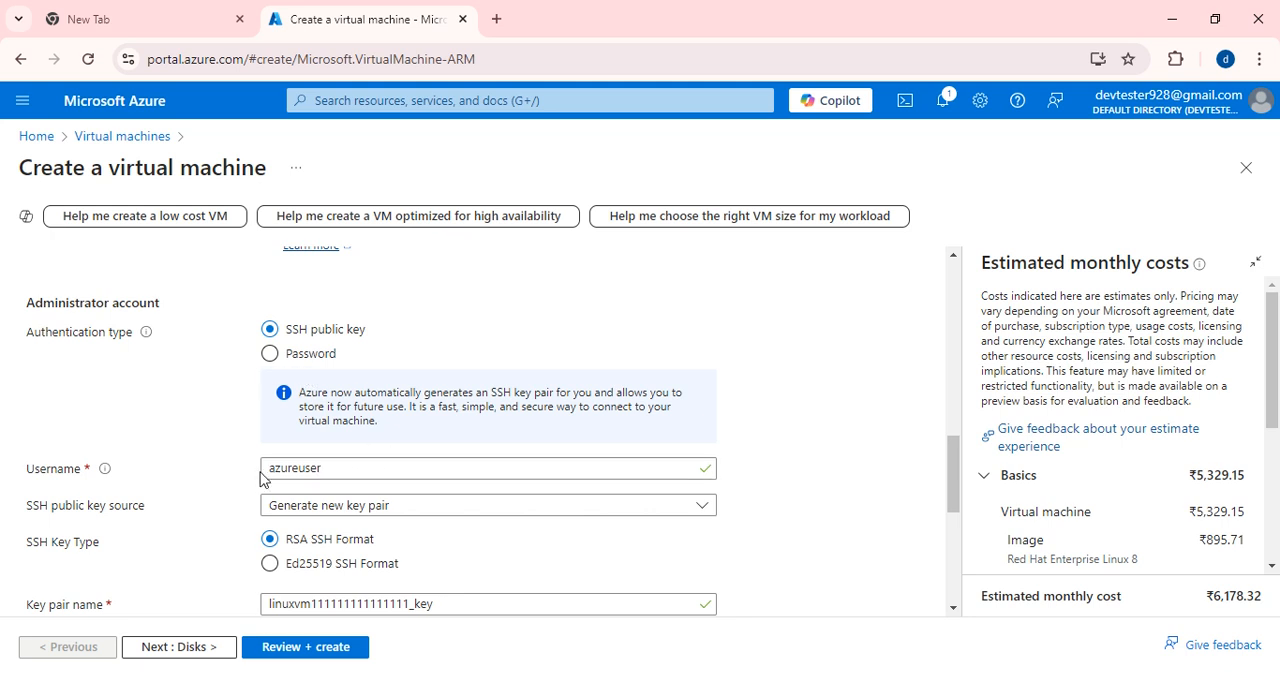
scroll(526, 503, down, 1)
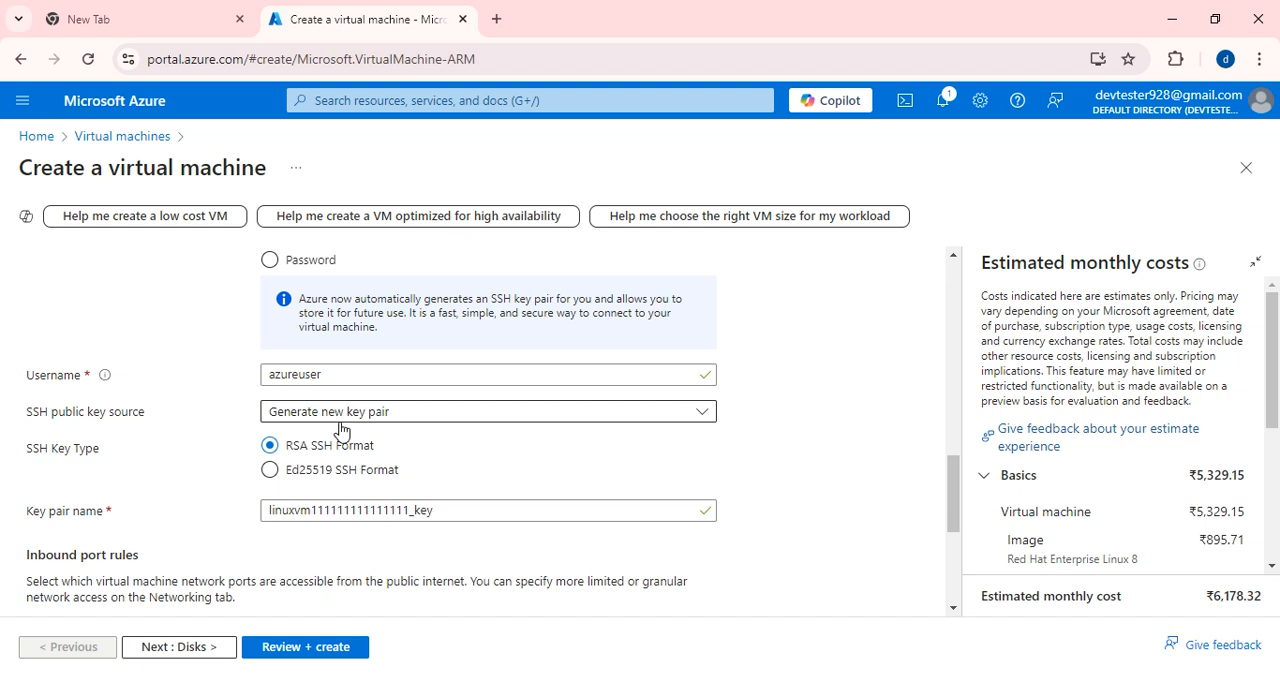
scroll(340, 428, up, 2)
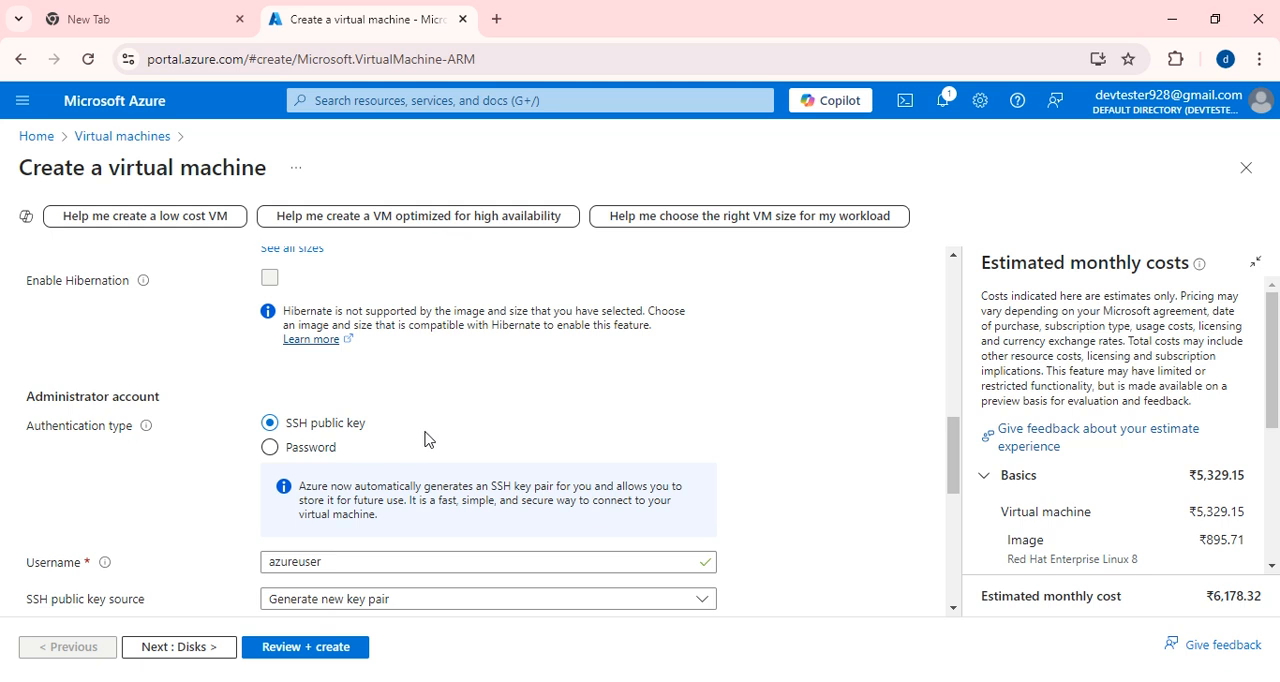
scroll(368, 500, down, 1)
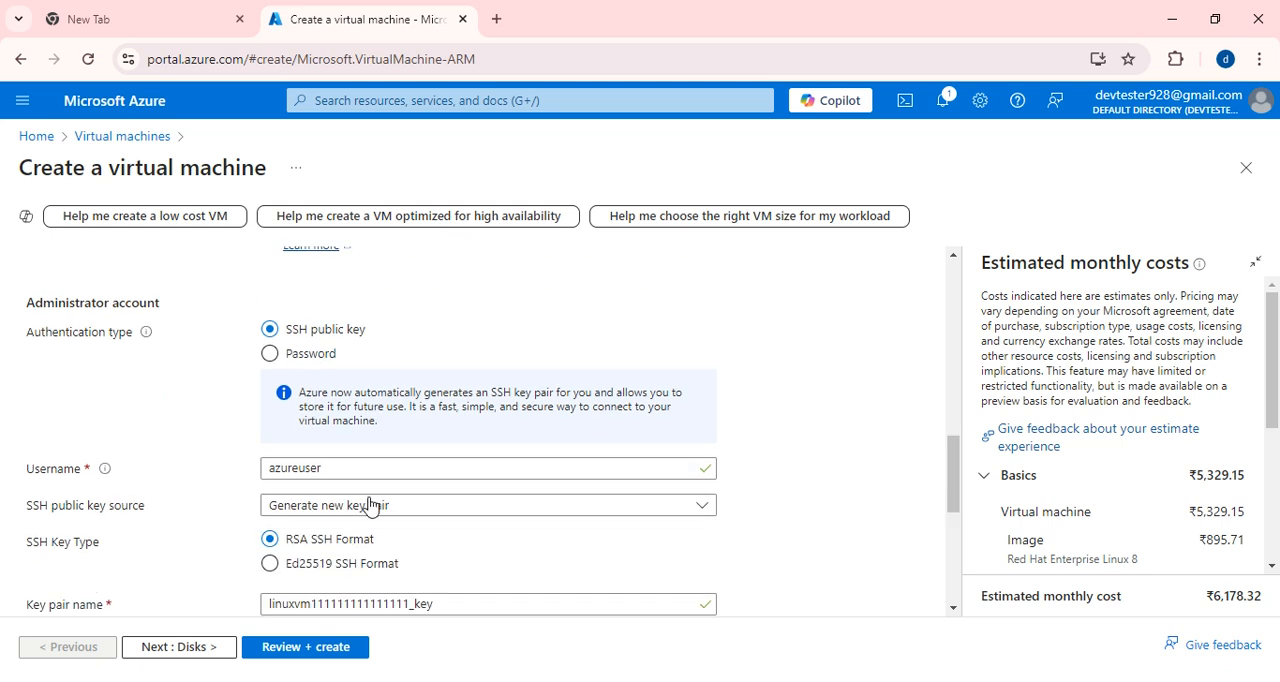
click(270, 354)
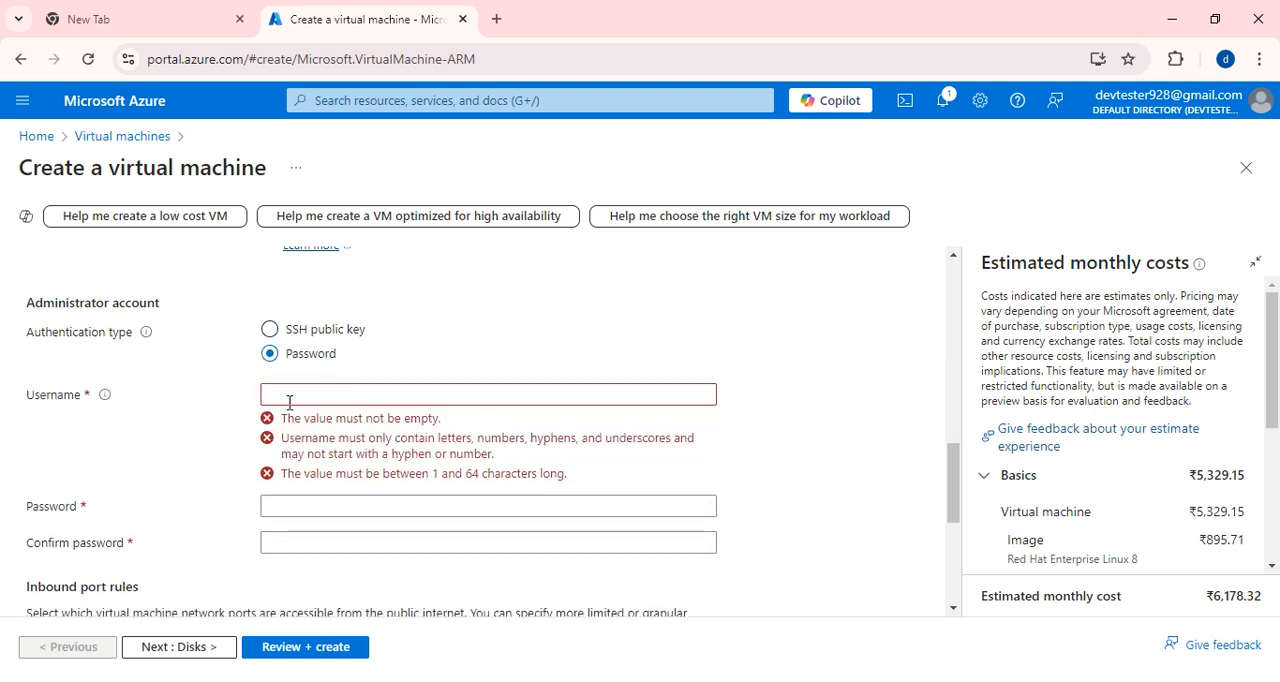
Enter devtester as the administrator username and fill in the account password.
click(326, 395)
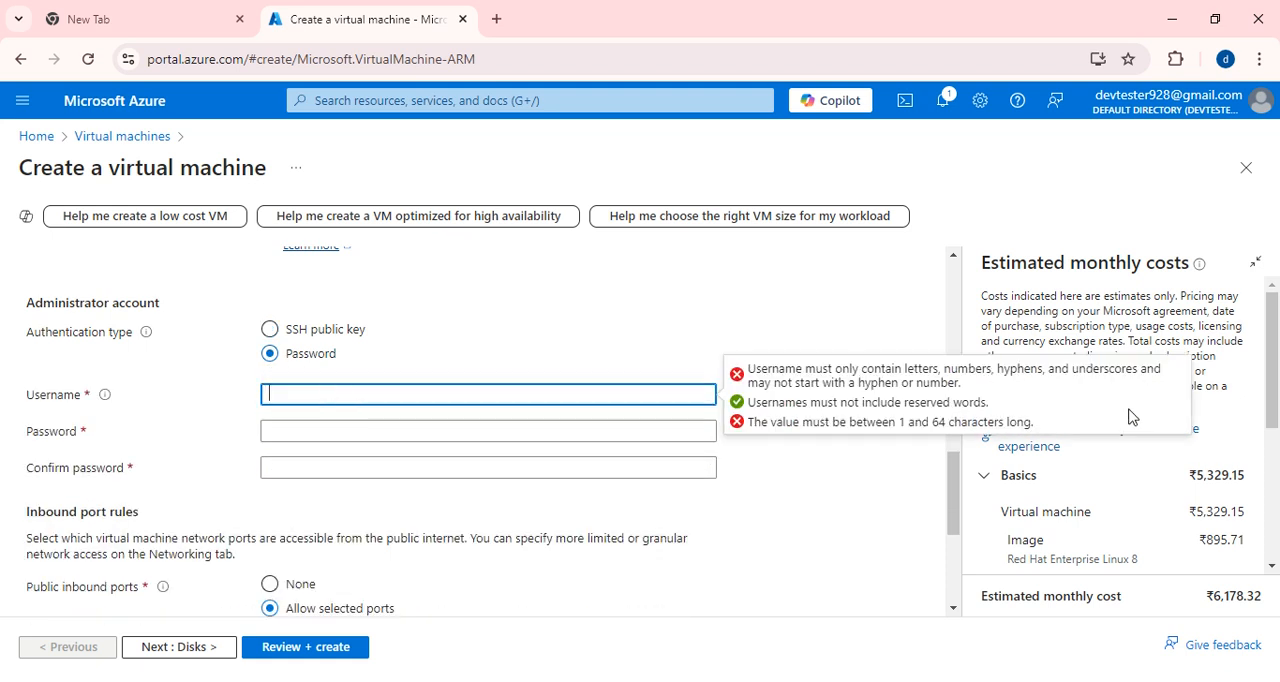
click(782, 307)
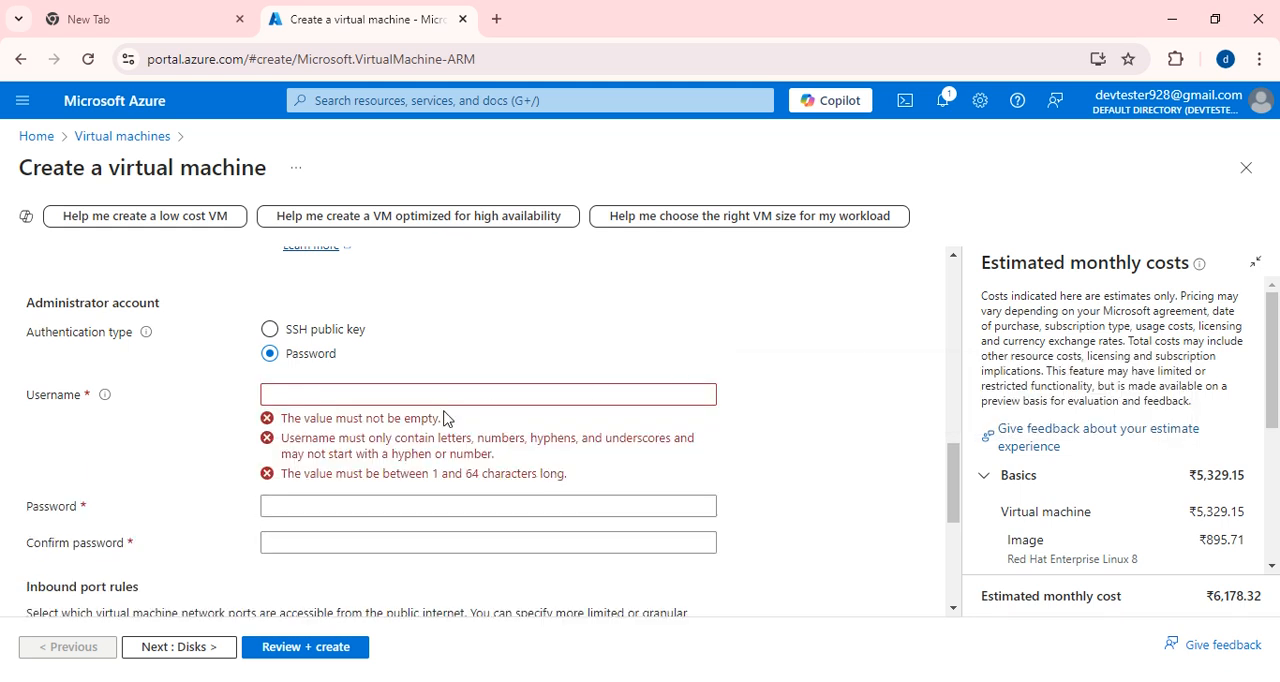
click(323, 390)
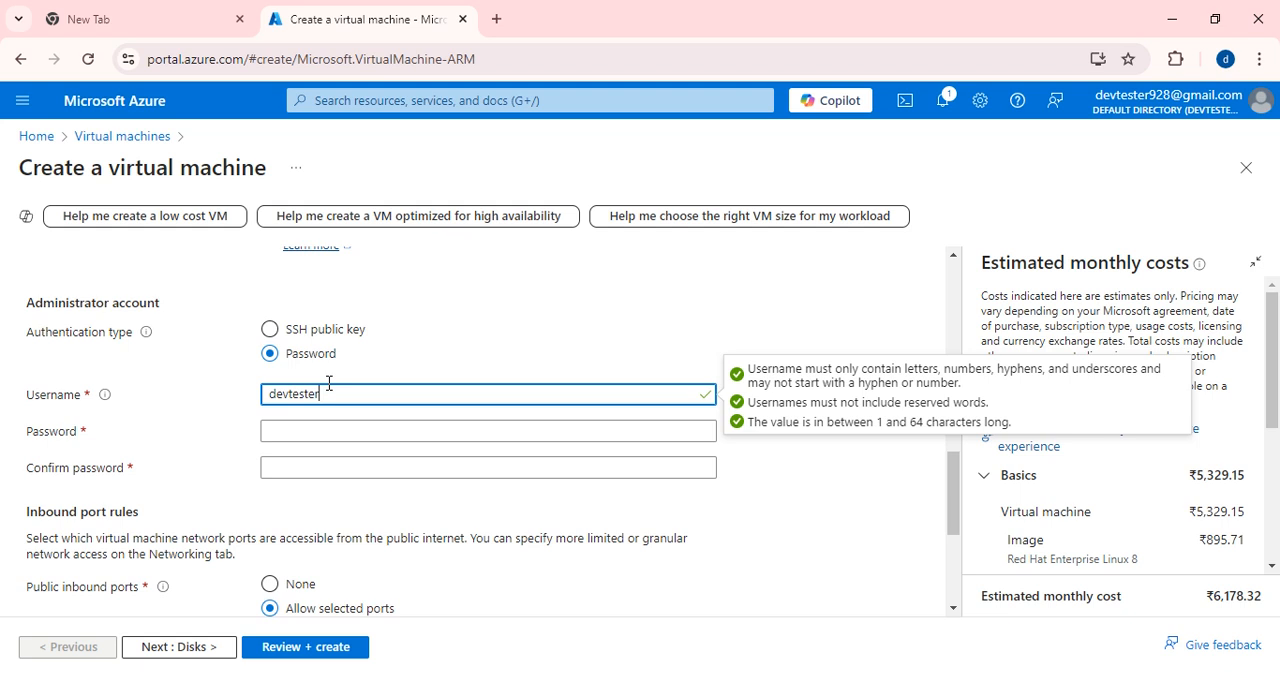
key(Tab)
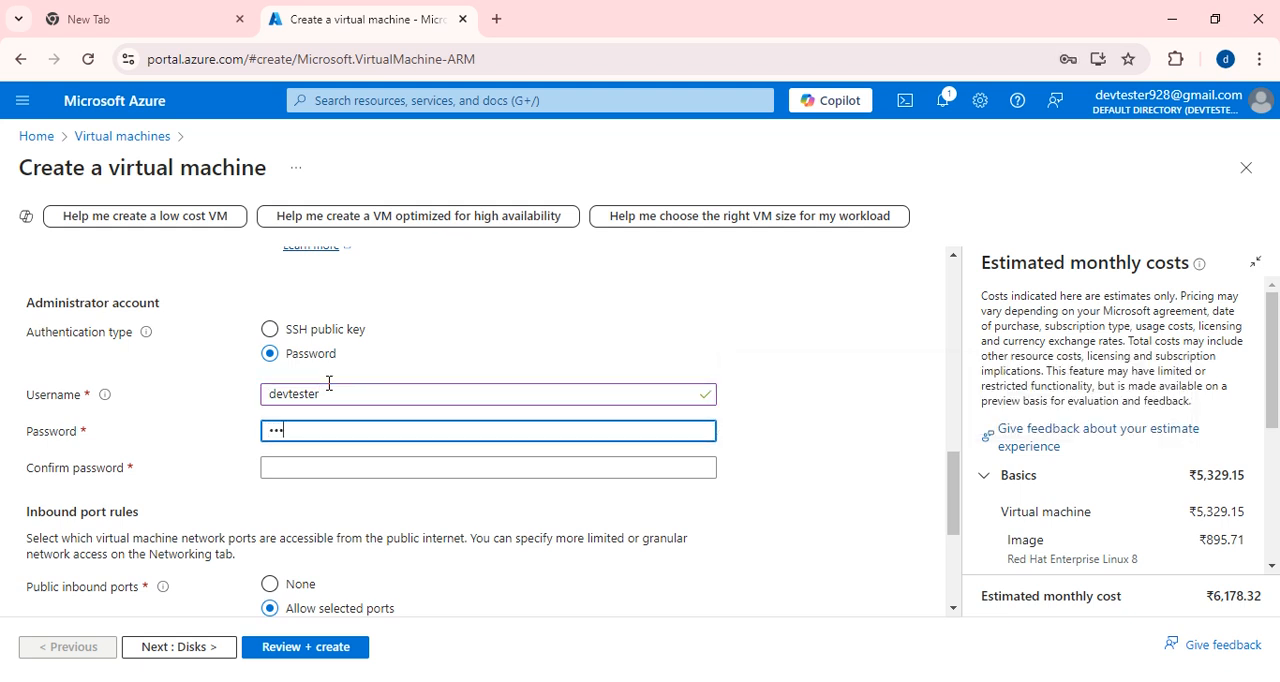
text(••••••••)
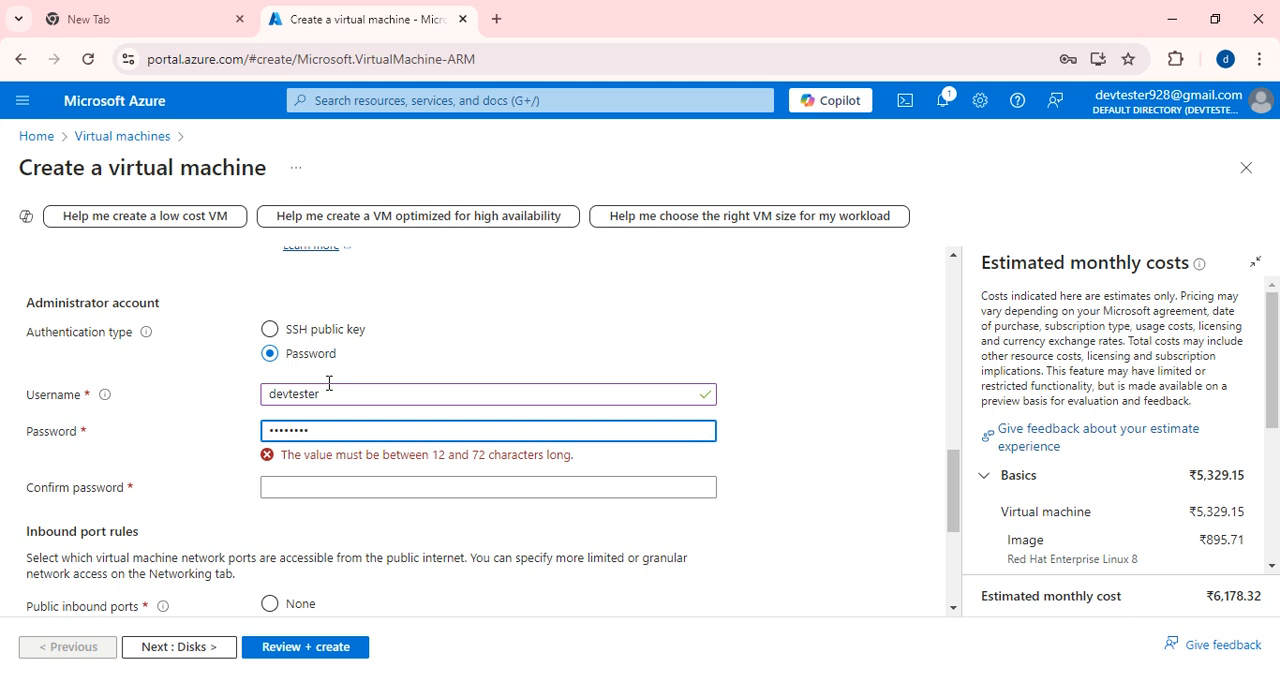
Switch the authentication type to SSH public key and choose Generate new key pair as the key source.
click(270, 329)
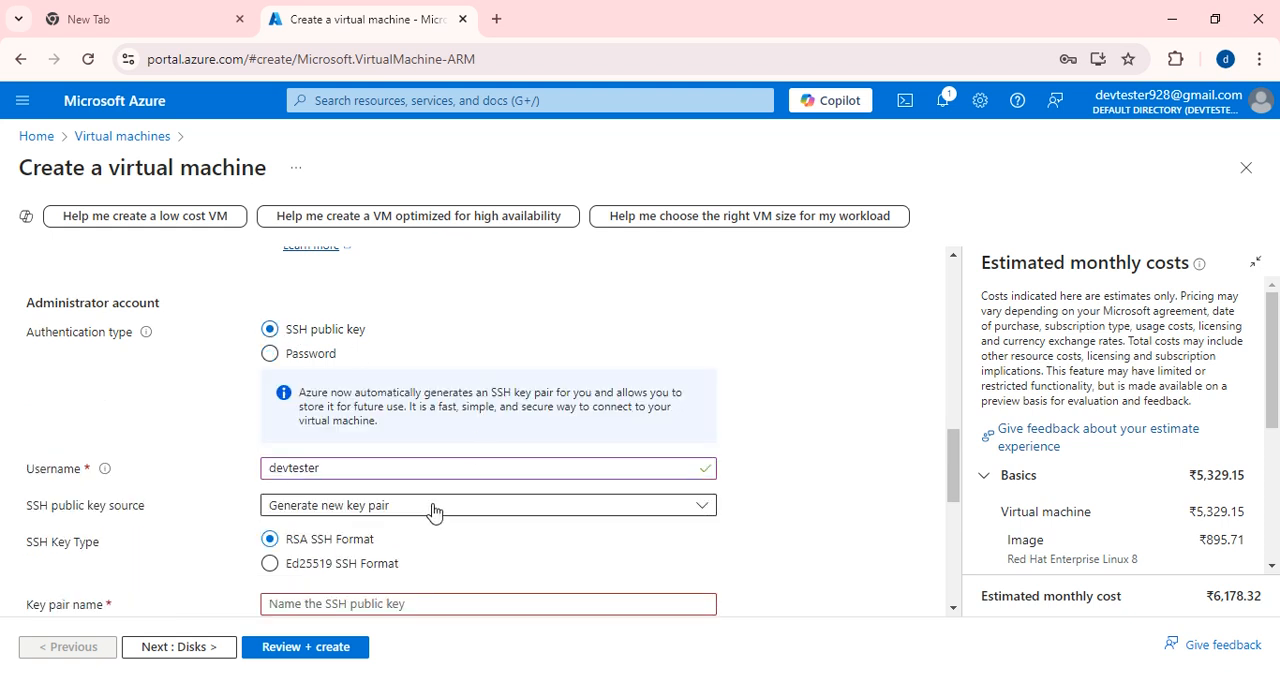
click(415, 512)
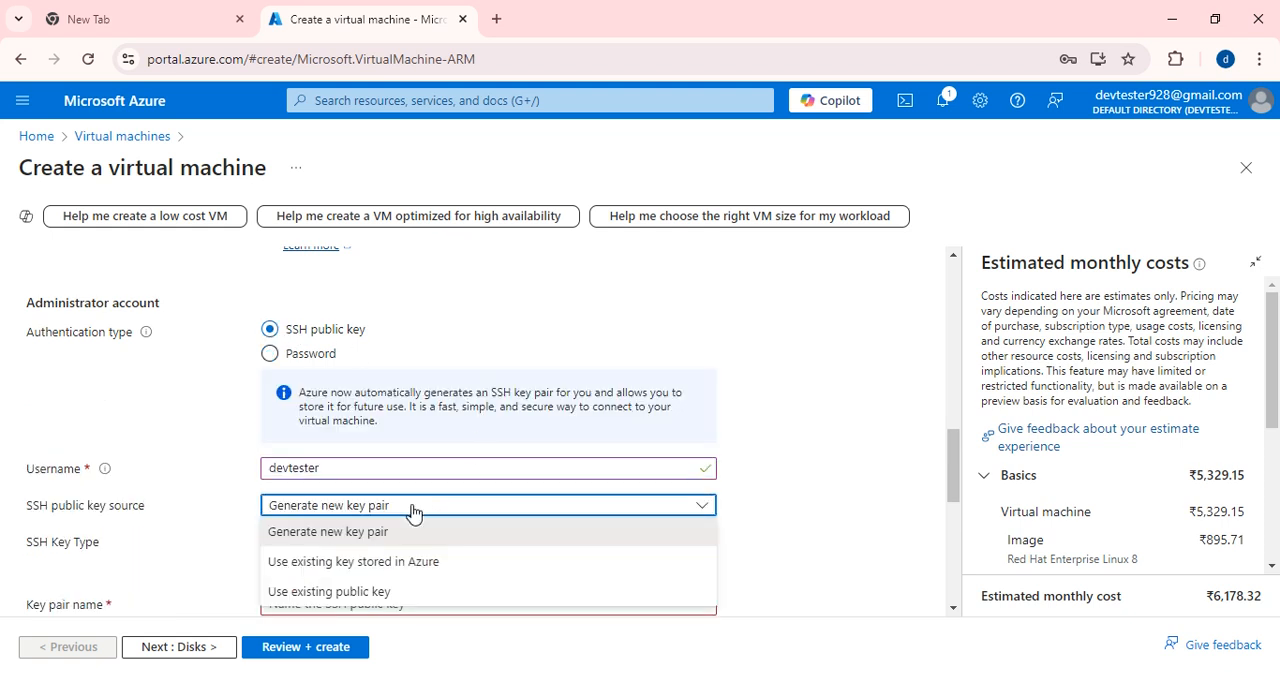
click(358, 532)
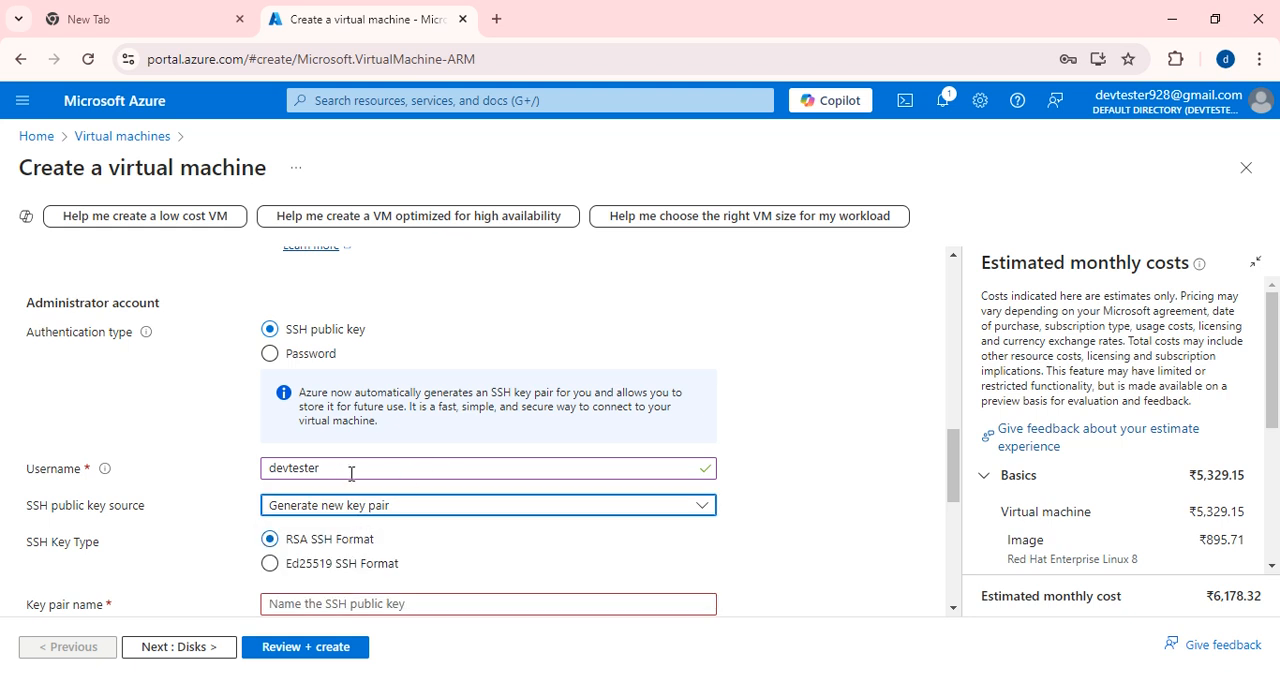
Name the new SSH key pair azurekeypair.
scroll(418, 408, down, 1)
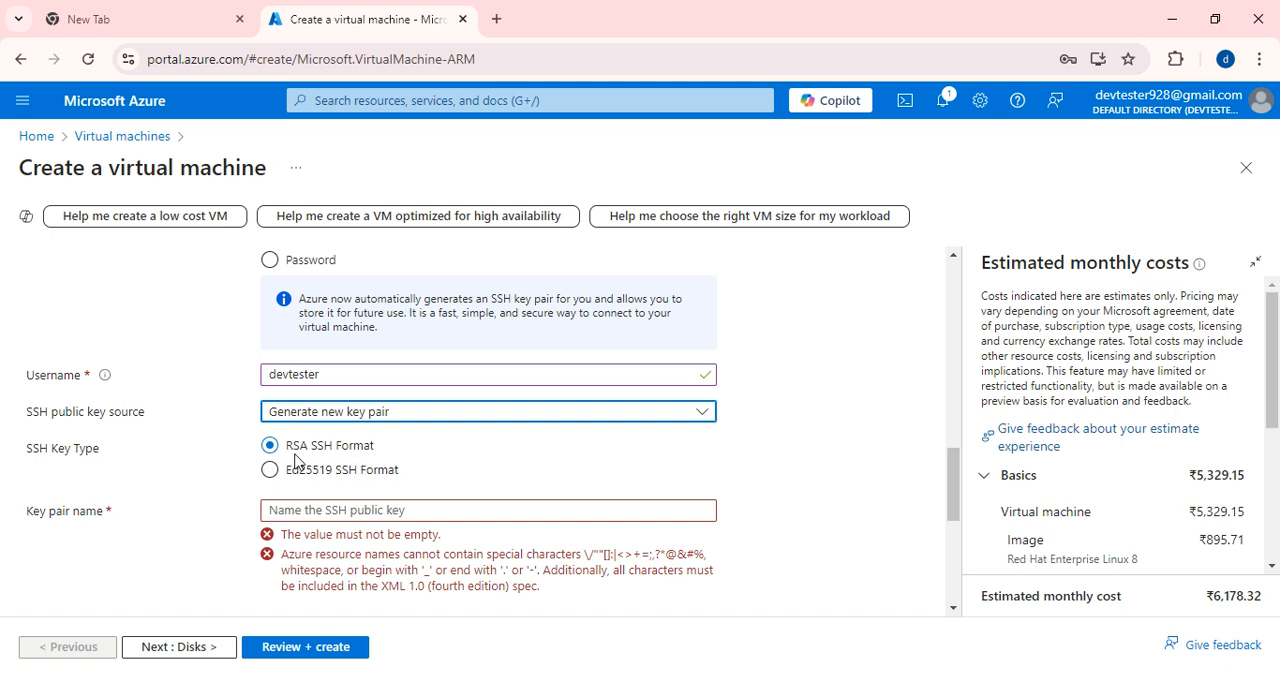
click(361, 511)
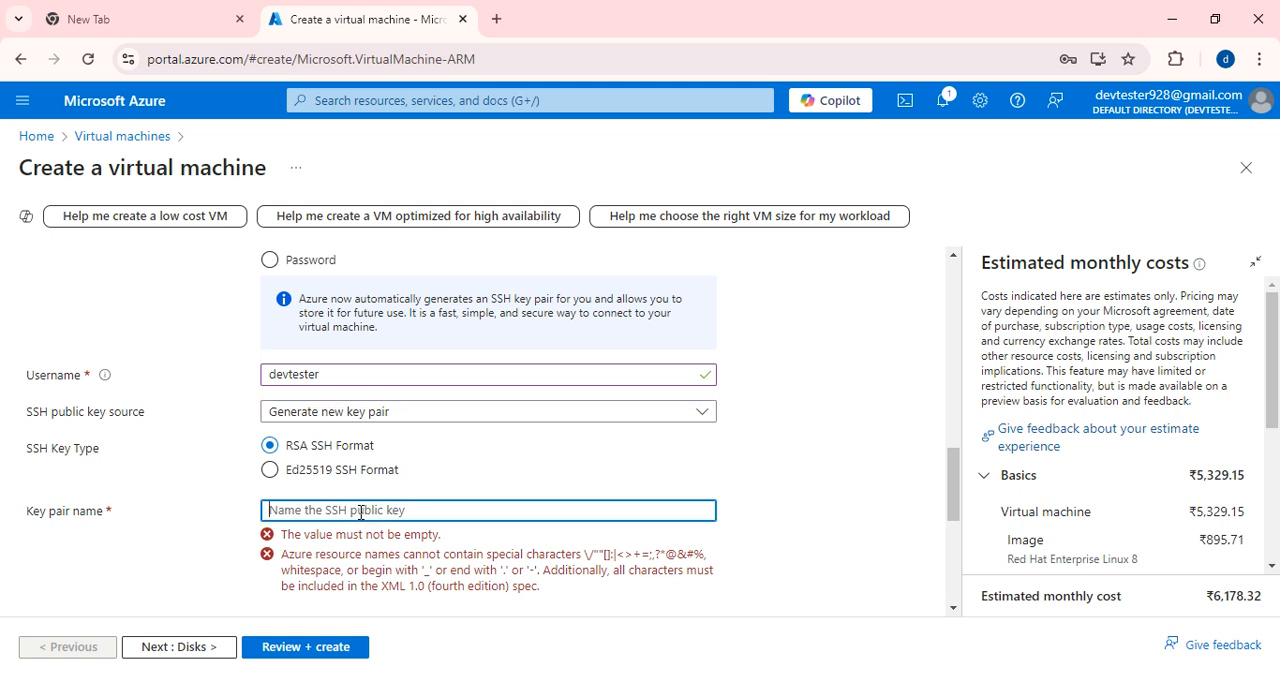
text(k)
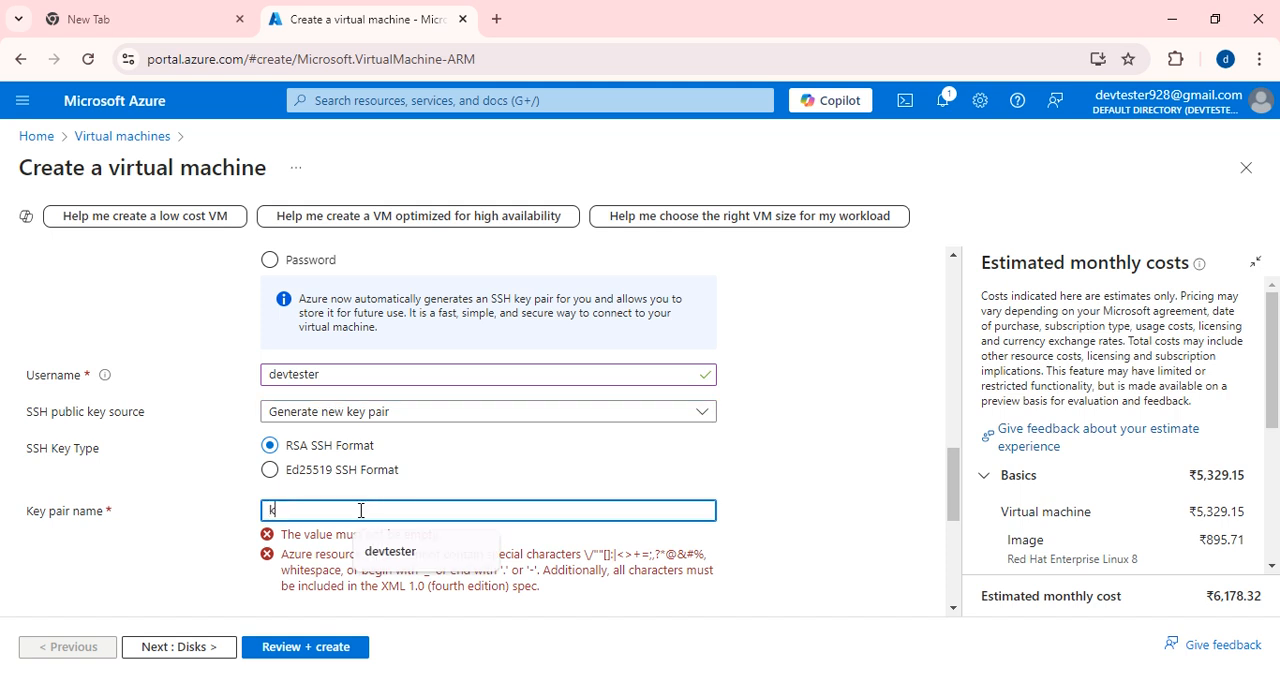
text(eypai)
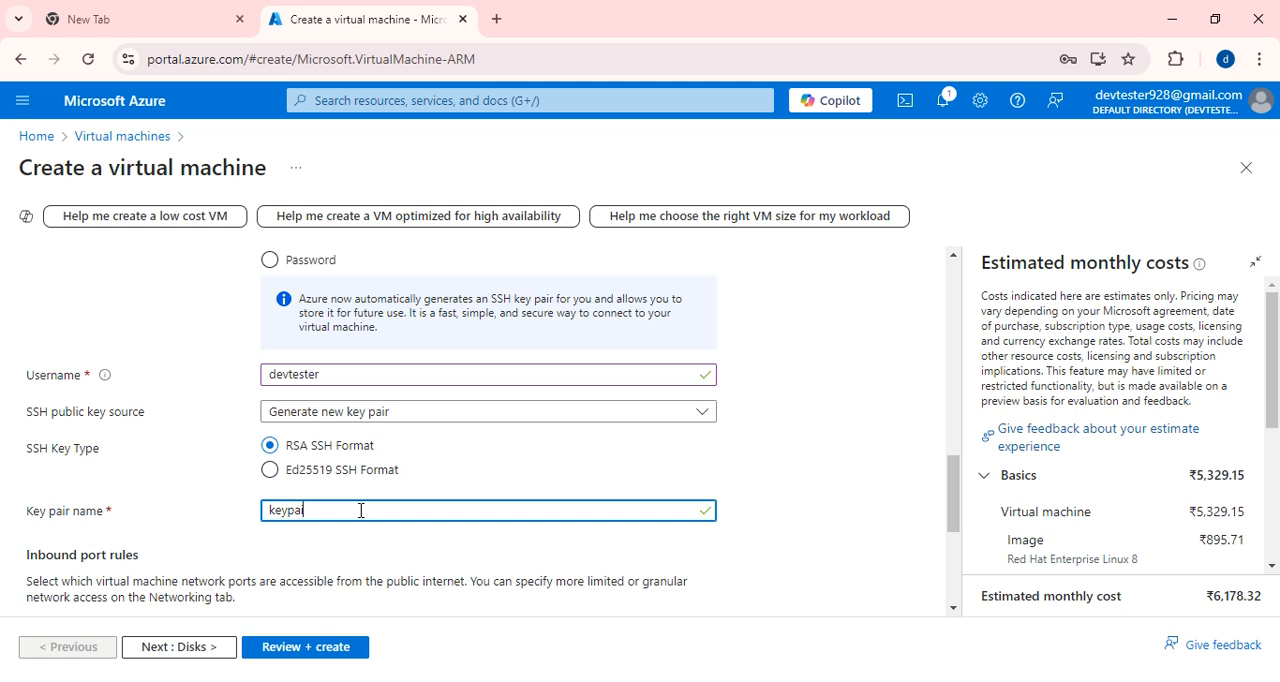
click(264, 510)
text(azure)
Continue to the disk settings and set the OS disk type to Standard HDD (locally-redundant storage).
scroll(216, 528, down, 1)
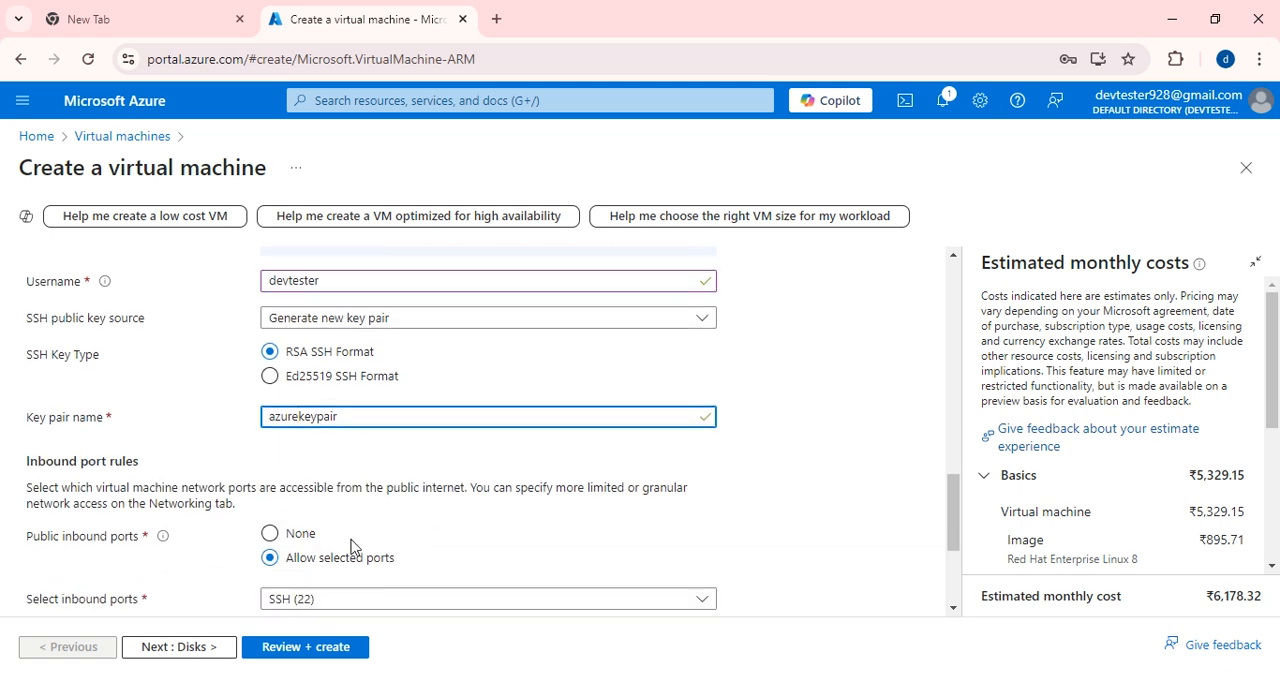
scroll(340, 560, down, 2)
scroll(322, 517, down, 1)
scroll(322, 517, down, 1)
click(189, 647)
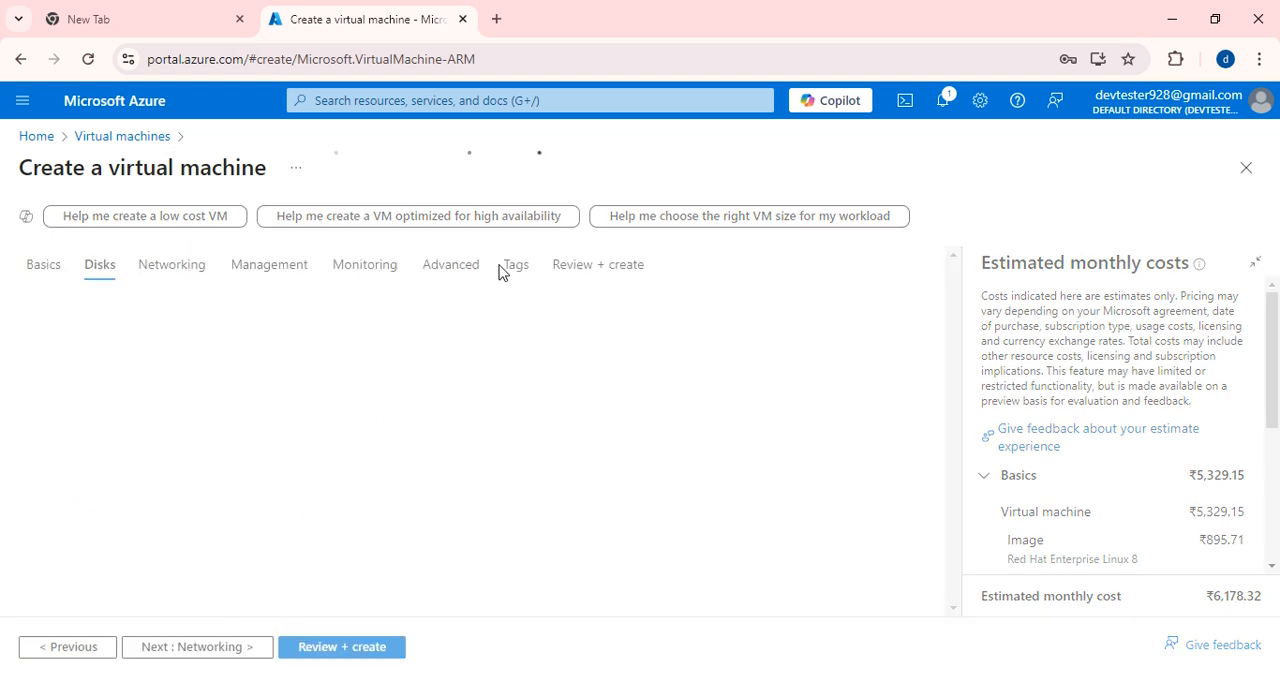
scroll(390, 449, down, 1)
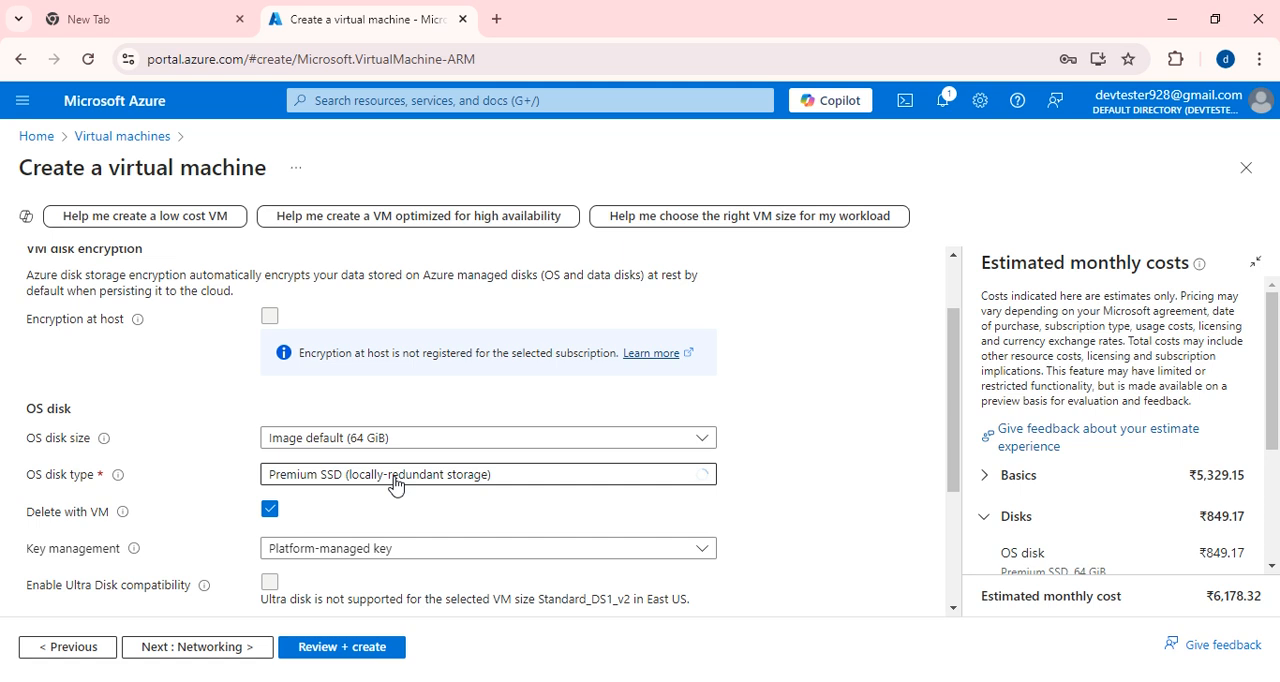
click(395, 478)
click(314, 347)
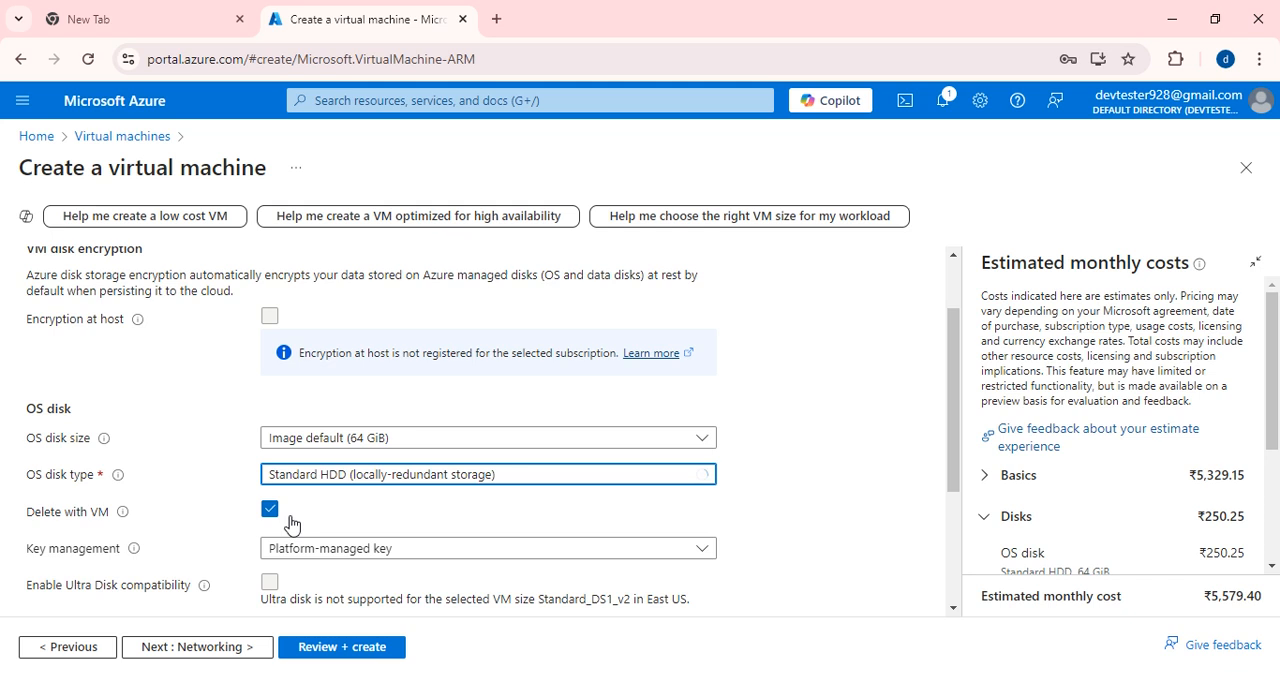
Continue to the networking settings and select the virtual network Devtest_network with subnet1 (10.0.2.0/24).
scroll(290, 522, down, 2)
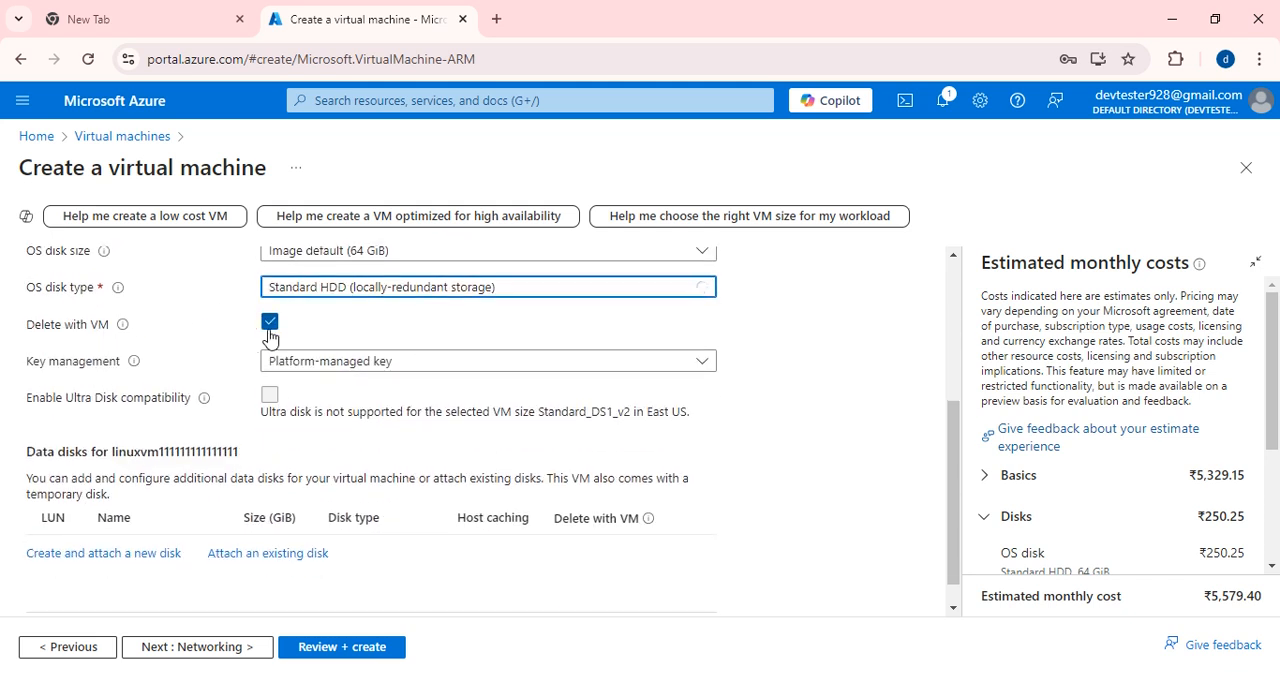
scroll(374, 407, down, 1)
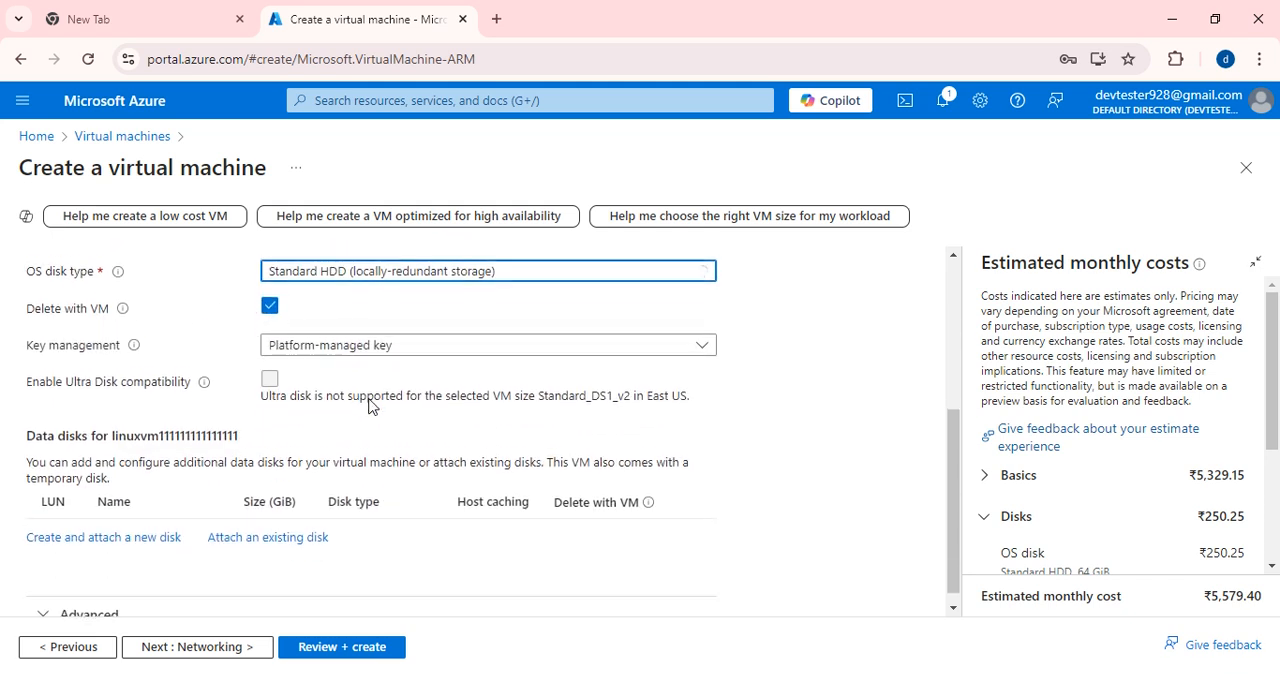
click(224, 640)
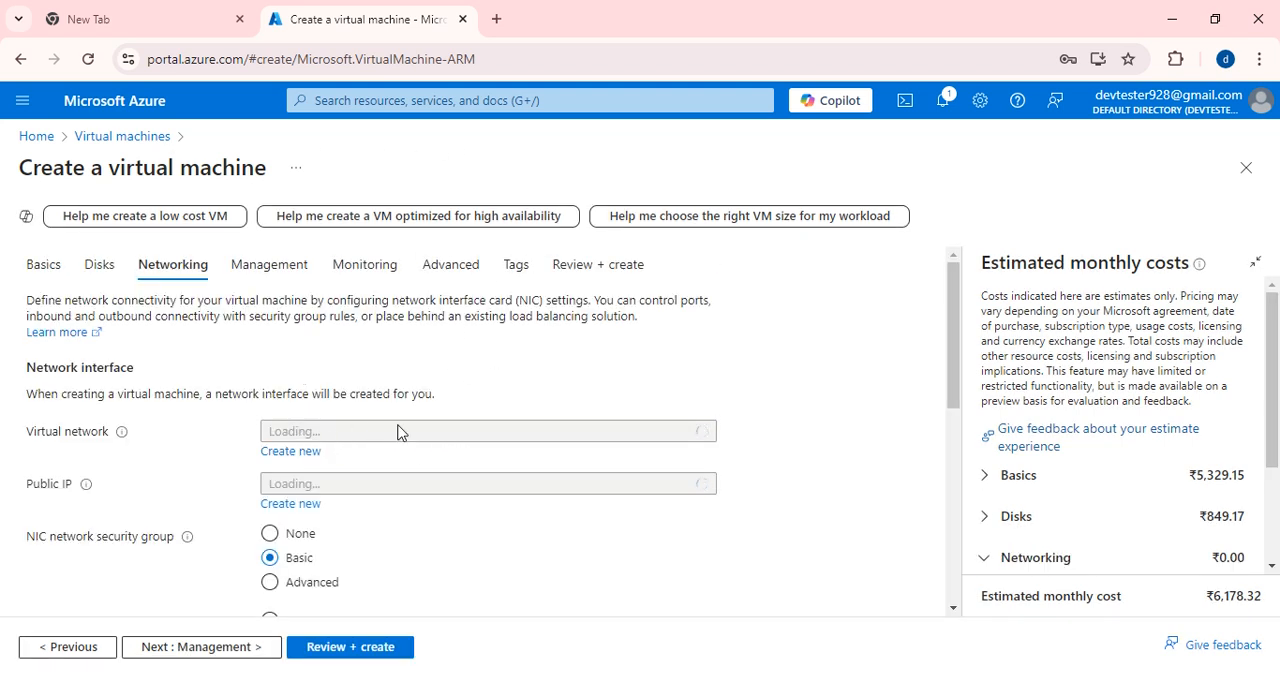
scroll(398, 431, down, 1)
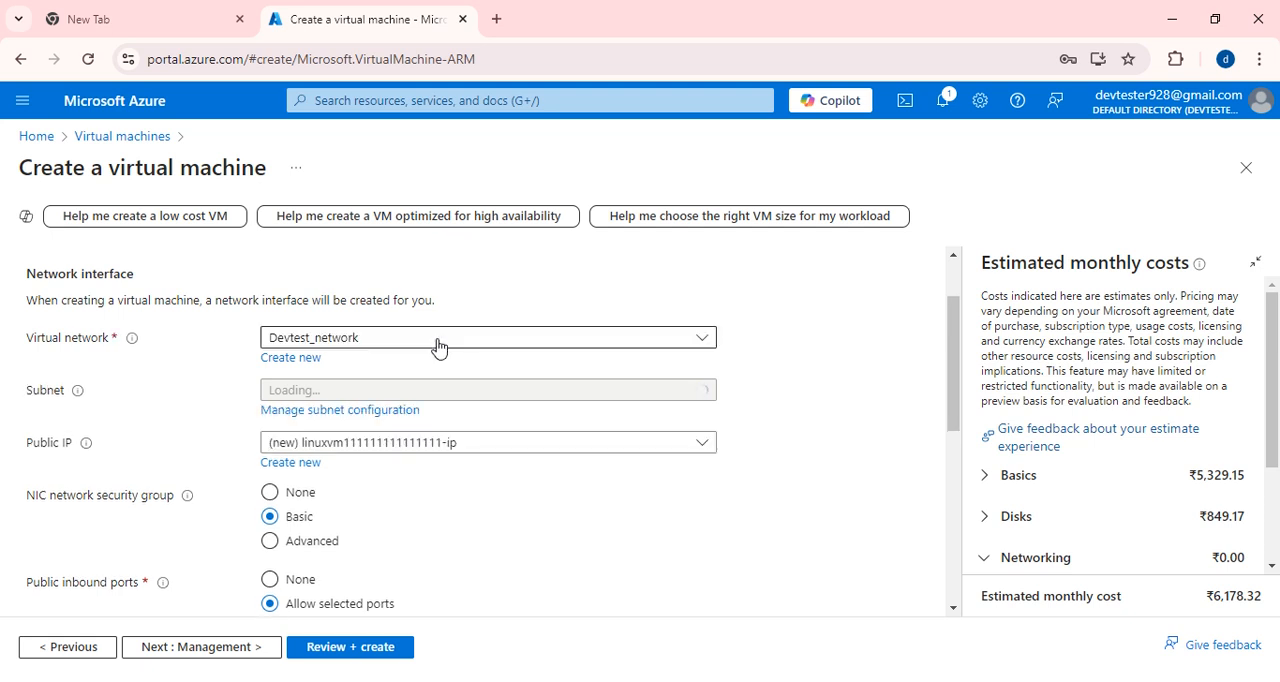
click(378, 340)
click(300, 440)
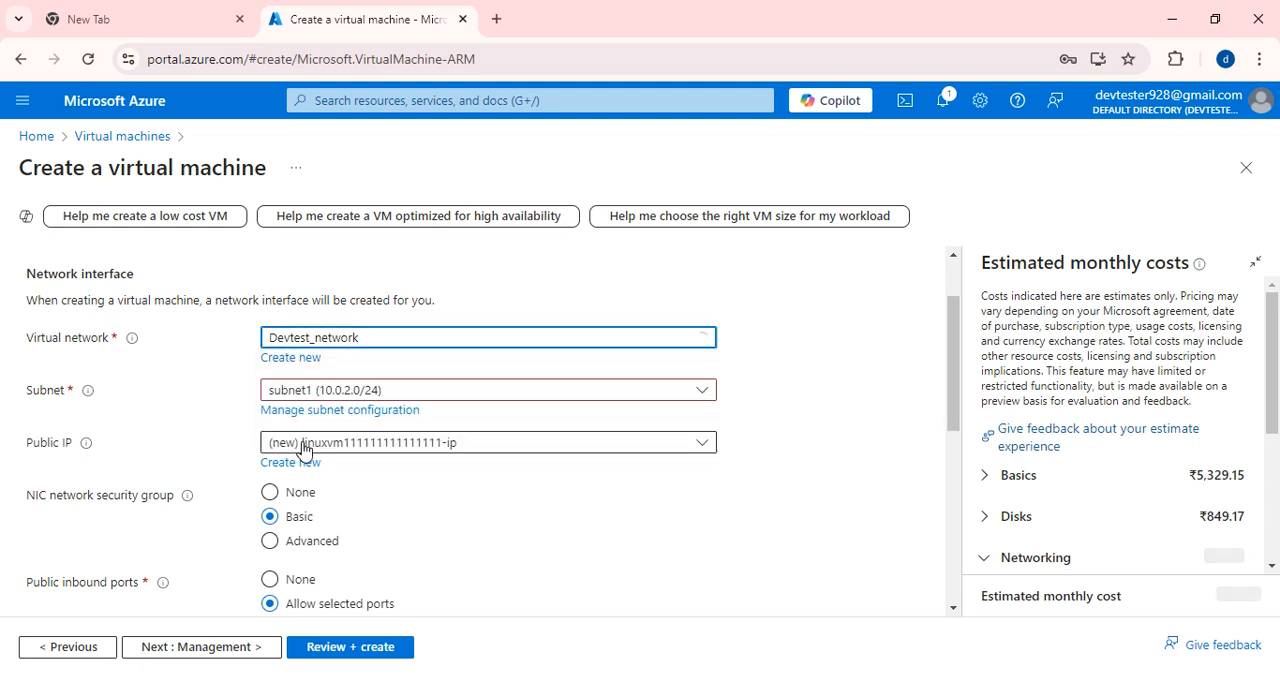
click(421, 392)
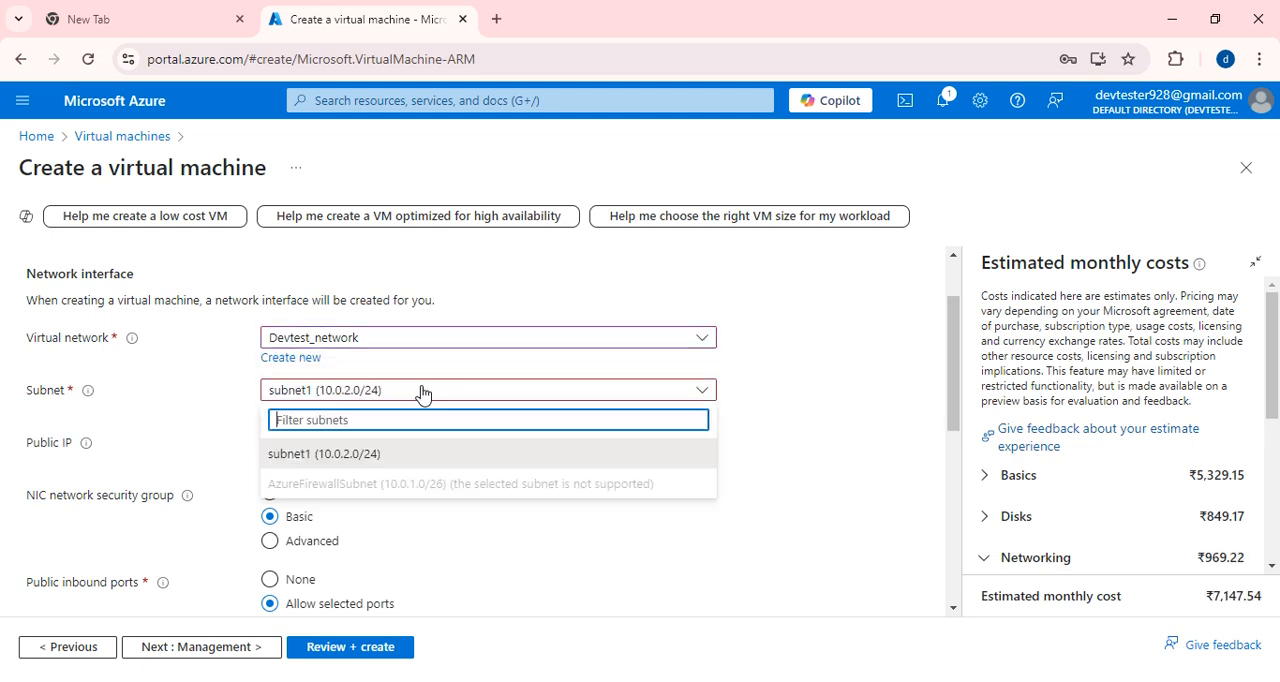
click(322, 454)
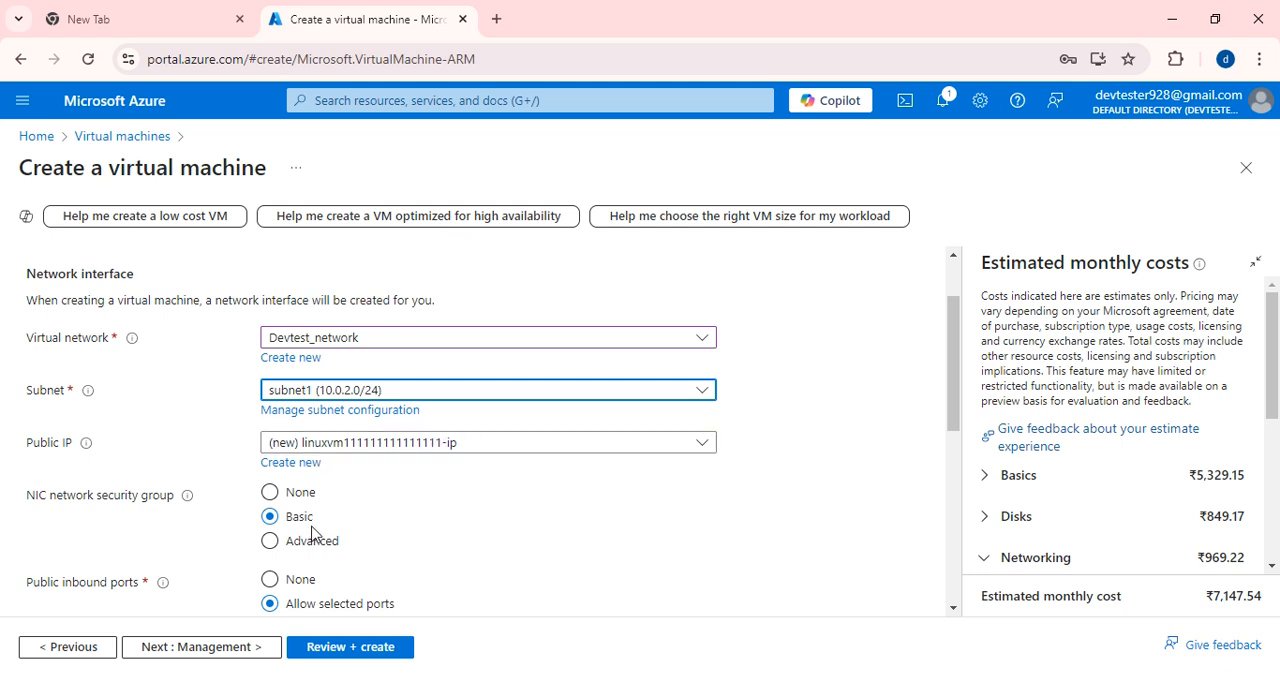
Enable deleting the public IP and NIC when the VM is deleted, and turn off accelerated networking.
scroll(312, 532, down, 1)
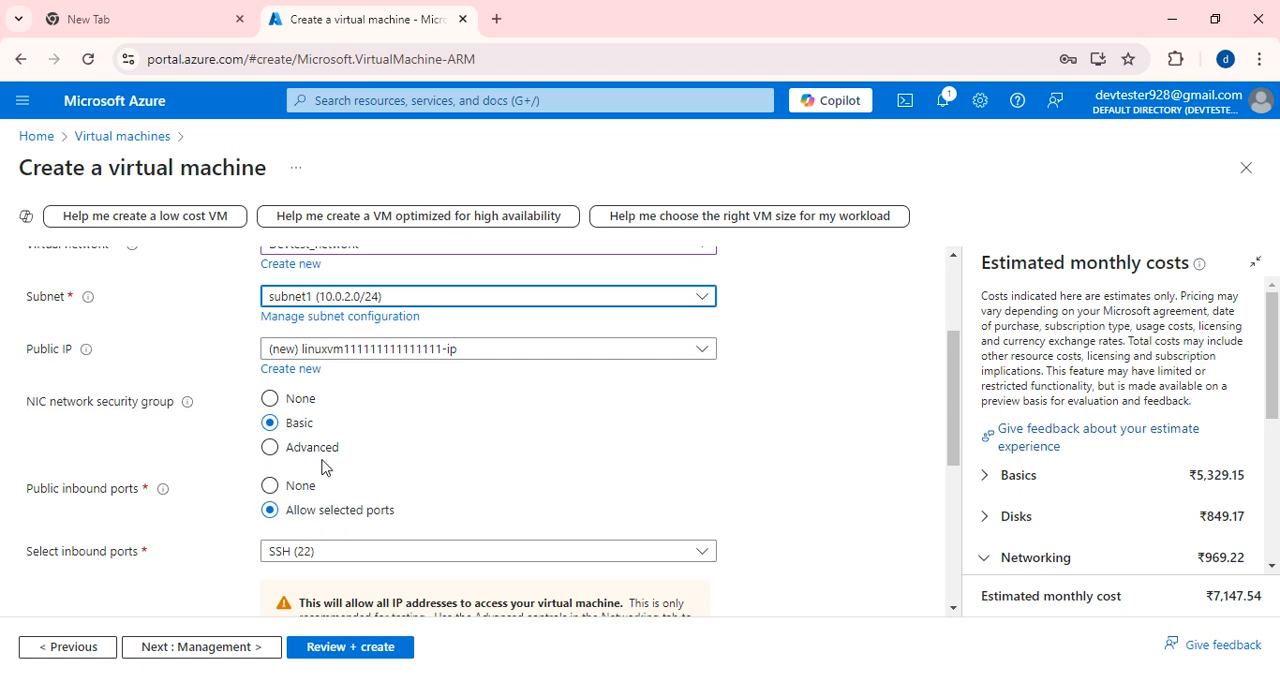
scroll(452, 537, down, 1)
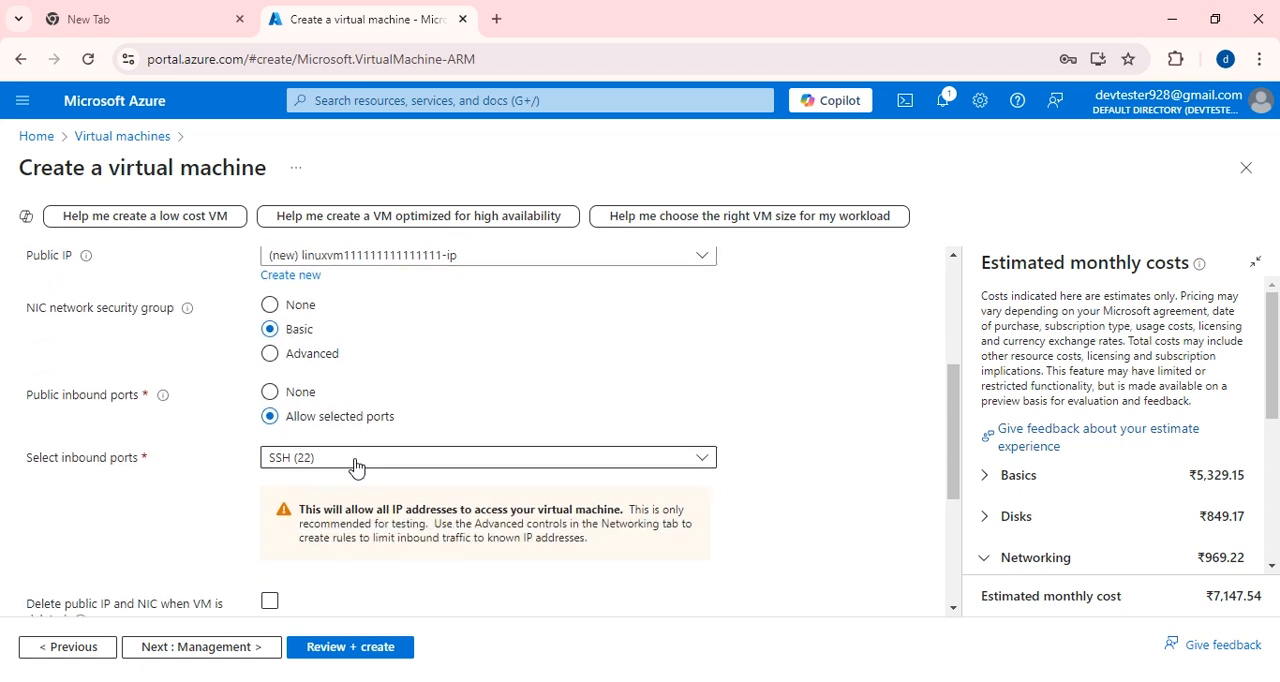
scroll(355, 467, down, 2)
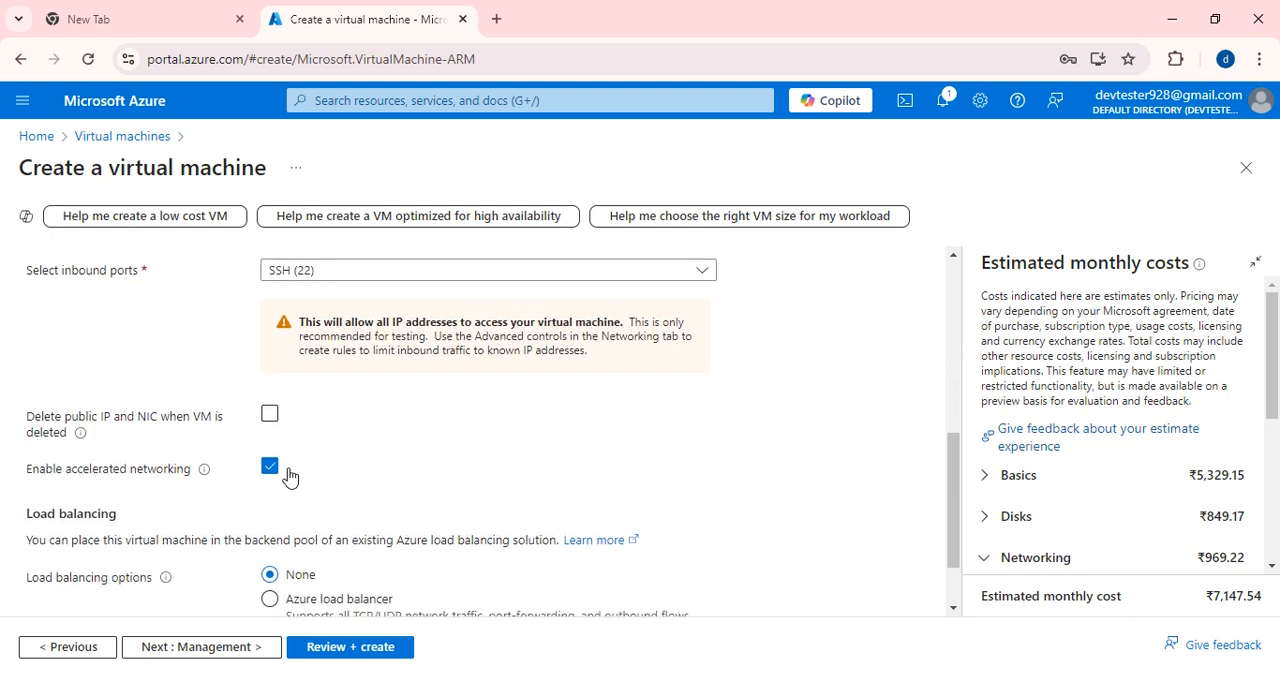
click(270, 415)
click(270, 466)
scroll(380, 458, down, 1)
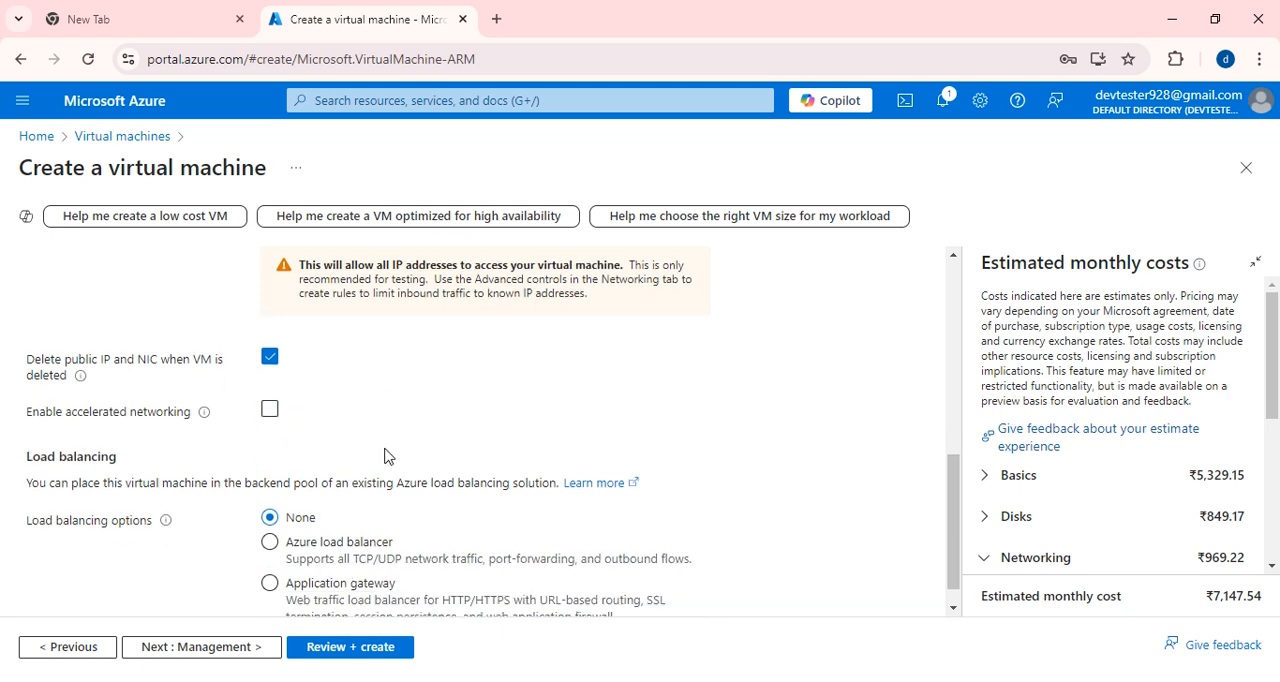
scroll(388, 456, down, 1)
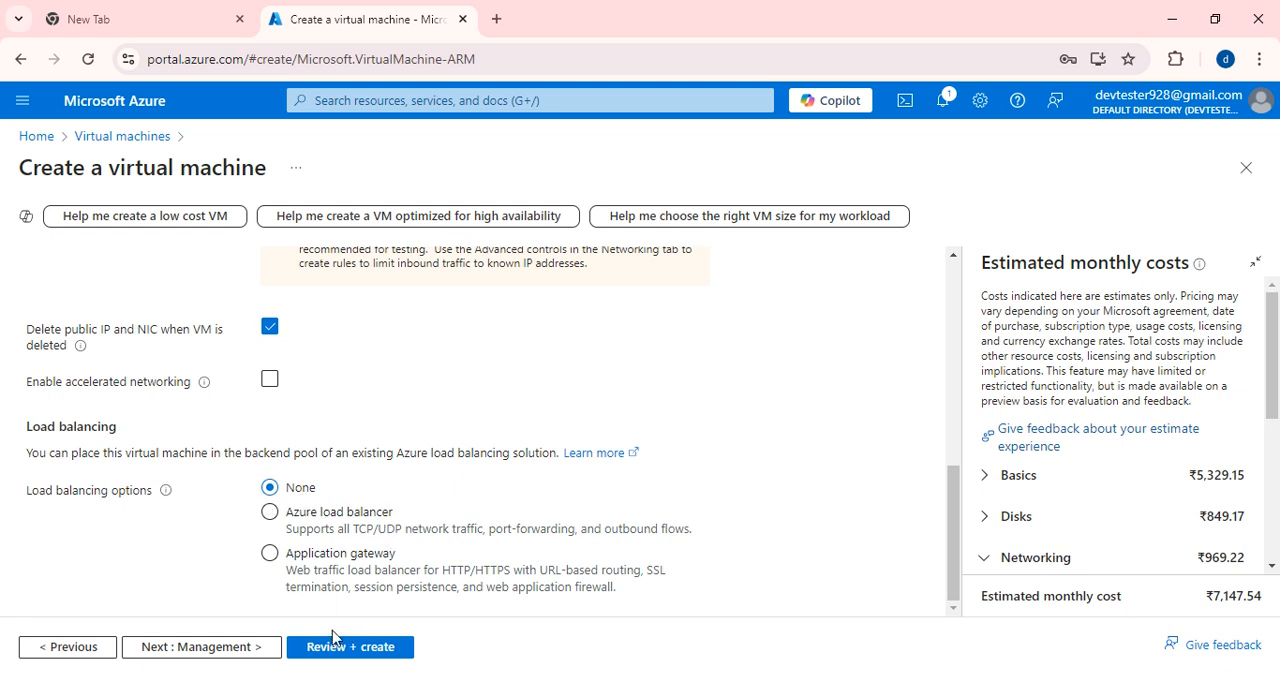
Look through the management, monitoring and advanced settings of the new virtual machine.
scroll(292, 317, up, 10)
click(270, 264)
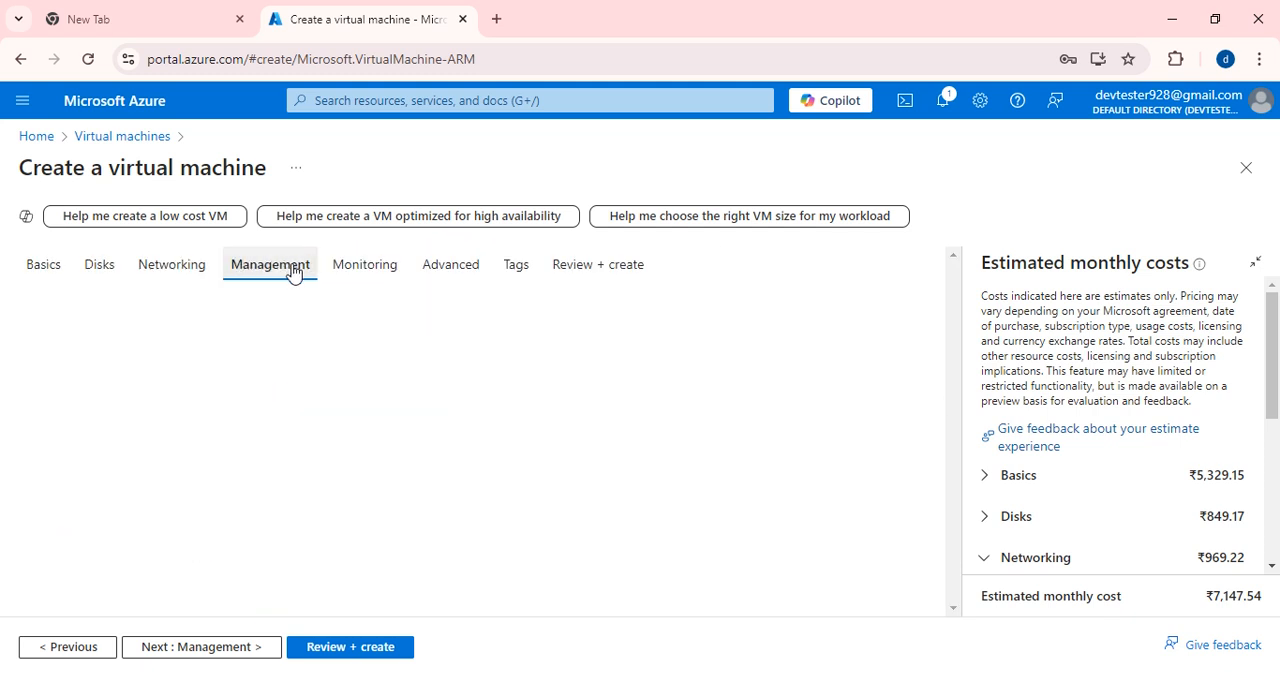
scroll(457, 369, down, 5)
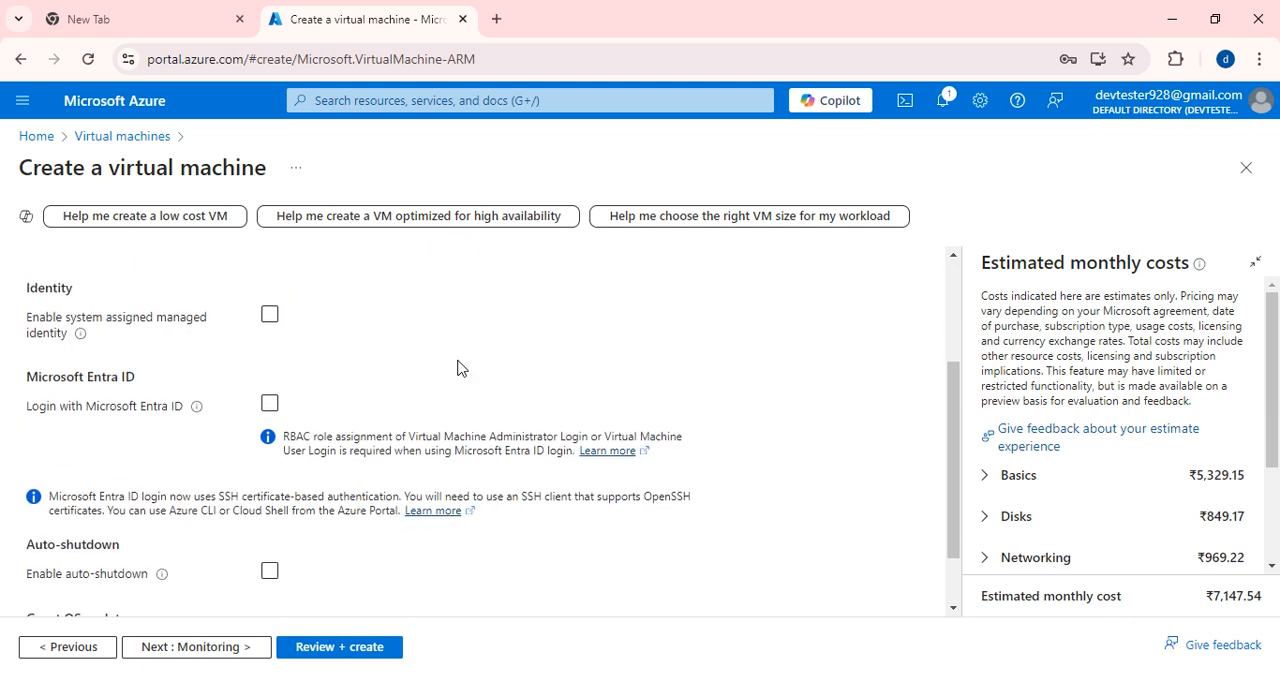
scroll(457, 369, down, 2)
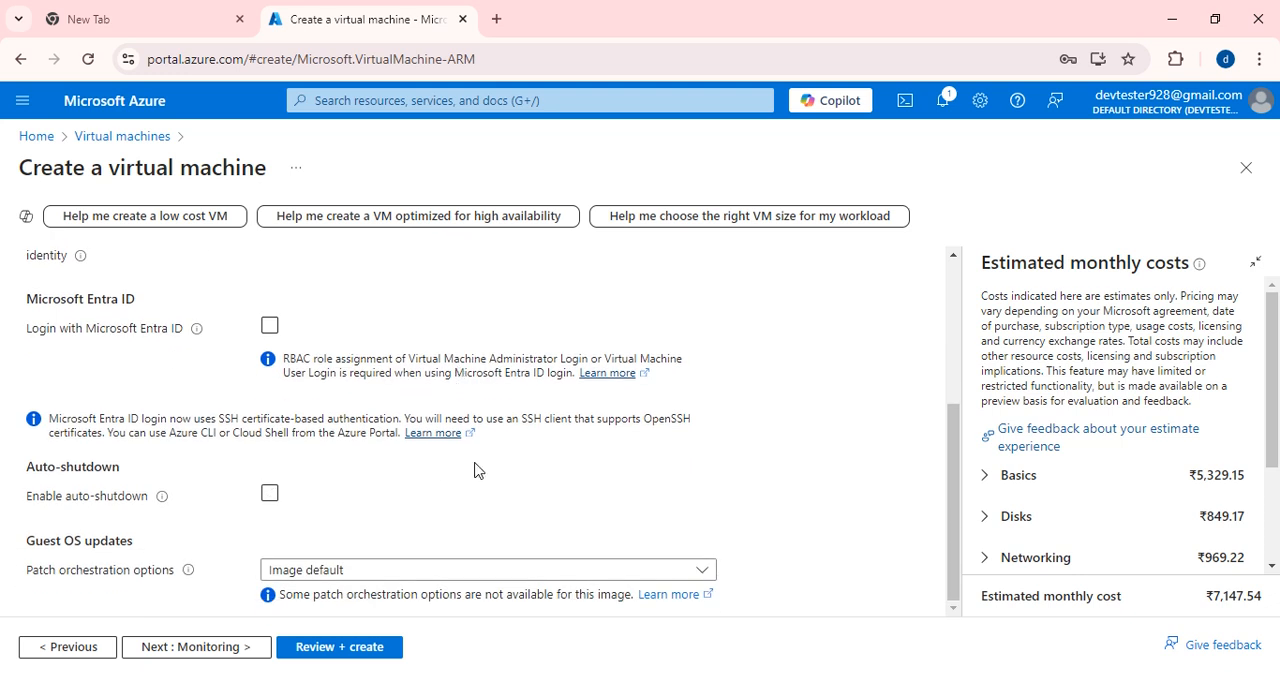
scroll(400, 420, up, 5)
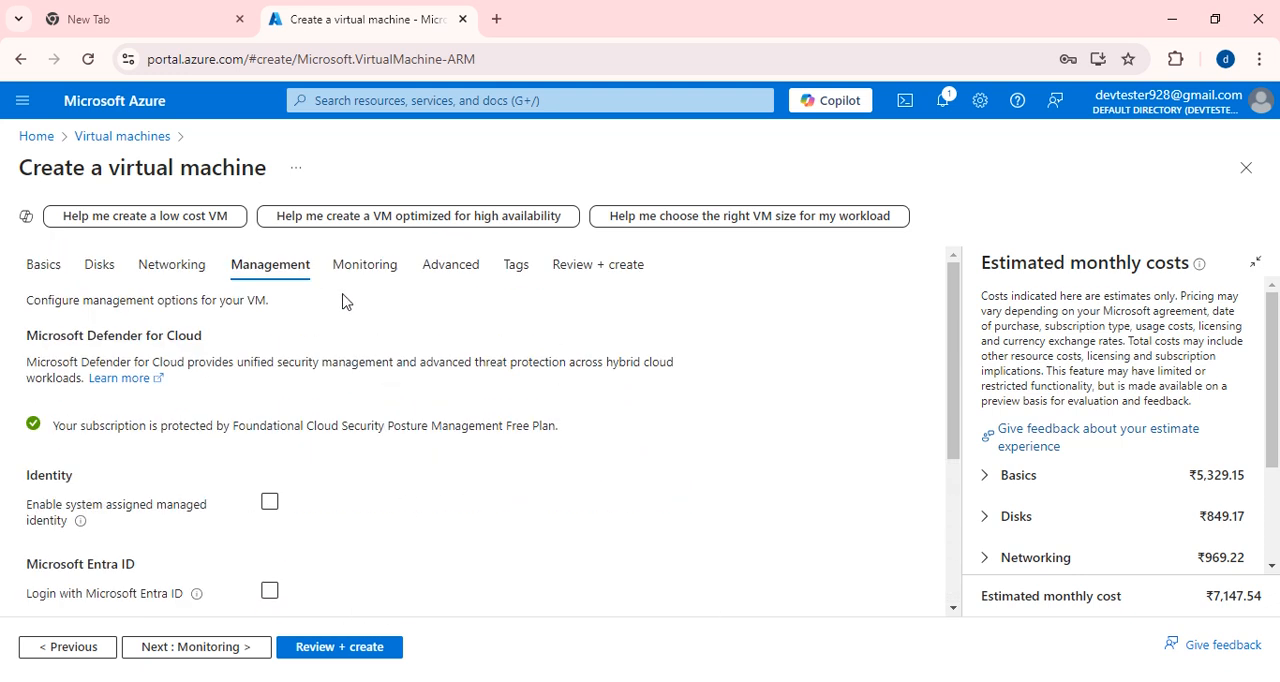
click(364, 268)
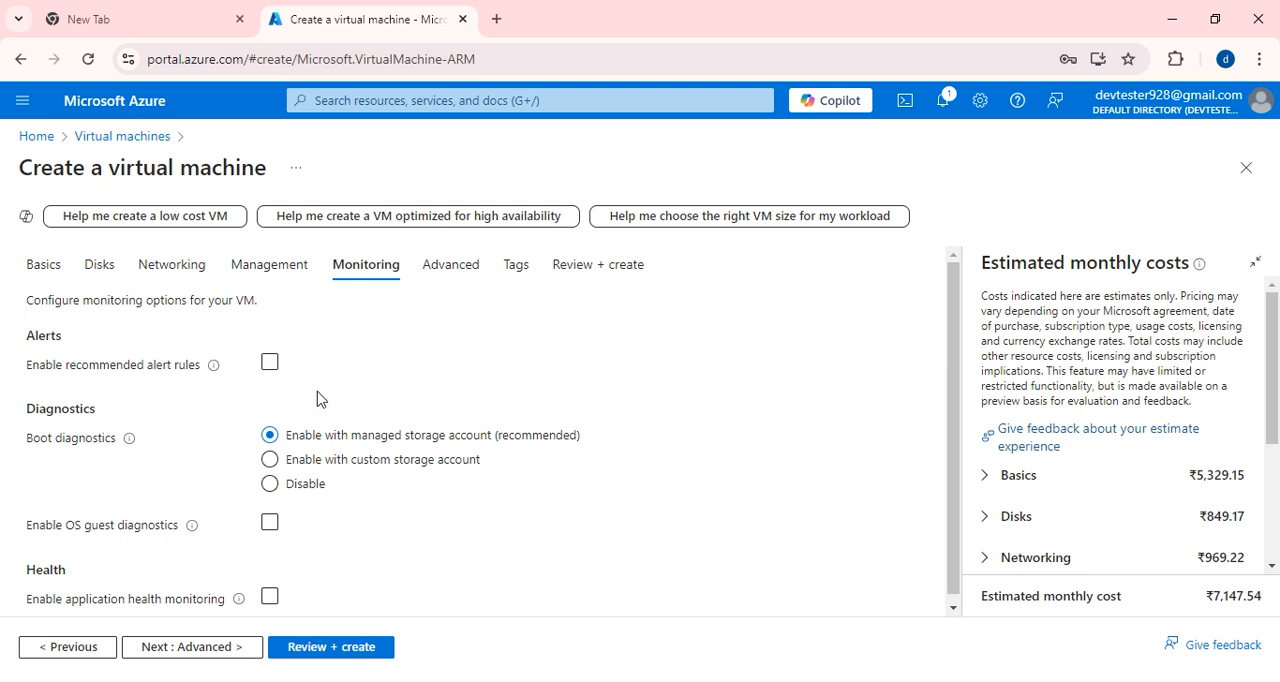
click(325, 490)
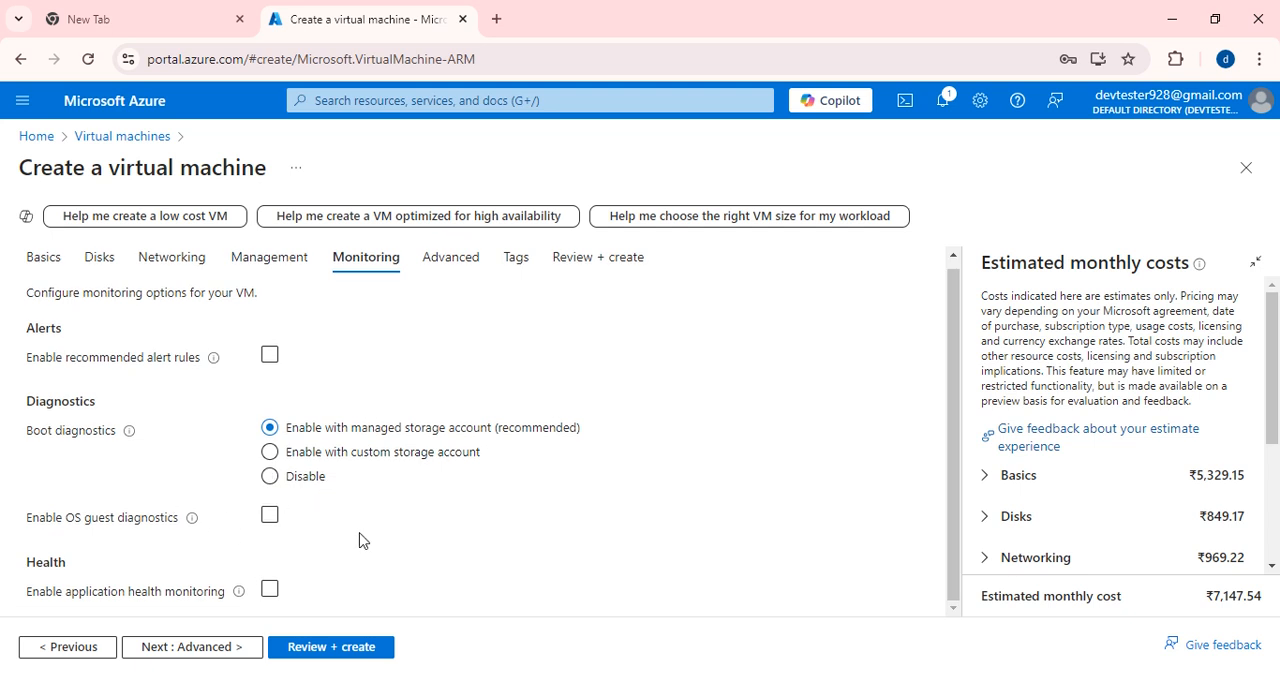
click(455, 260)
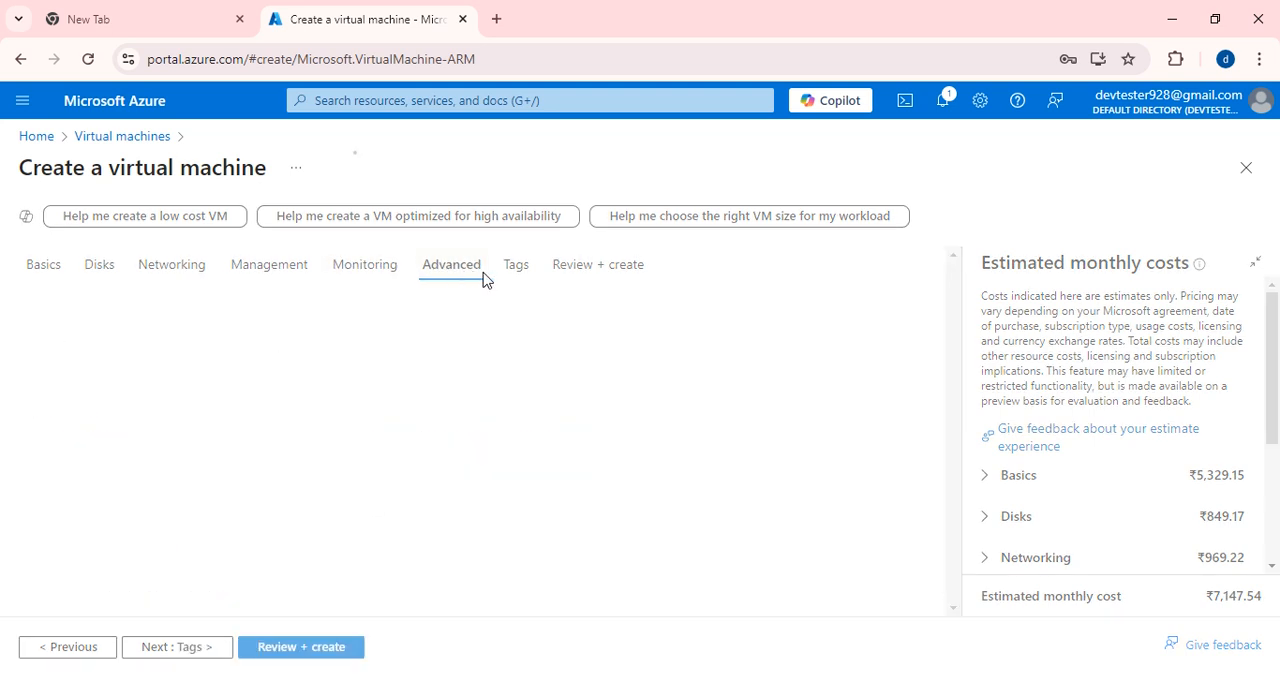
scroll(554, 371, down, 2)
scroll(474, 328, up, 1)
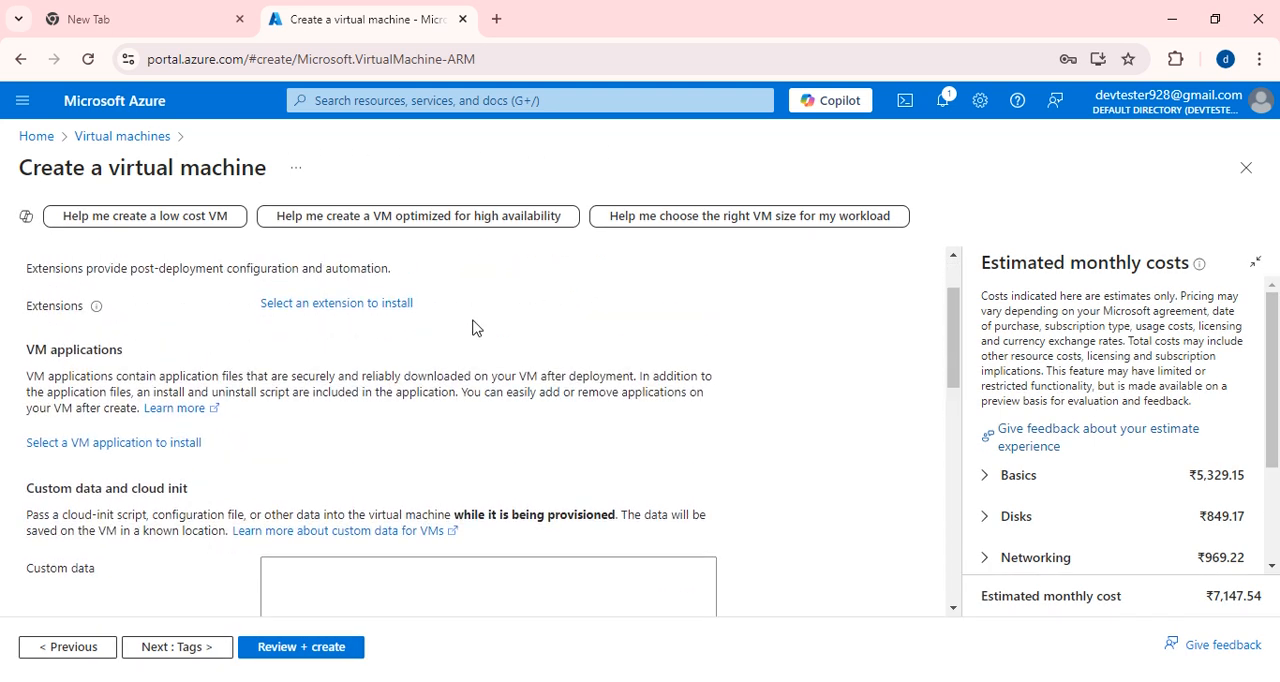
scroll(478, 332, up, 1)
Validate the configuration, create the virtual machine and download the private key of its new SSH key pair.
click(590, 268)
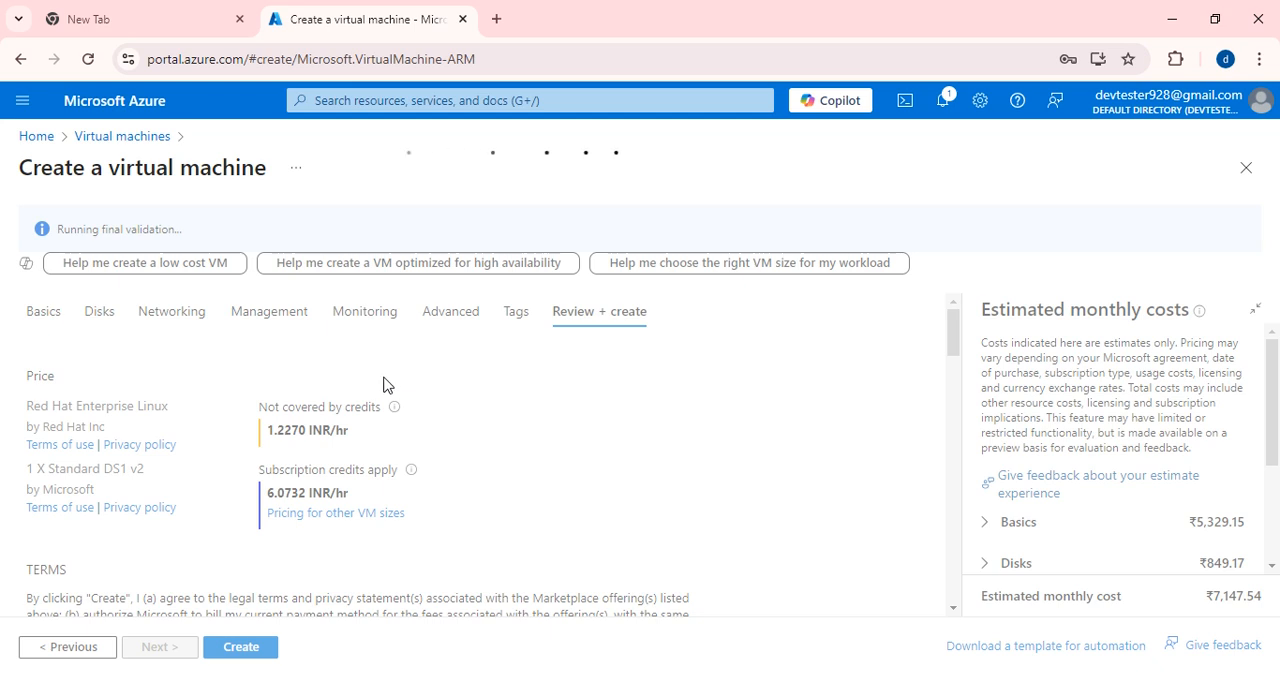
click(243, 647)
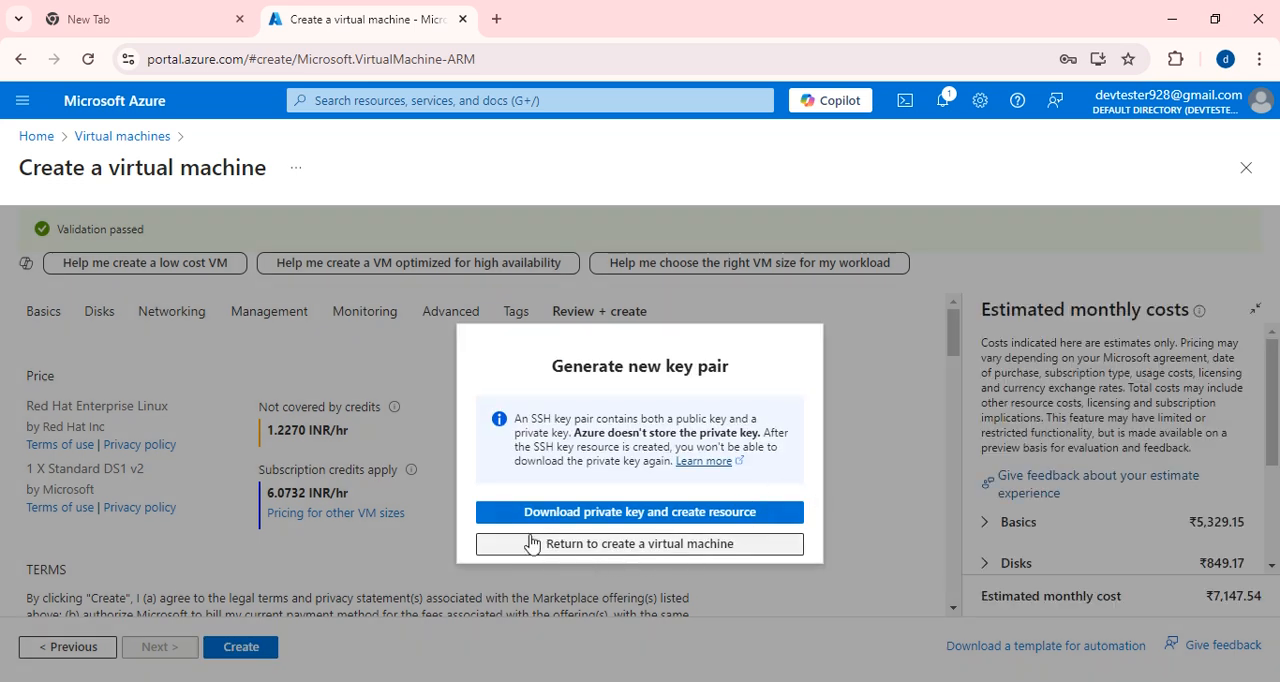
click(640, 520)
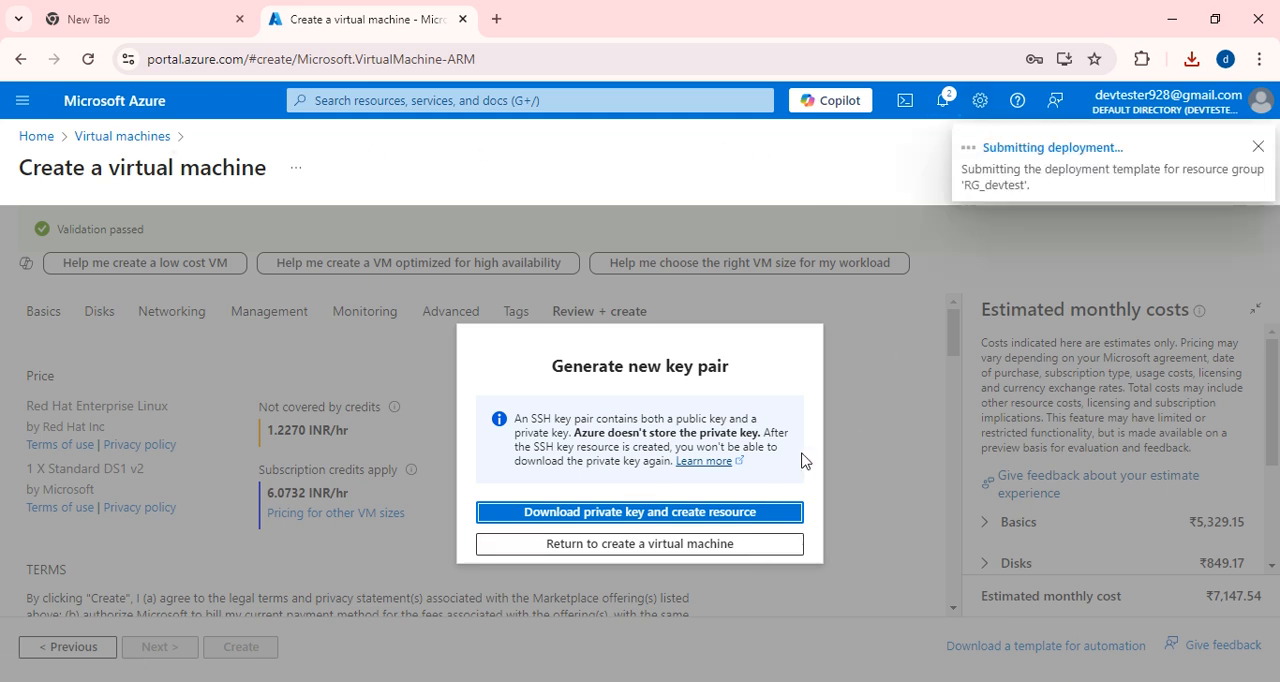
click(624, 545)
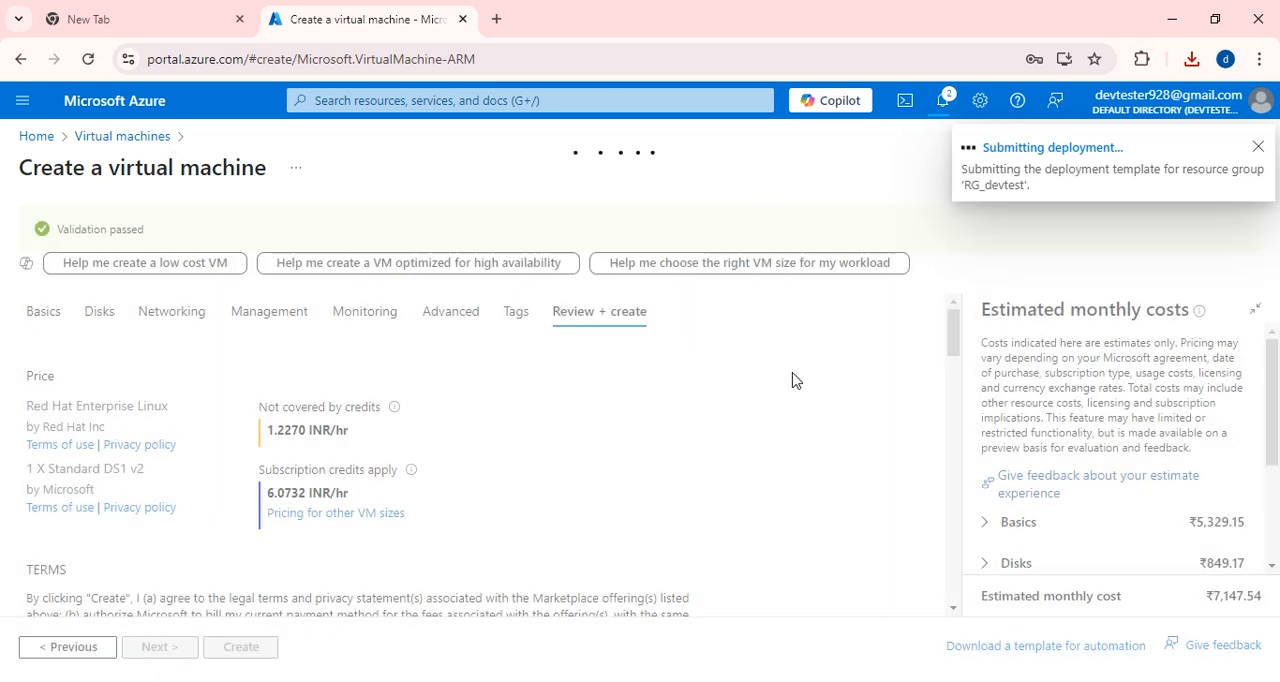
Open the downloaded azurekeypair.pem, look through the private key file and close it.
click(1193, 60)
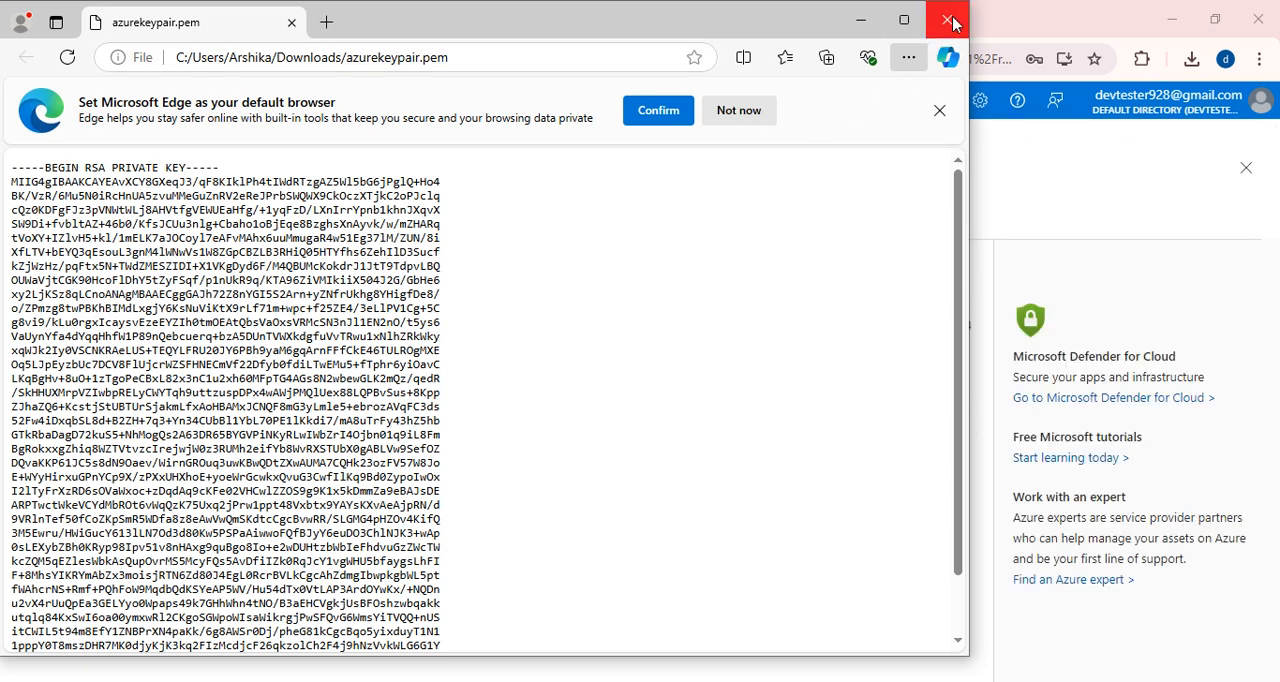
scroll(383, 313, down, 2)
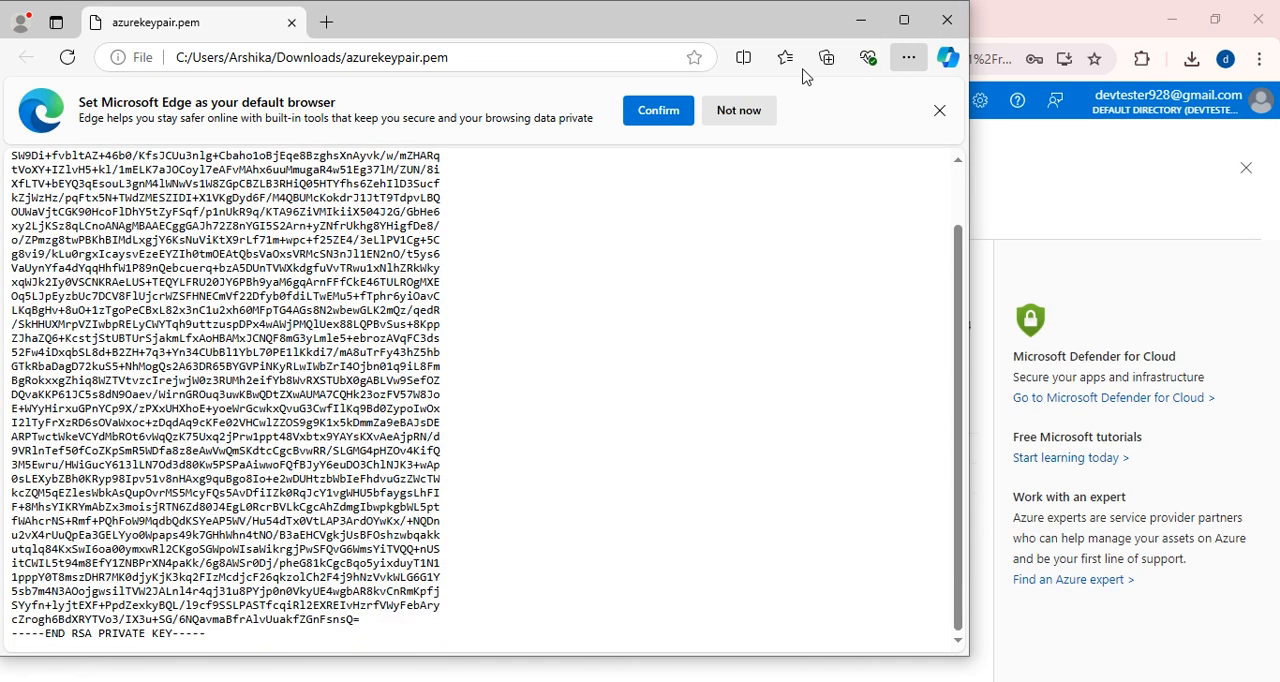
click(947, 20)
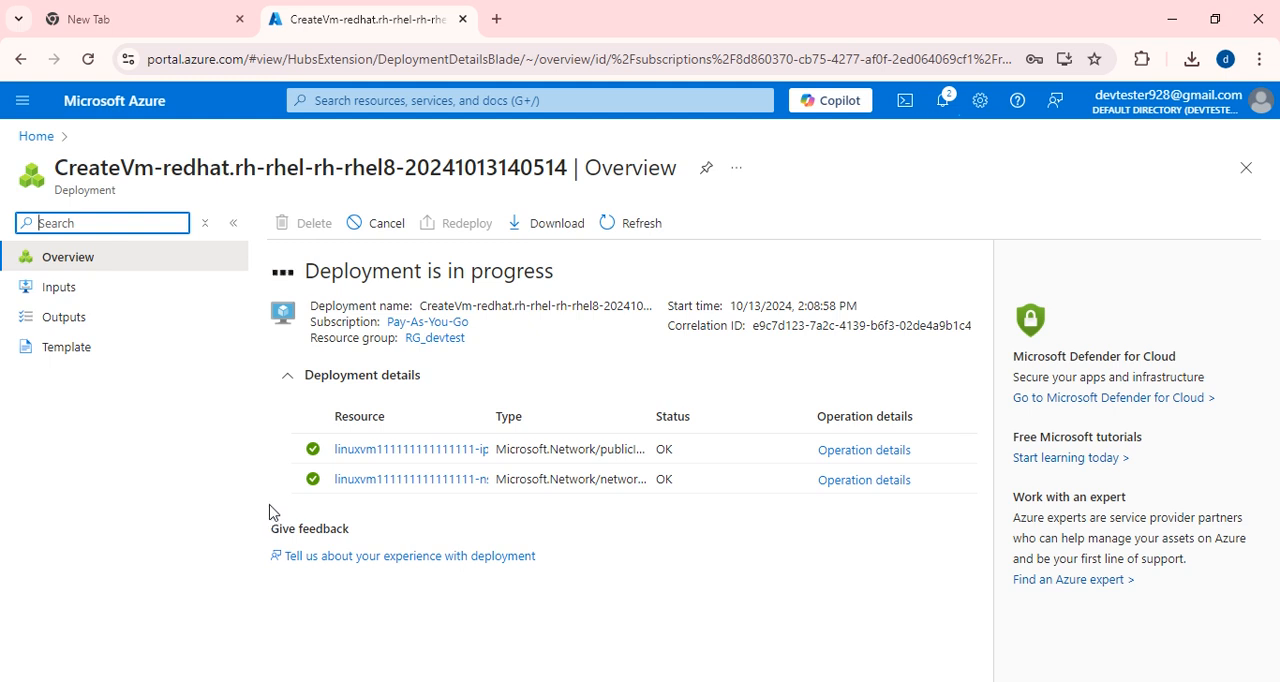
Launch PuTTYgen and load the existing private key file devtest_putty_key from the Downloads folder.
key(super+s)
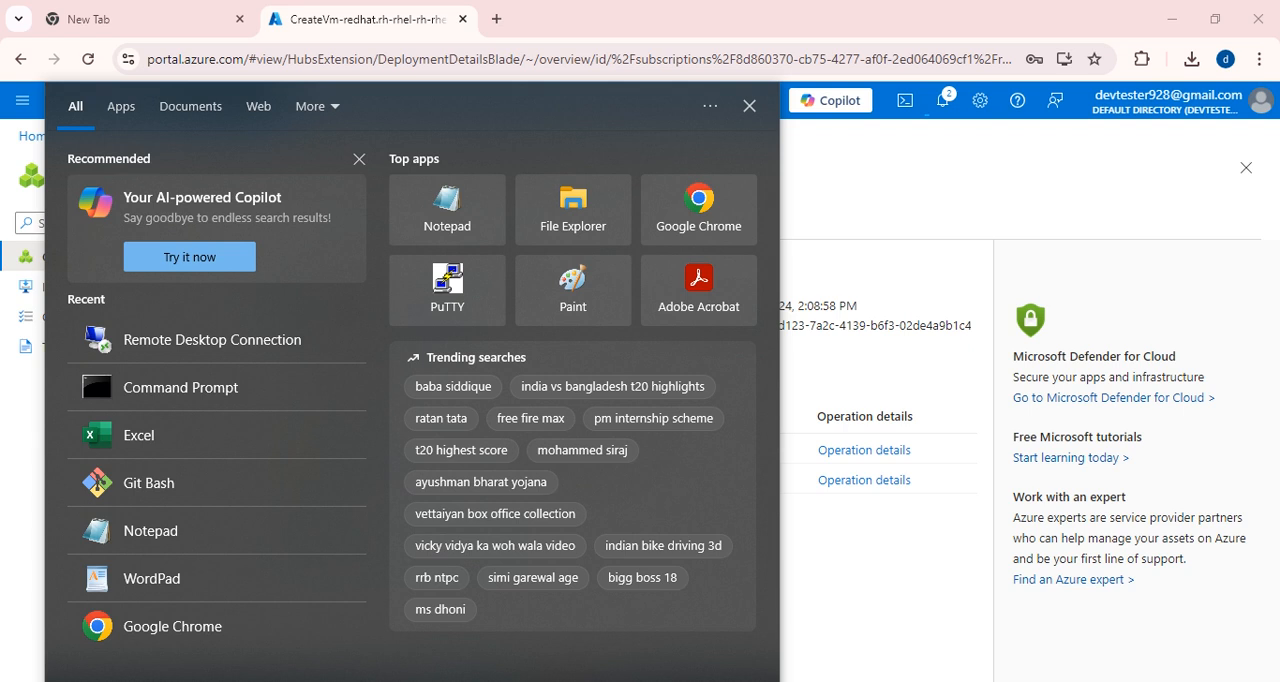
text(putty)
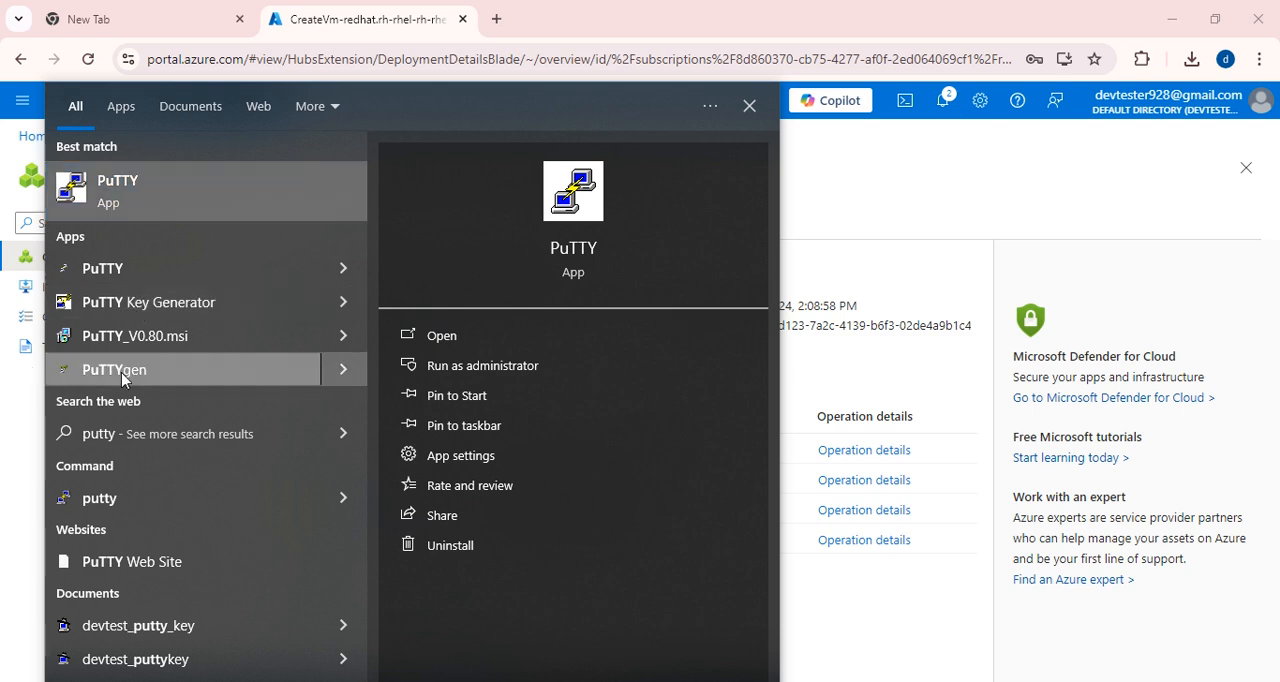
click(283, 370)
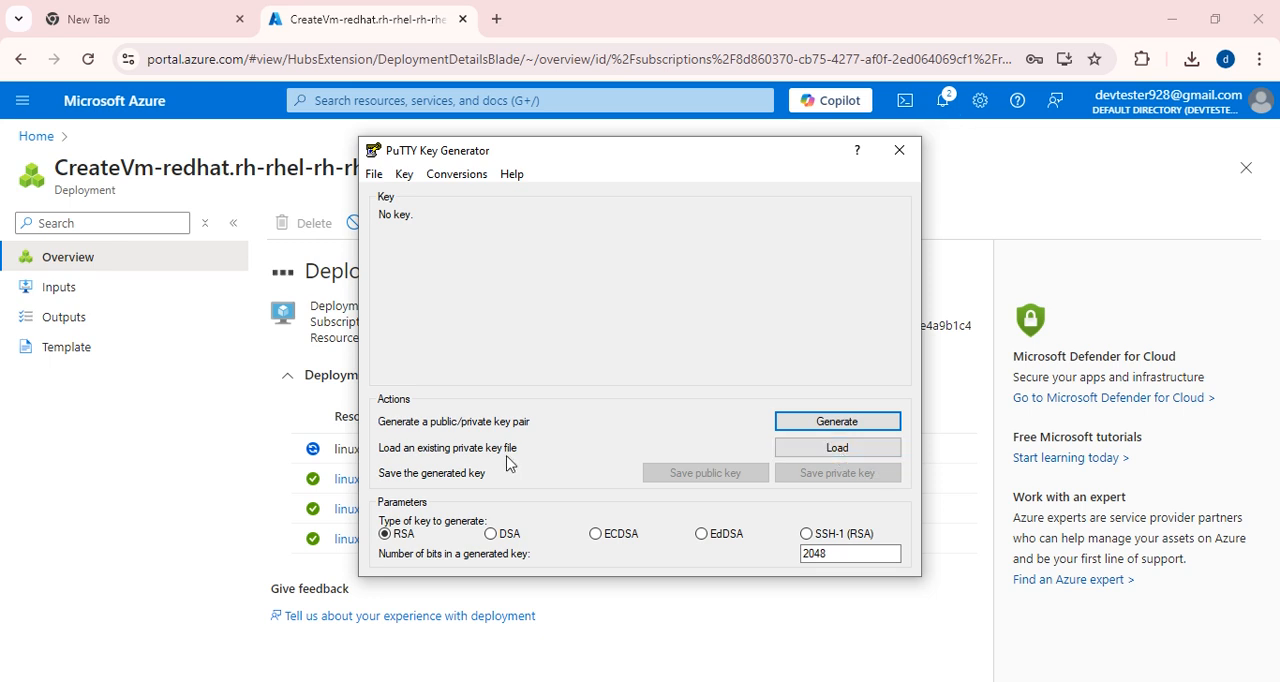
click(832, 448)
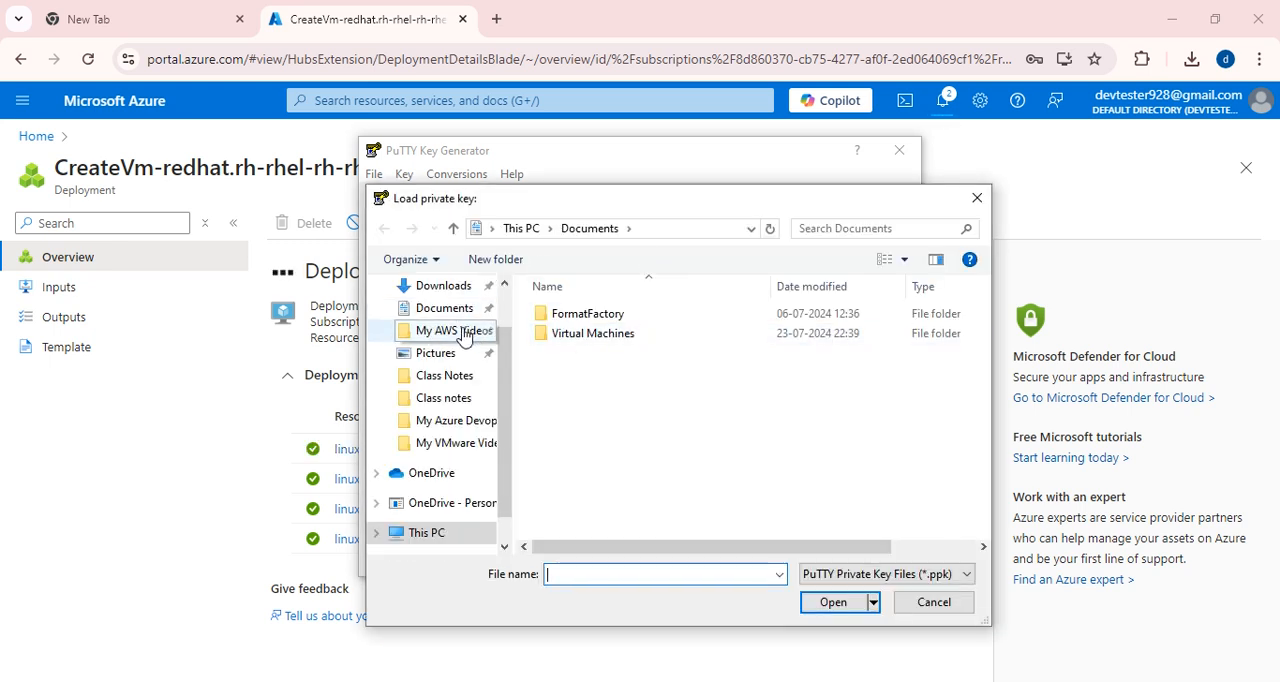
click(445, 287)
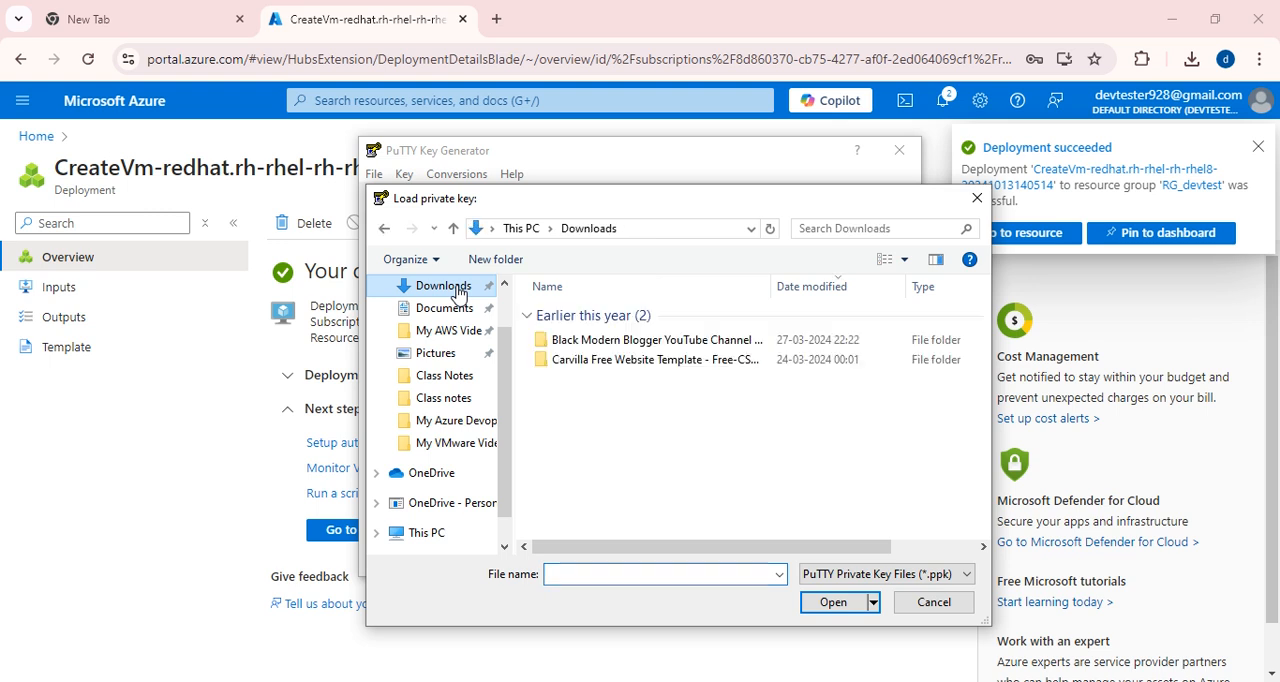
click(620, 342)
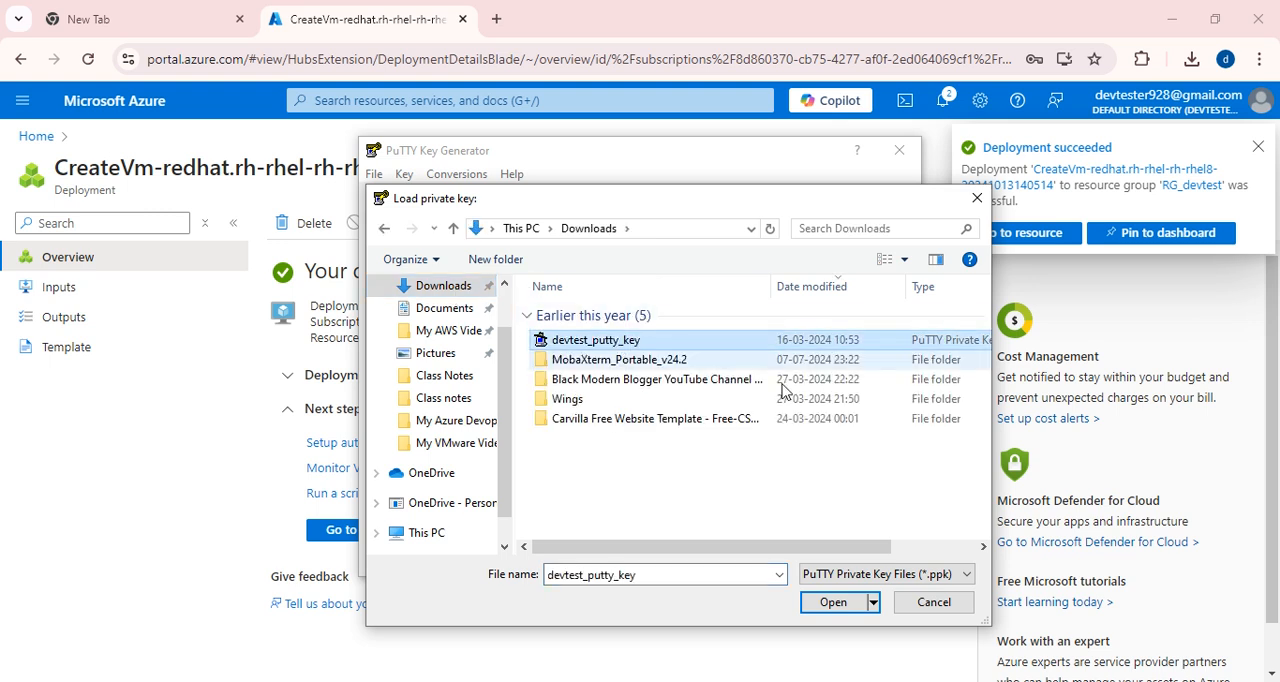
click(831, 604)
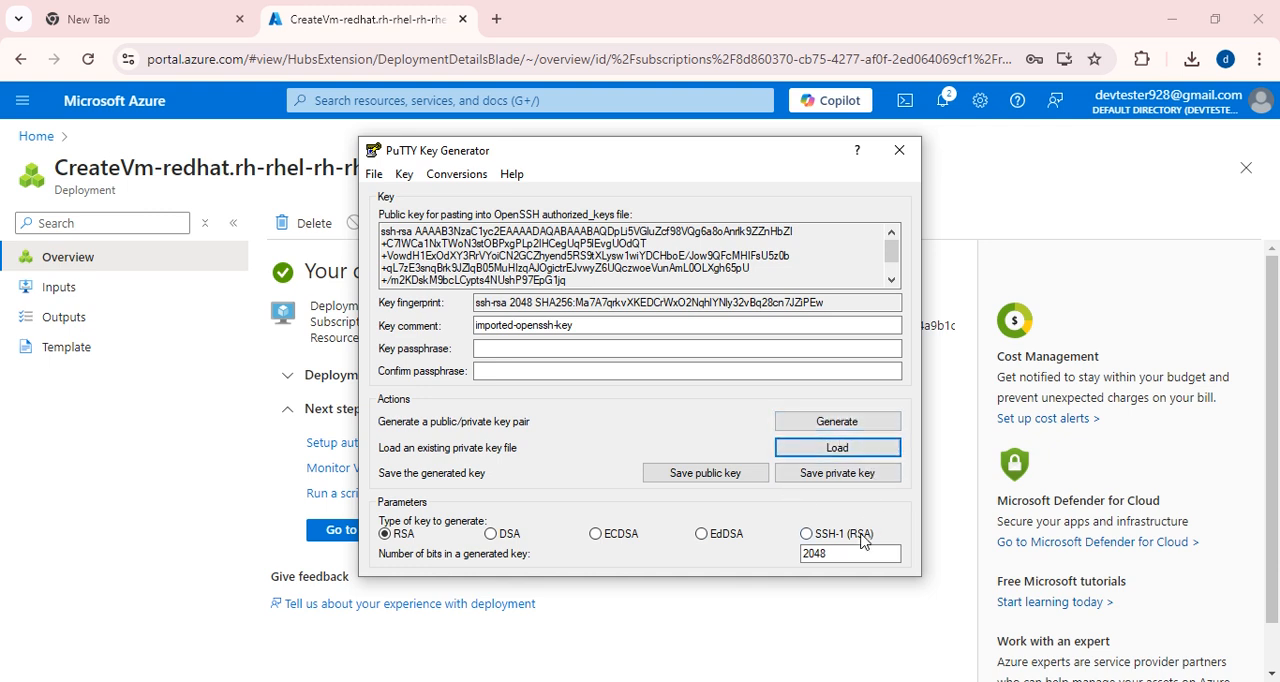
Save the private key without a passphrase as azure_private_key in PuTTY Private Key (*.ppk) format in Downloads, and close PuTTYgen.
click(828, 481)
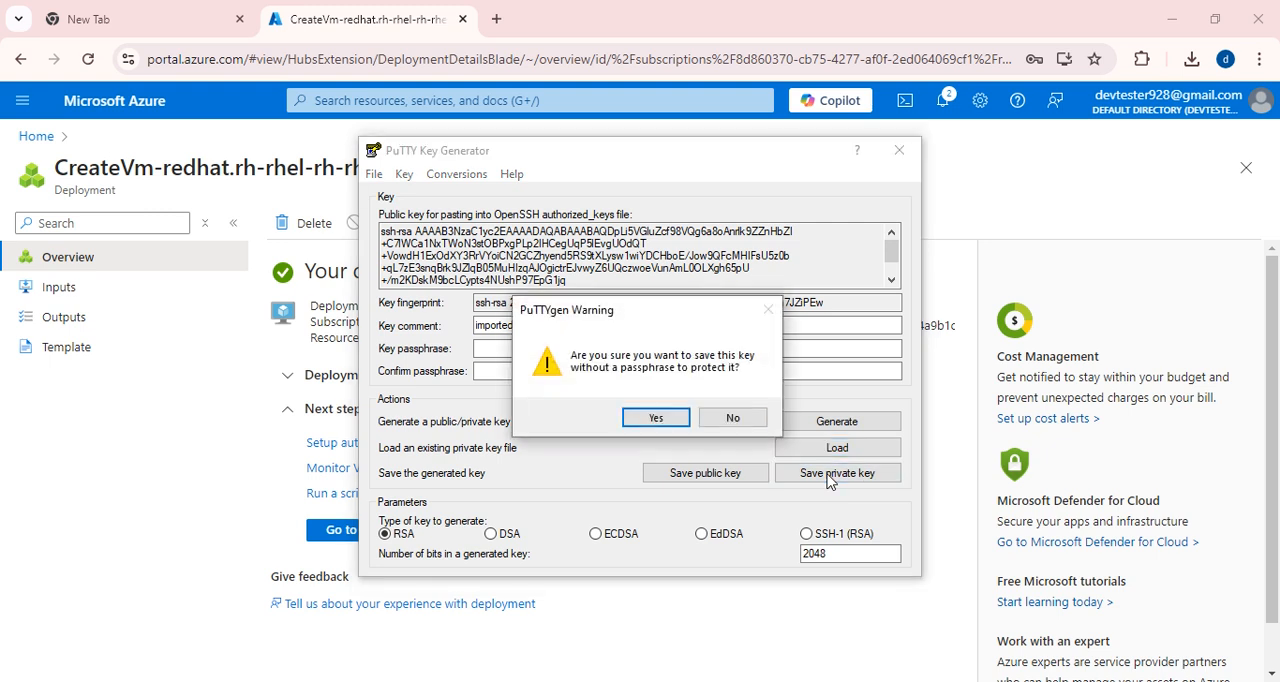
click(654, 418)
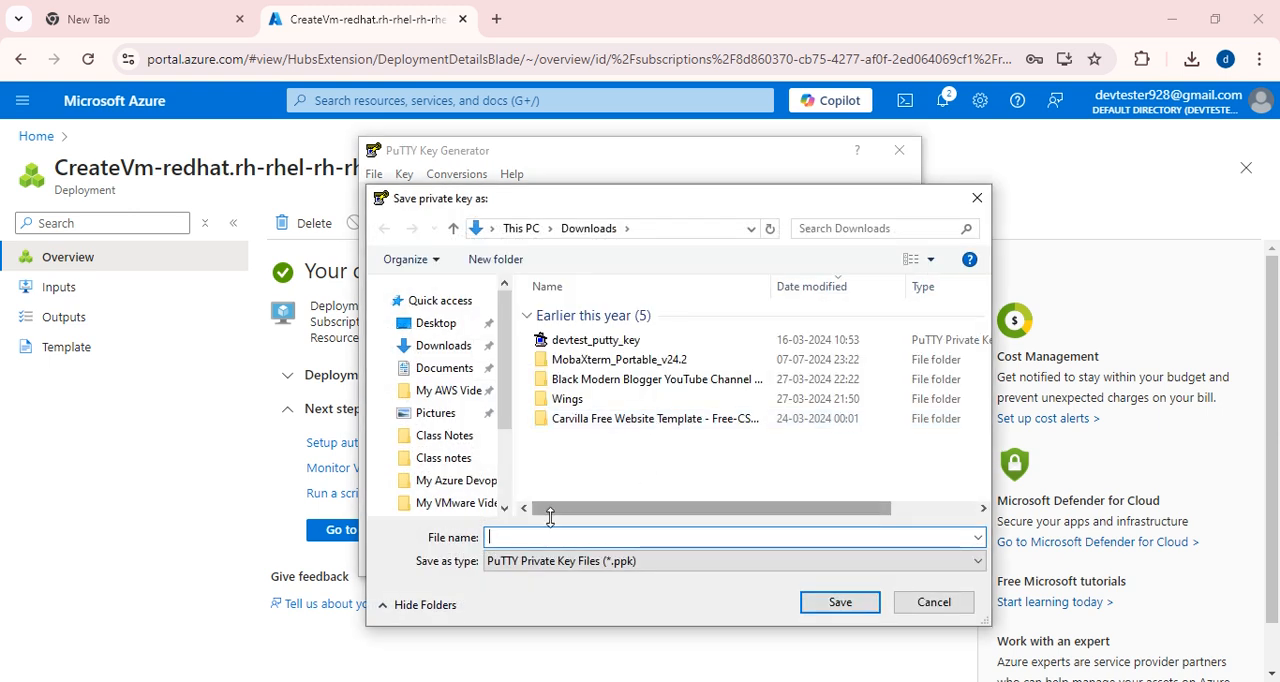
text(devte)
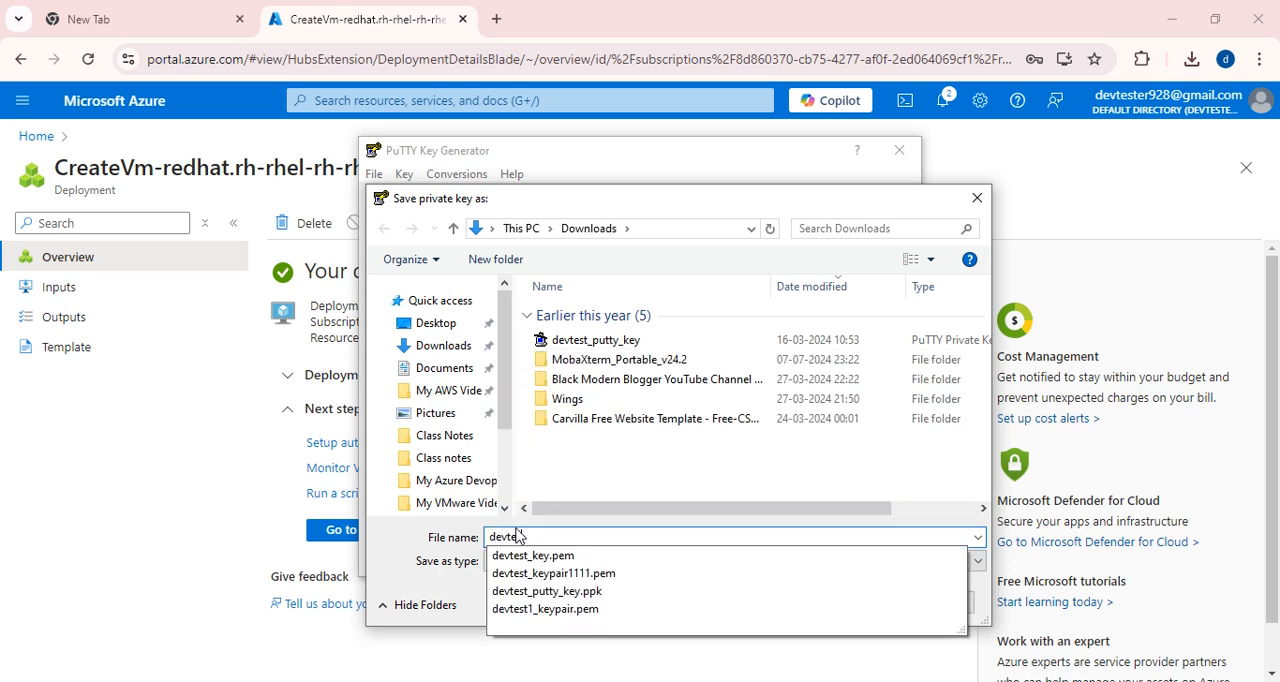
key(BackSpace)
key(BackSpace)
key(BackSpace)
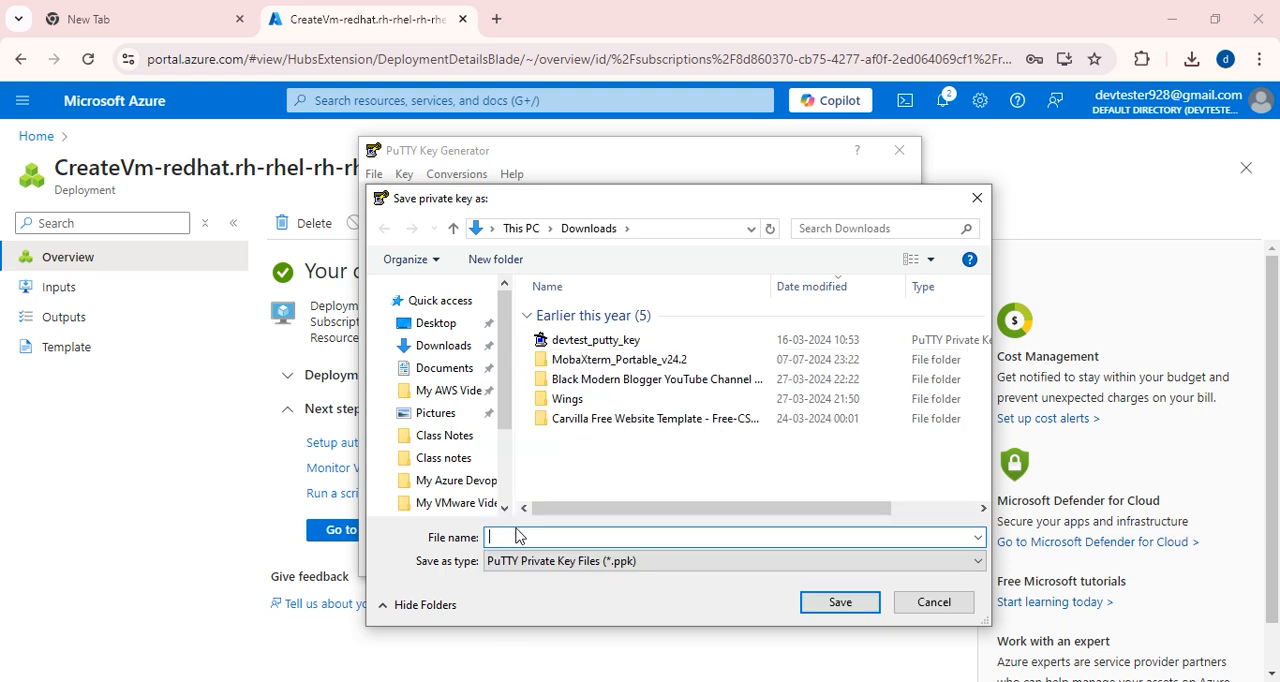
text(azure_private_key)
click(637, 563)
click(590, 584)
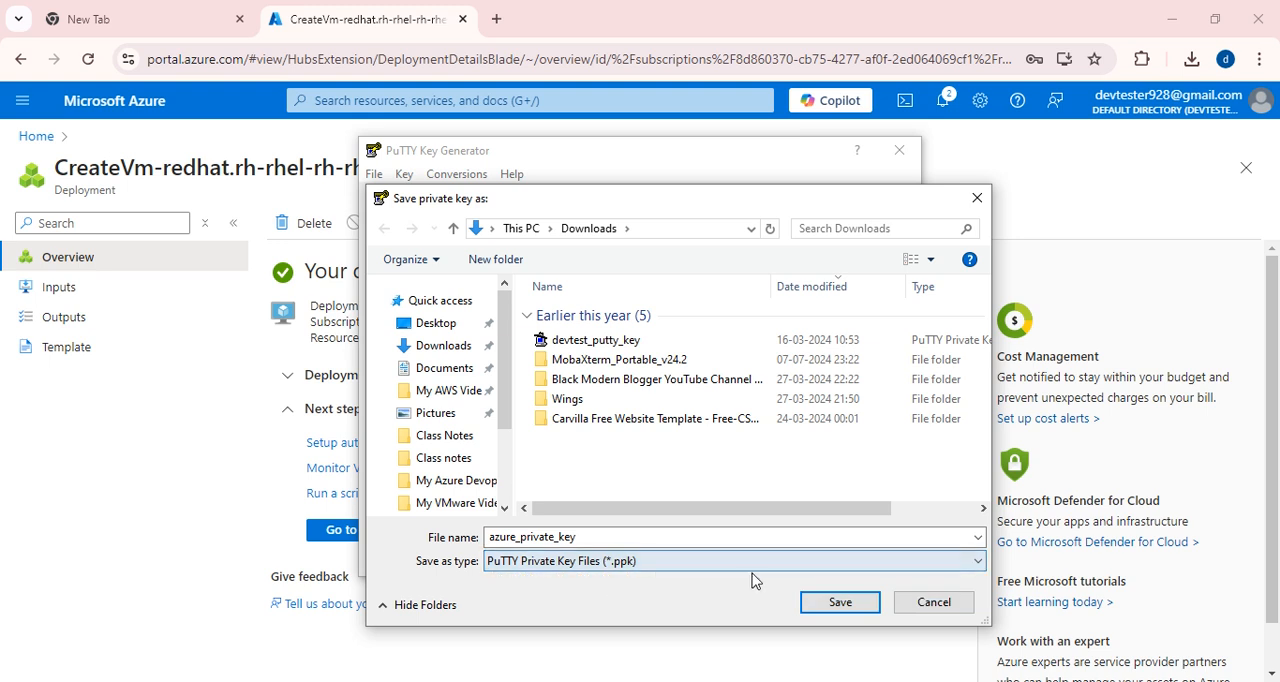
click(829, 606)
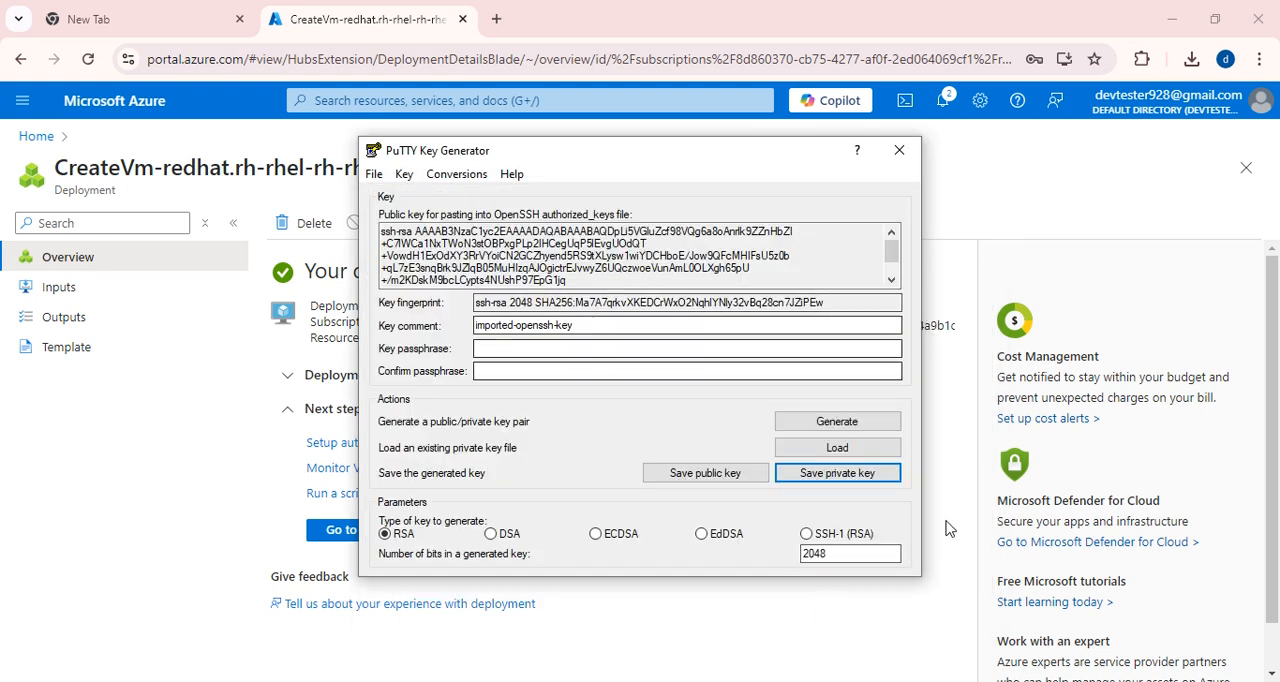
click(900, 152)
Open the deployed Linux virtual machine, check its connection details and return to its overview.
click(375, 532)
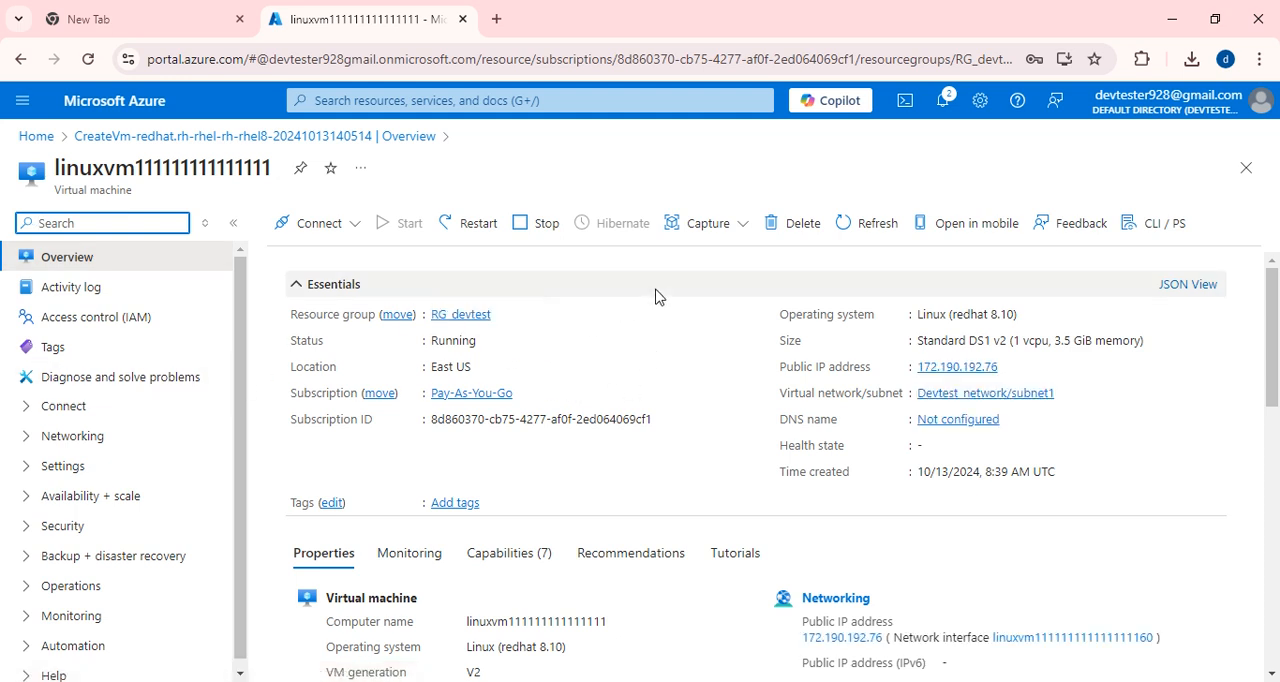
click(357, 236)
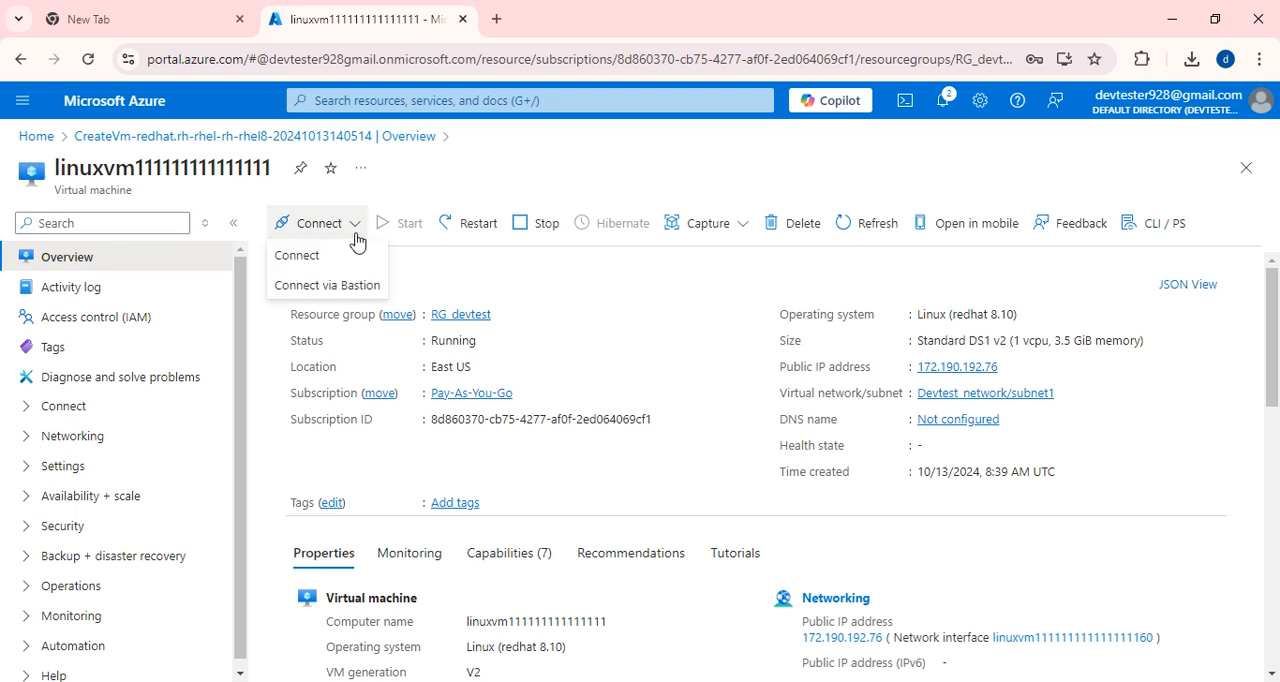
click(300, 255)
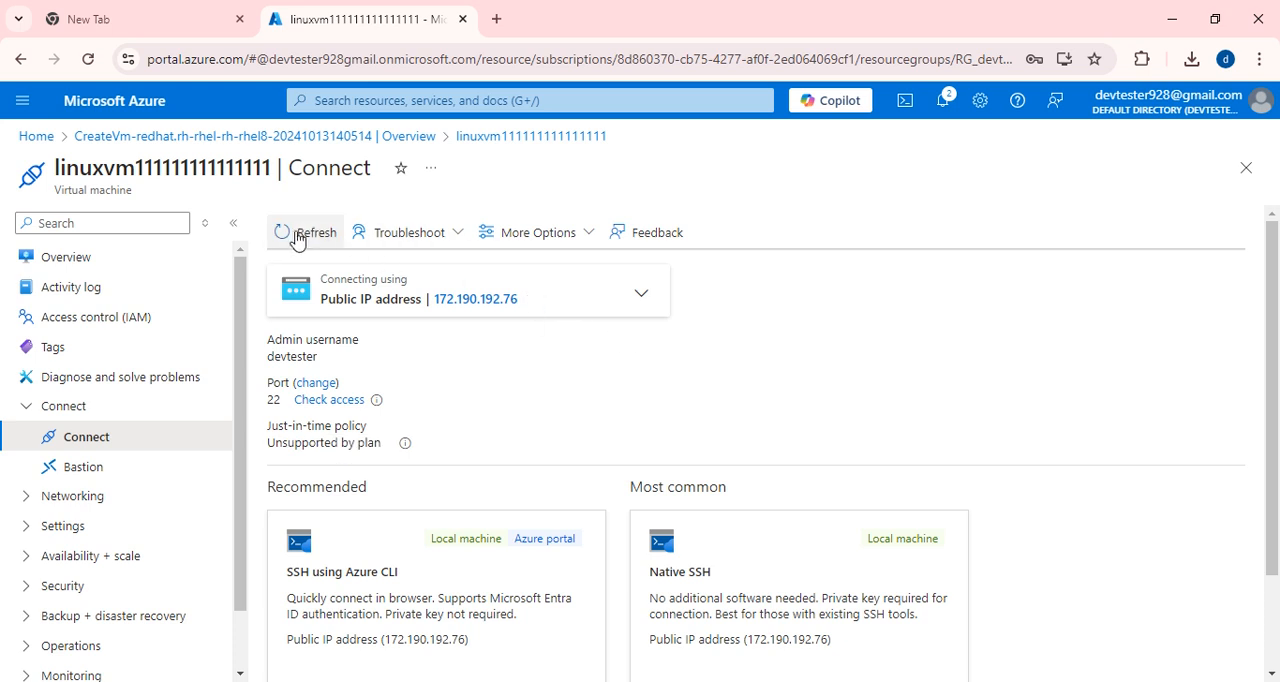
click(296, 238)
click(66, 258)
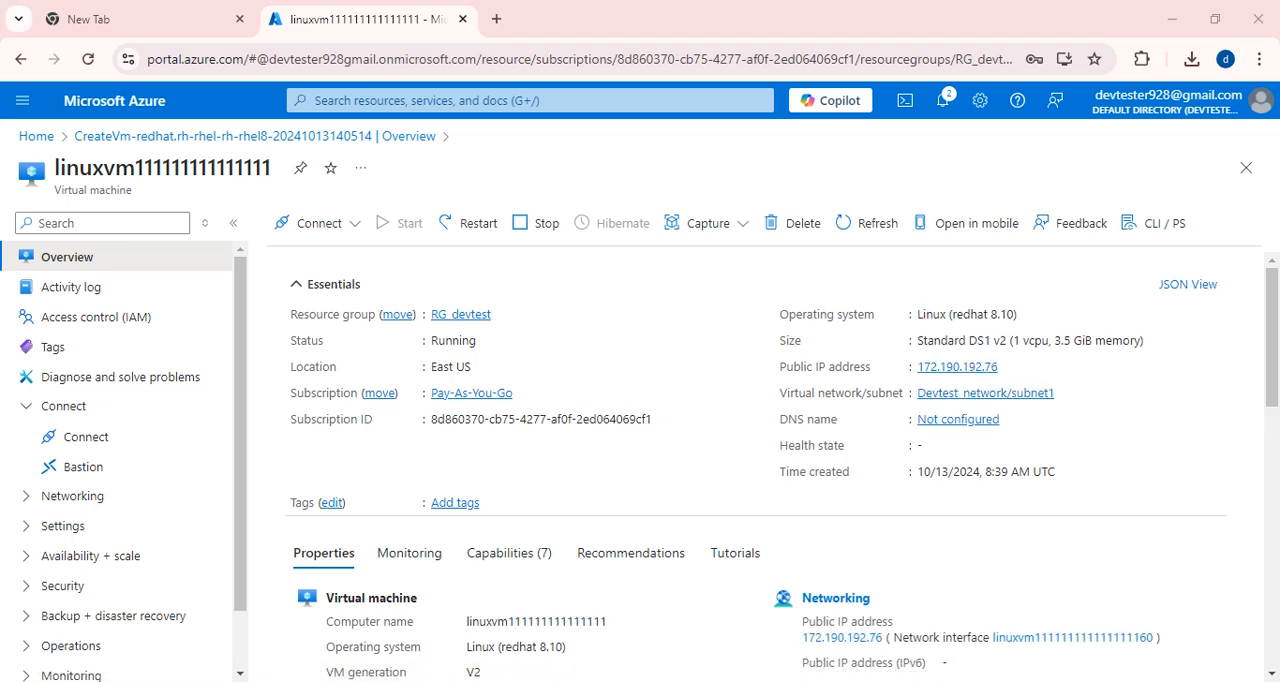
Launch PuTTY, copy the virtual machine's public IP address from the Azure portal and enter 172.190.192.76 as the host name.
key(super)
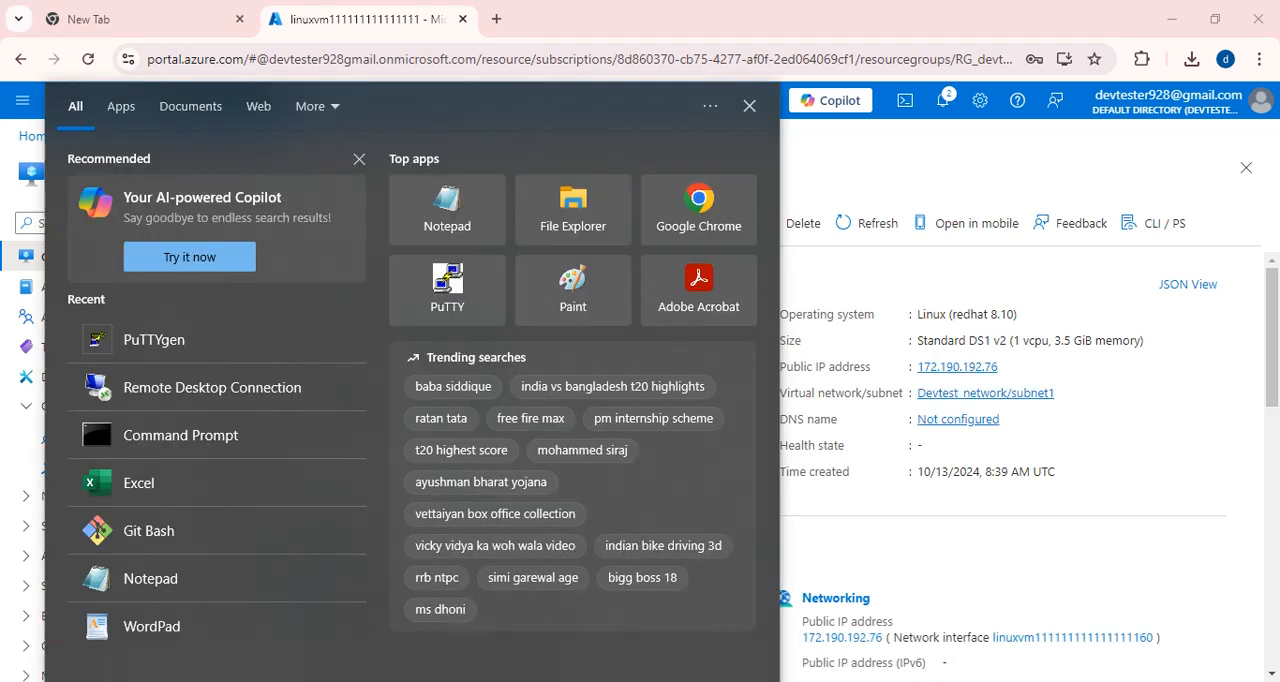
text(putty)
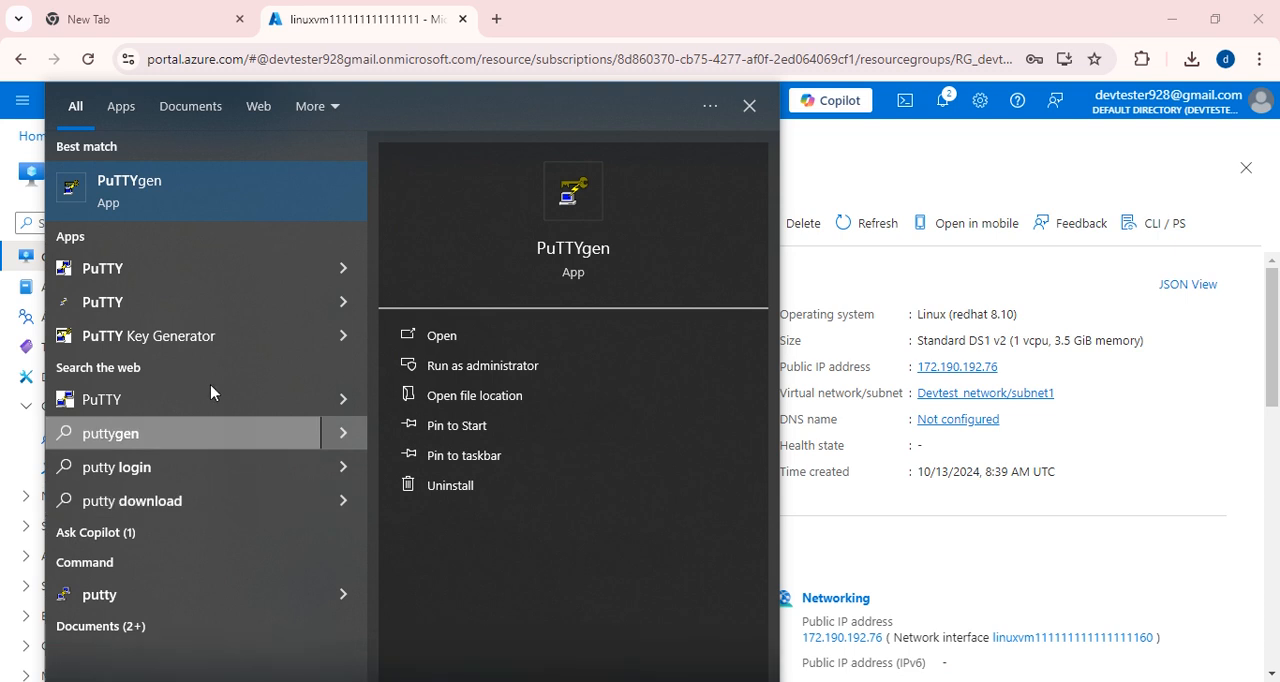
click(122, 268)
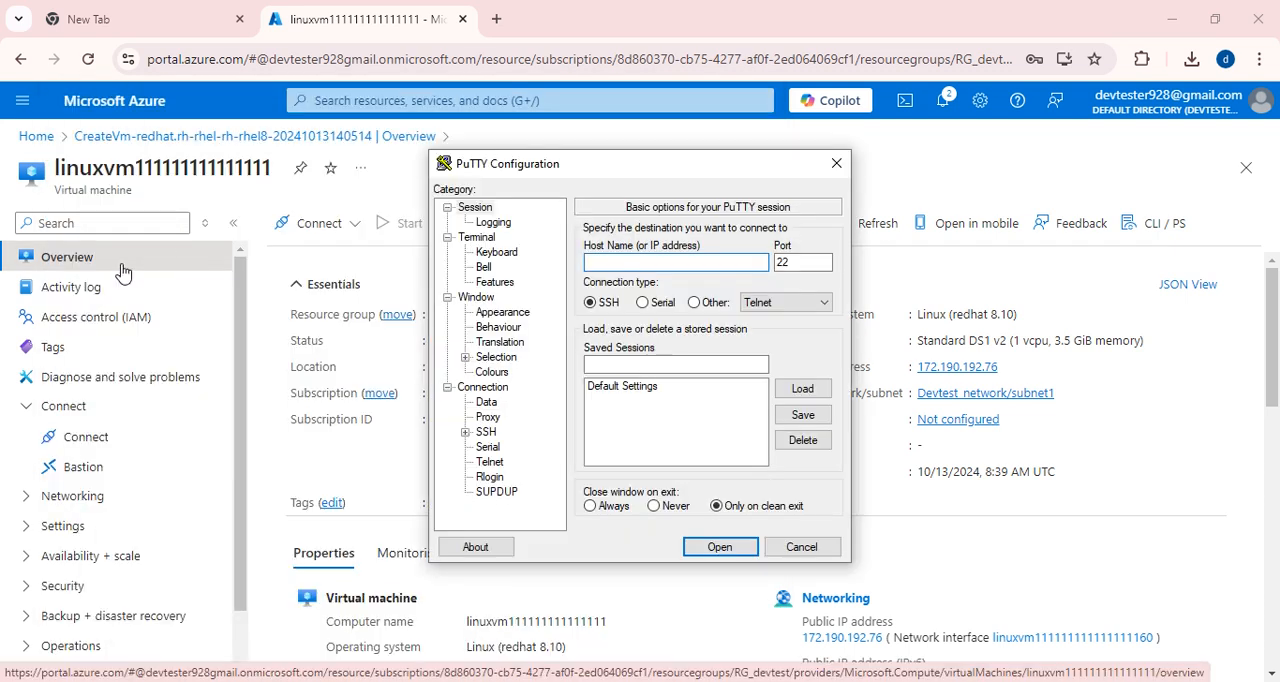
drag(674, 176, 353, 190)
click(1011, 368)
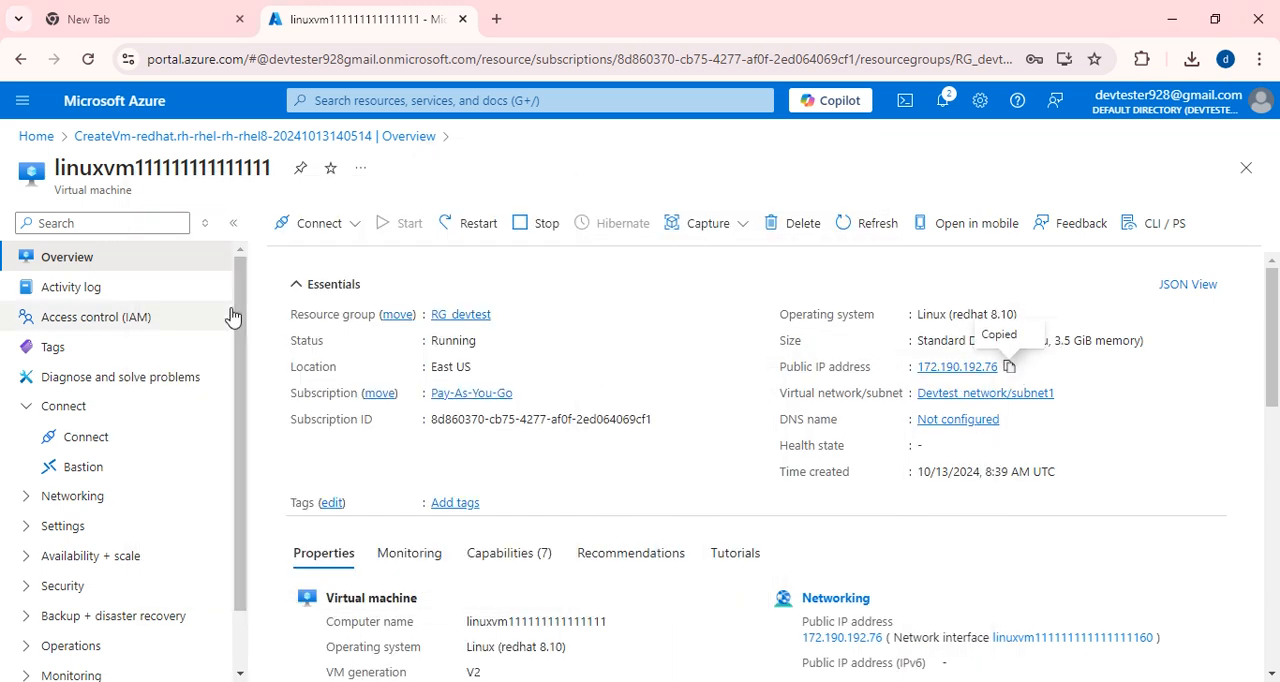
click(656, 680)
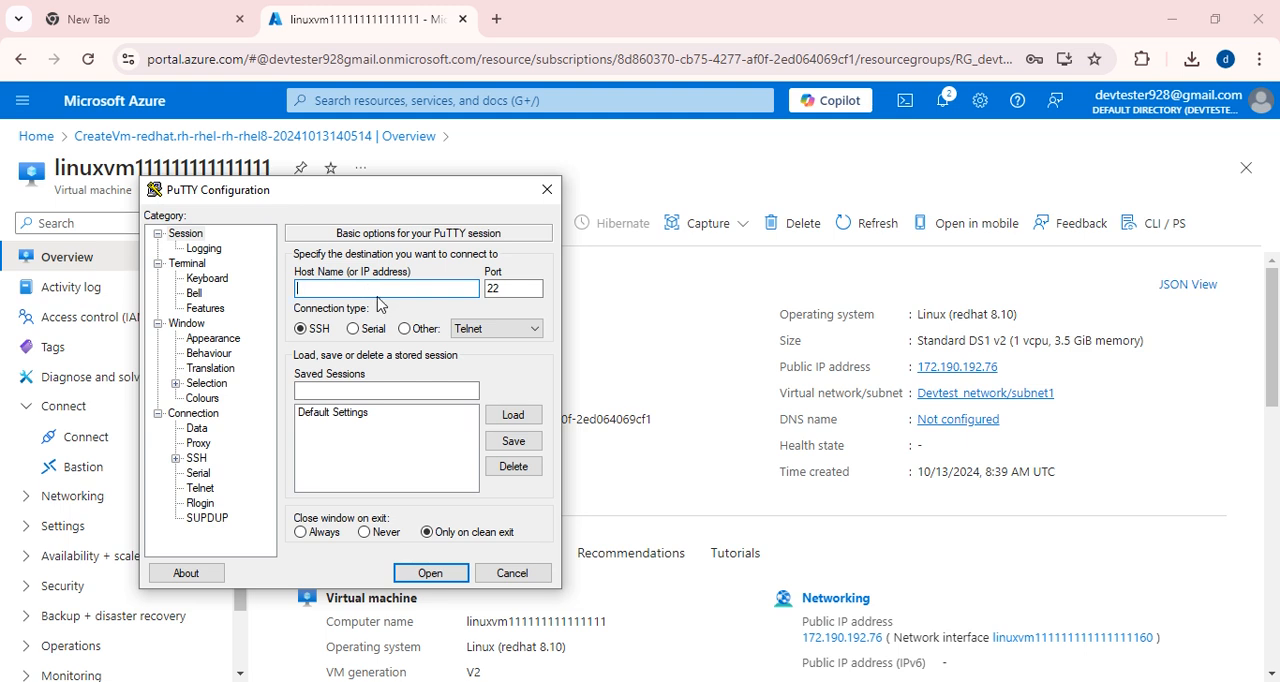
key(ctrl+v)
Set azure_private_key from the Downloads folder as the private key file for SSH authentication.
click(176, 458)
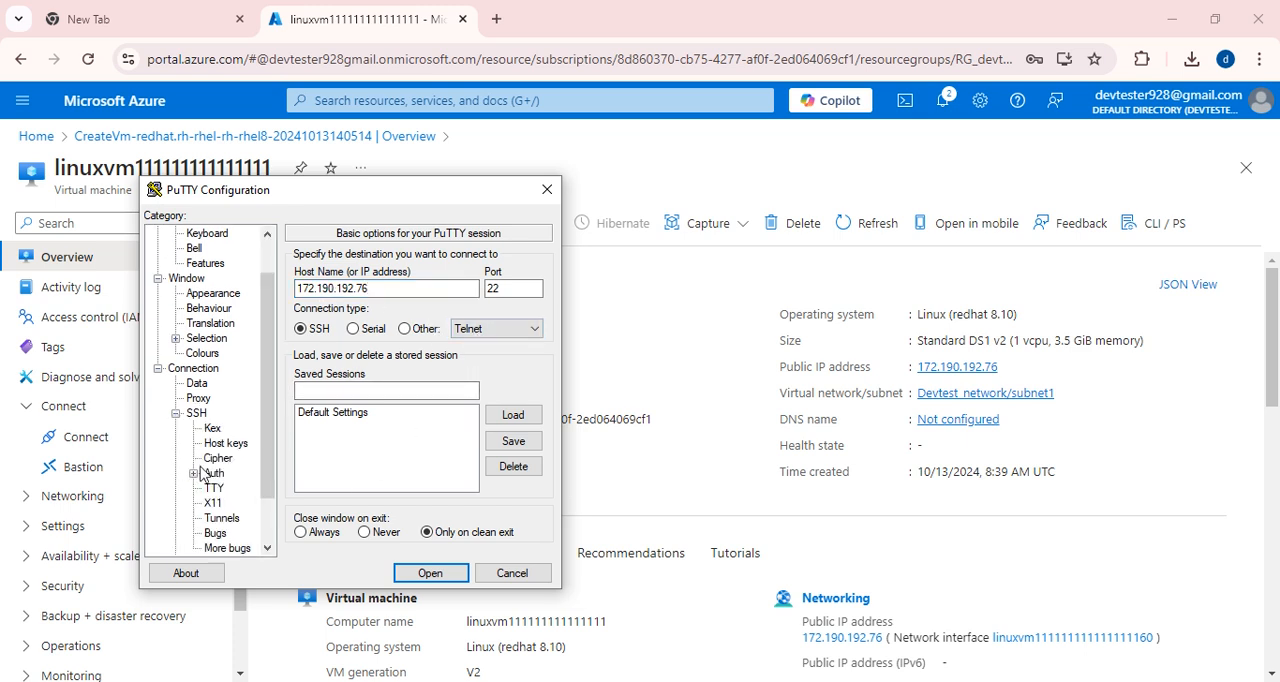
click(193, 473)
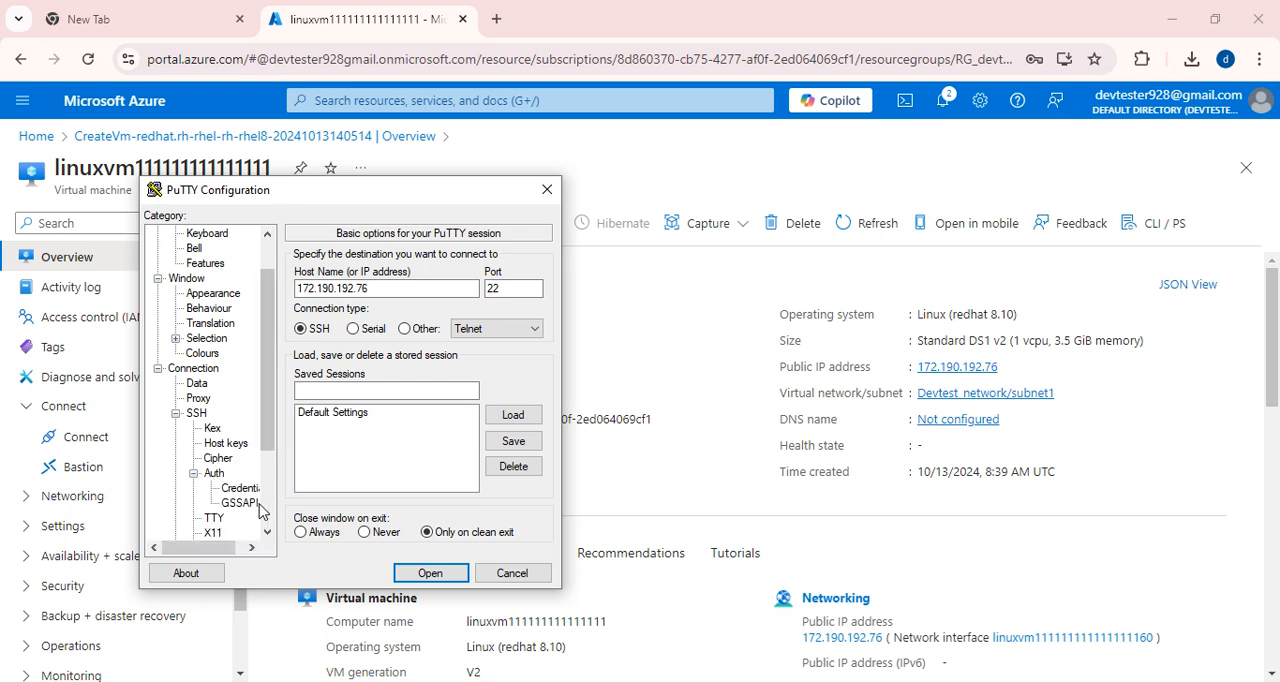
click(229, 491)
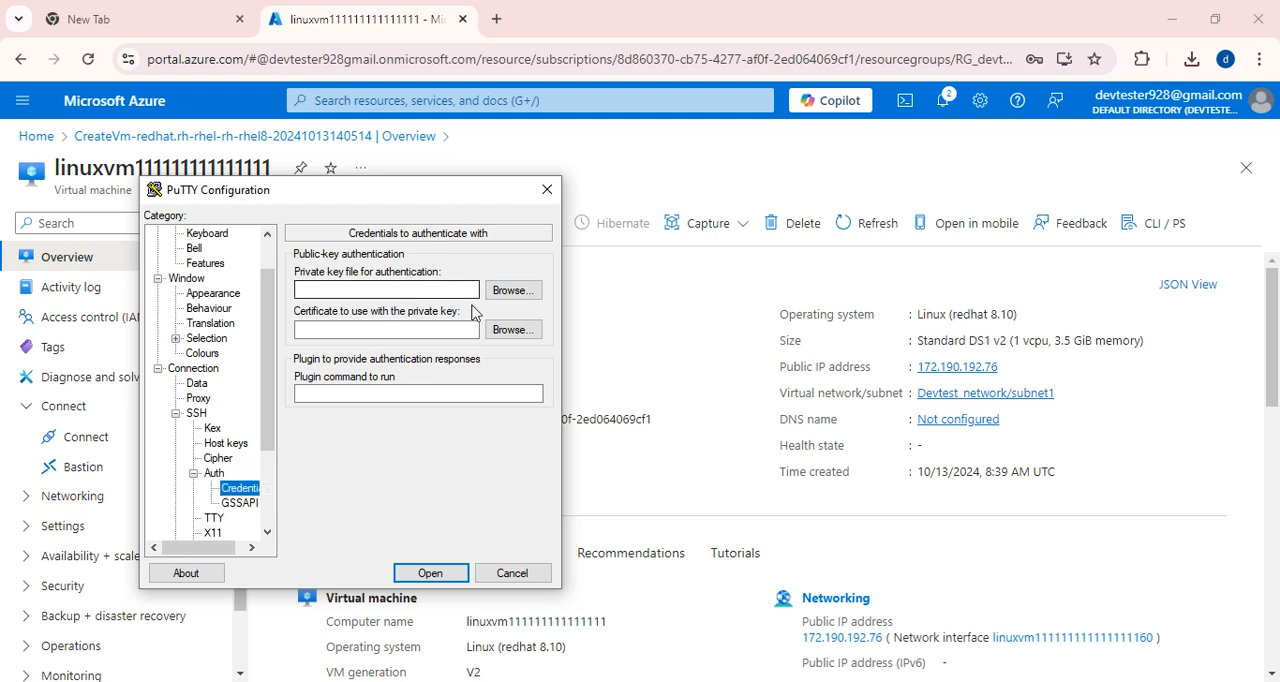
click(512, 291)
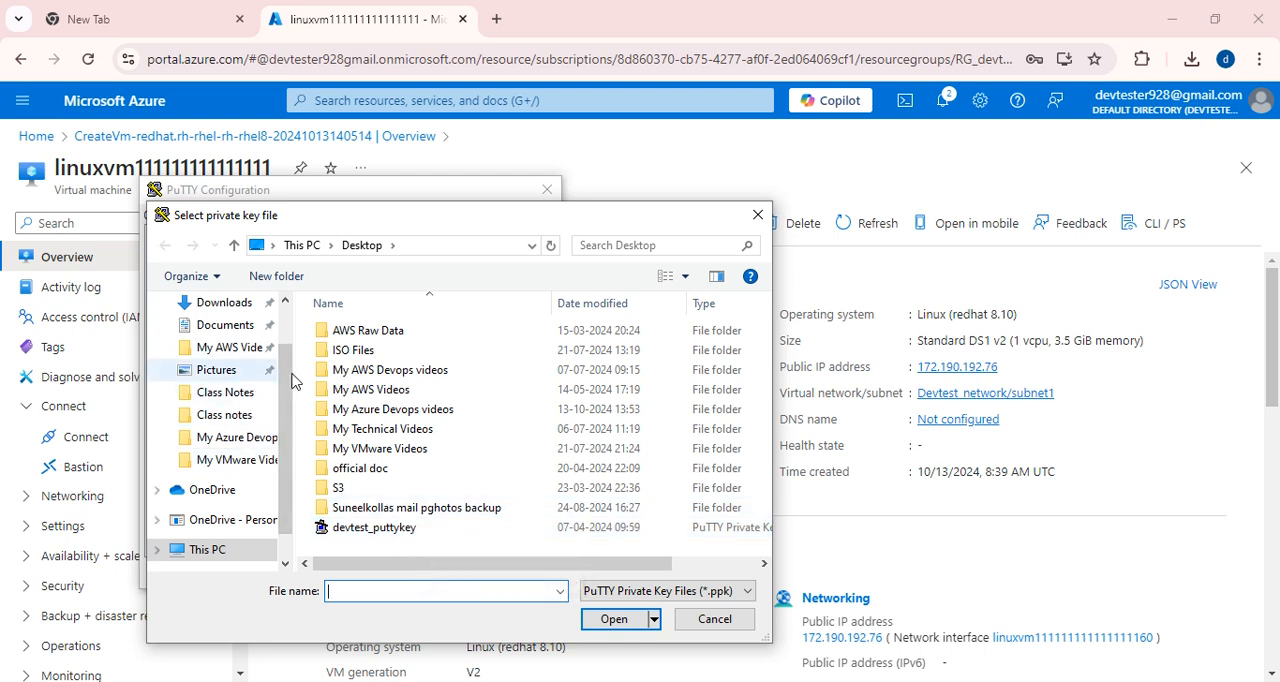
scroll(427, 435, right, 1)
scroll(425, 435, left, 1)
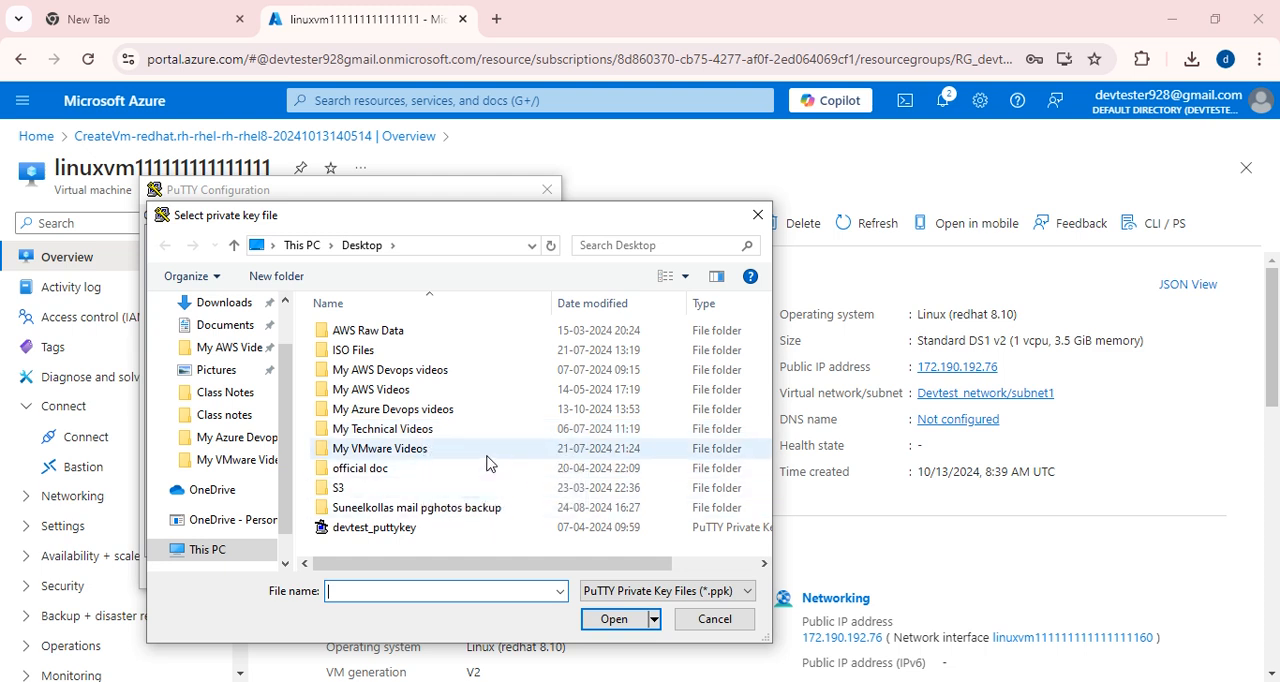
click(258, 302)
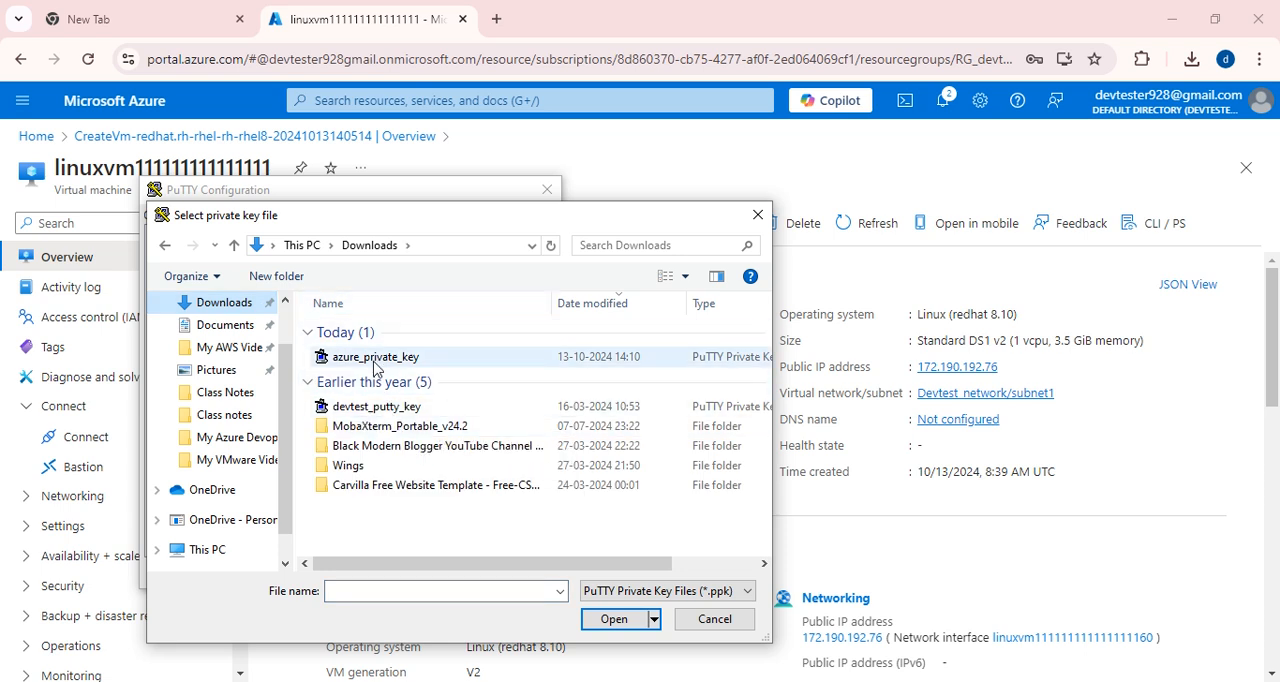
click(375, 360)
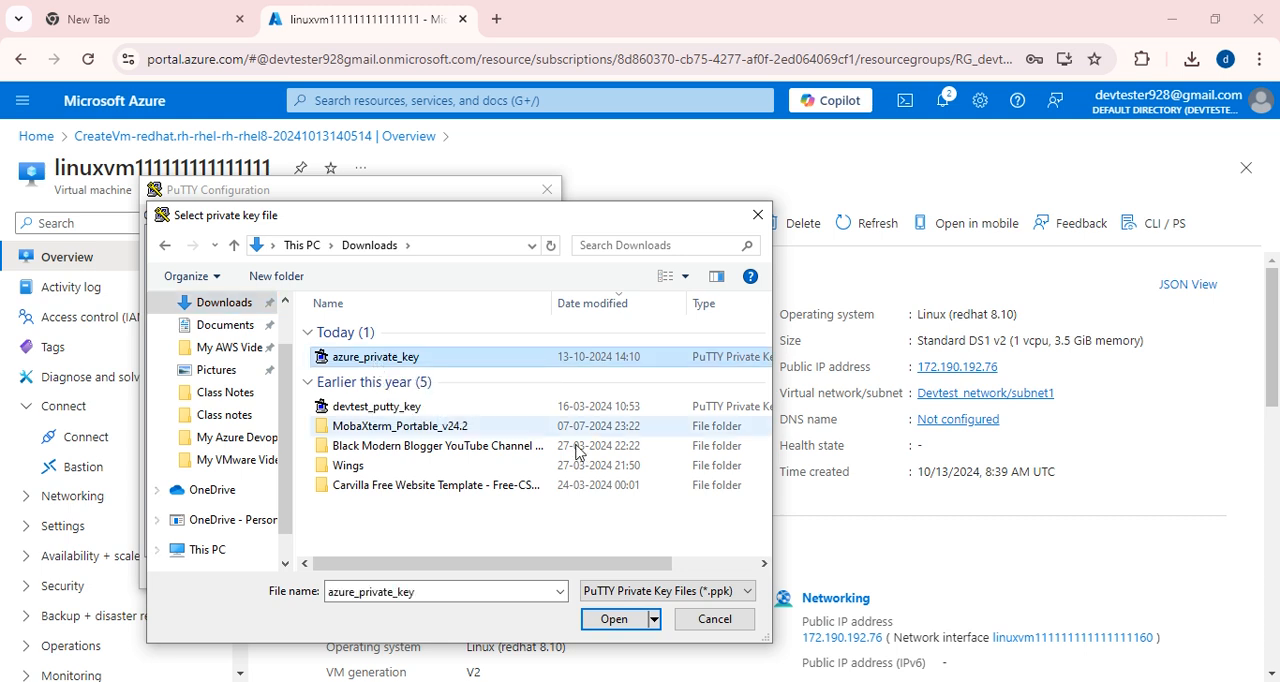
click(607, 620)
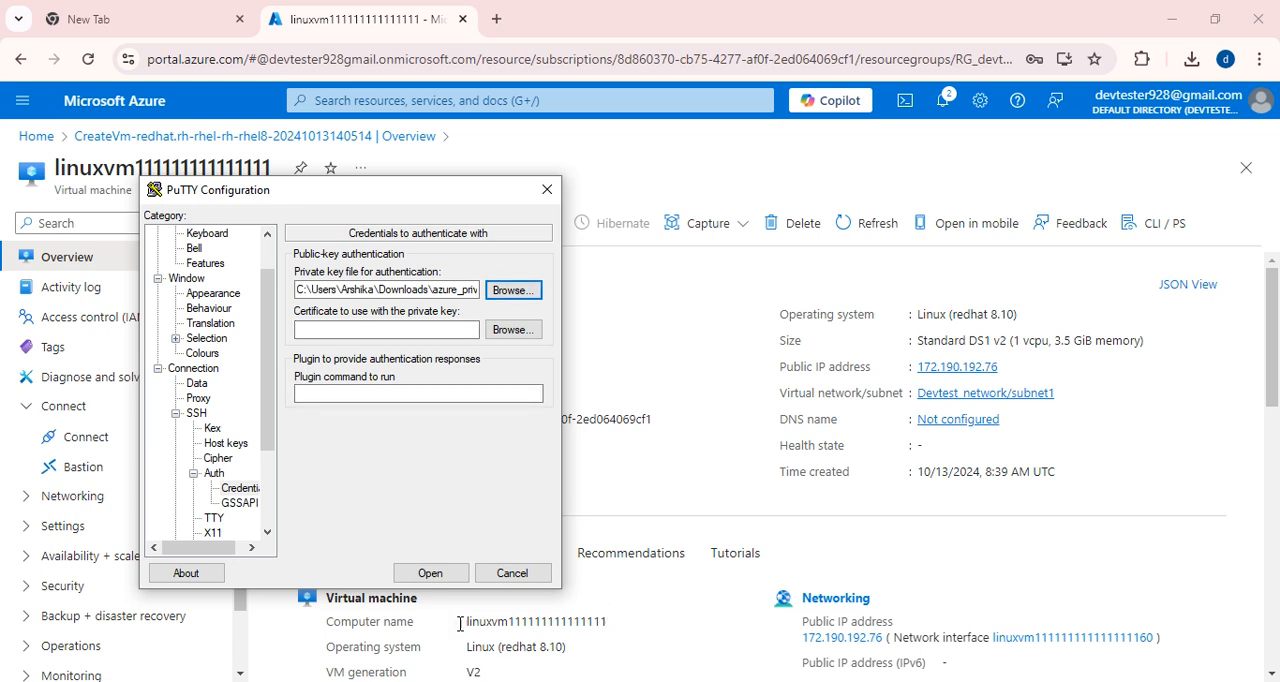
Open the SSH session, accept the server's host key, try to log in as devtester and close the session.
click(429, 573)
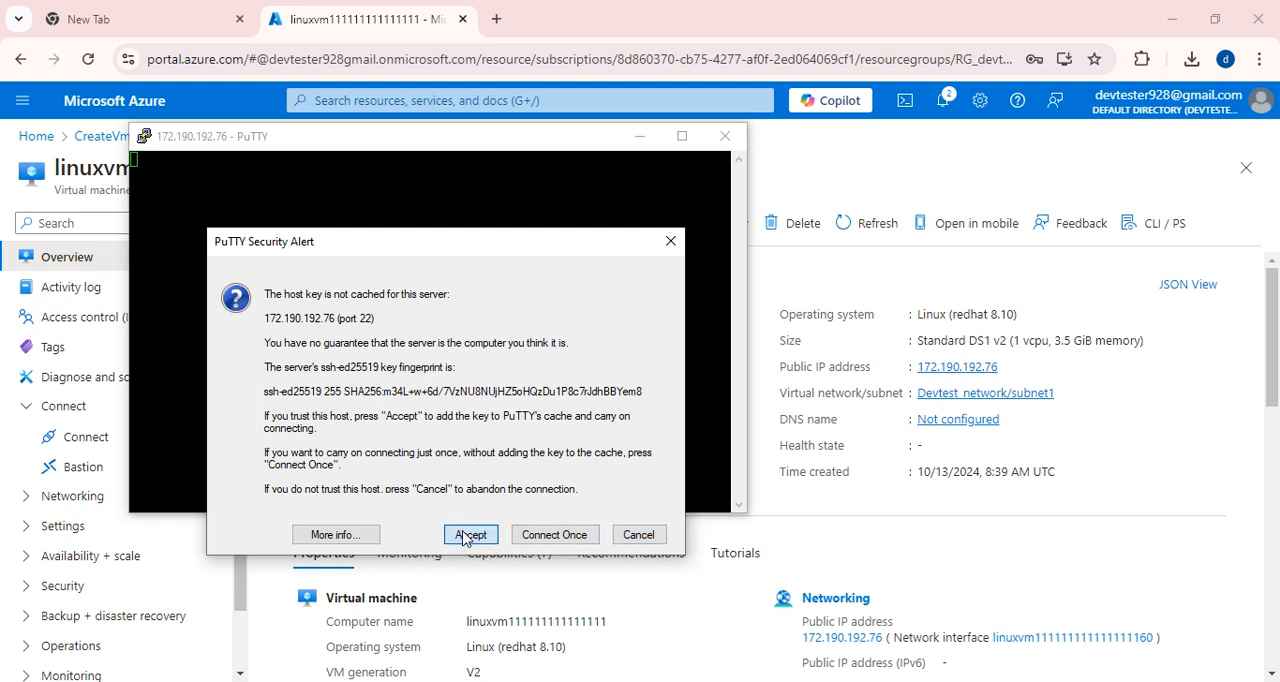
click(467, 536)
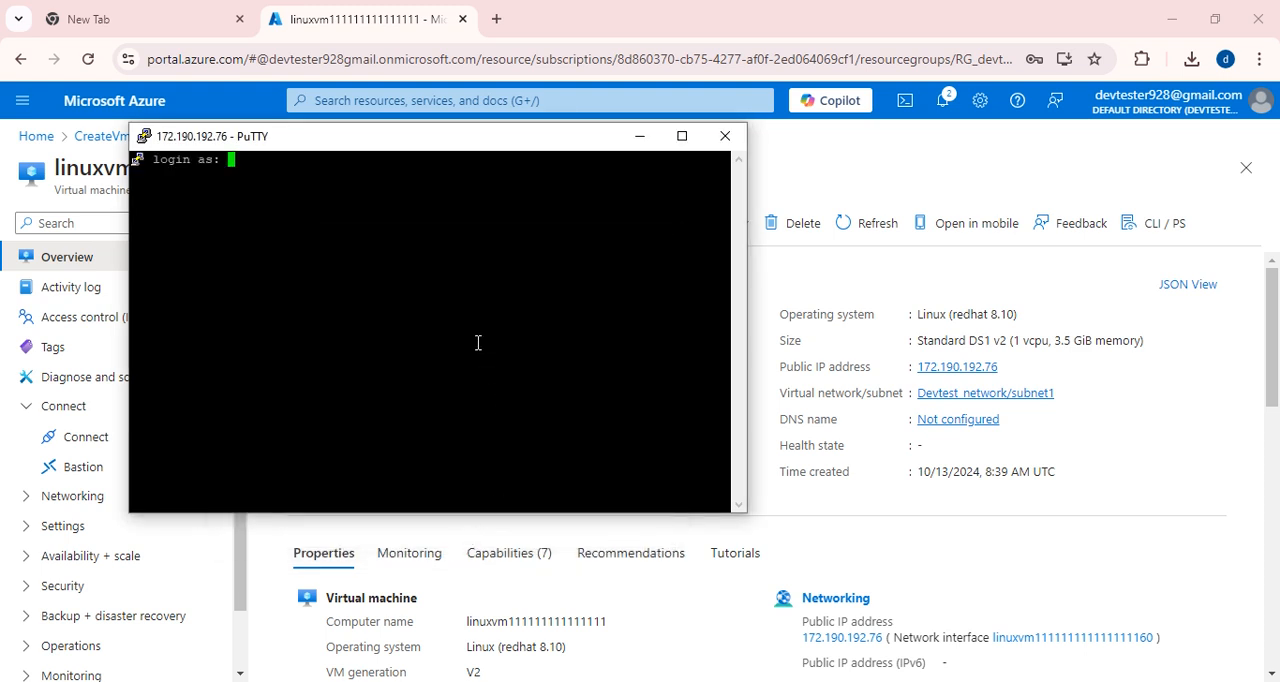
text(devtester)
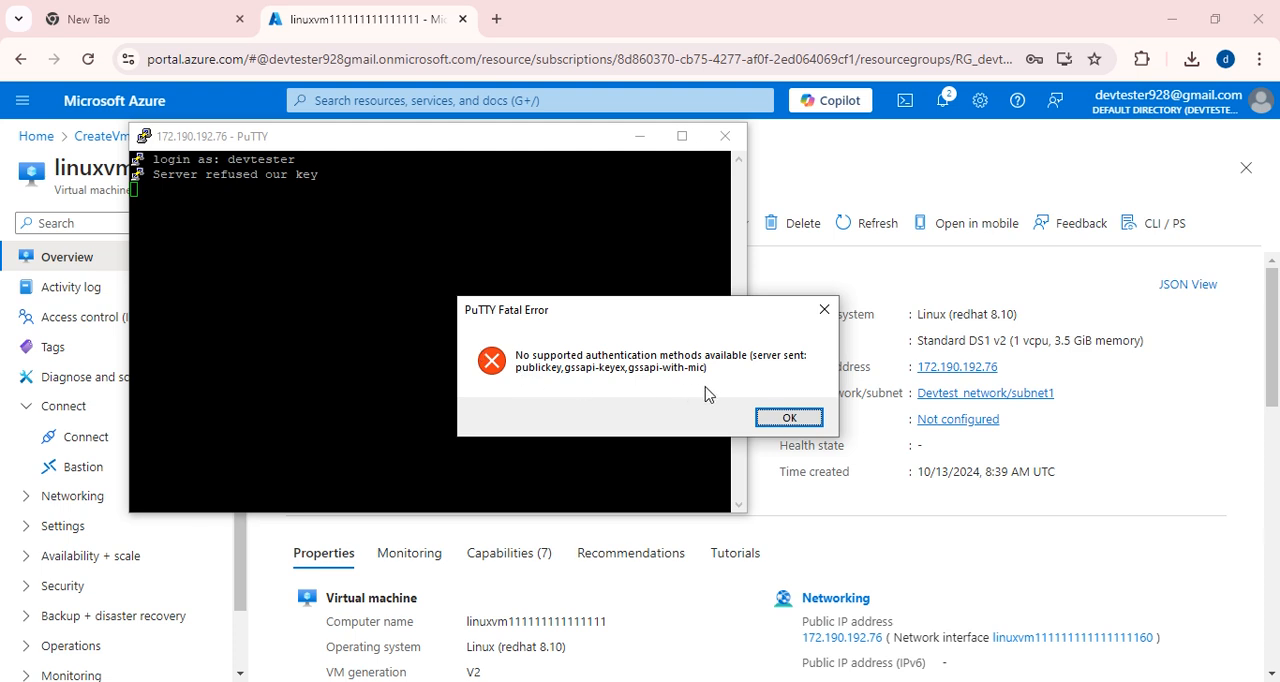
click(789, 418)
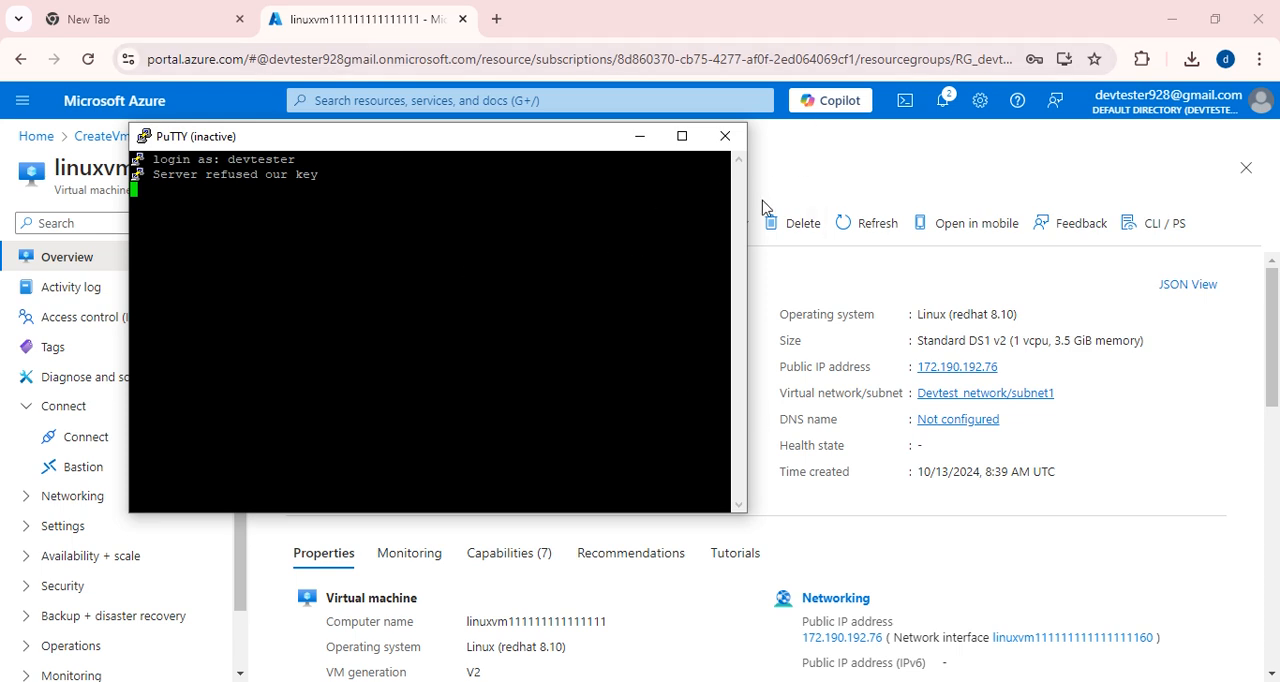
click(727, 140)
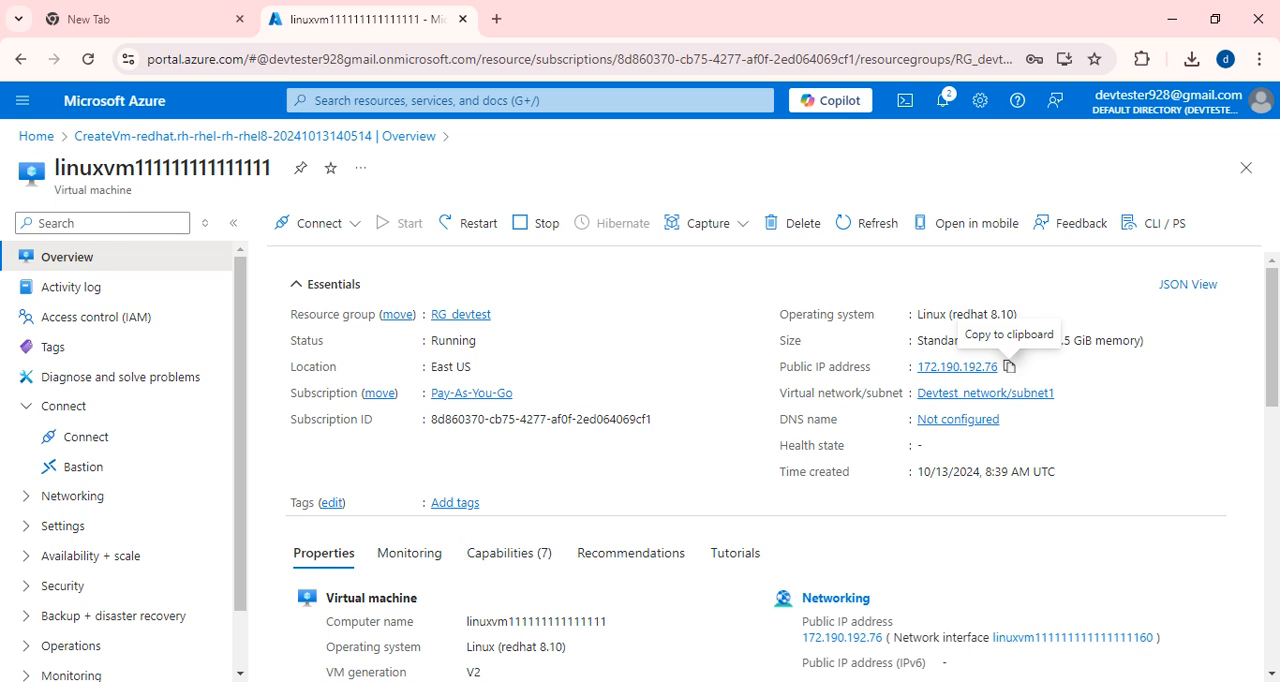
Launch PuTTY again and enter the copied public IP address 172.190.192.76 as the host name.
click(170, 680)
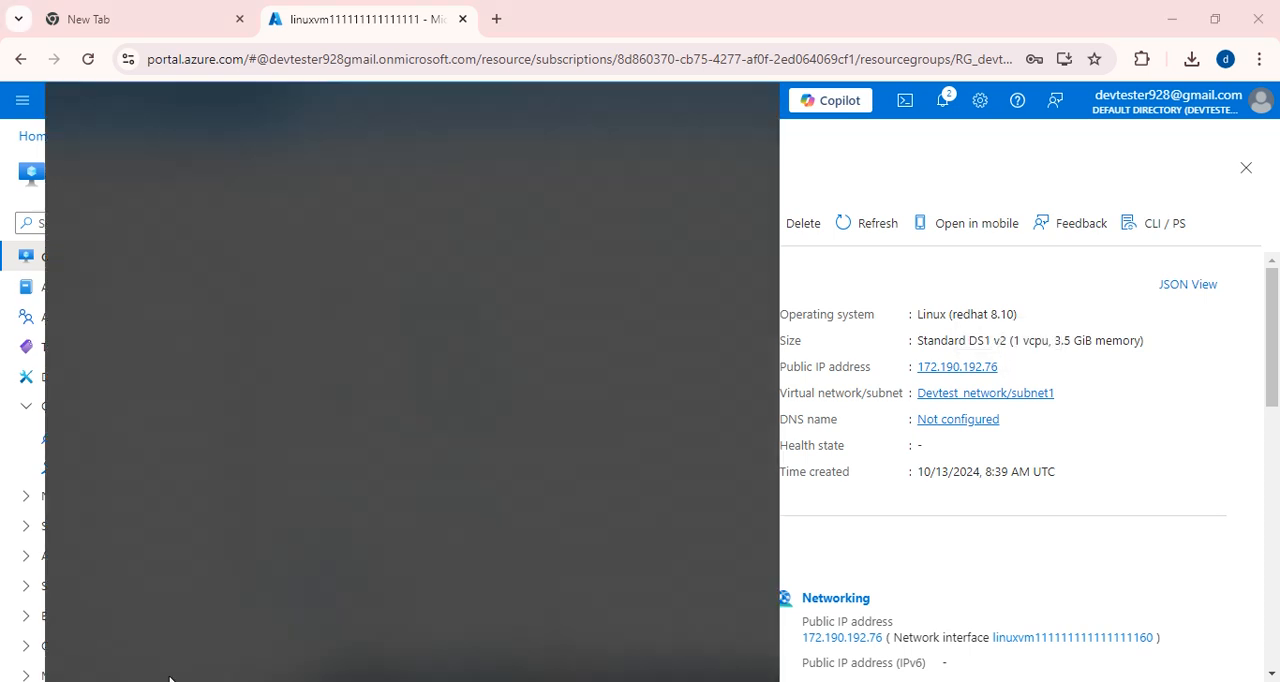
text(putty)
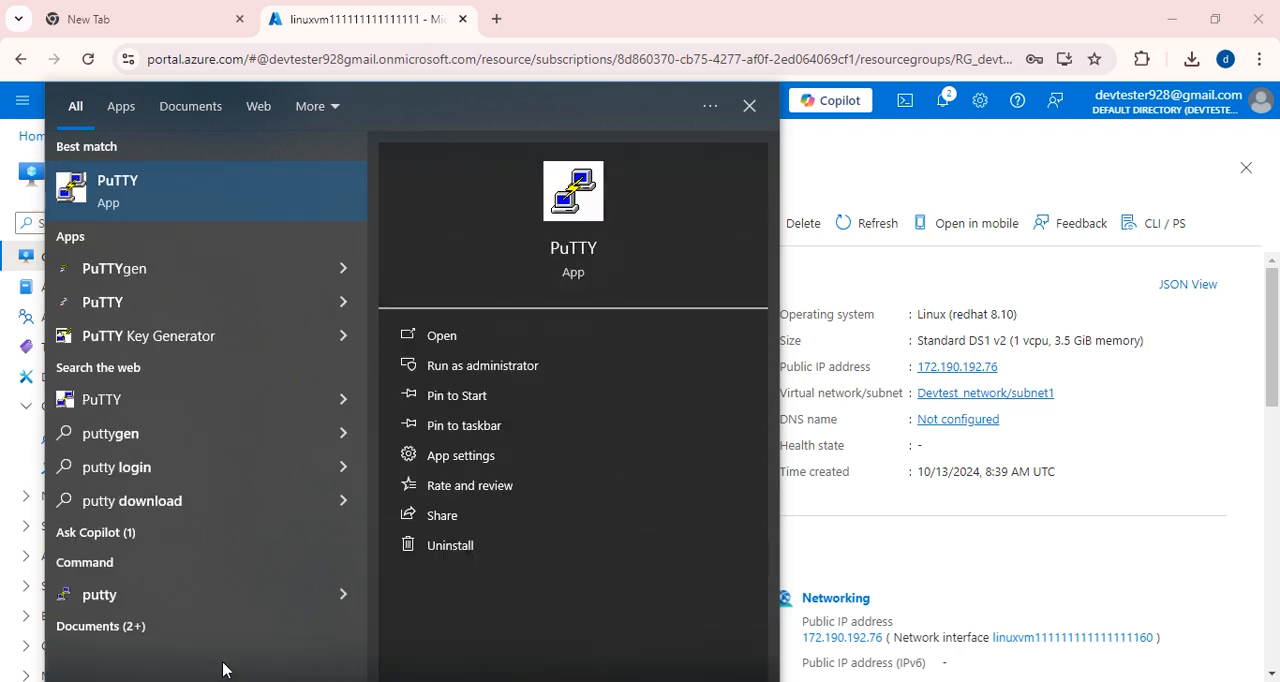
click(171, 194)
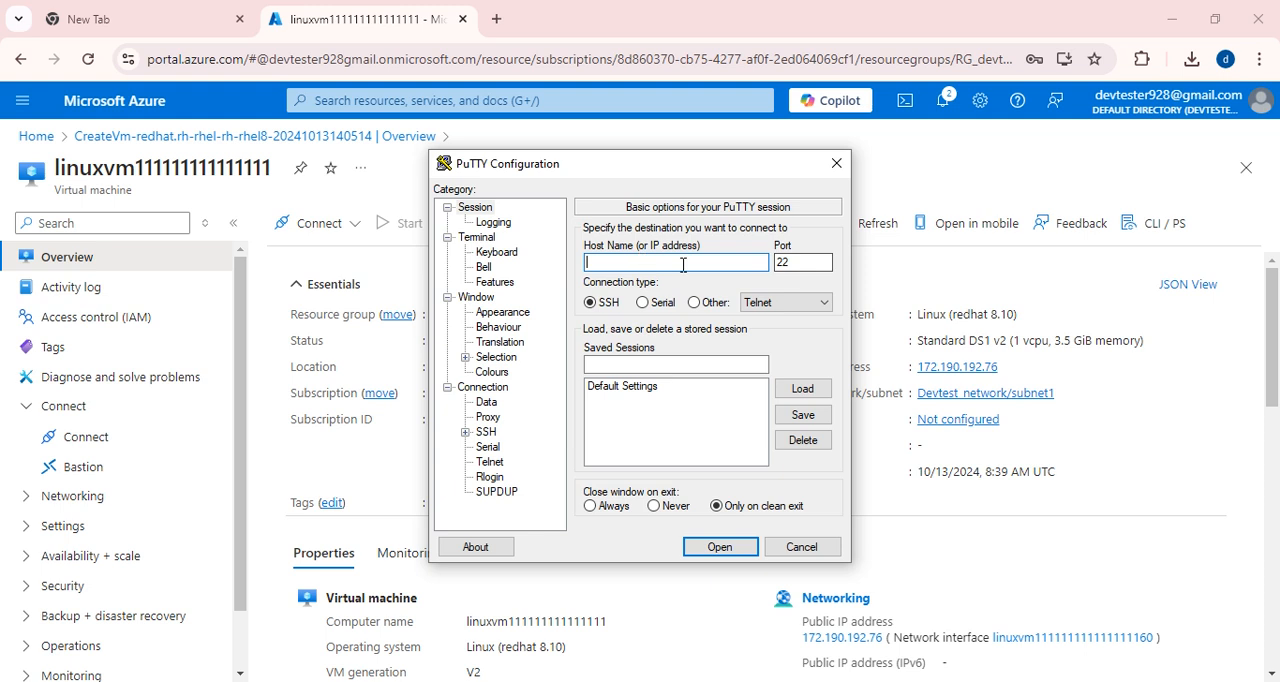
key(ctrl+v)
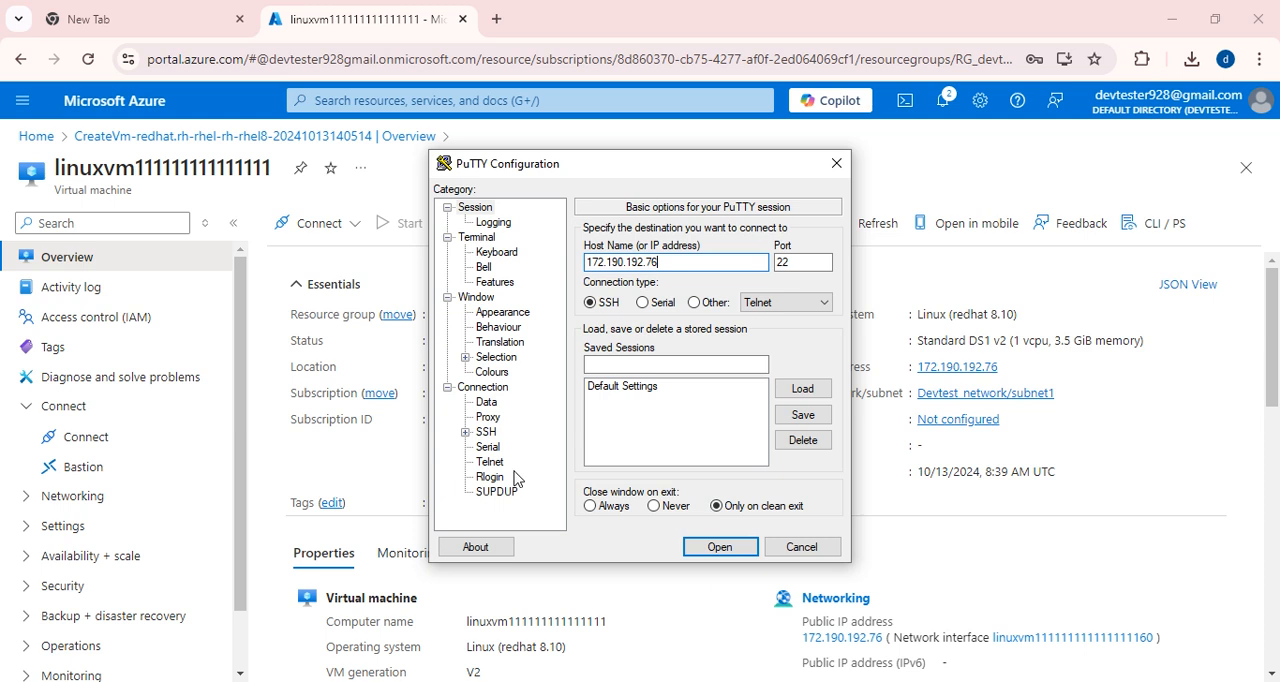
Choose devtest_putty_key from Downloads as the private key file in the SSH authentication credentials.
click(464, 434)
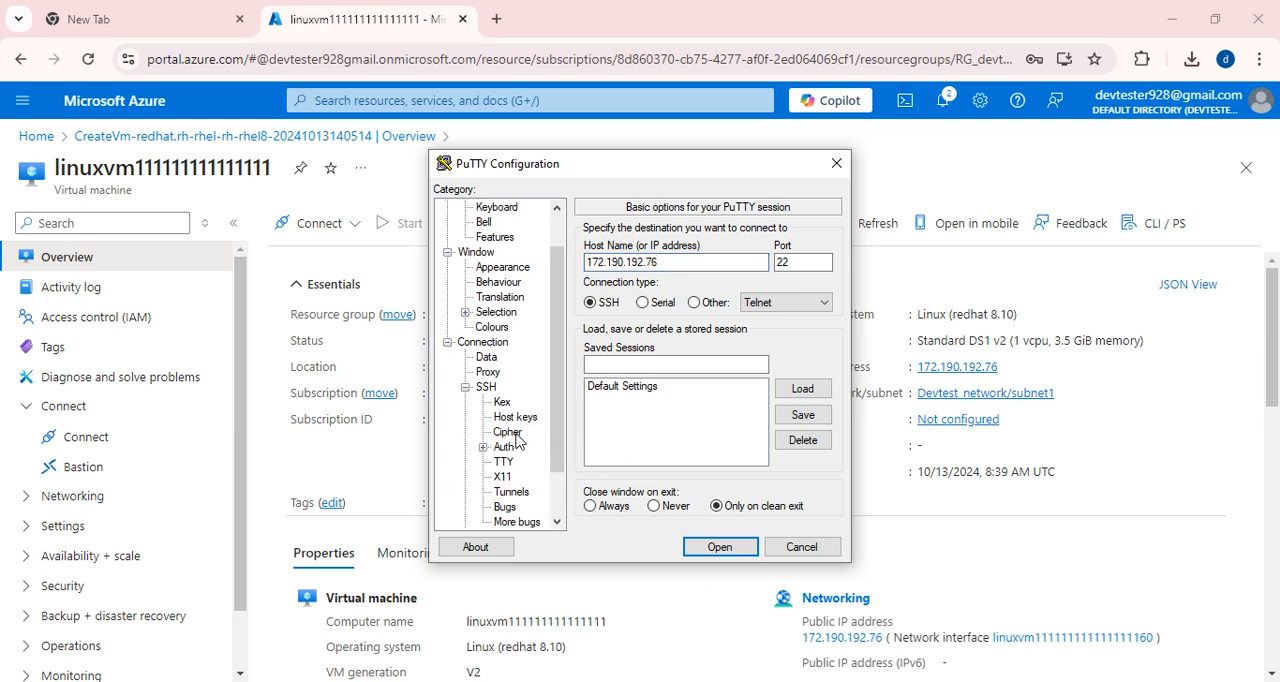
click(483, 447)
click(527, 461)
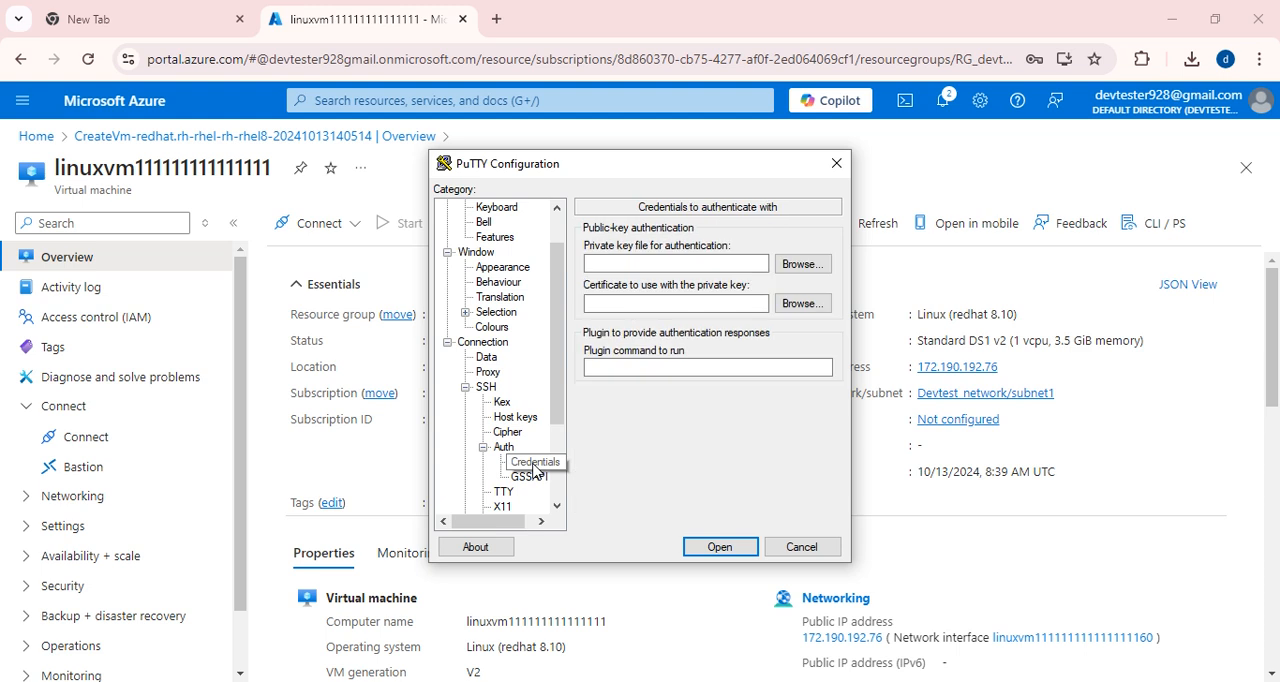
click(792, 268)
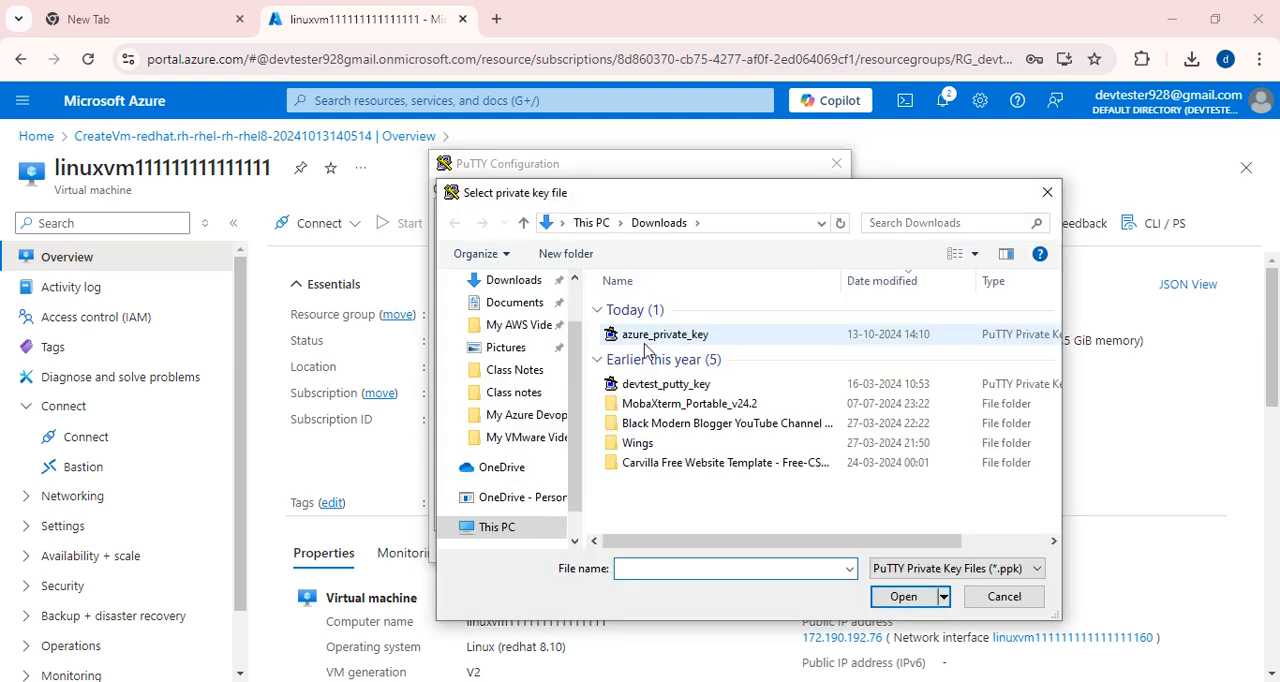
click(517, 284)
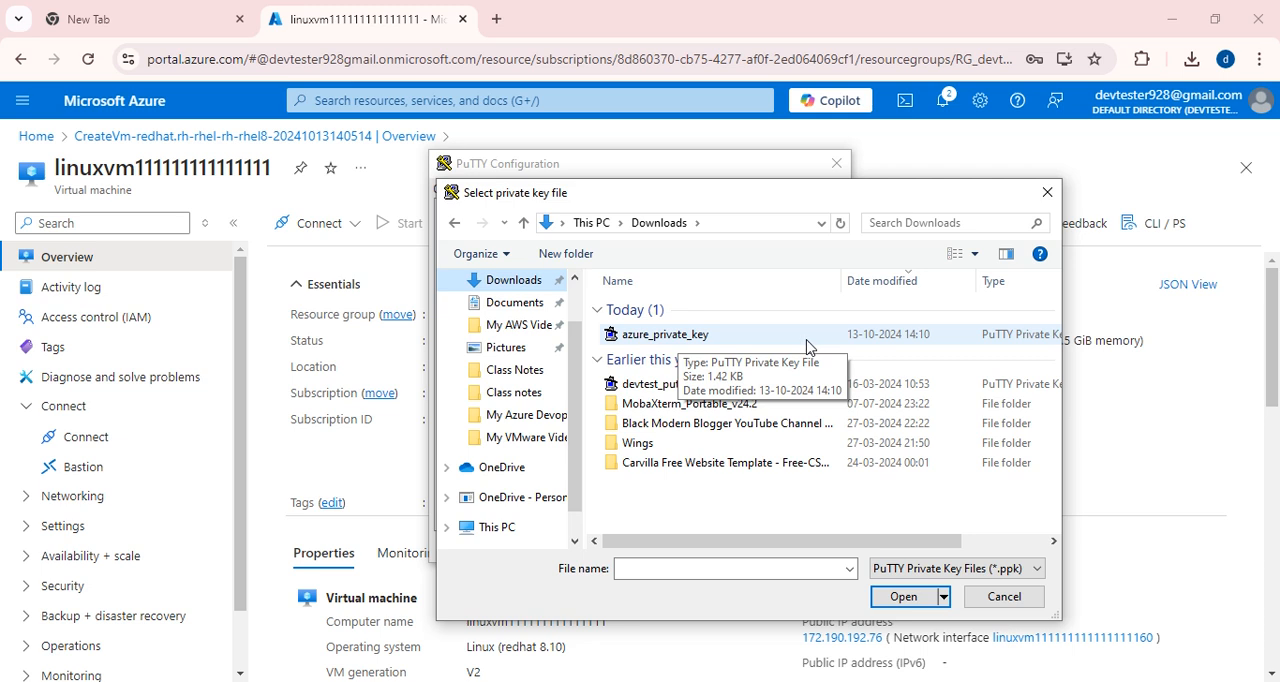
click(645, 386)
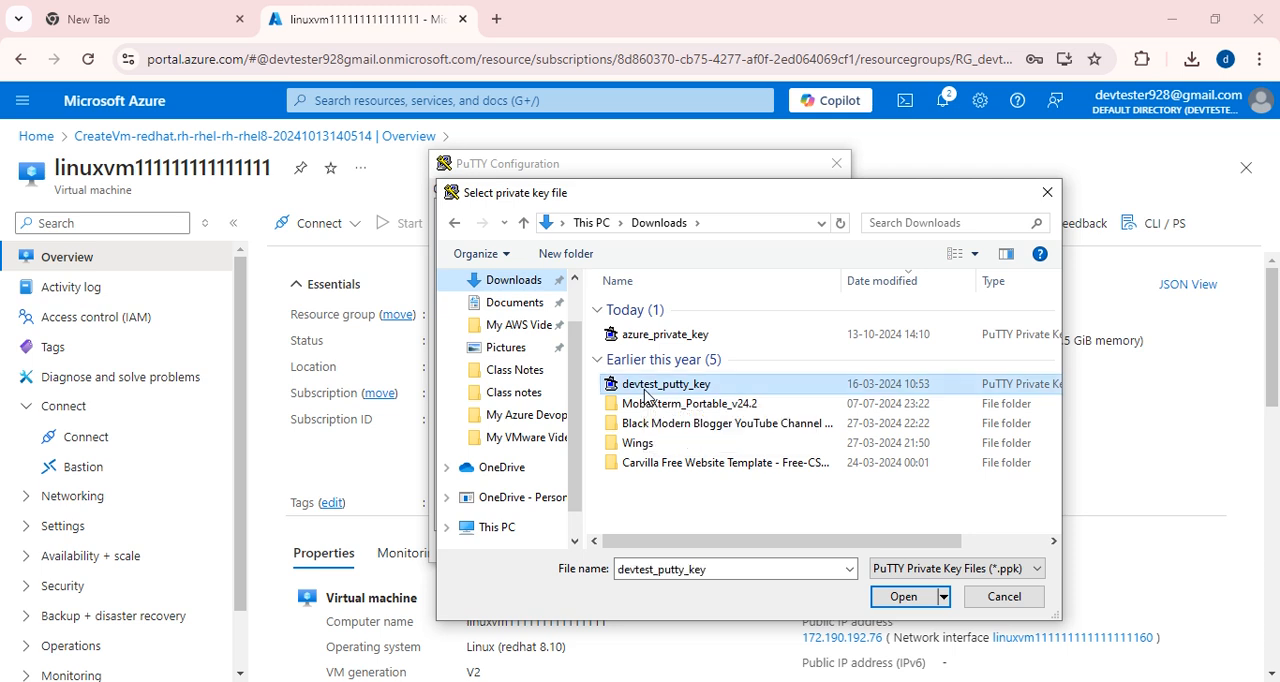
click(900, 596)
Open the session with the devtest_putty_key file, try to log in as devtester and close the terminal.
click(719, 548)
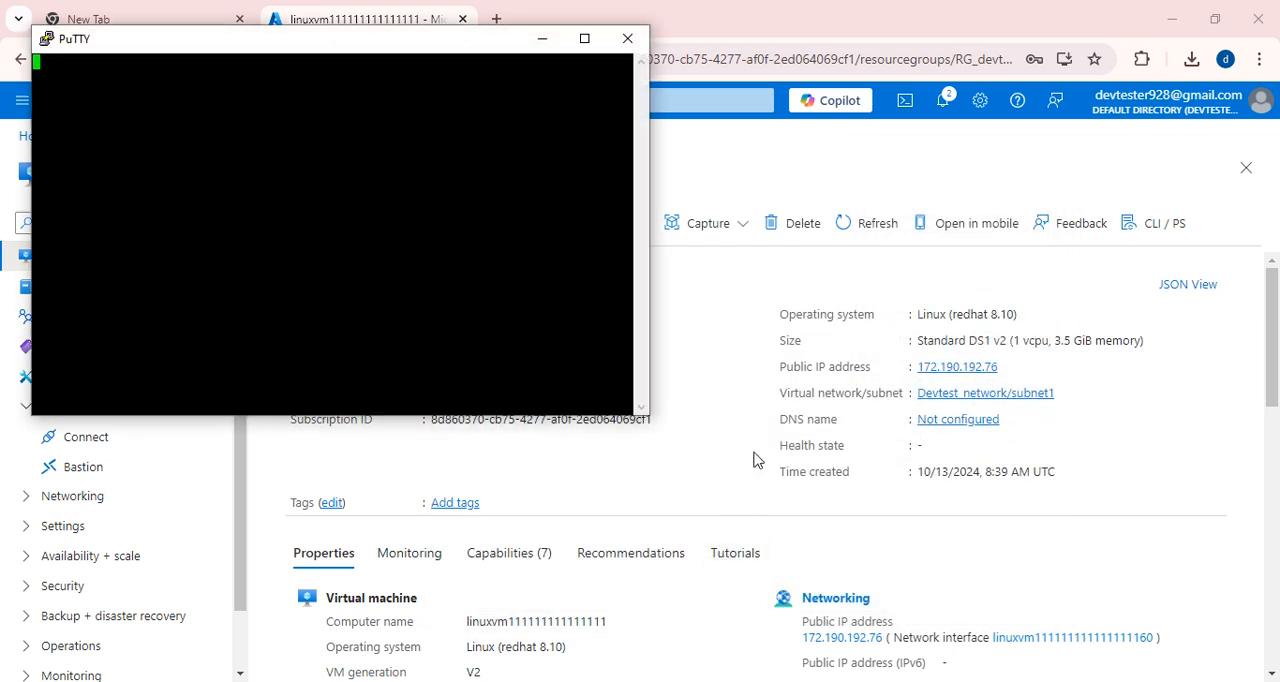
text(devtest)
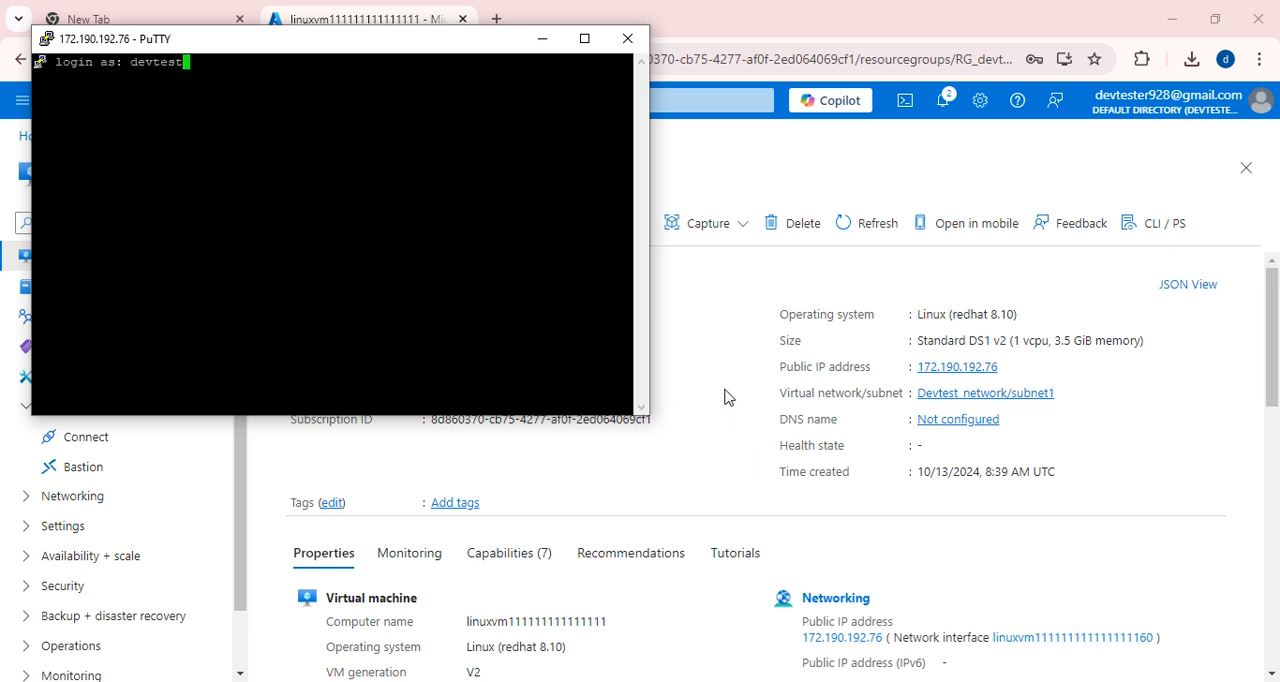
text(er)
key(Return)
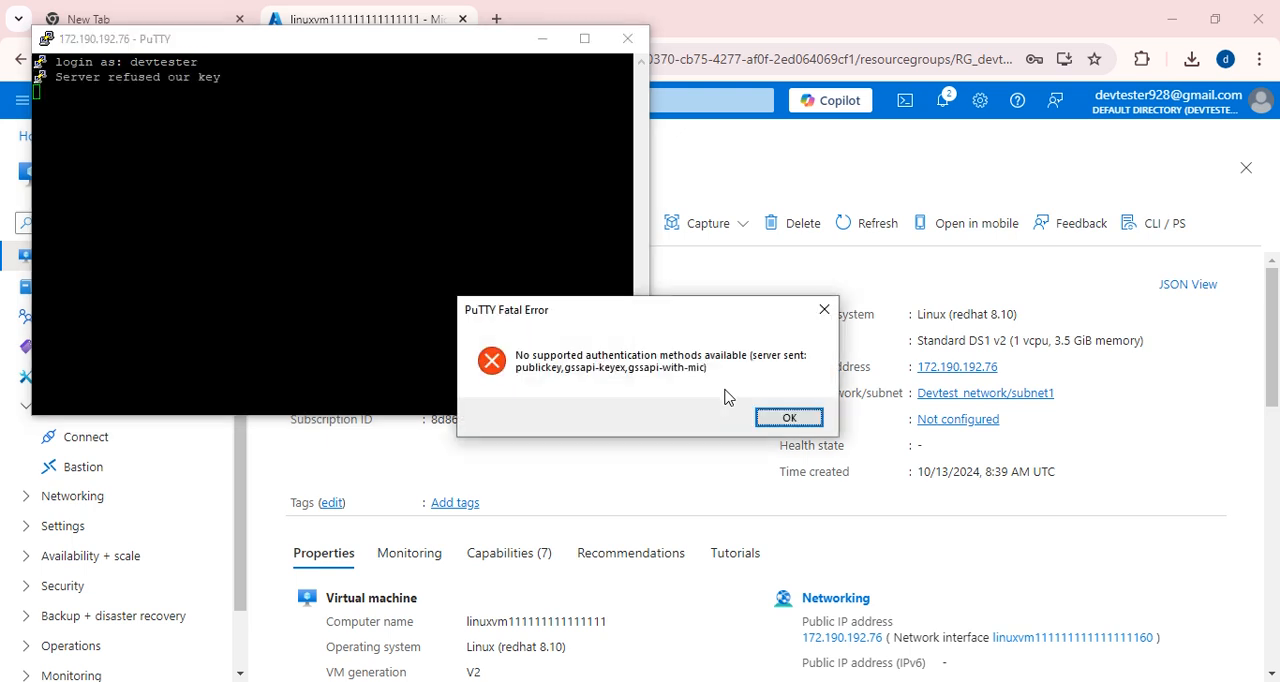
click(786, 419)
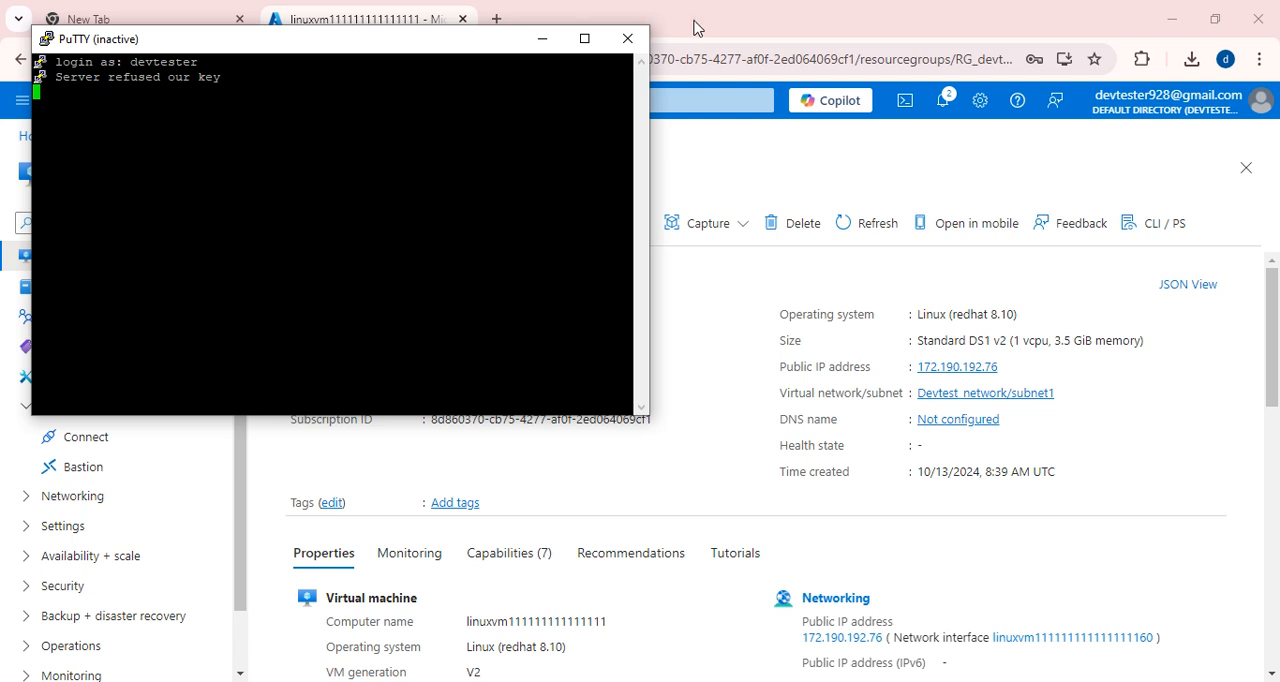
click(628, 40)
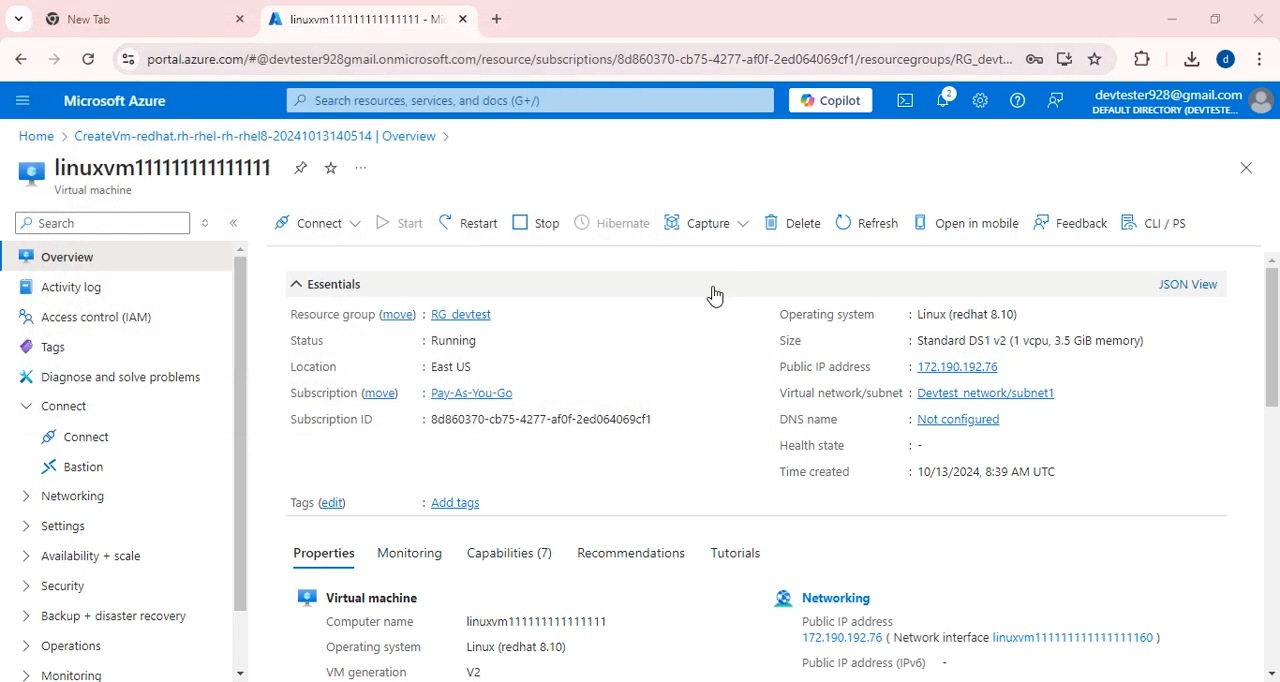
Switch to File Explorer, open the Downloads folder and select the azurekeypair PEM file.
key(super+e)
click(95, 148)
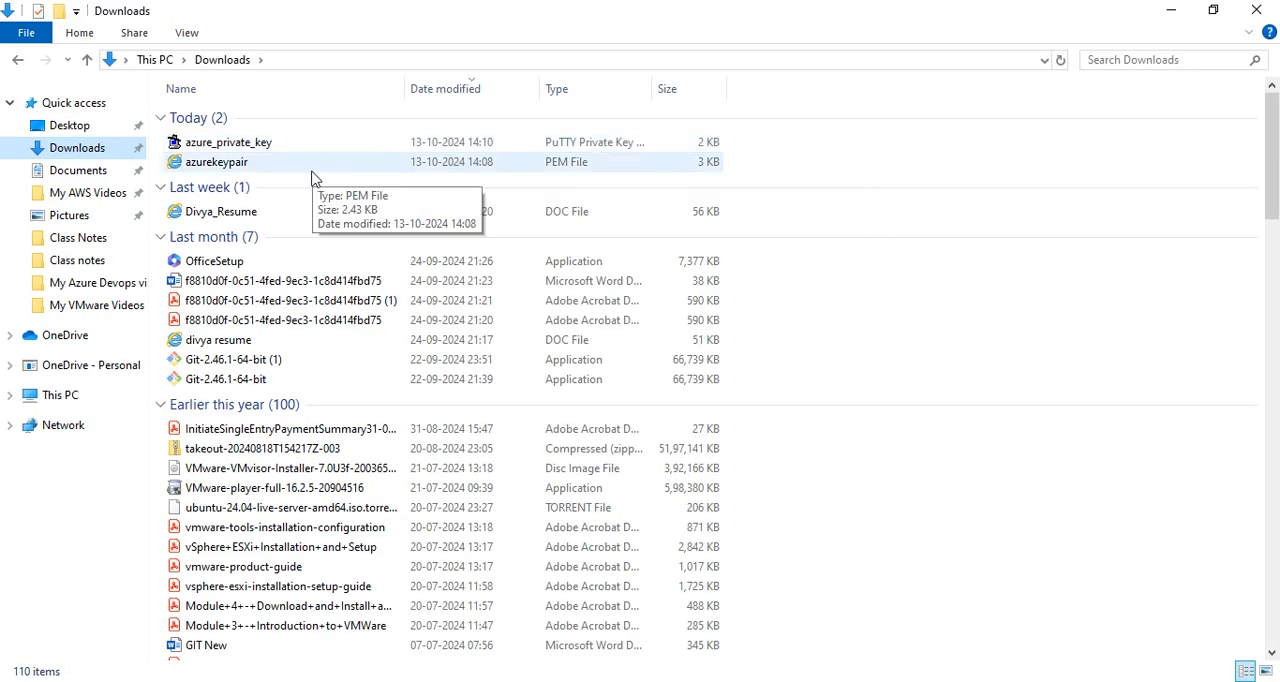
click(220, 168)
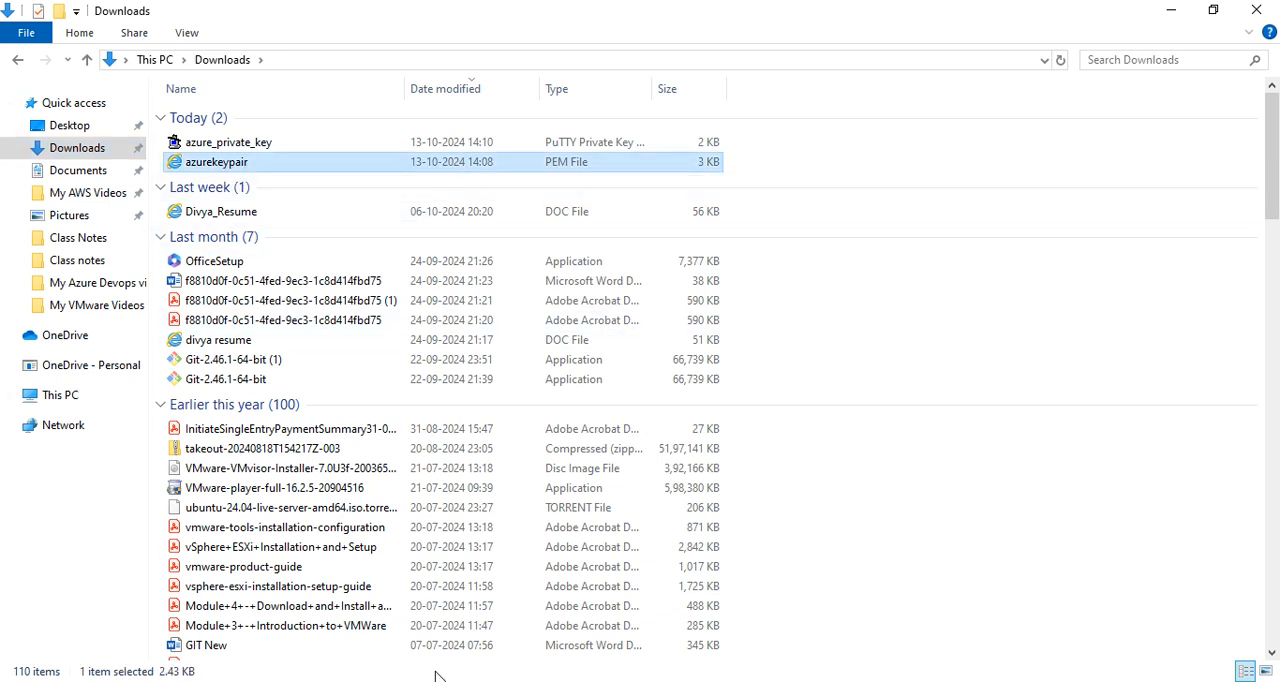
Launch PuTTY and enter the copied public IP address 172.190.192.76 as the host name.
key(super)
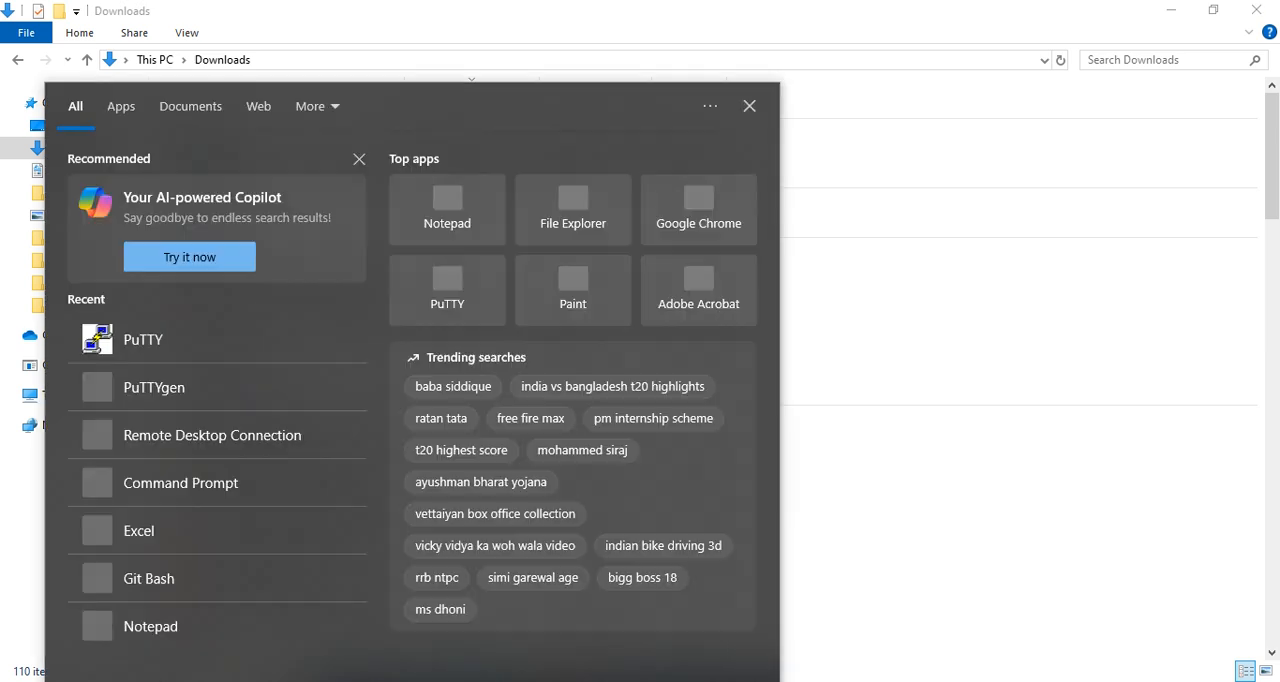
text(pu)
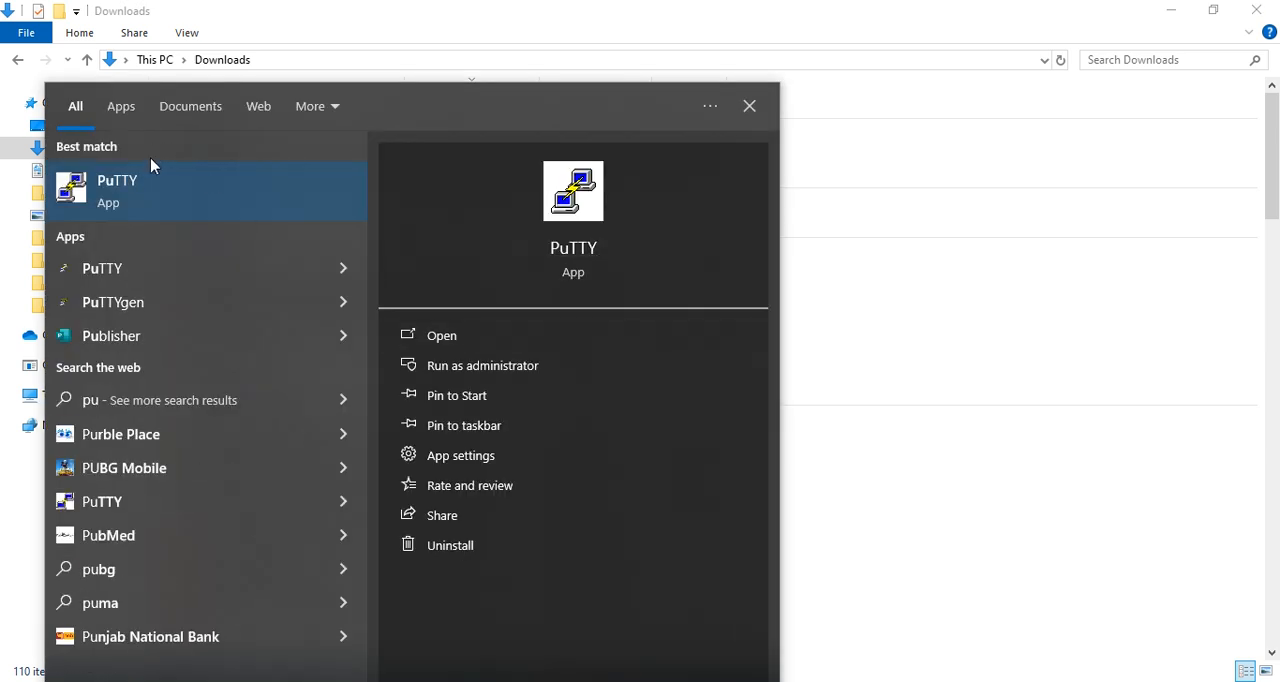
click(177, 214)
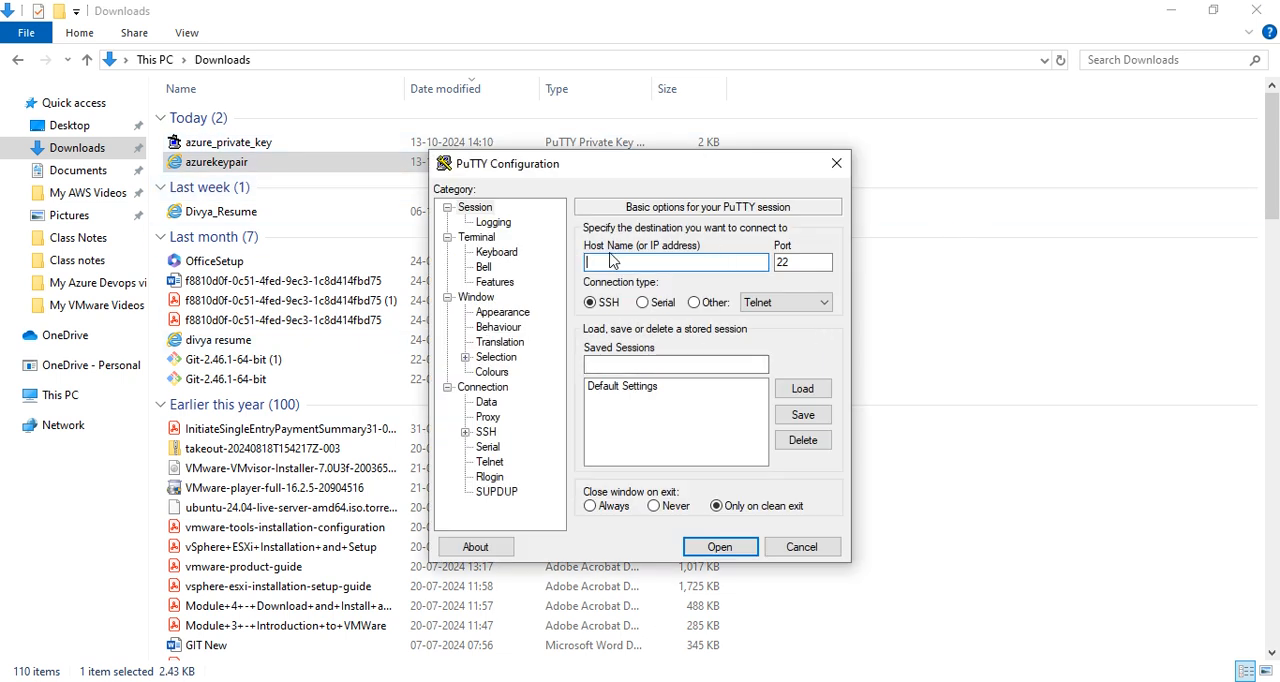
text(172.190.192.76)
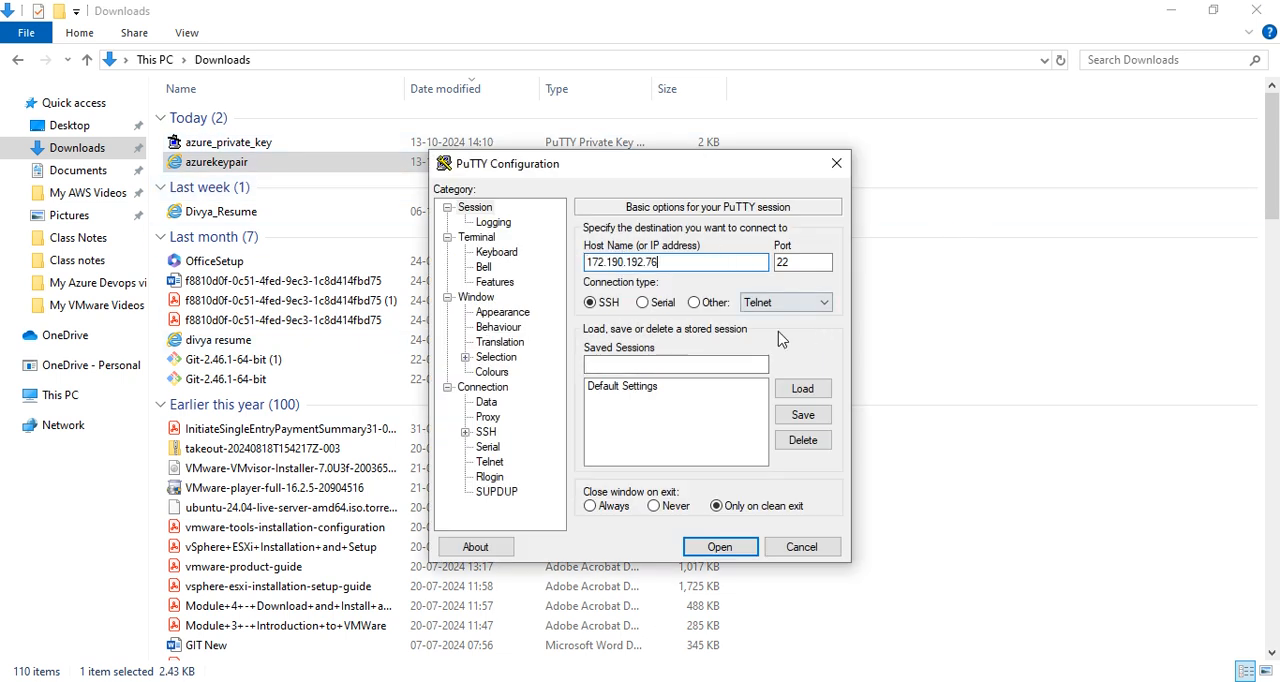
Choose the azurekeypair PEM file from Downloads, with all file types listed, as the private key file in the SSH authentication credentials.
click(465, 432)
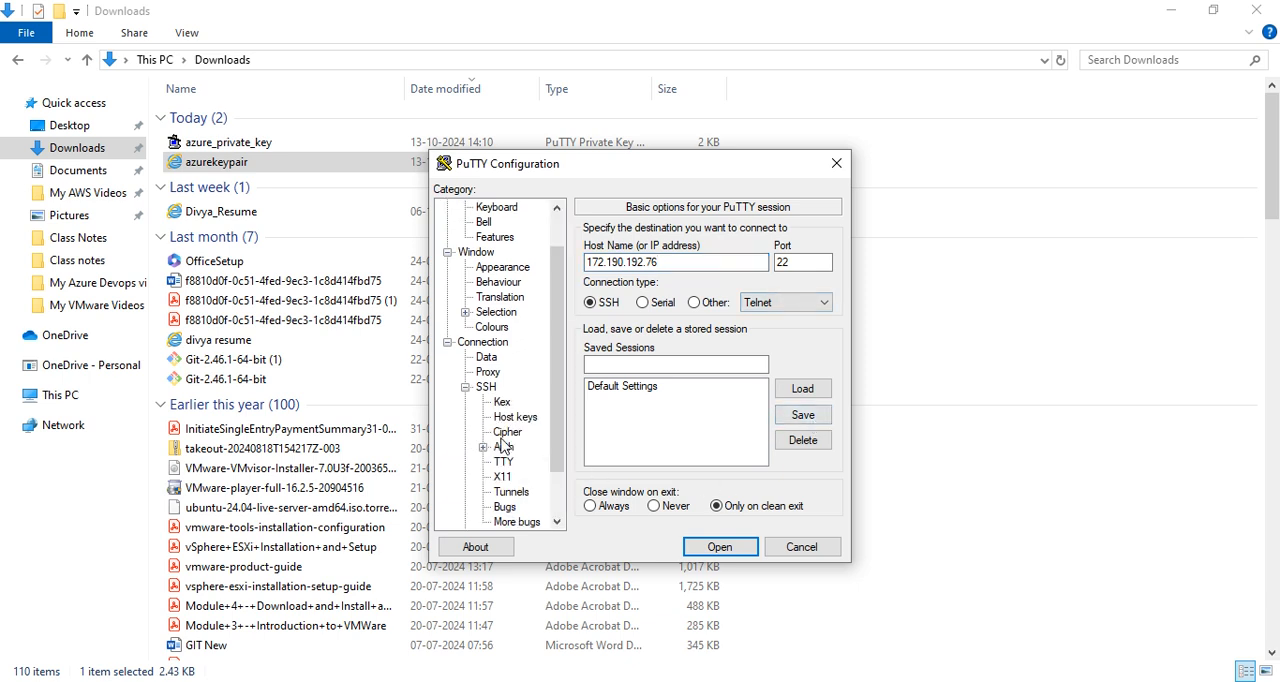
click(483, 447)
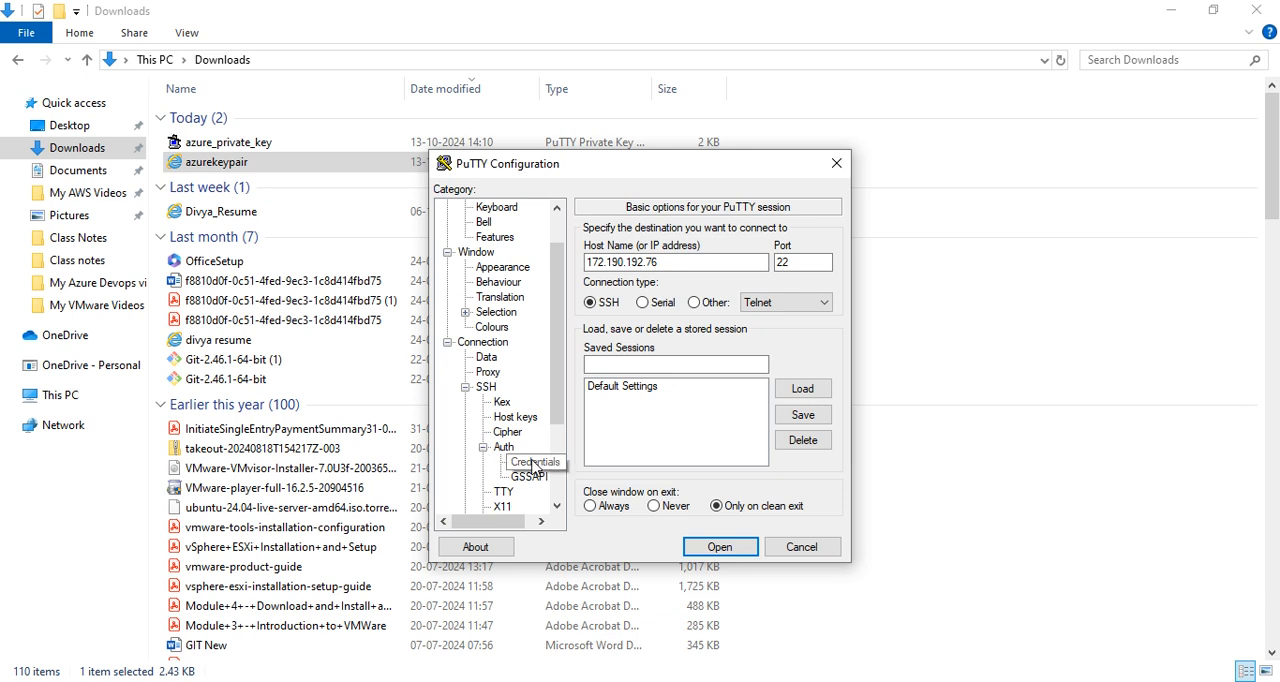
click(529, 462)
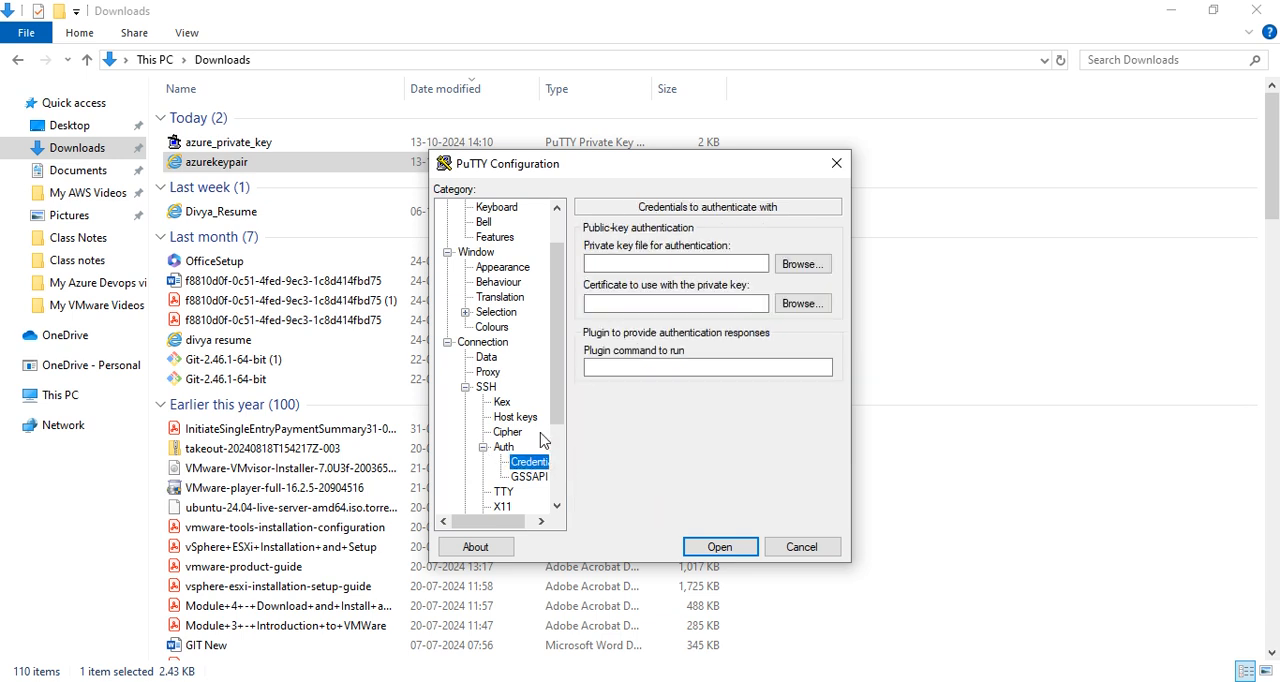
click(790, 268)
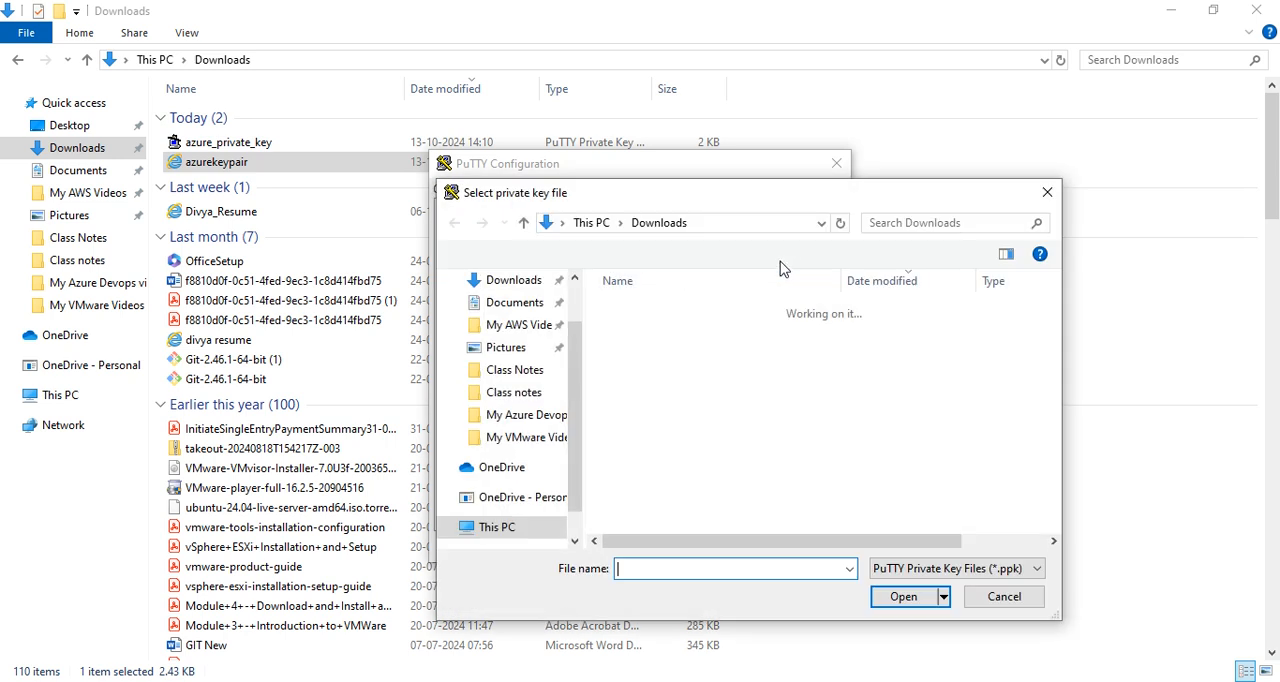
click(492, 280)
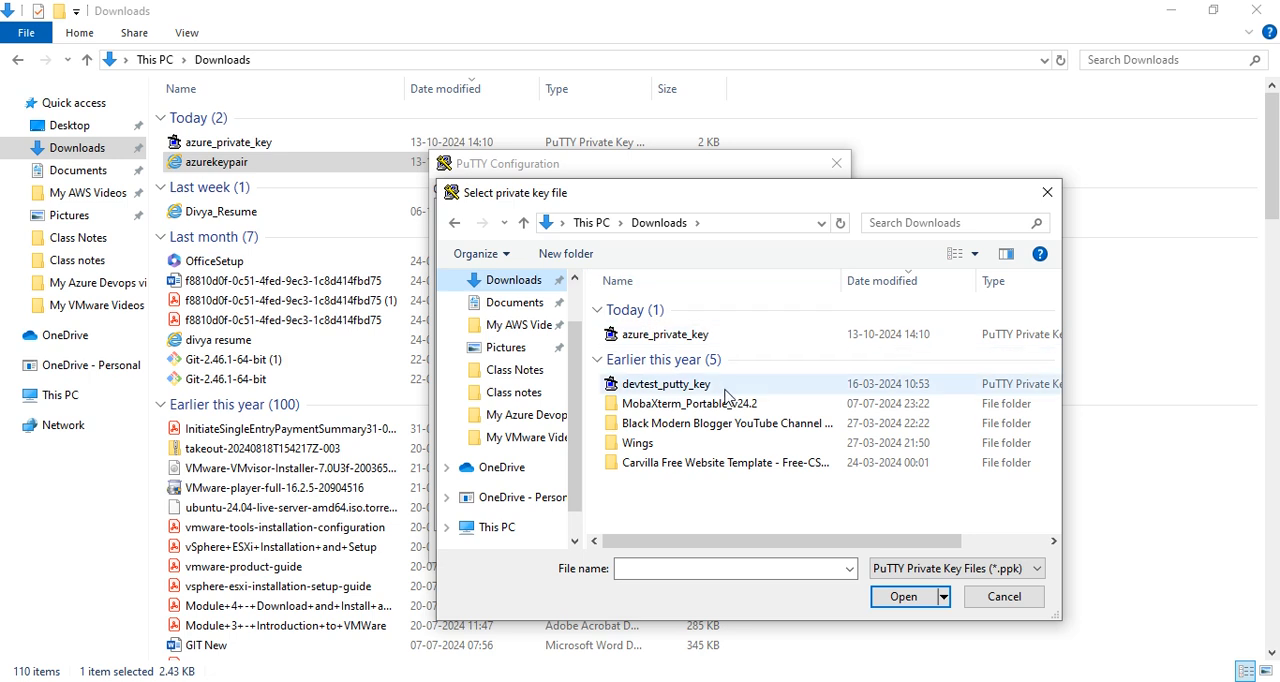
click(933, 568)
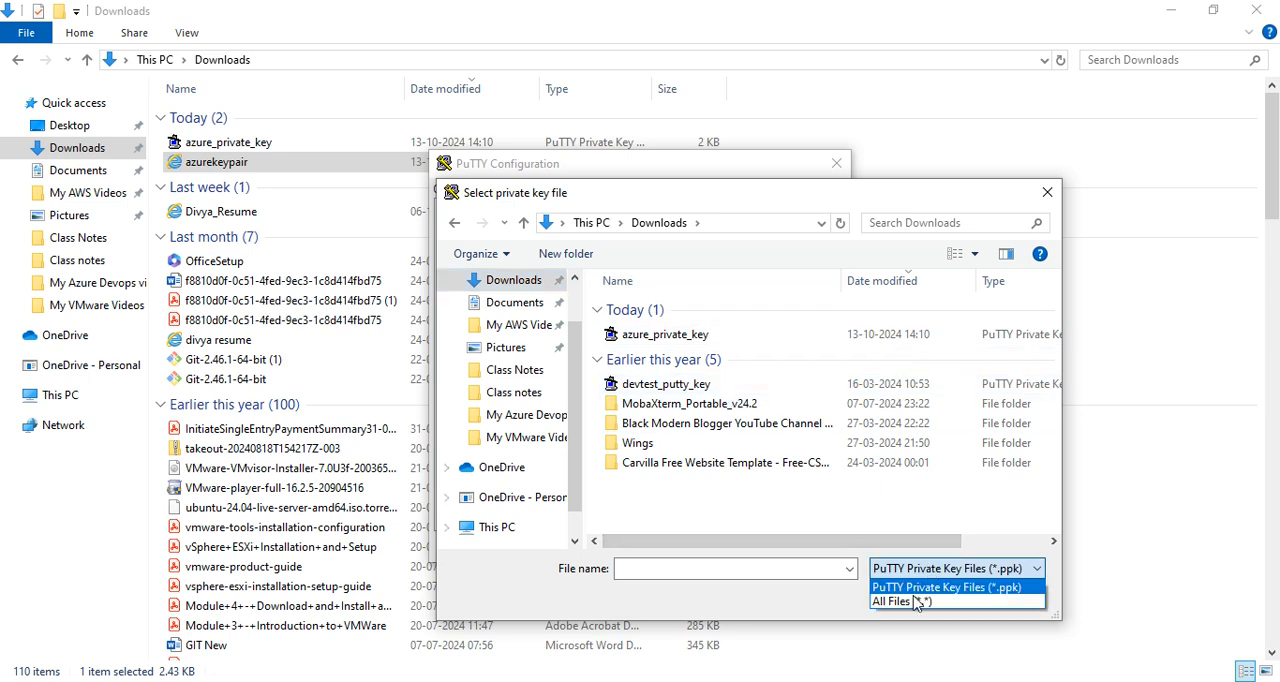
click(903, 602)
click(655, 356)
click(903, 597)
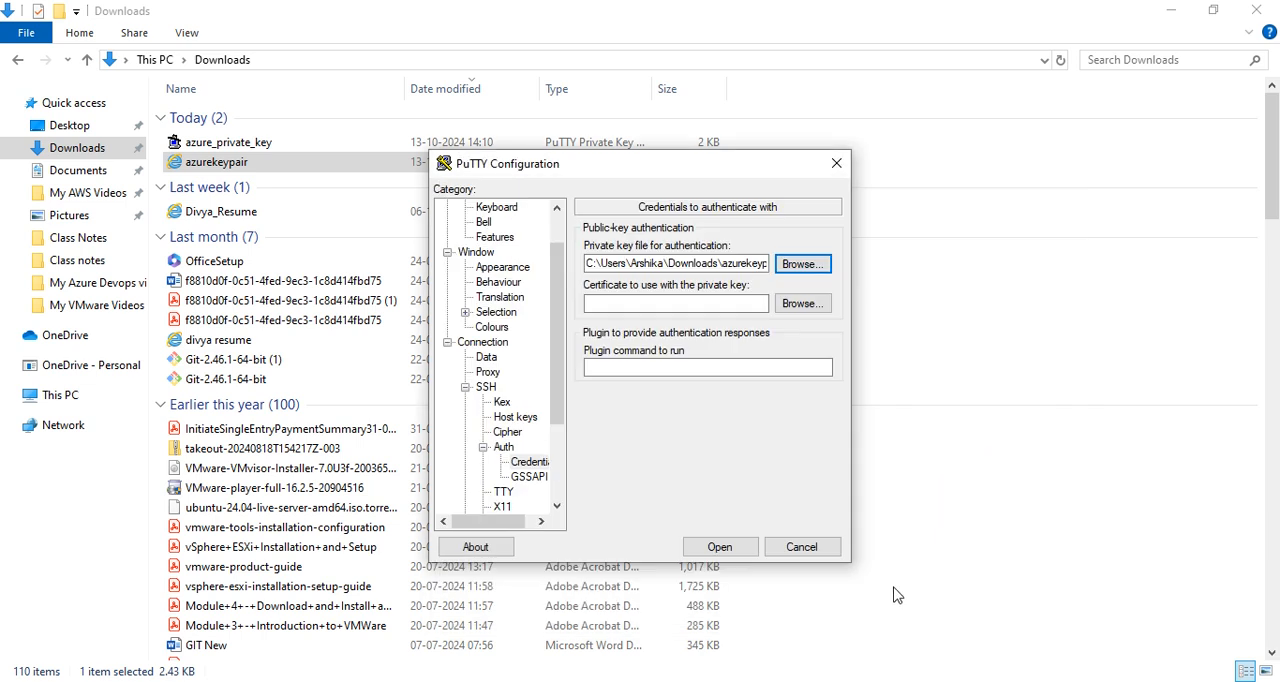
Open the session with the azurekeypair PEM file, try to log in as devtester and close the terminal.
click(720, 547)
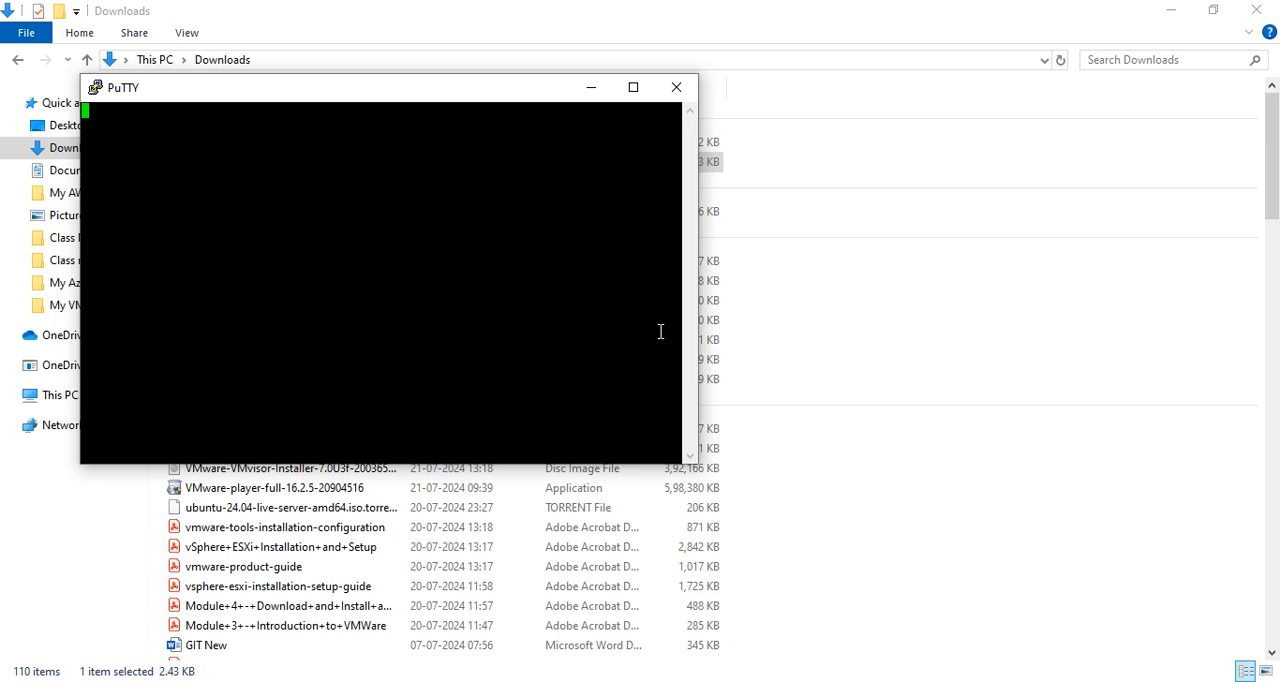
text(as: devtester)
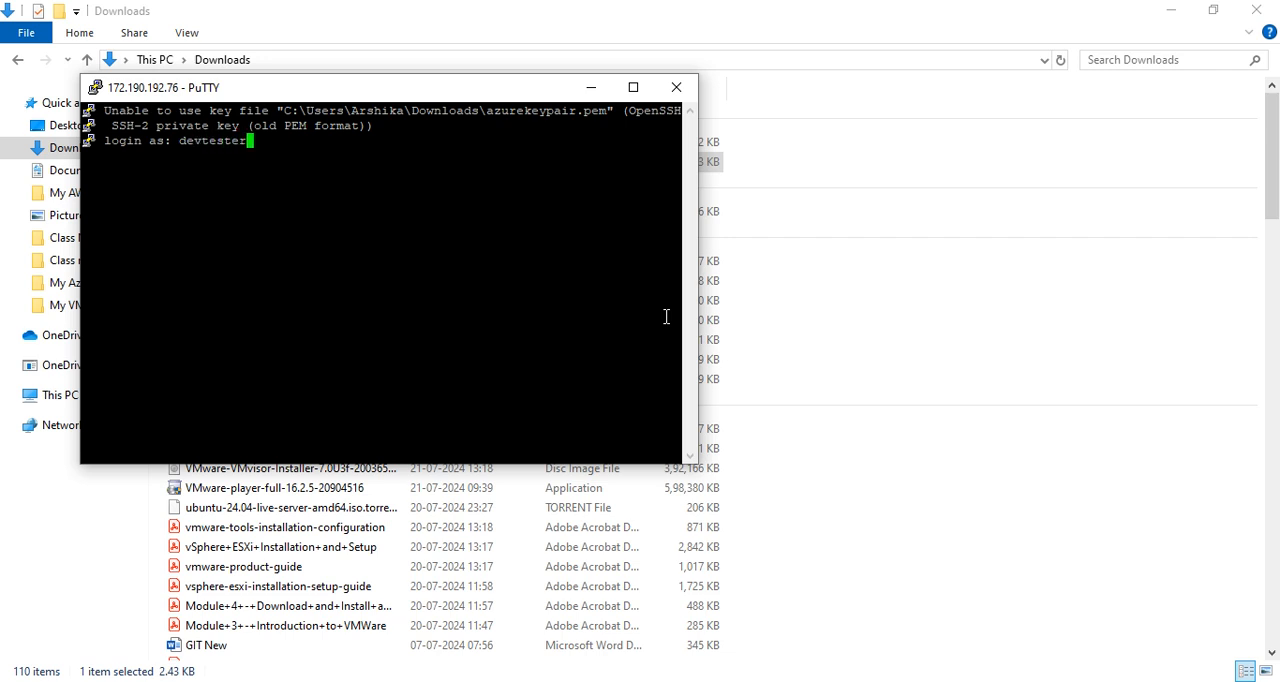
key(Return)
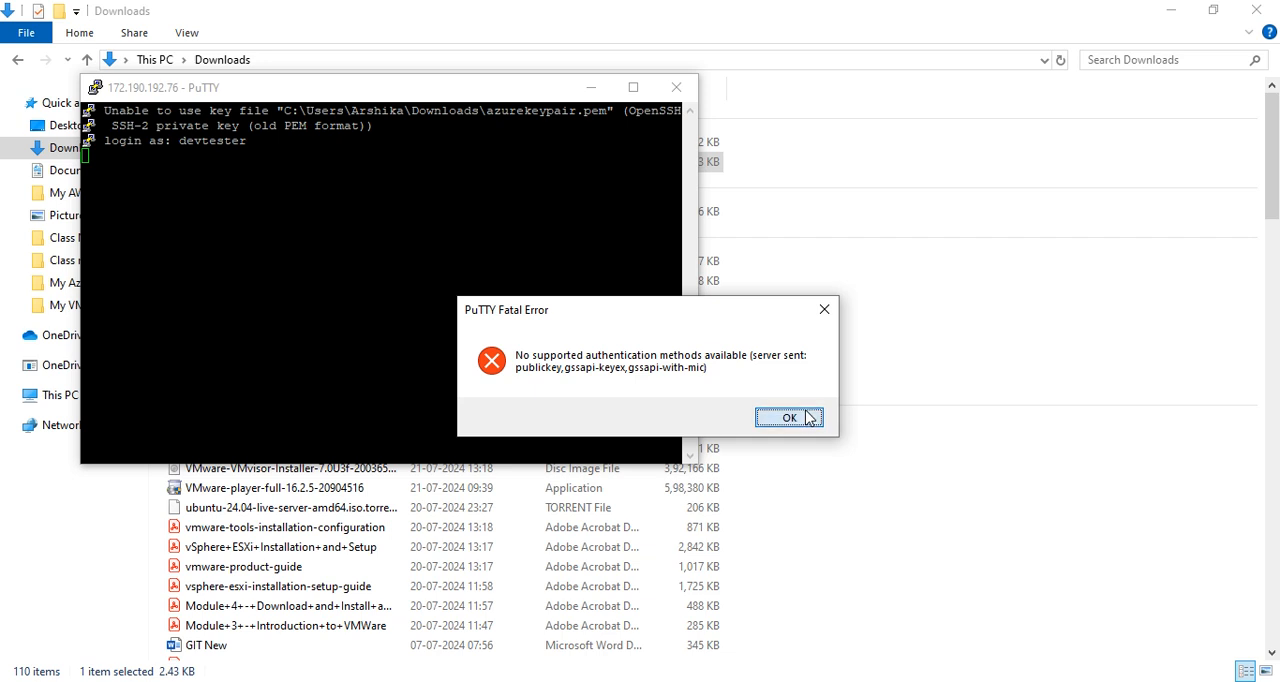
click(789, 418)
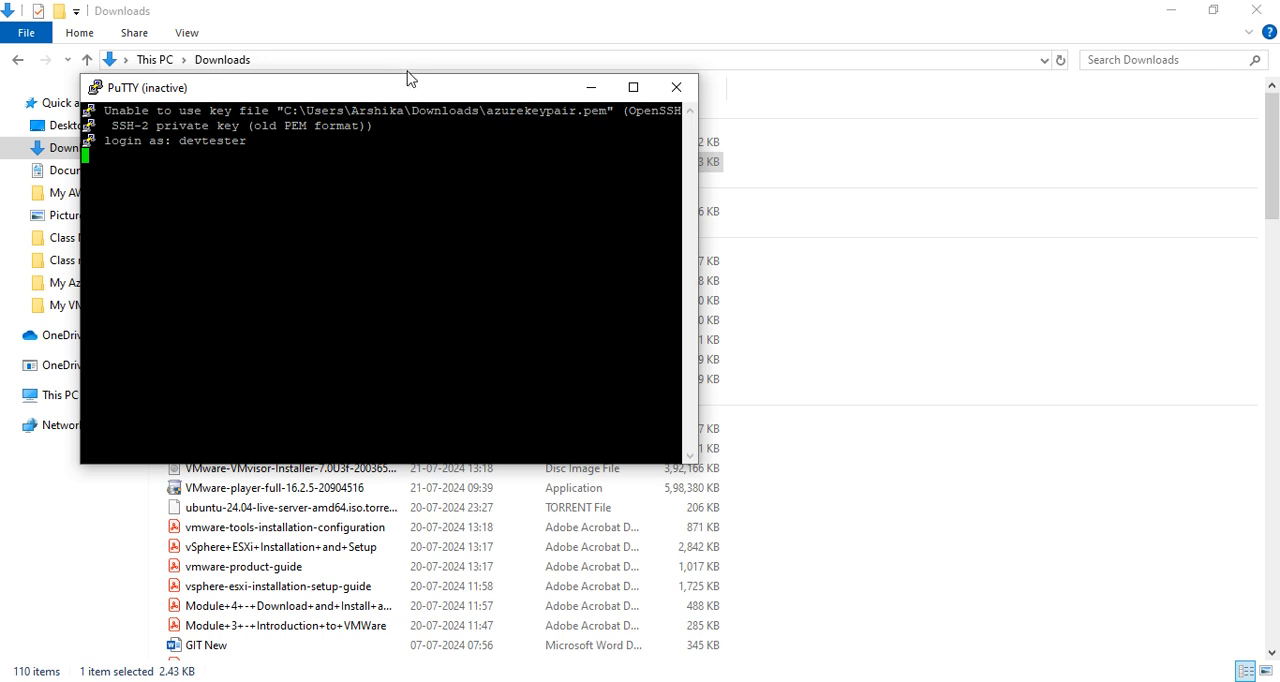
click(676, 87)
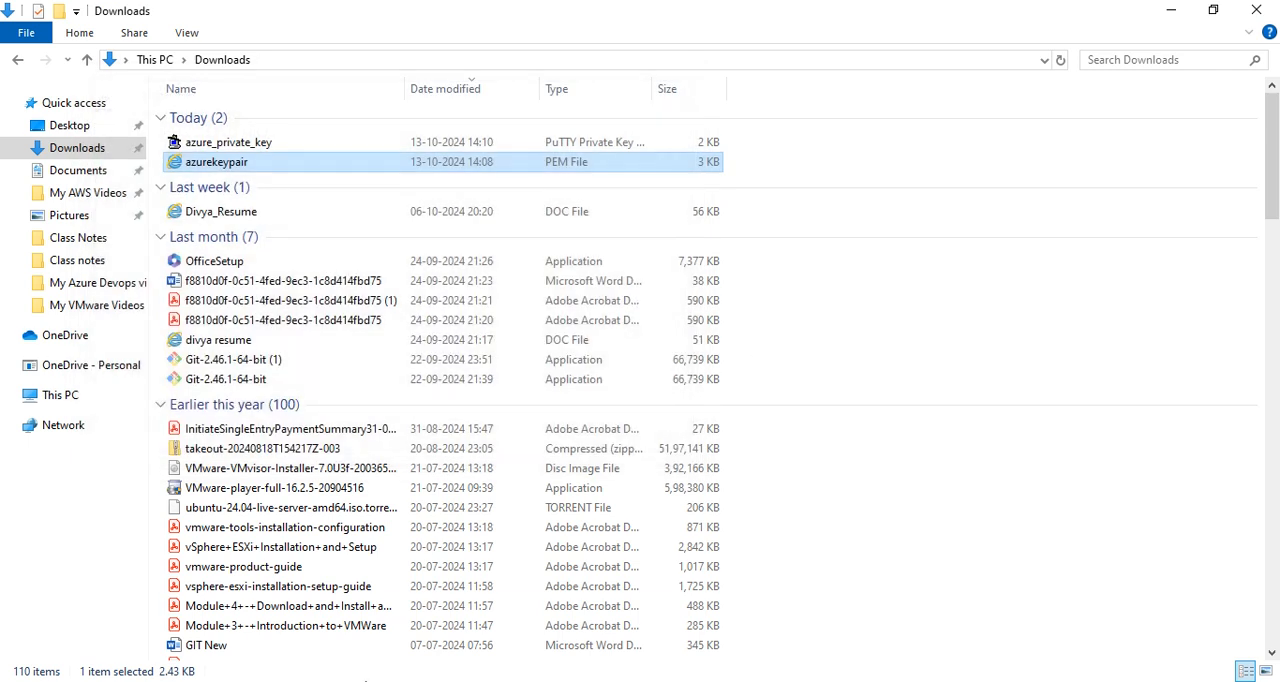
Launch PuTTY, copy the Linux VM's public IP address from the Azure portal and enter 172.190.192.76 as the host name.
key(super)
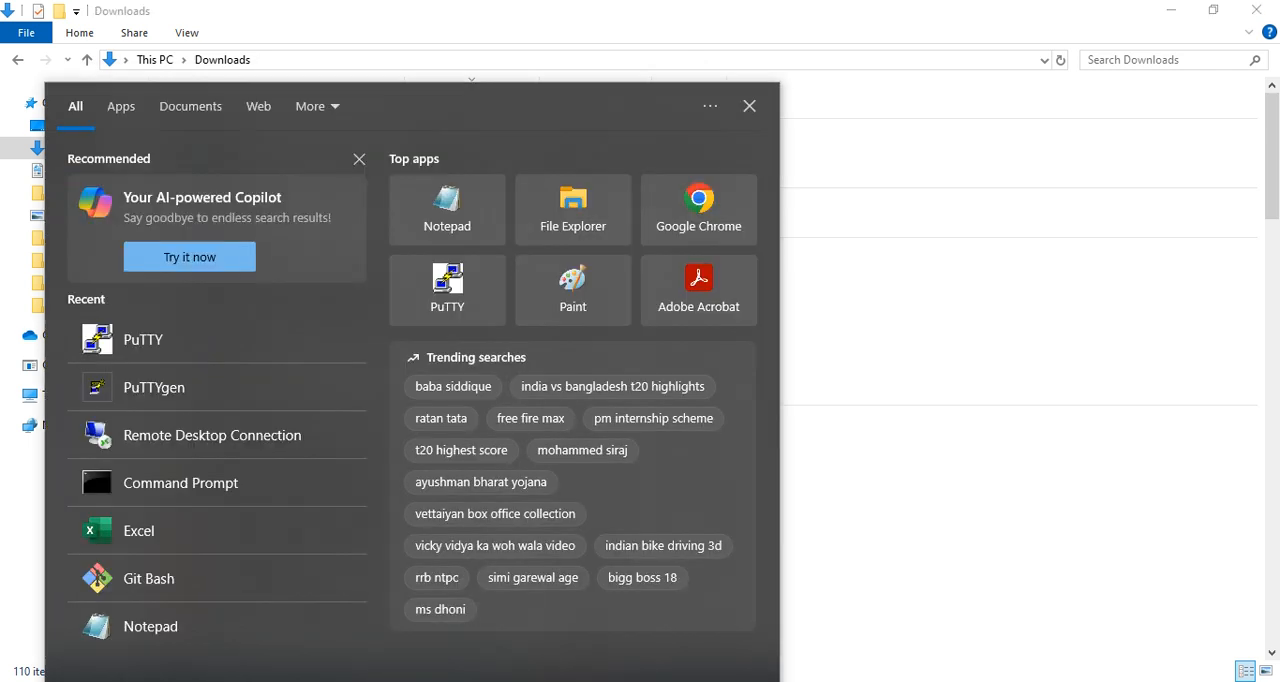
text(putty)
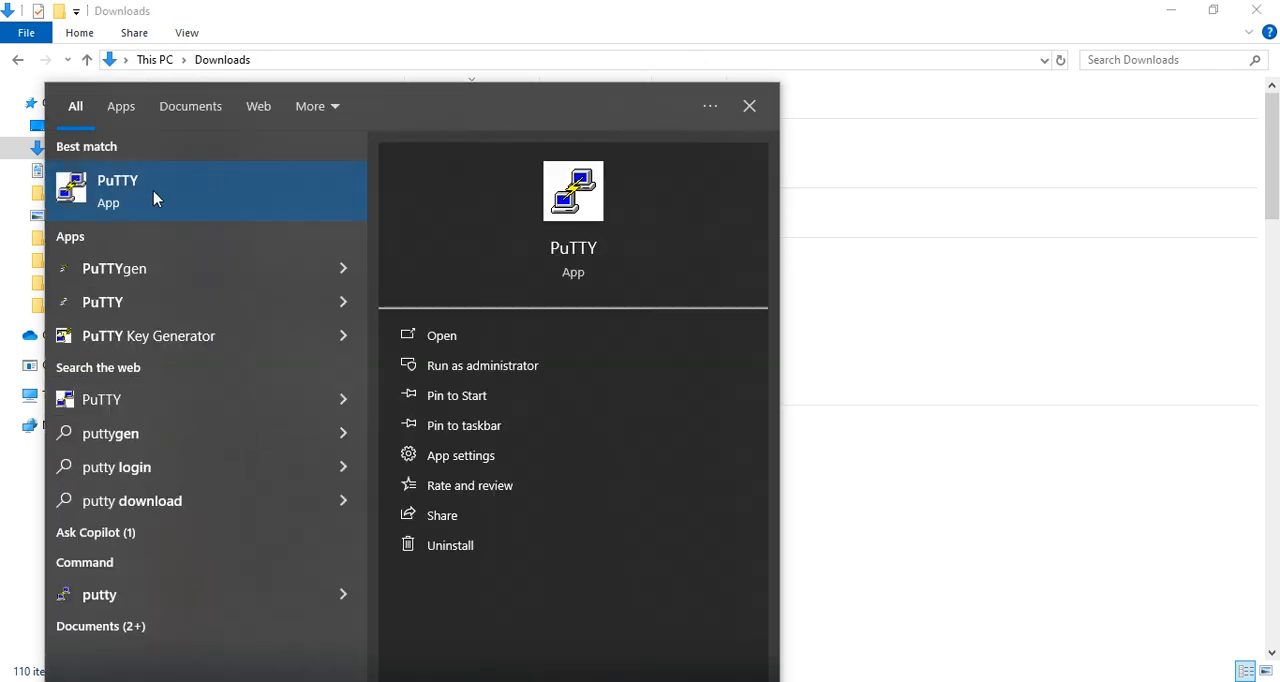
click(153, 198)
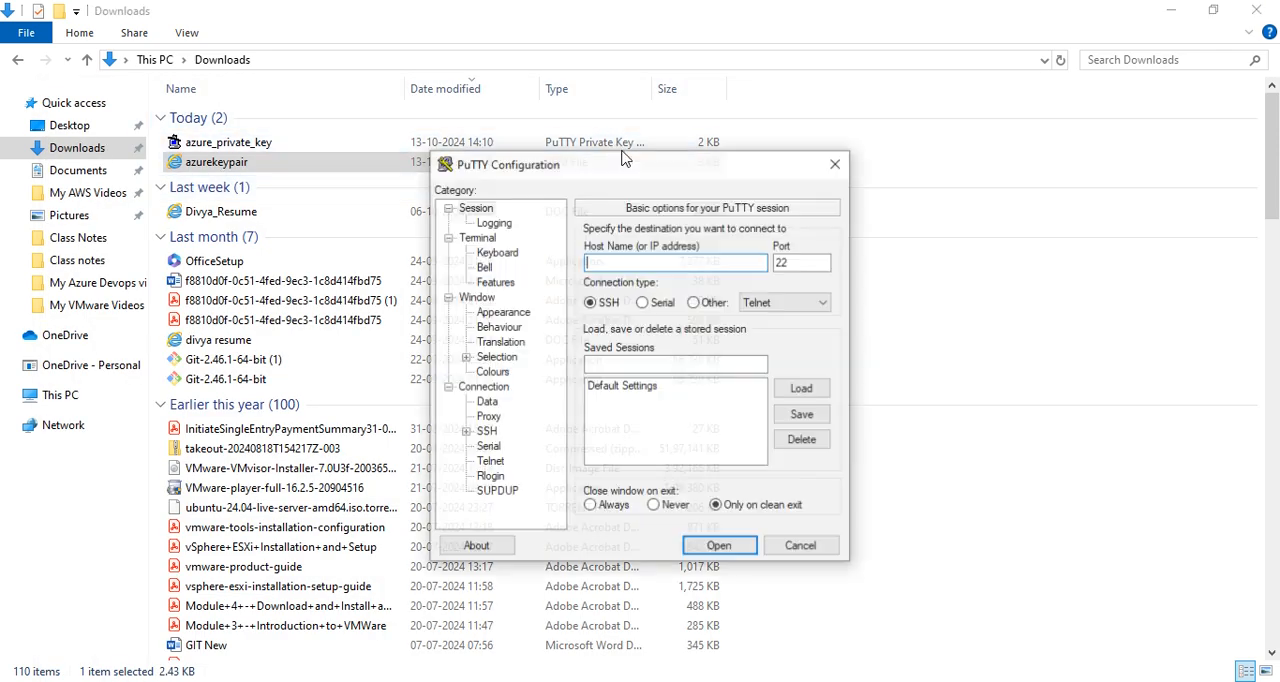
click(550, 680)
click(1005, 372)
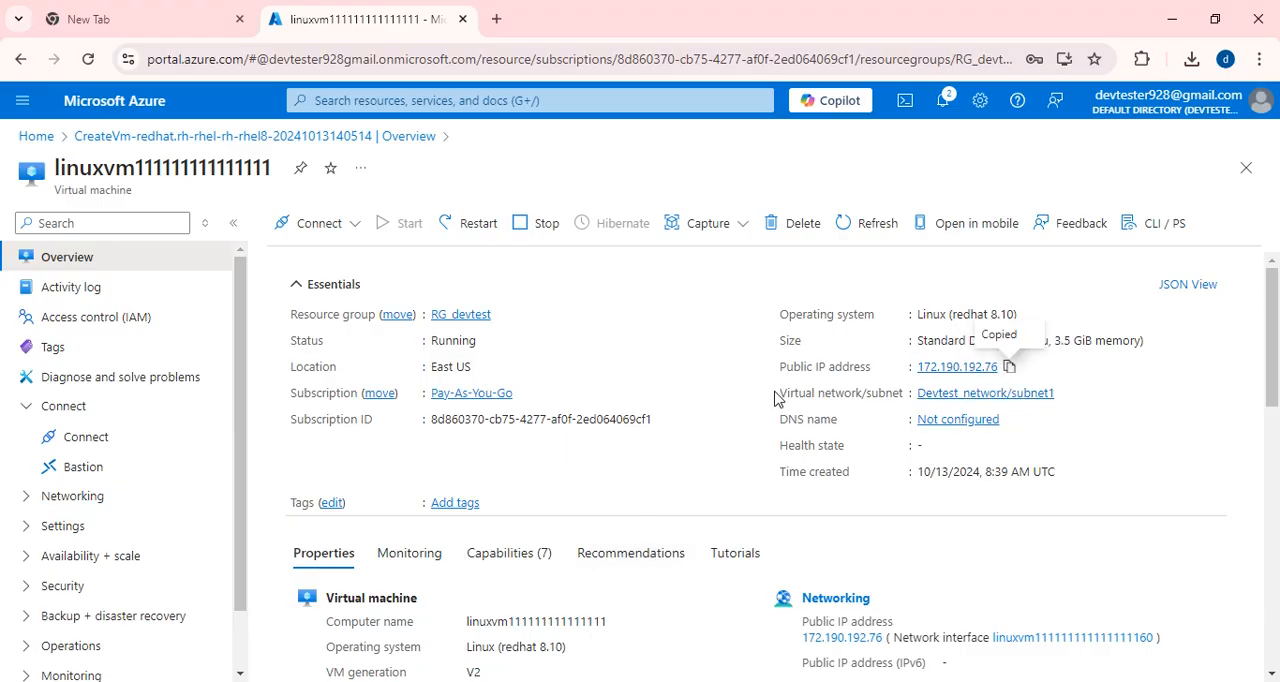
click(1009, 366)
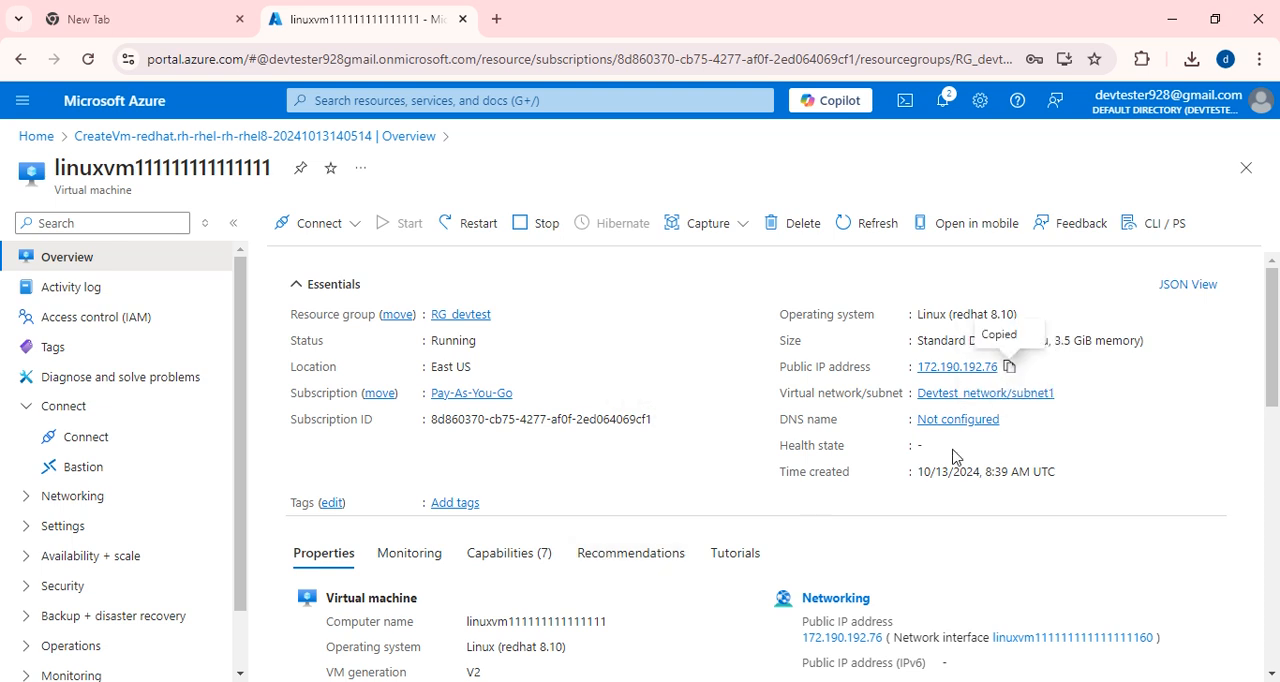
click(610, 681)
key(ctrl+v)
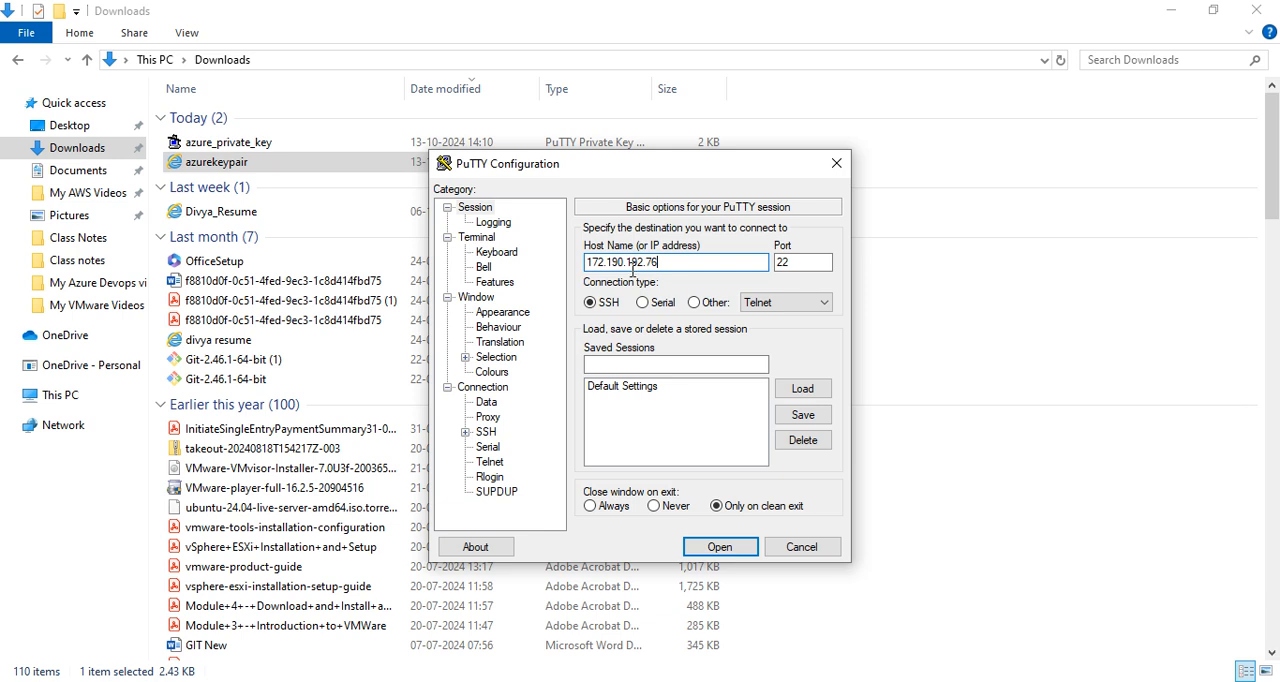
Choose azure_private_key from Downloads as the private key file in the SSH authentication credentials.
click(465, 431)
click(483, 446)
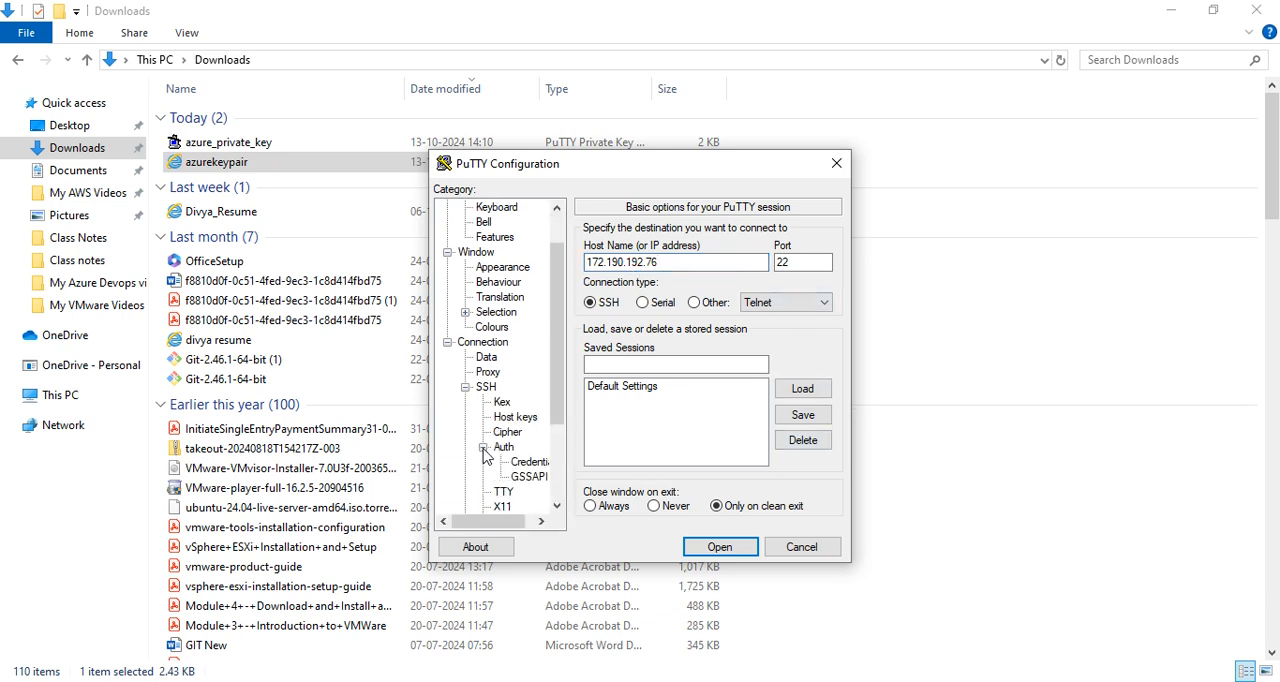
click(528, 462)
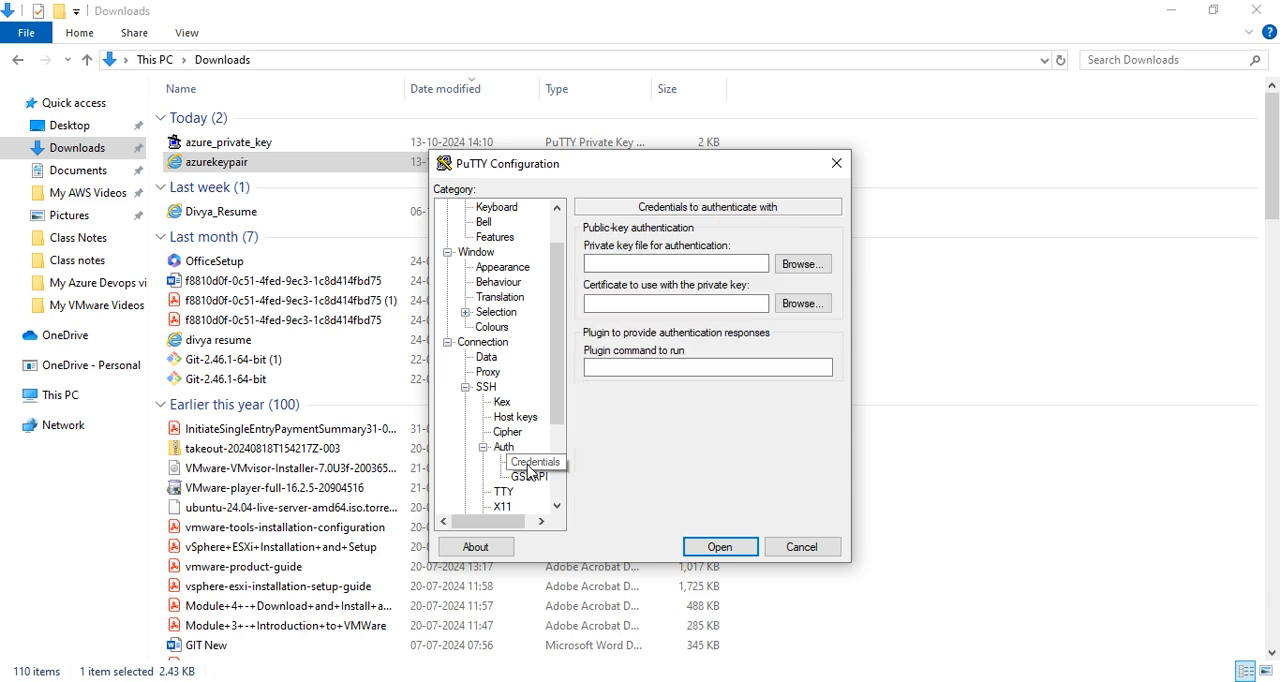
click(790, 264)
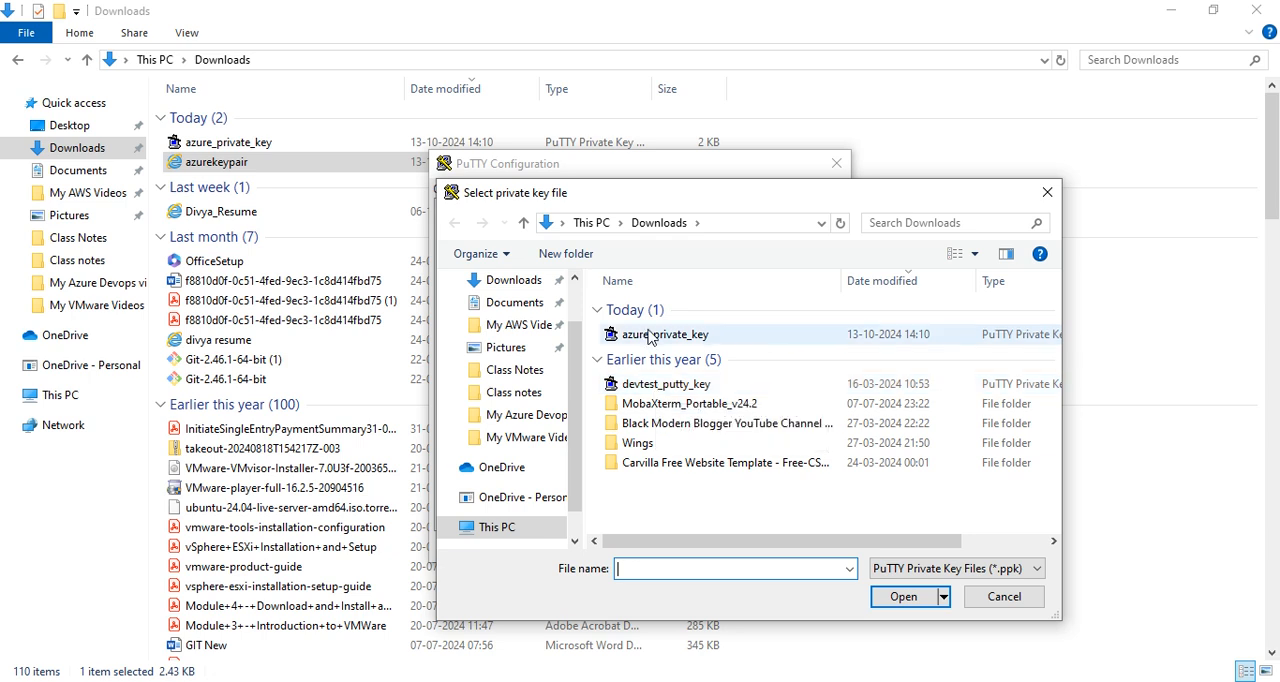
click(648, 341)
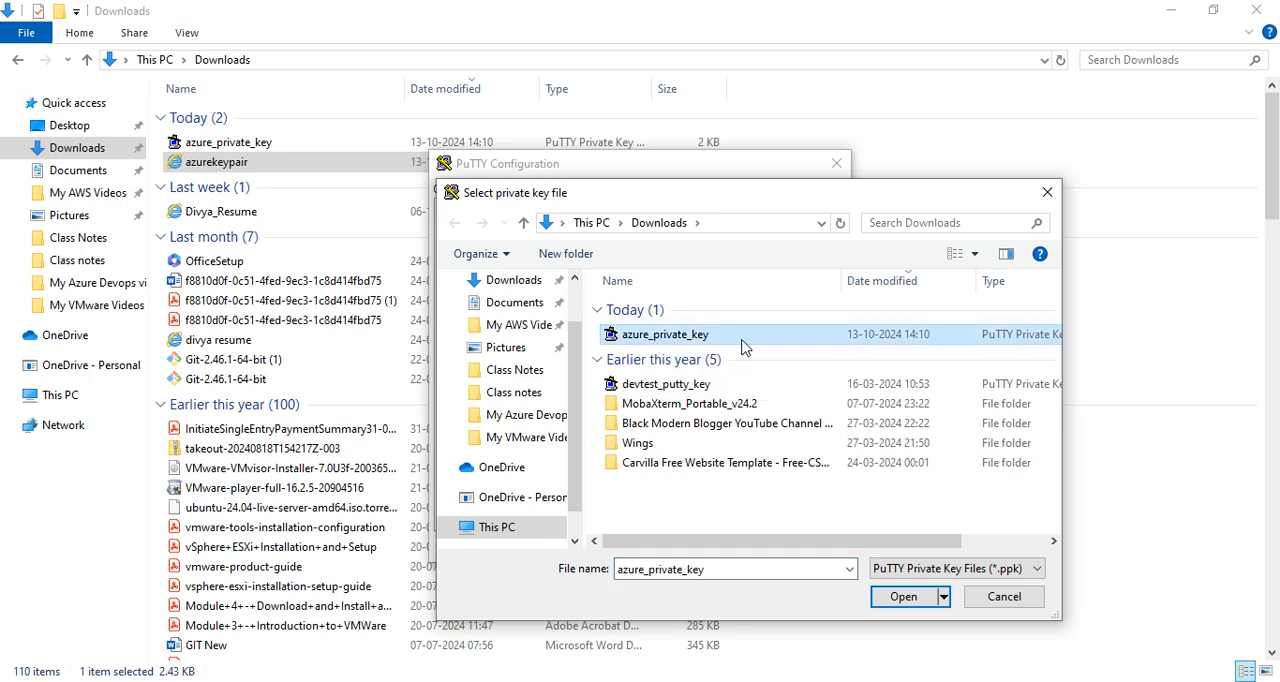
click(903, 597)
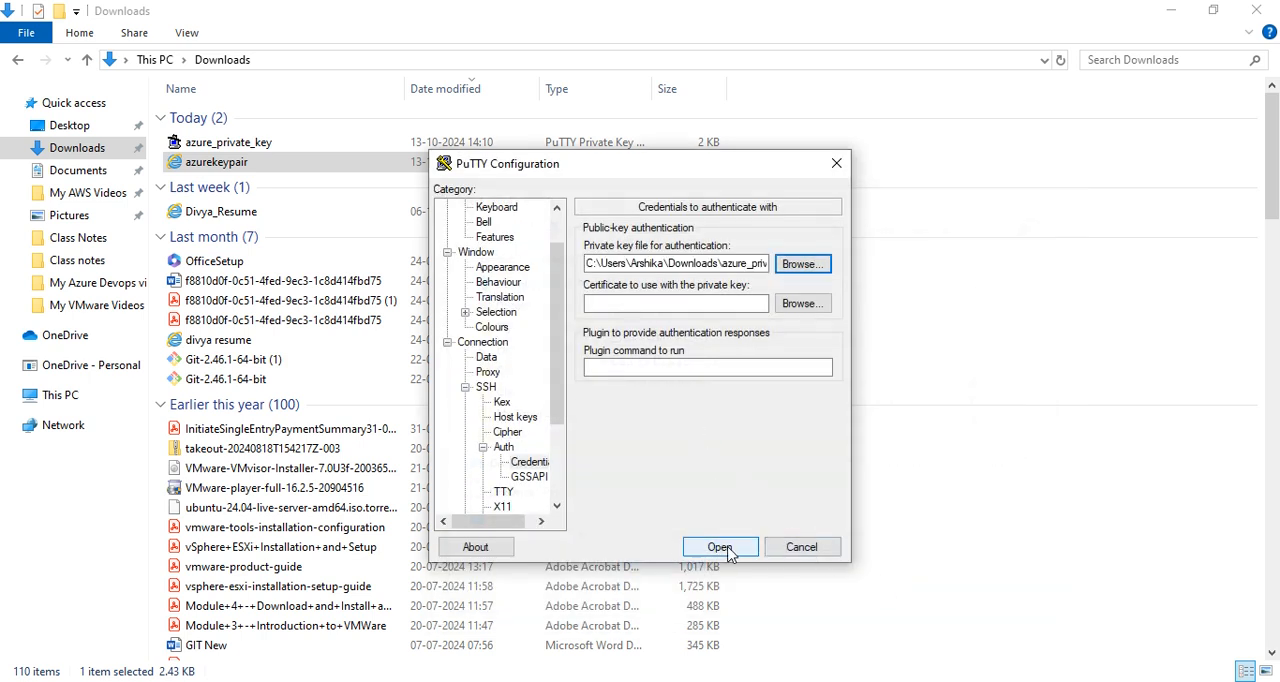
Open the session with the azure_private_key file, try to log in as devtester and close the terminal.
click(720, 547)
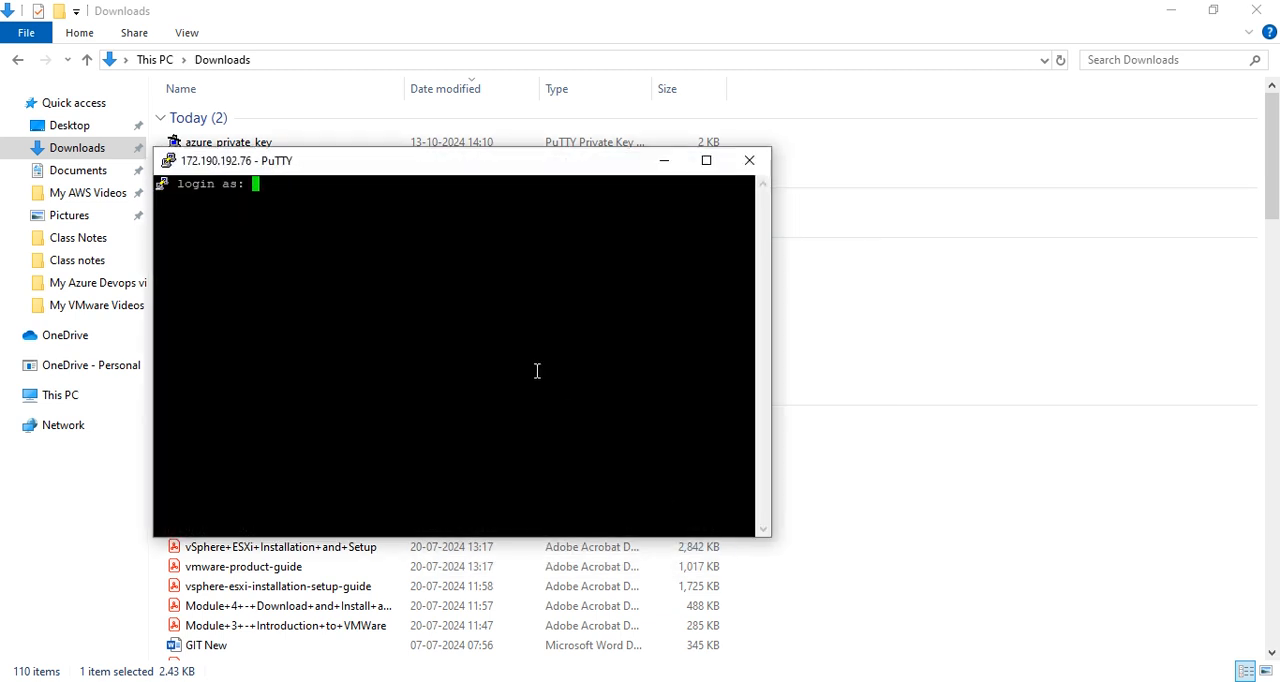
text(devtester)
key(Return)
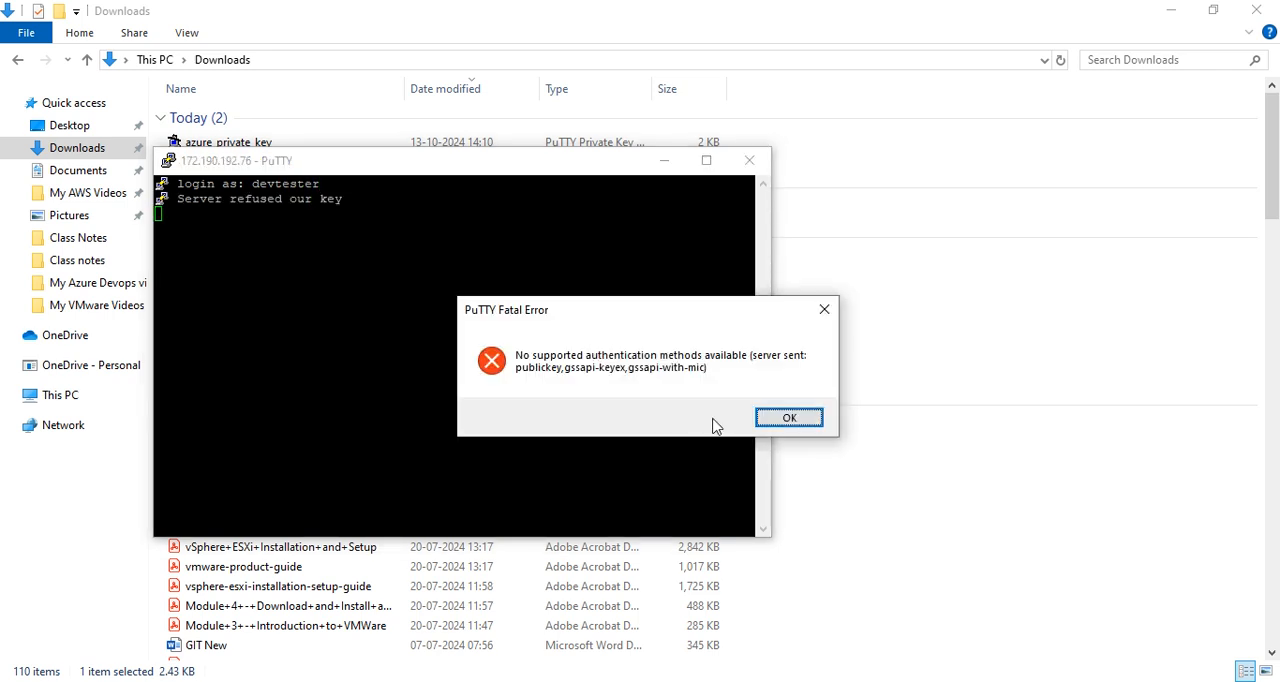
click(789, 418)
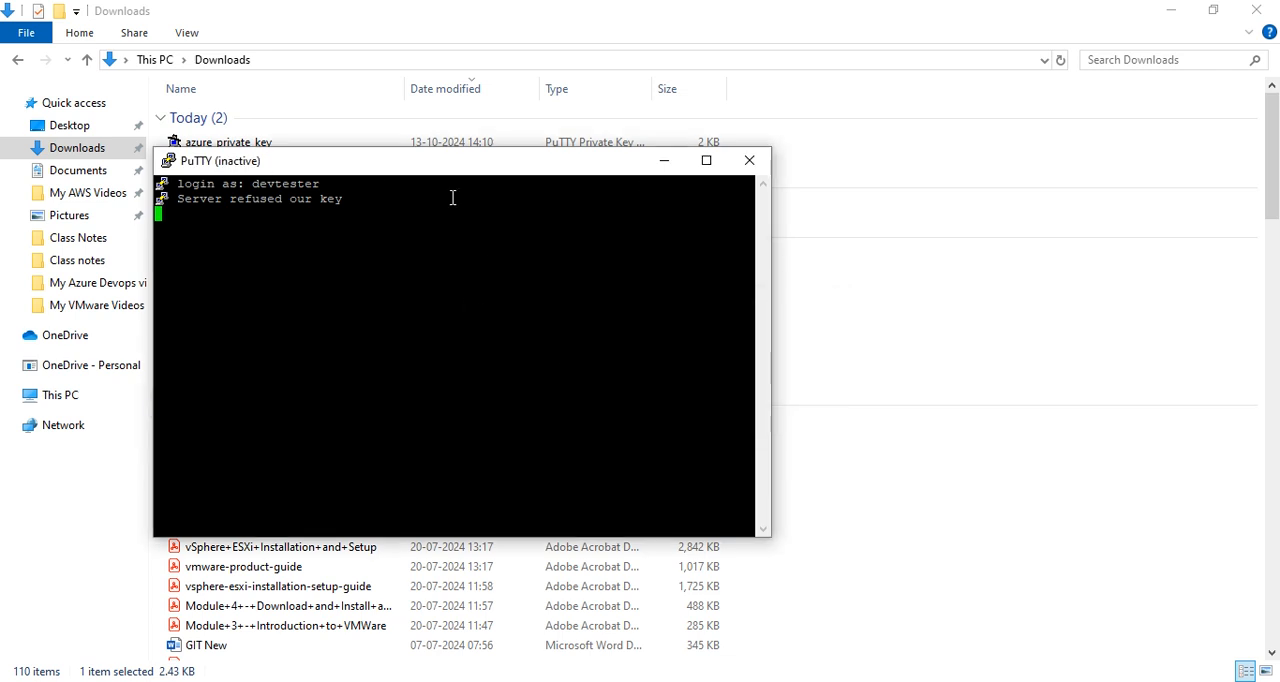
click(749, 160)
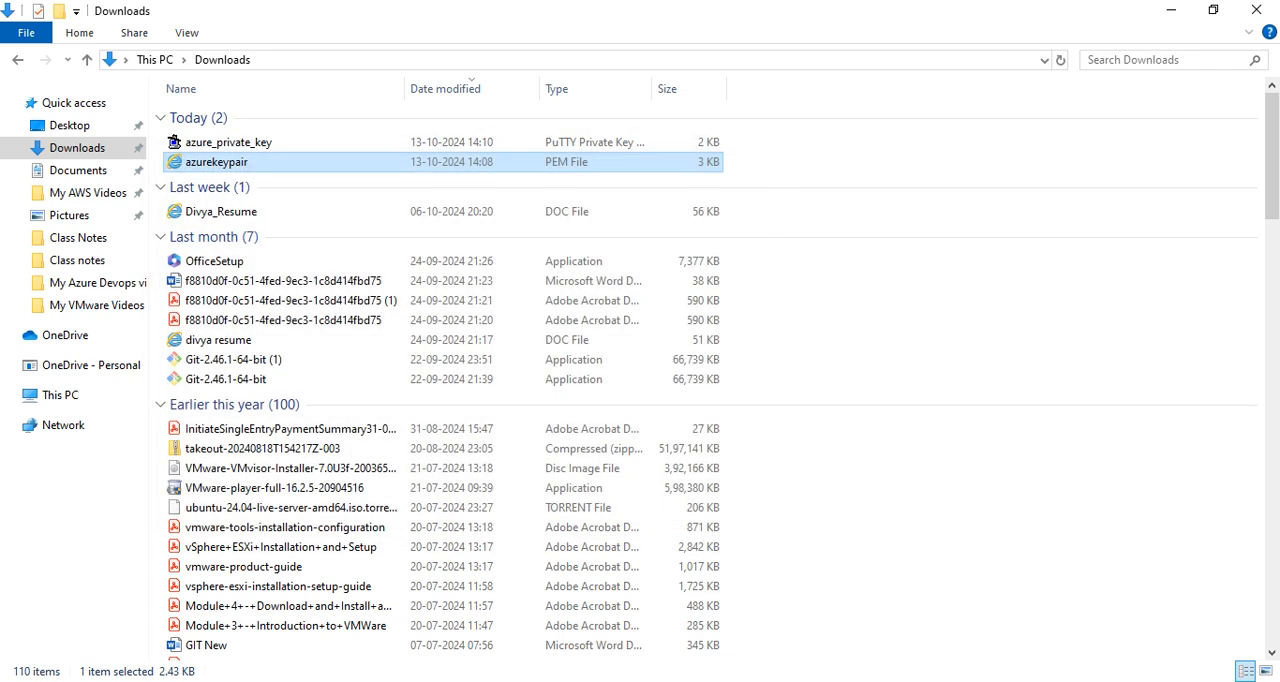
Launch PuTTY again and enter the copied public IP address 172.190.192.76 as the host name.
key(super)
text(put)
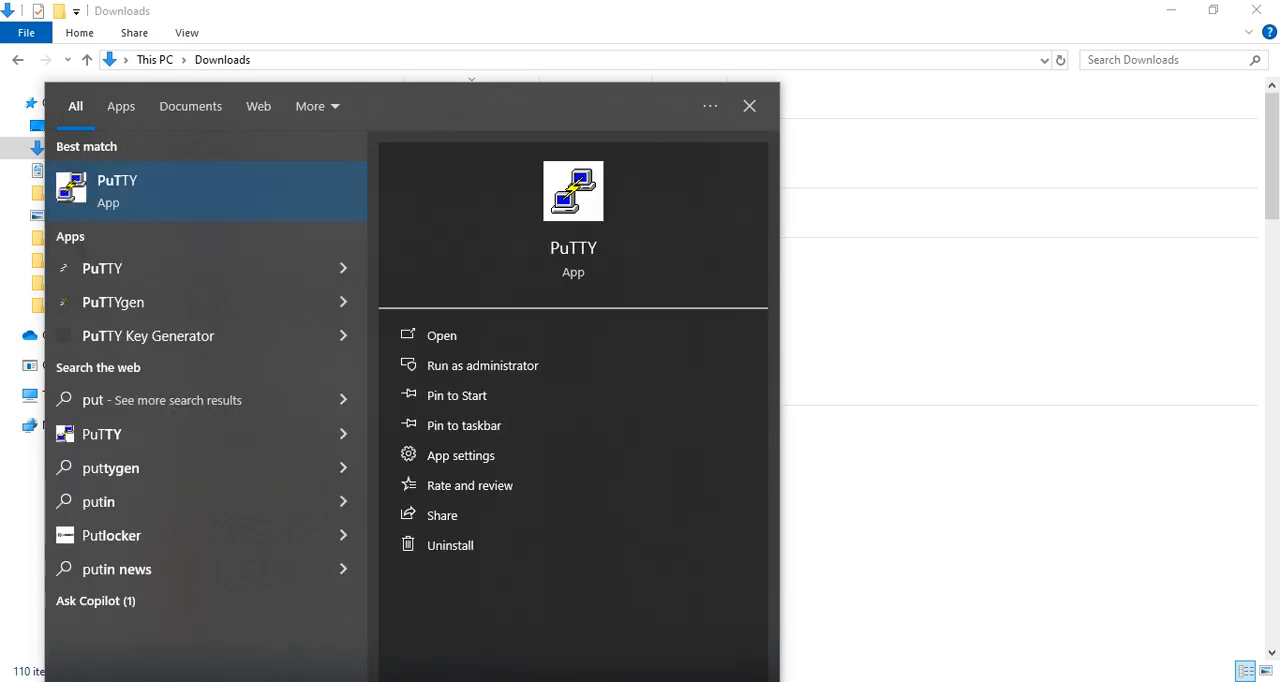
text(ty)
click(146, 210)
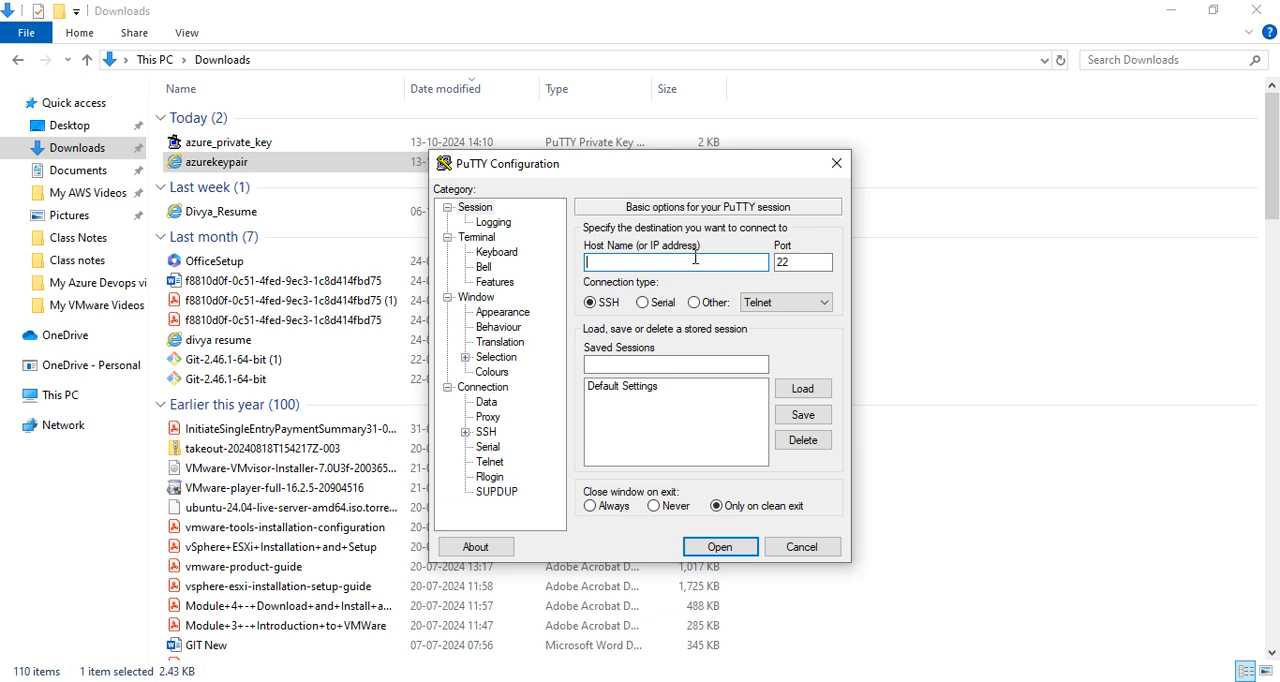
key(ctrl+v)
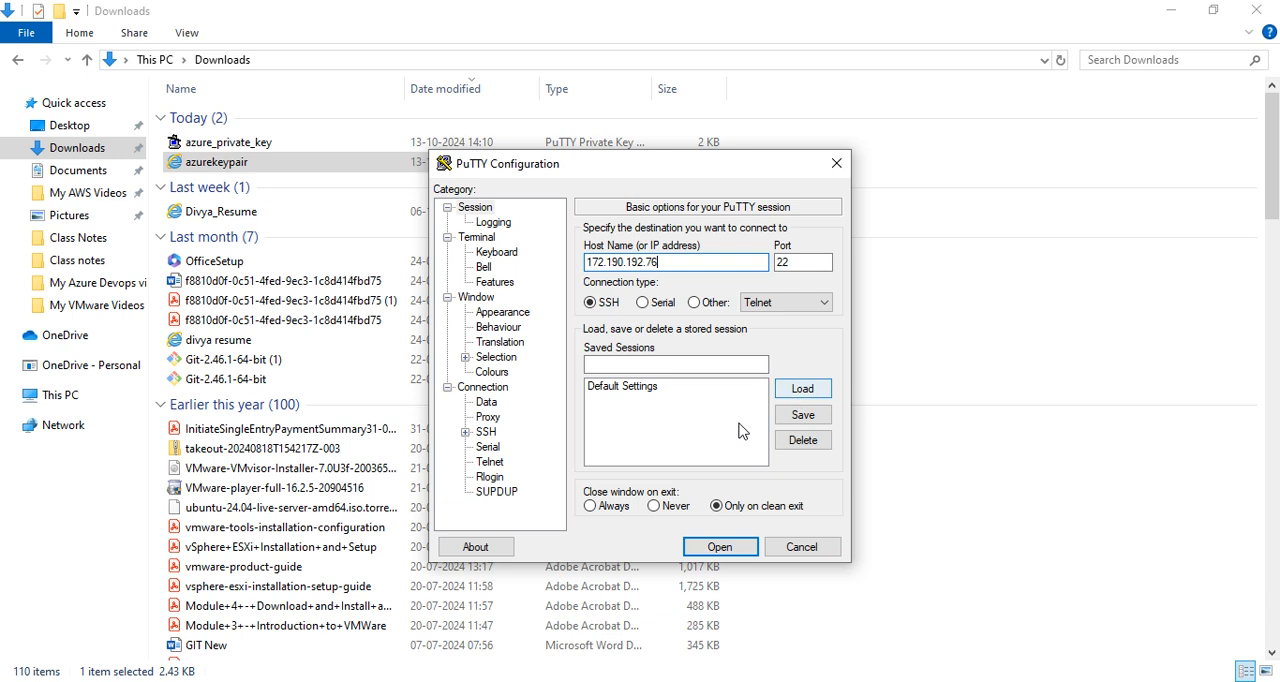
Choose devtest_putty_key from Downloads as the private key file in the SSH authentication credentials.
click(465, 433)
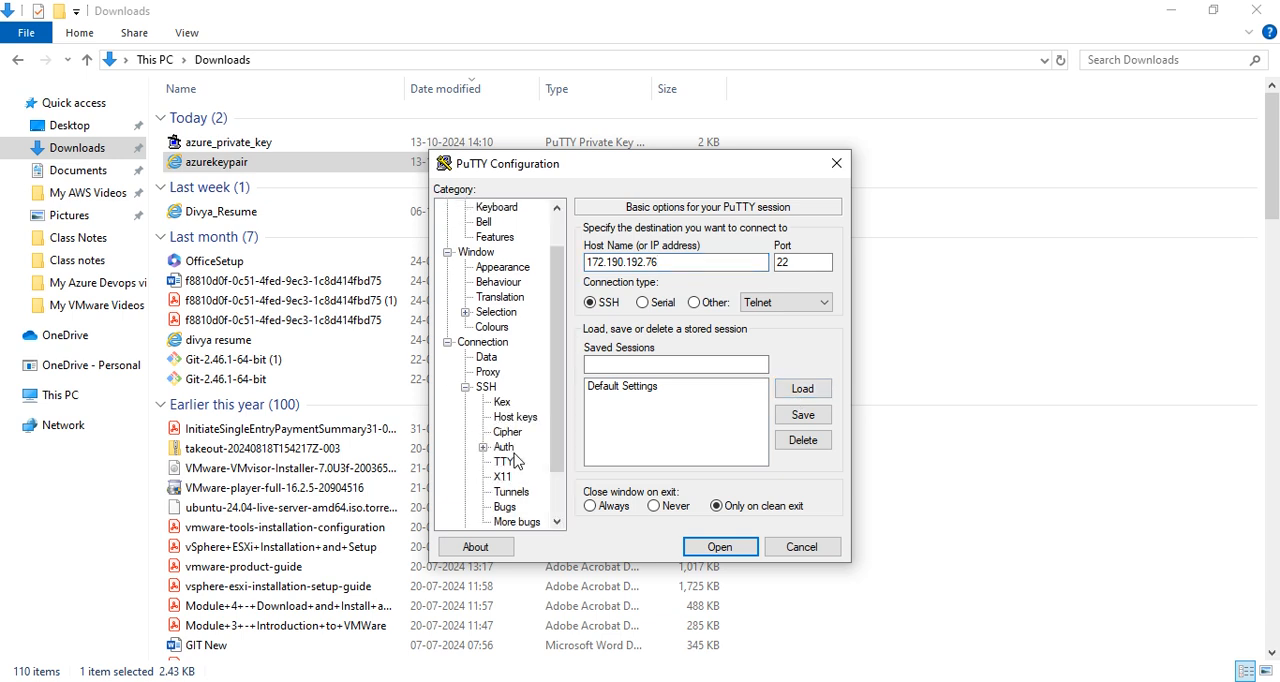
click(483, 447)
click(533, 461)
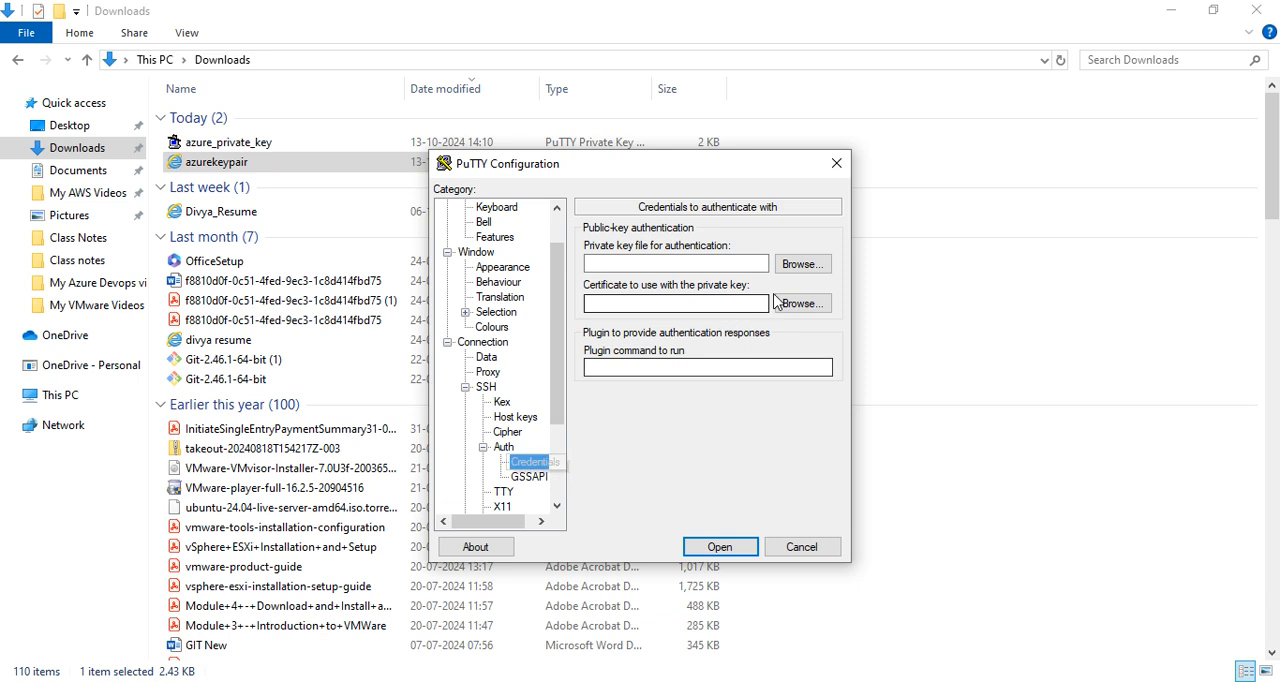
click(806, 264)
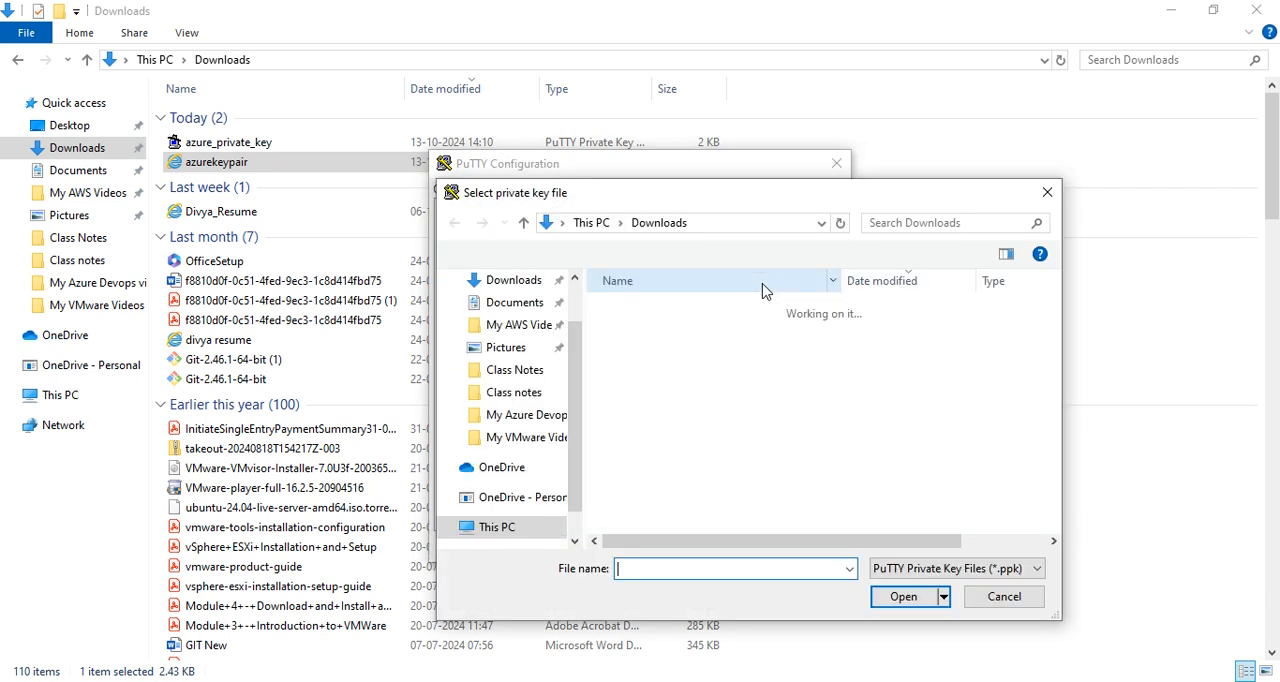
click(720, 384)
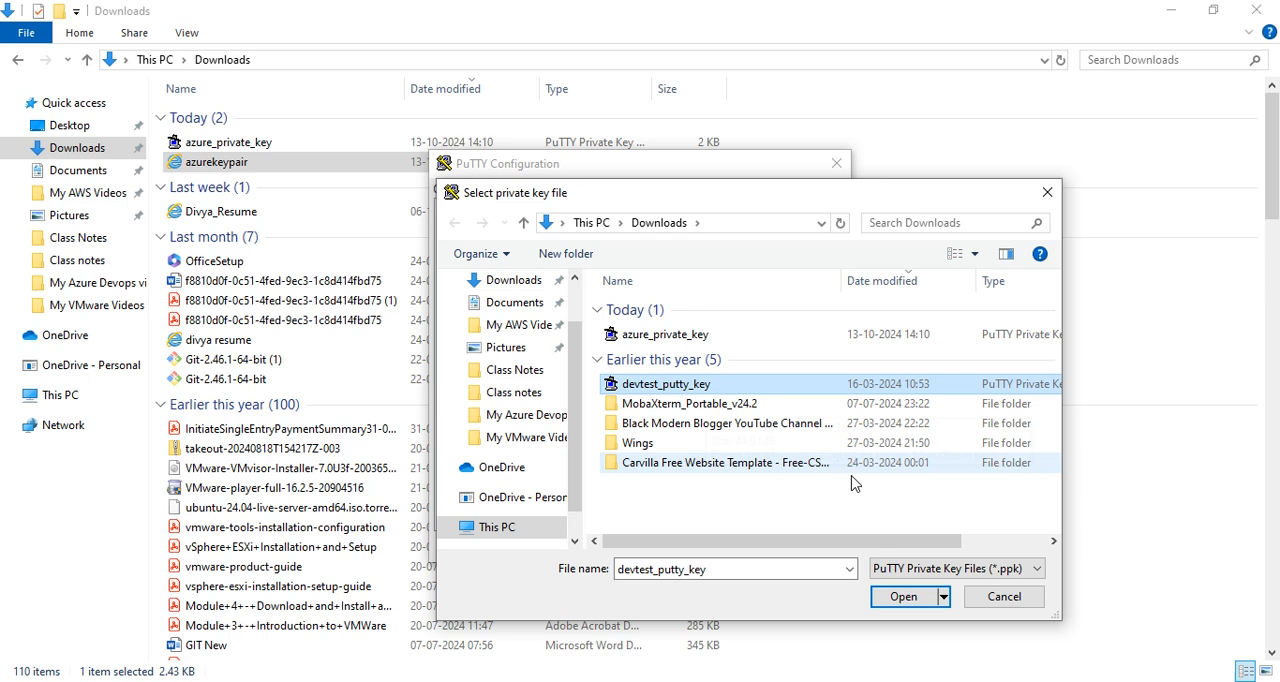
click(898, 598)
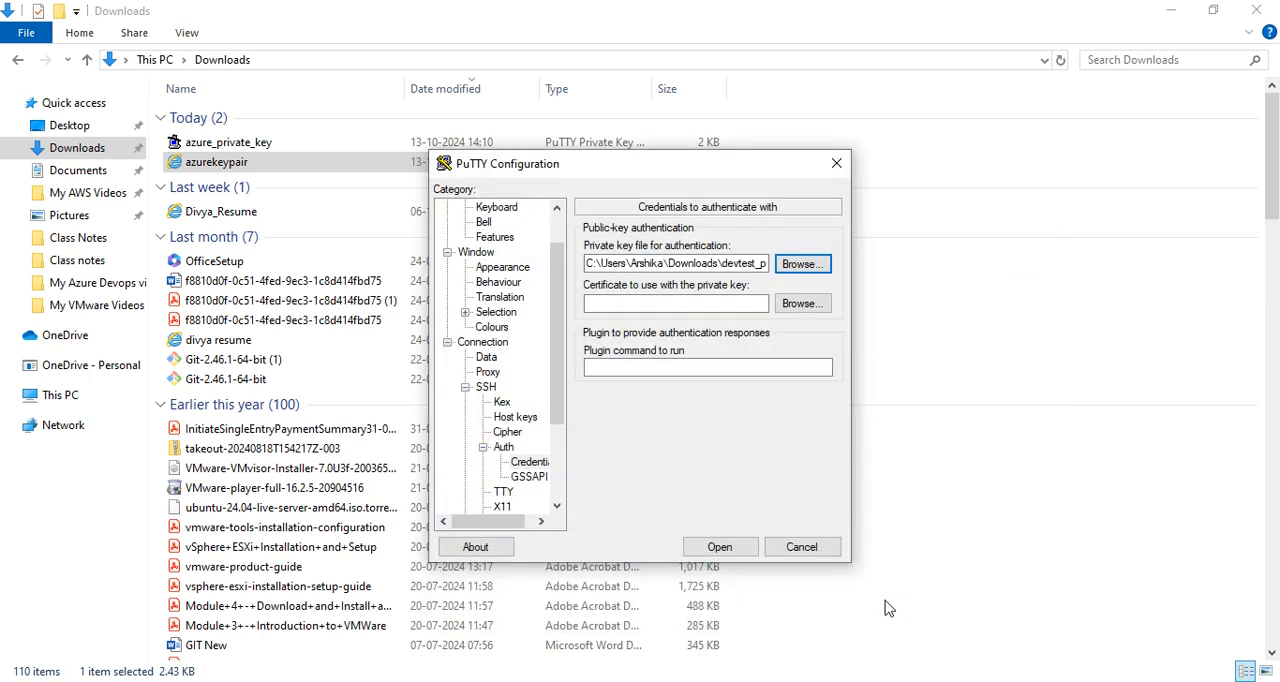
Open the session with the devtest_putty_key file, try to log in as devtester and close the terminal.
click(720, 547)
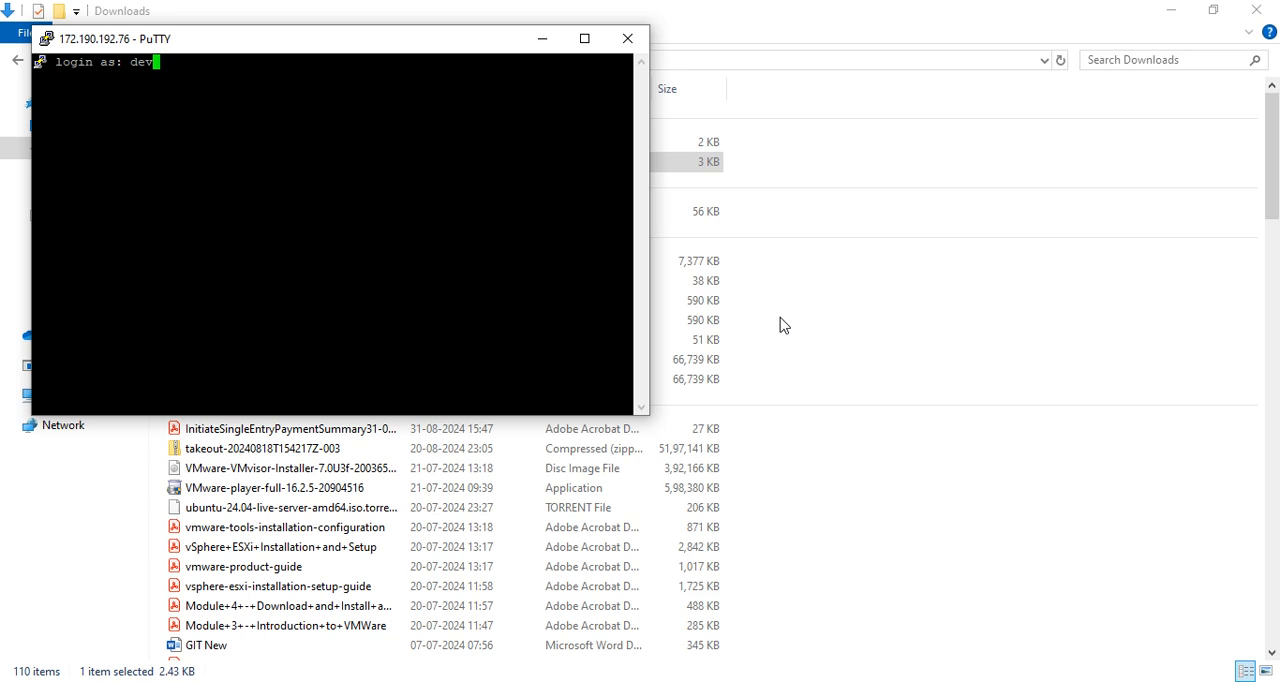
key(Return)
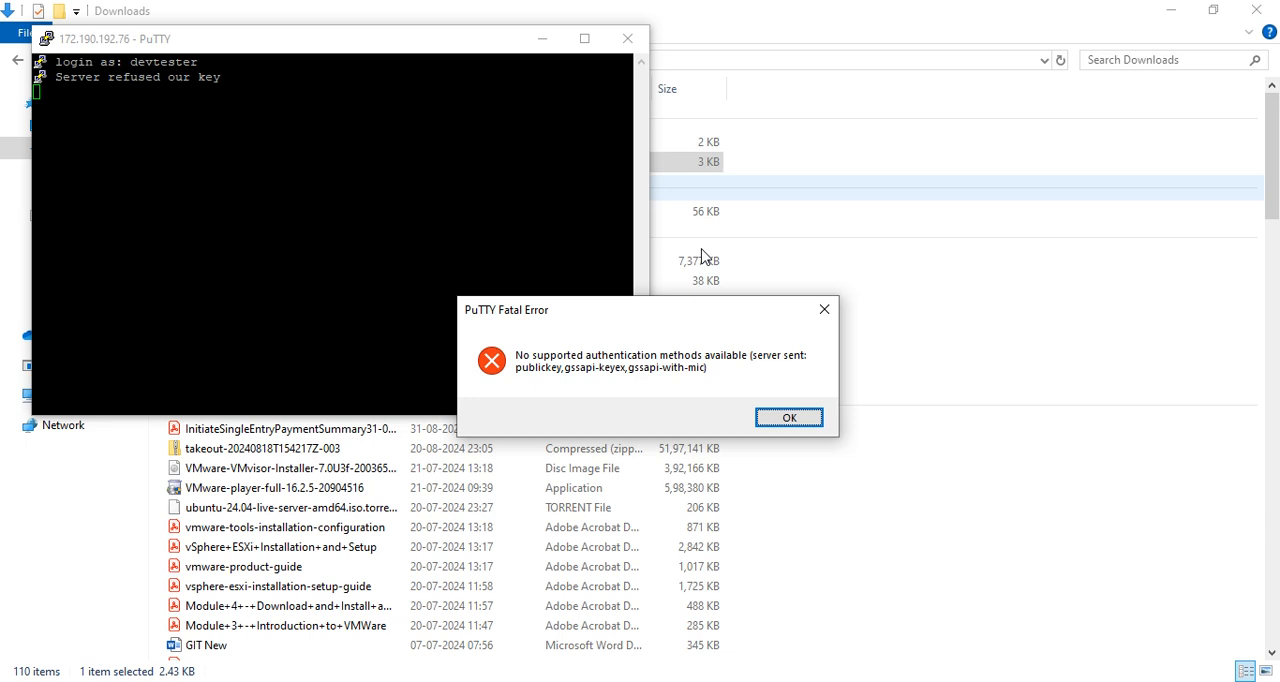
click(776, 419)
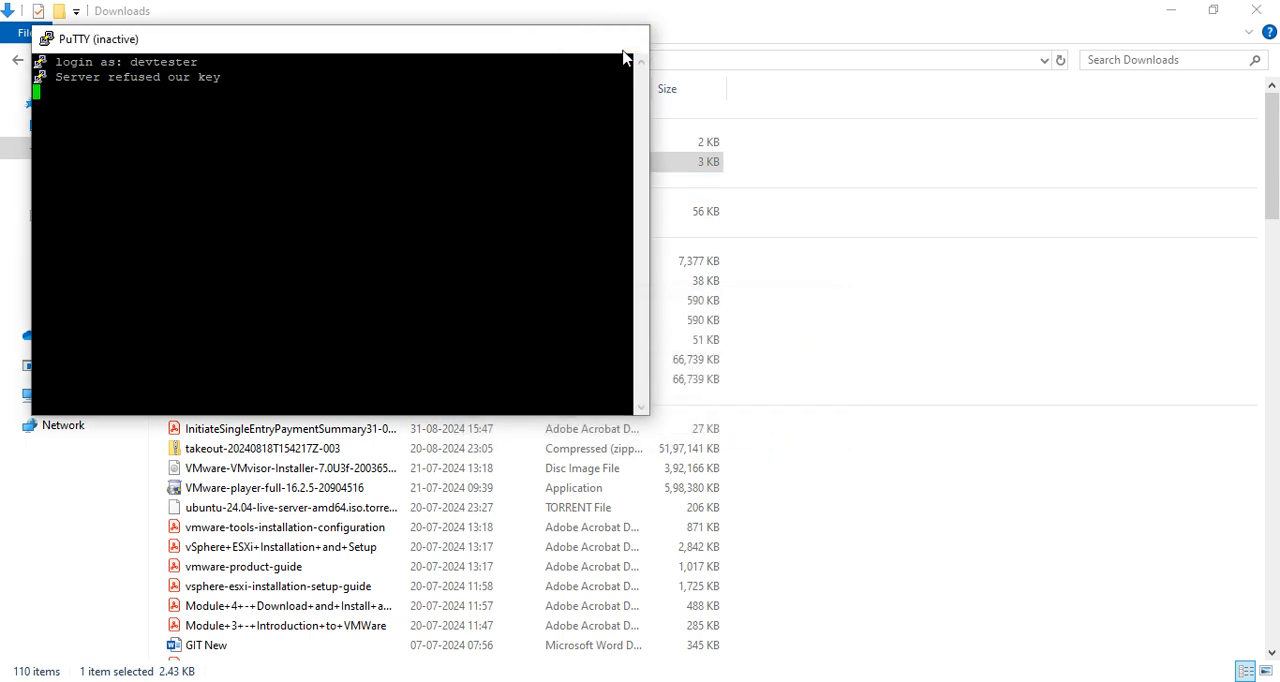
click(627, 38)
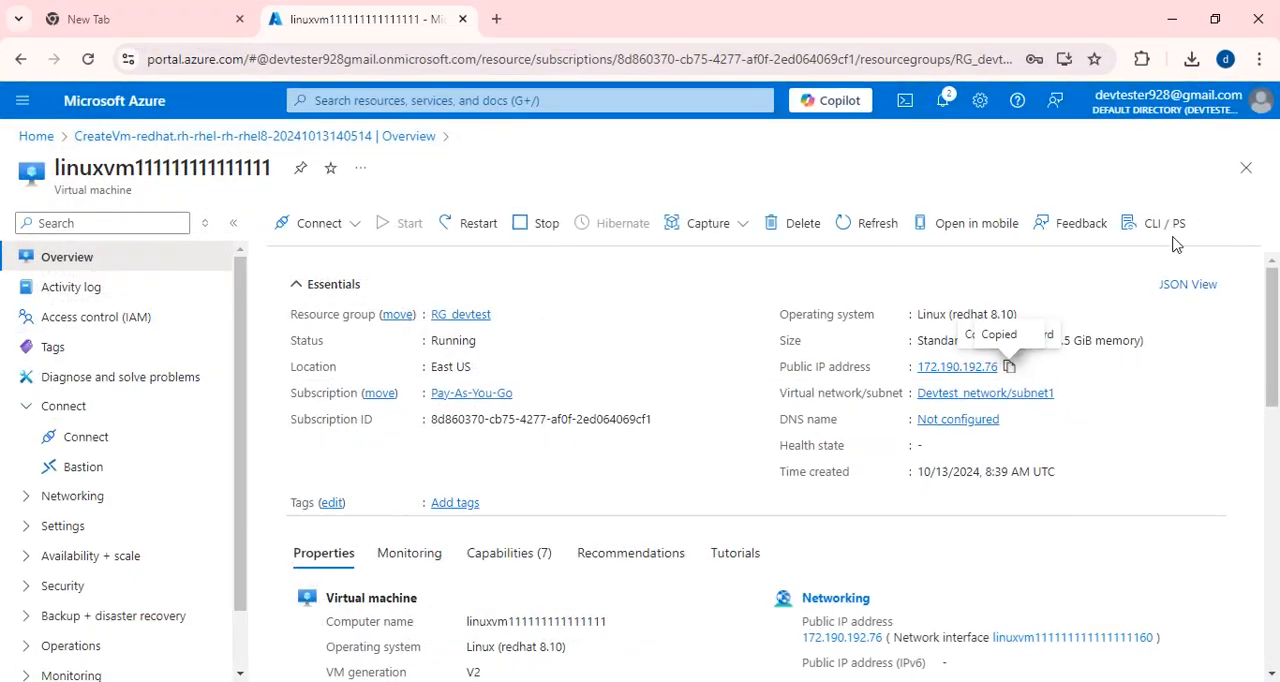
Refresh the Linux VM's overview in the Azure portal and copy its public IP address.
click(872, 226)
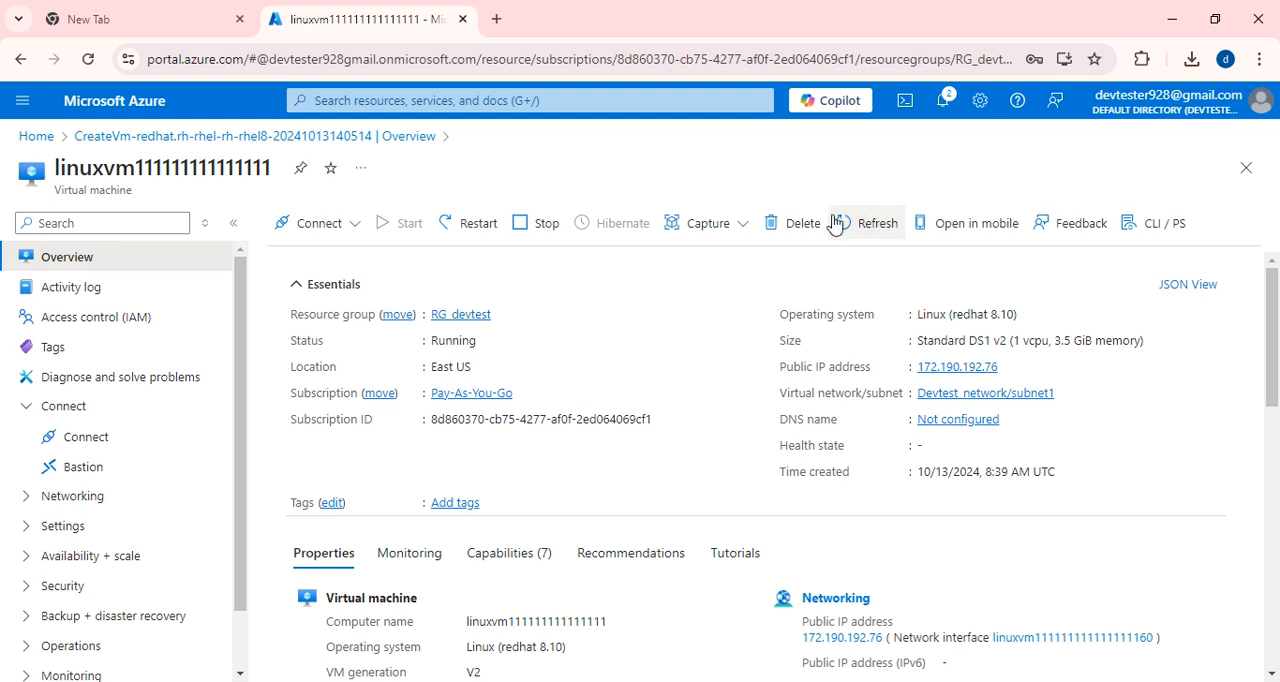
scroll(753, 470, down, 1)
scroll(755, 476, down, 2)
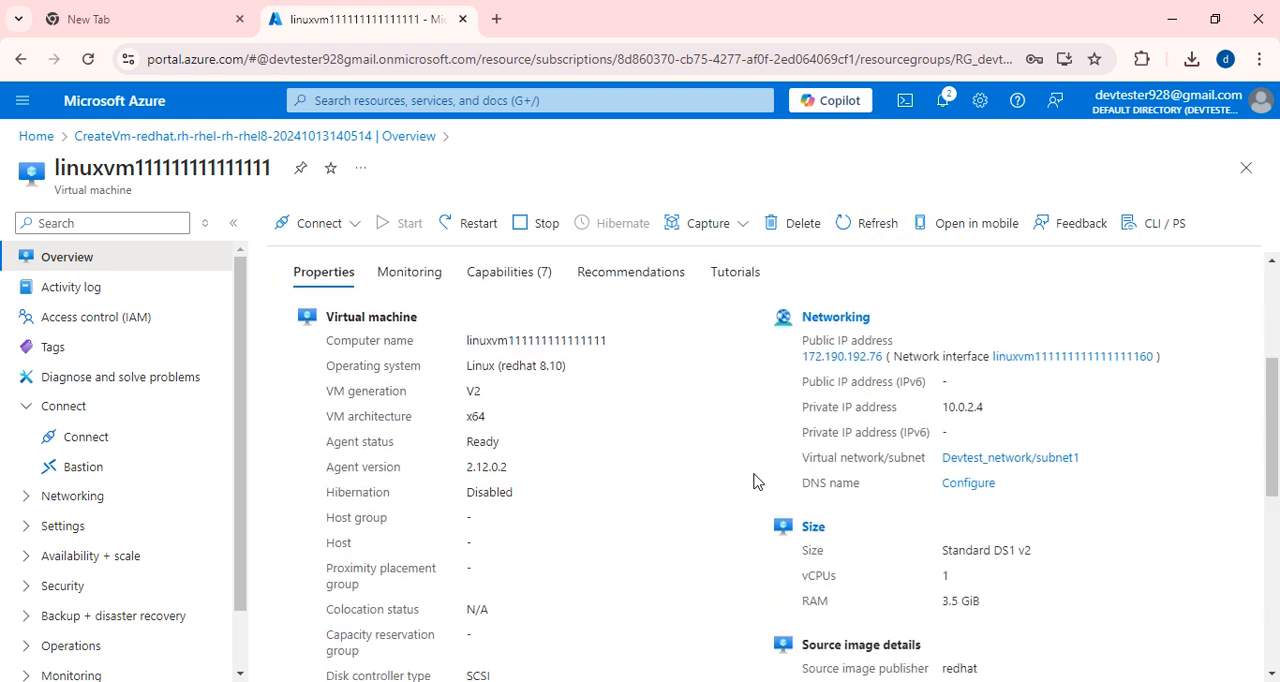
scroll(756, 481, down, 4)
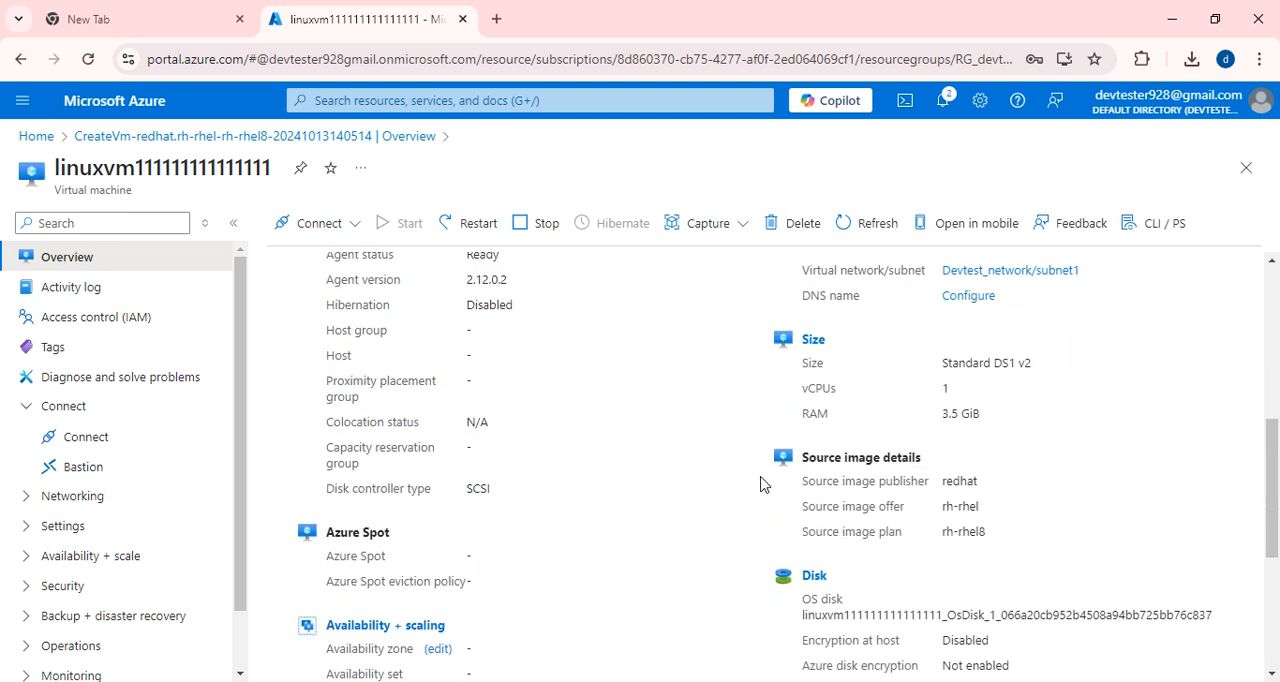
scroll(760, 482, up, 7)
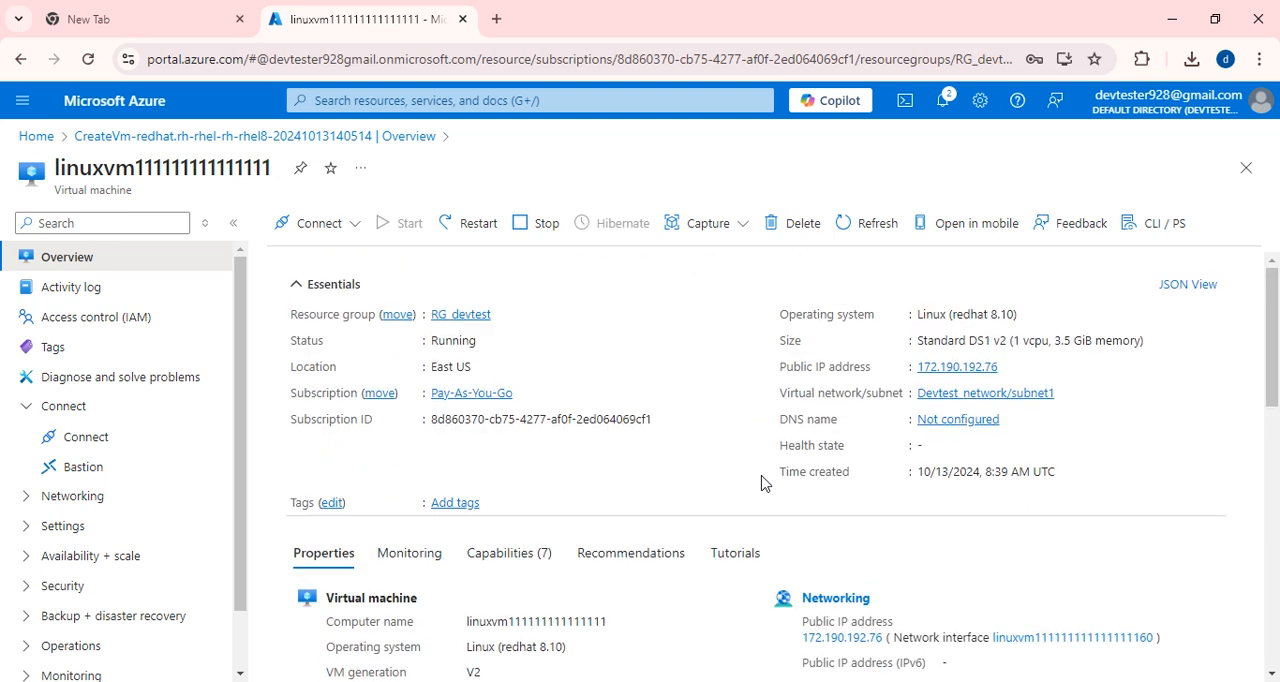
click(1009, 368)
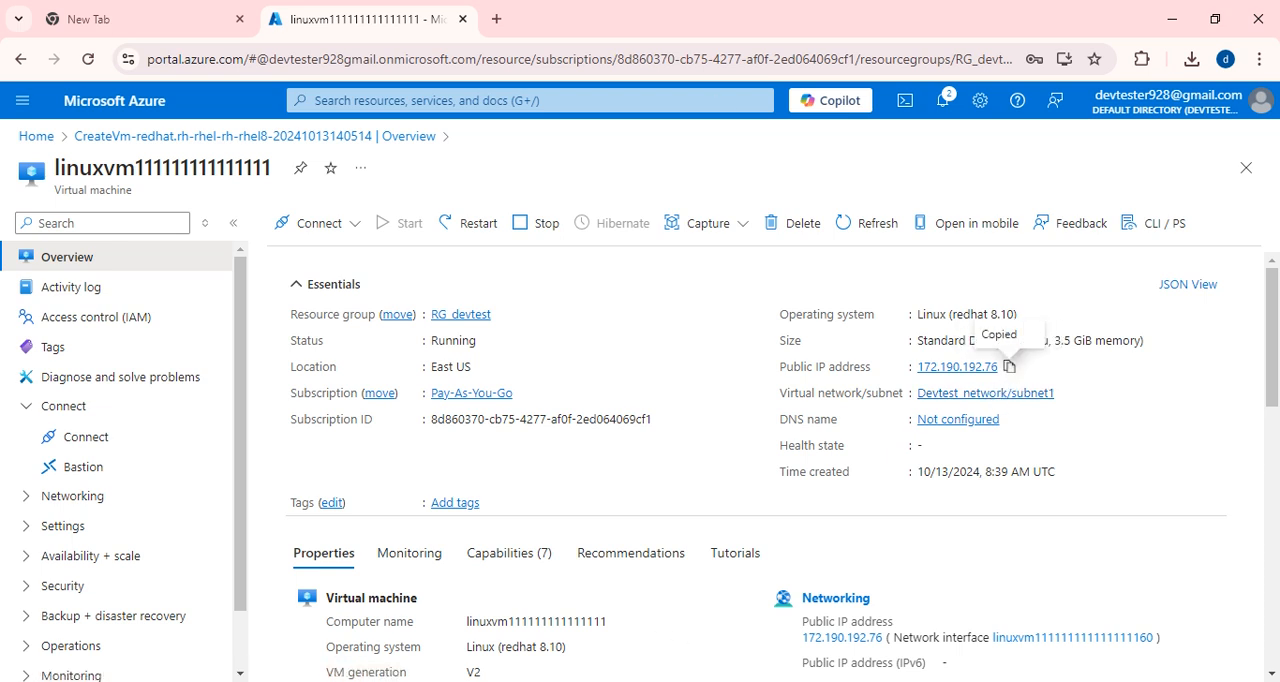
Launch PuTTY and paste the copied public IP address 172.190.192.76 as the host name.
key(super)
text(pi)
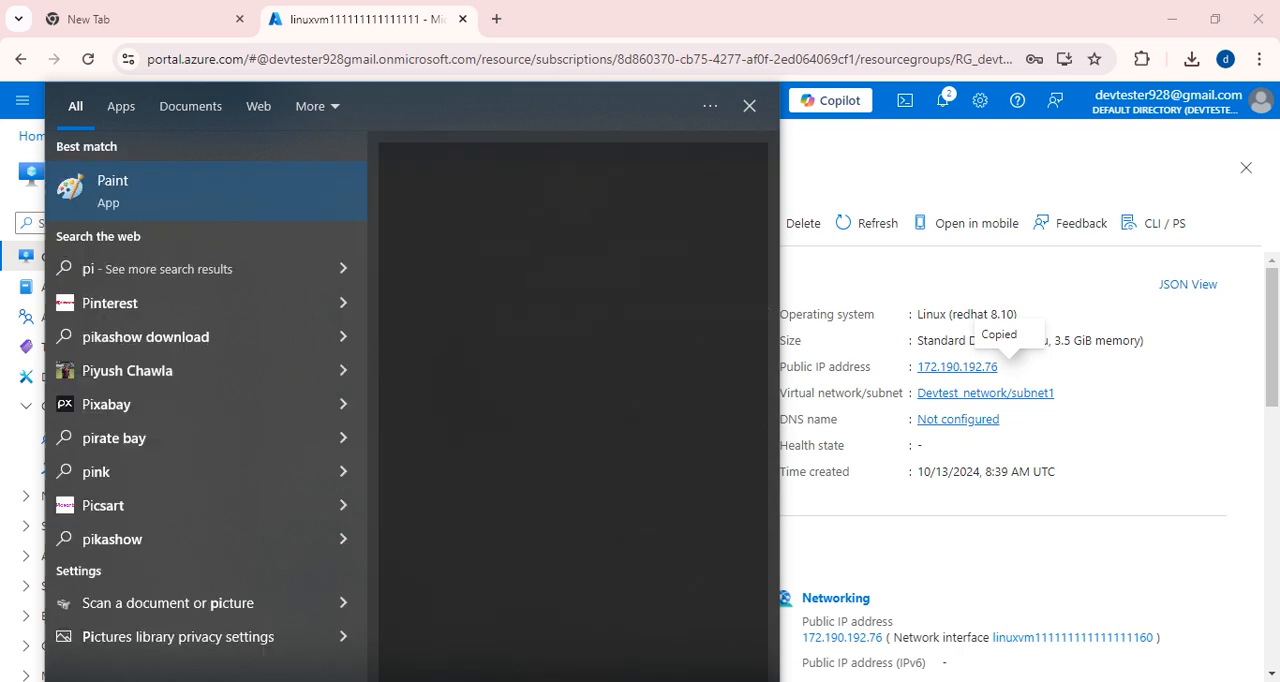
key(BackSpace)
text(utty)
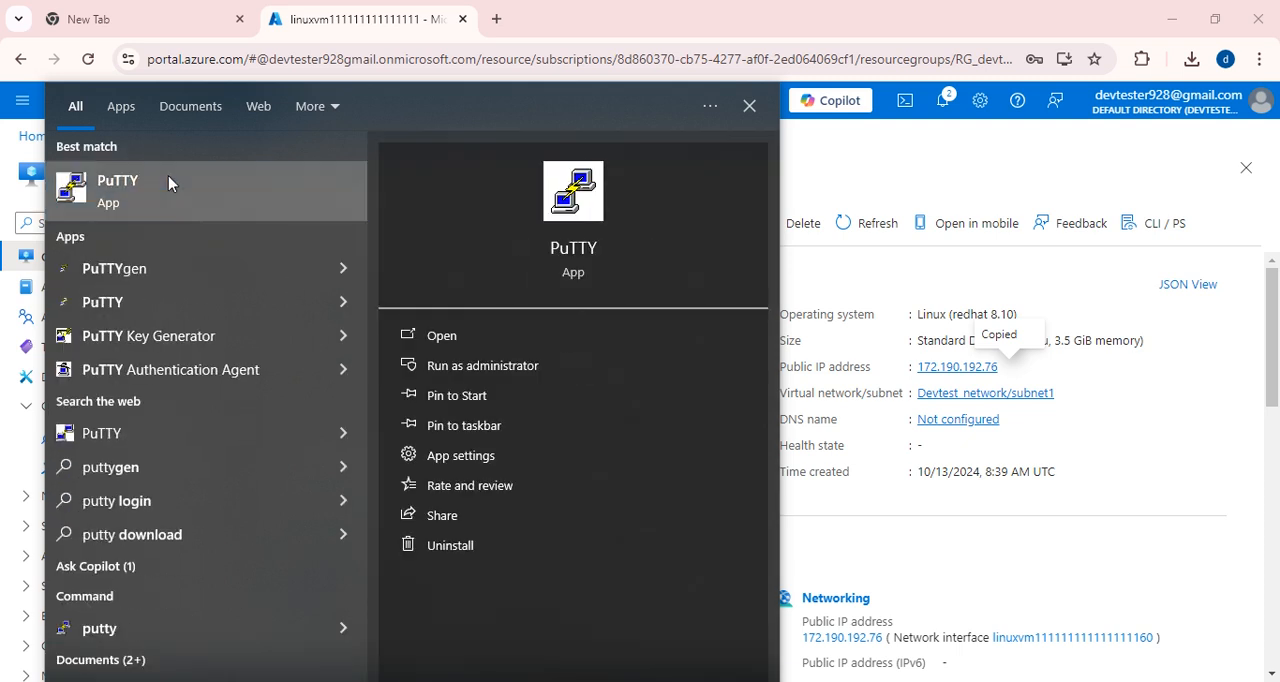
click(169, 178)
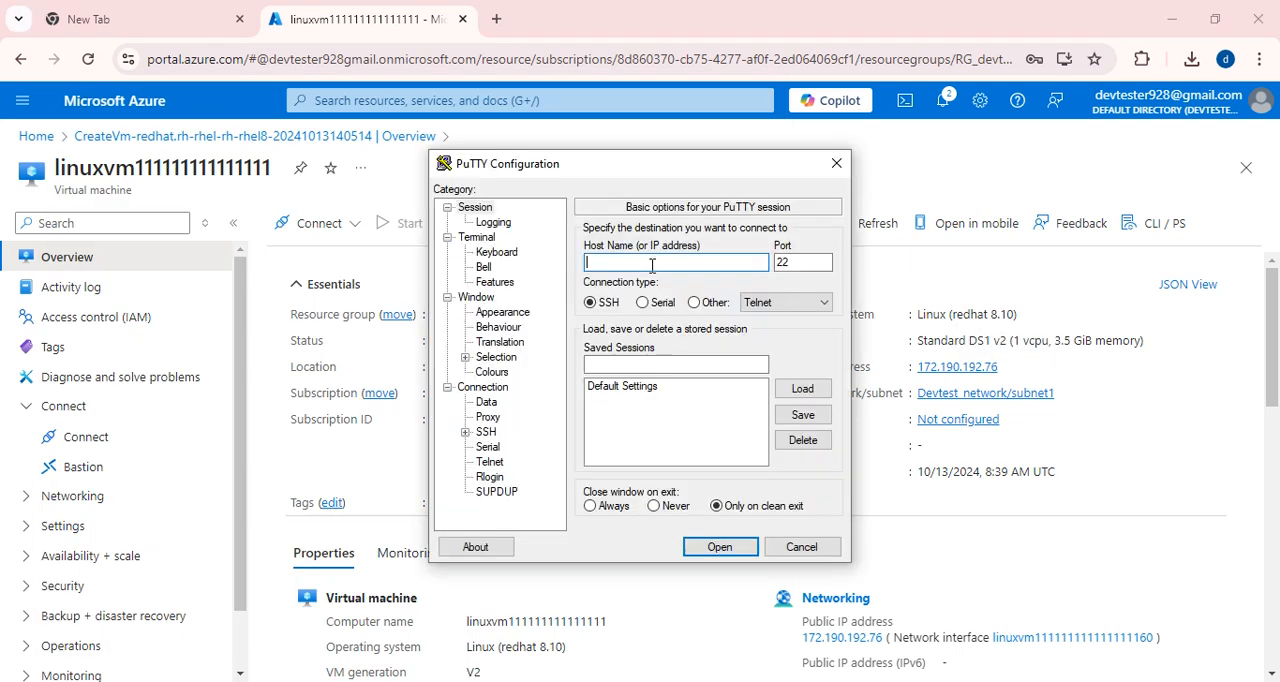
key(ctrl+v)
Open the session without a private key file, try to log in as devtester and close the terminal.
click(720, 547)
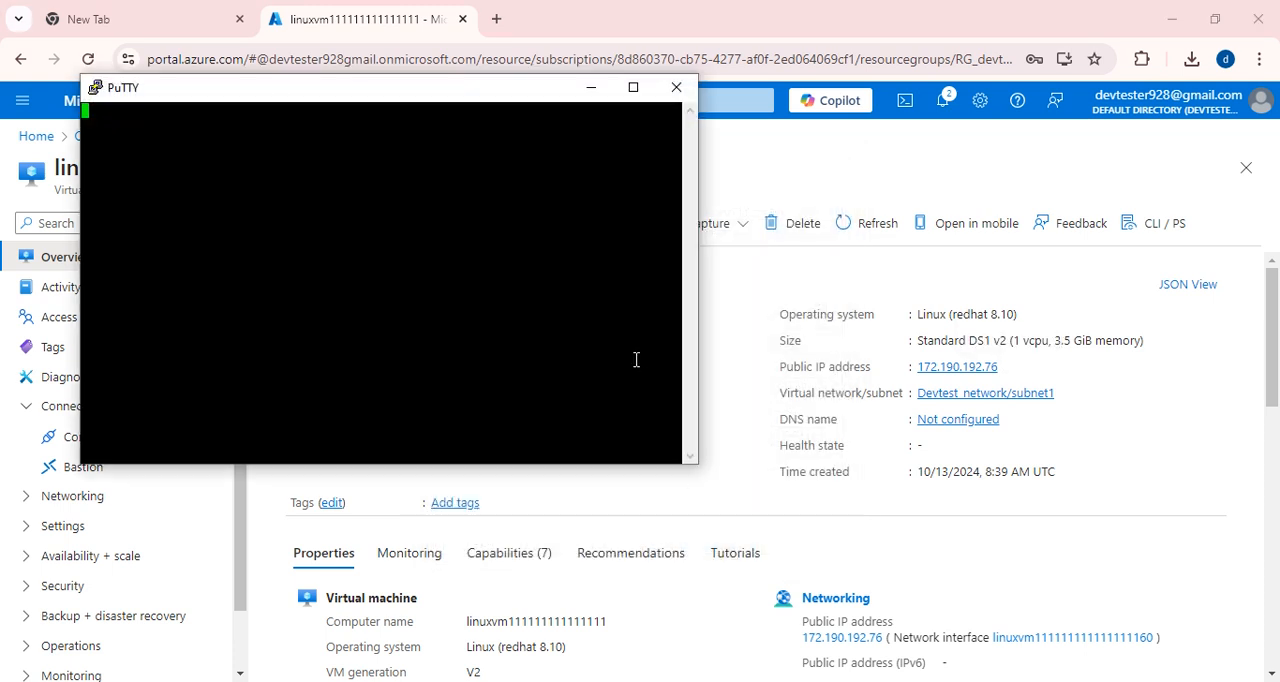
text(d)
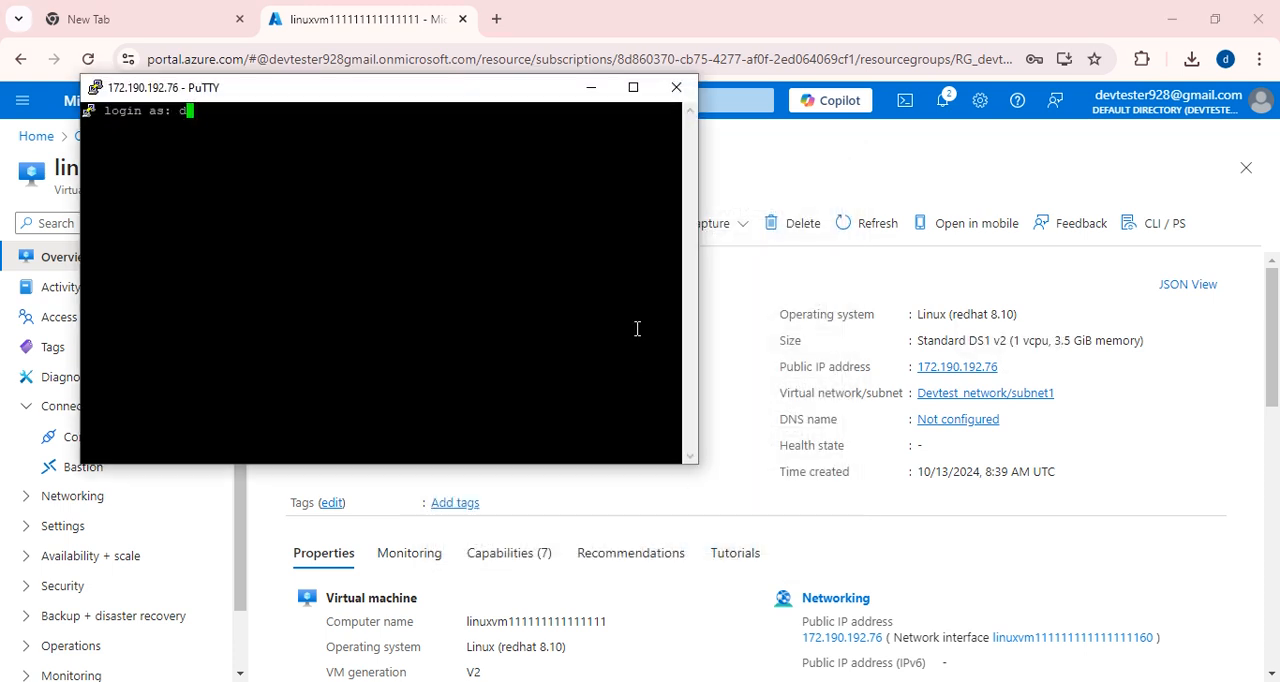
text(evtester)
key(Return)
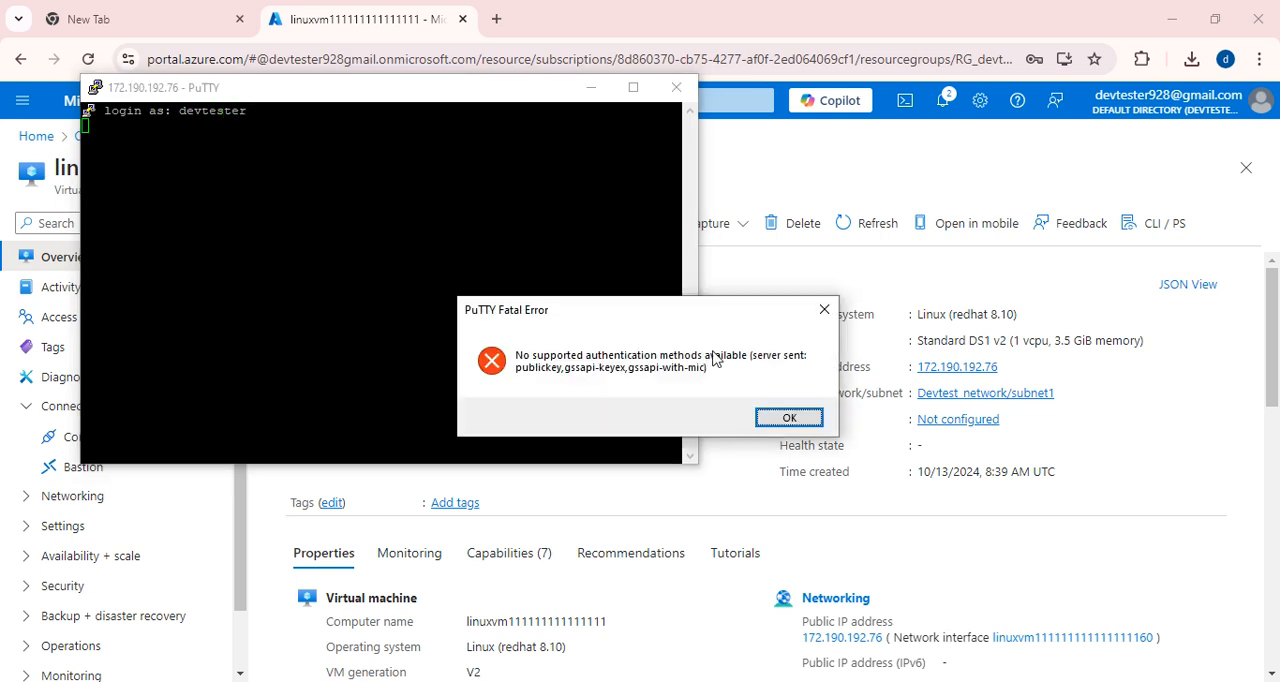
click(789, 417)
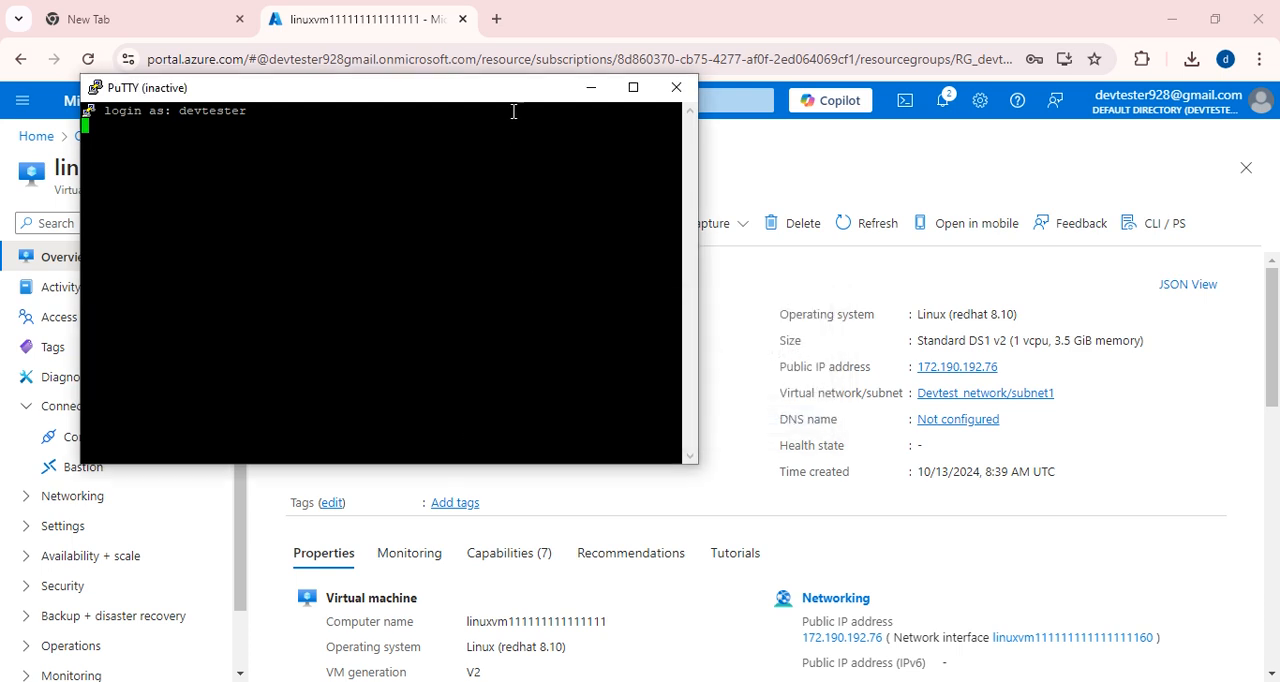
click(676, 90)
Launch PuTTY once more and enter the Linux VM's public IP address 172.190.192.76 as the host name.
key(super)
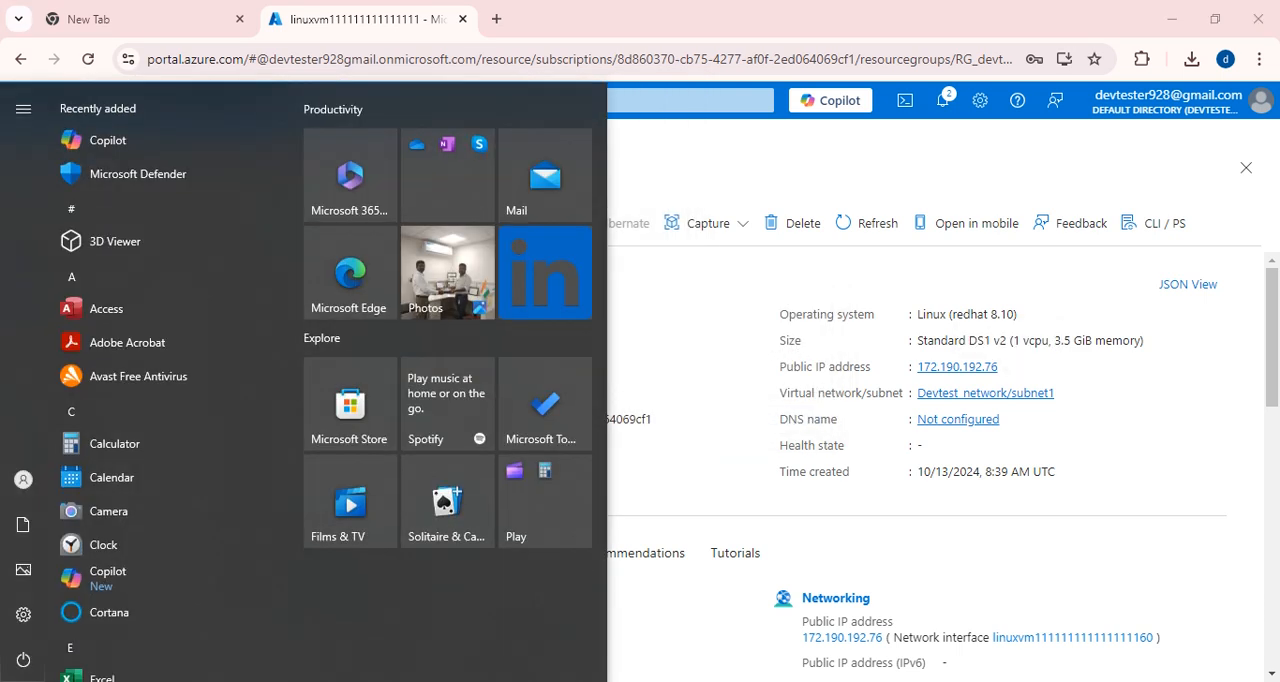
text(putty)
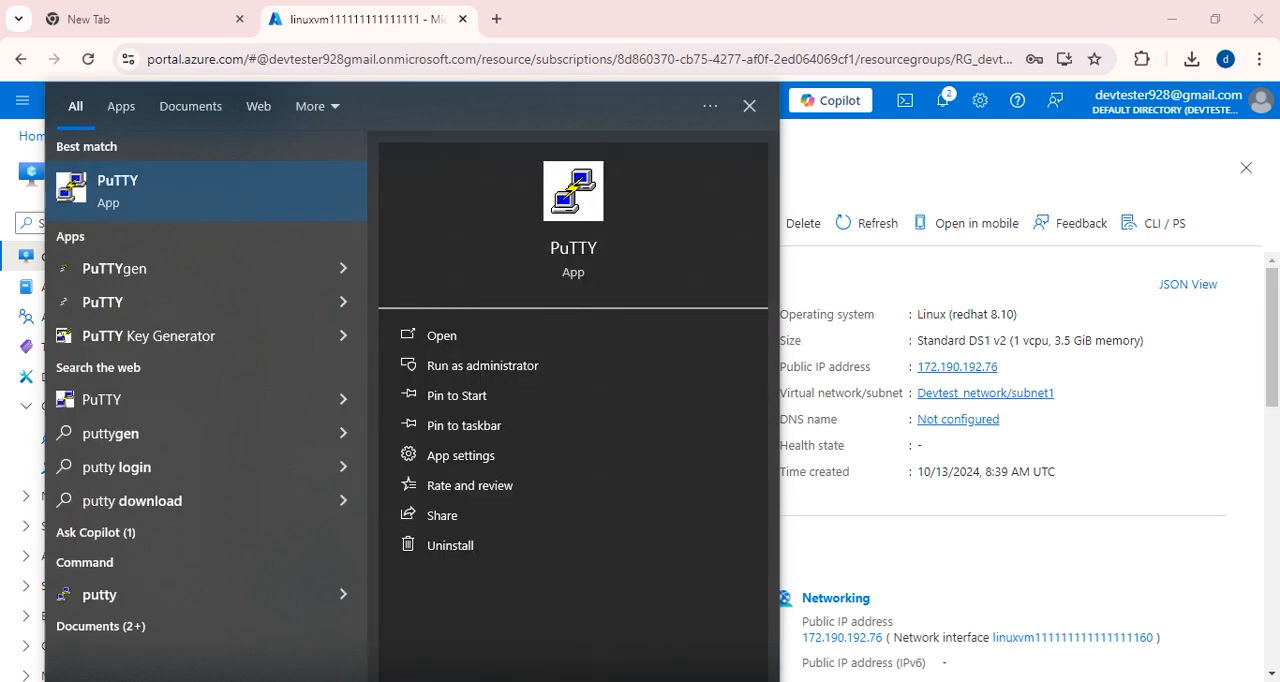
click(142, 215)
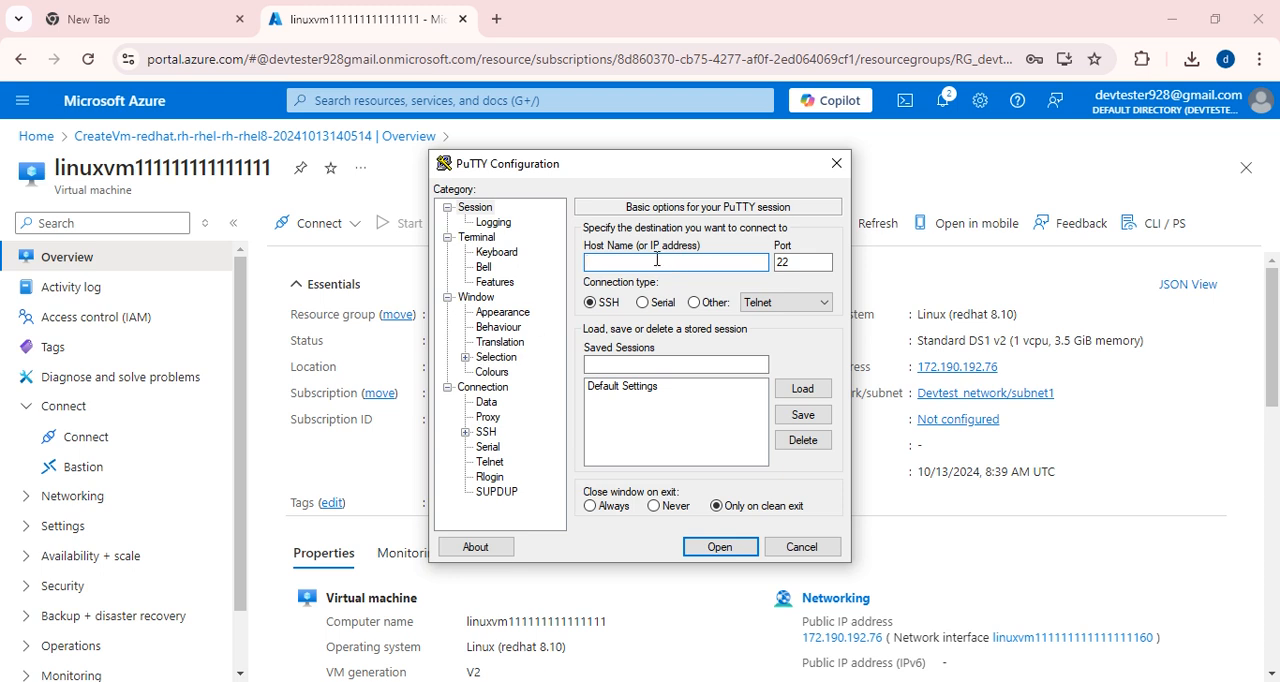
key(ctrl+v)
Select azure_private_key from Downloads as the private key file for the new session's SSH authentication.
click(465, 432)
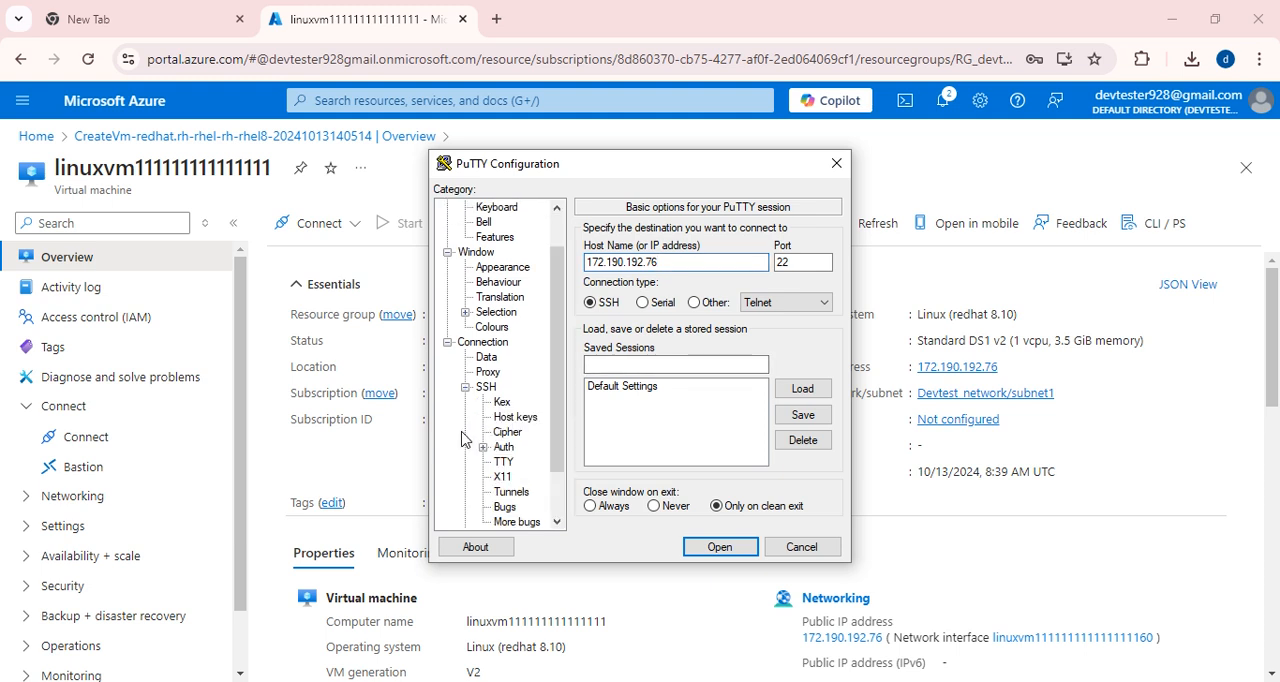
click(483, 447)
click(529, 462)
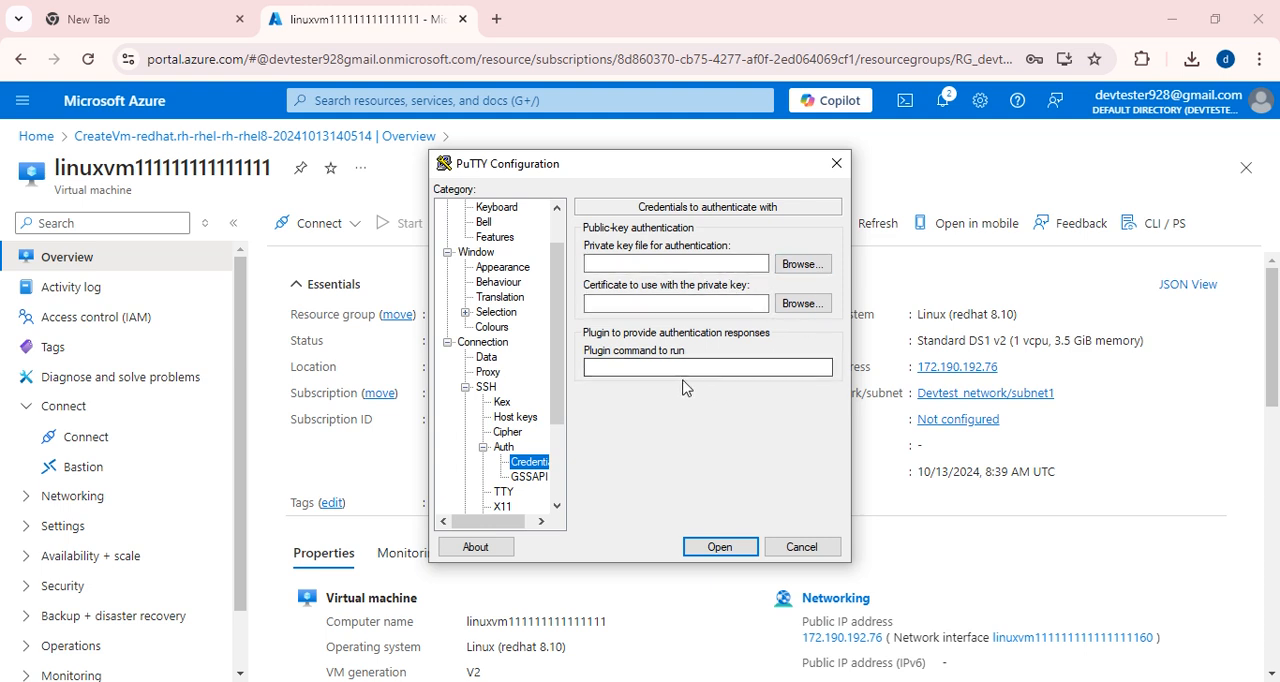
click(803, 268)
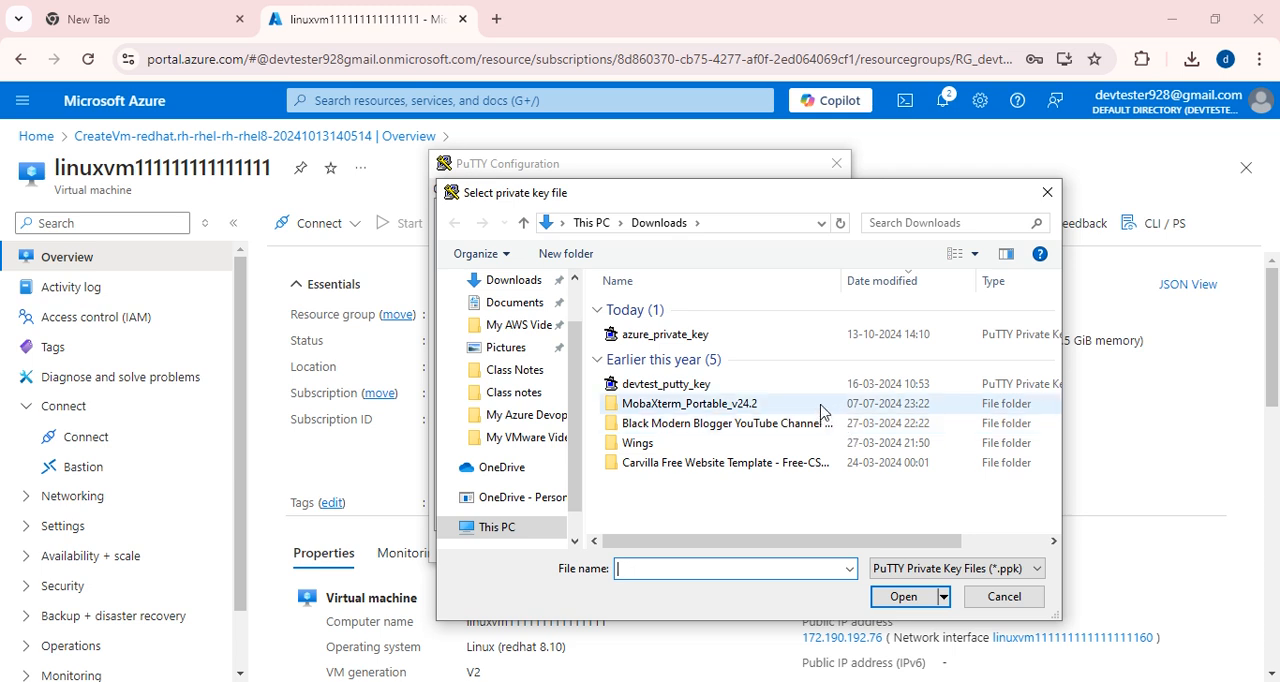
drag(1088, 294, 1177, 322)
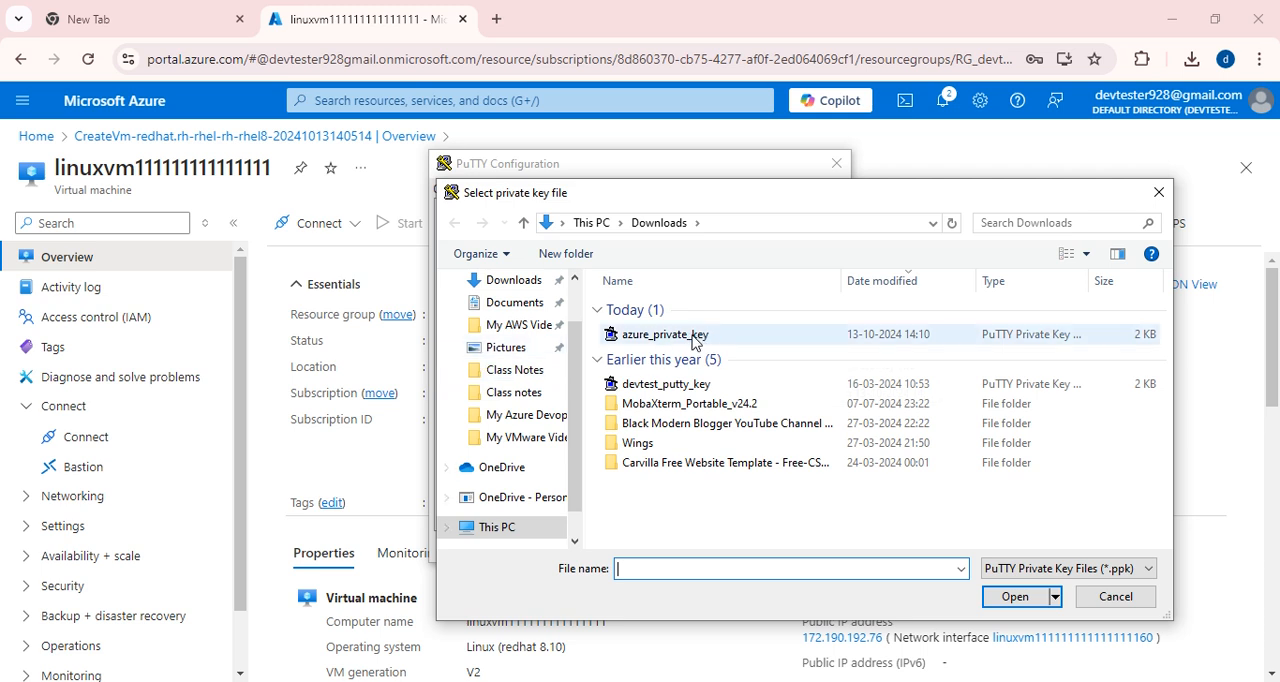
click(645, 340)
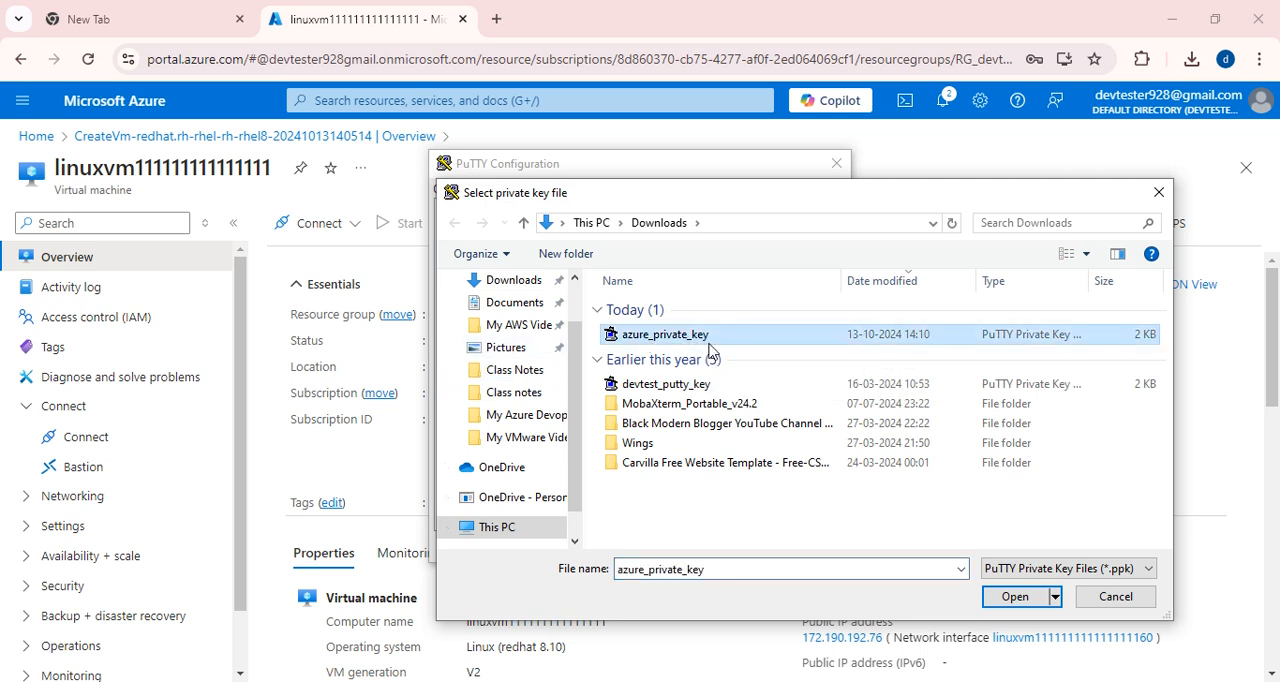
click(1013, 597)
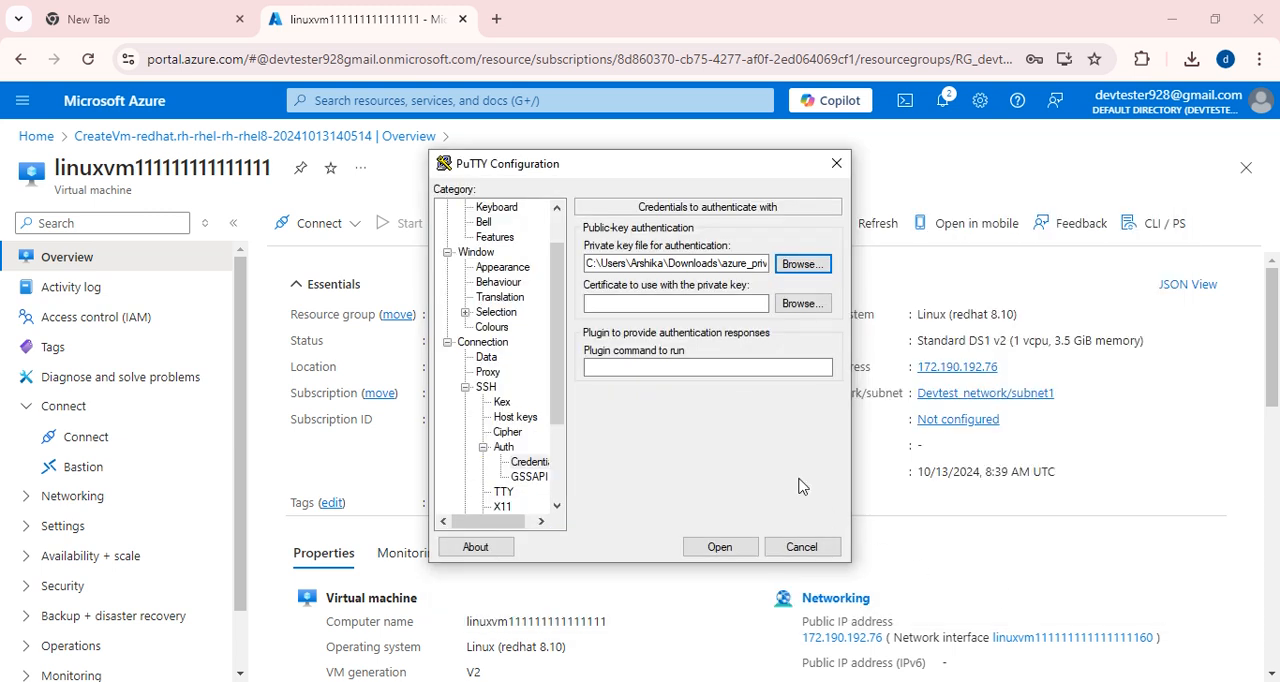
Open the SSH session to 172.190.192.76 and move its terminal window clear of the VM's property list.
click(719, 547)
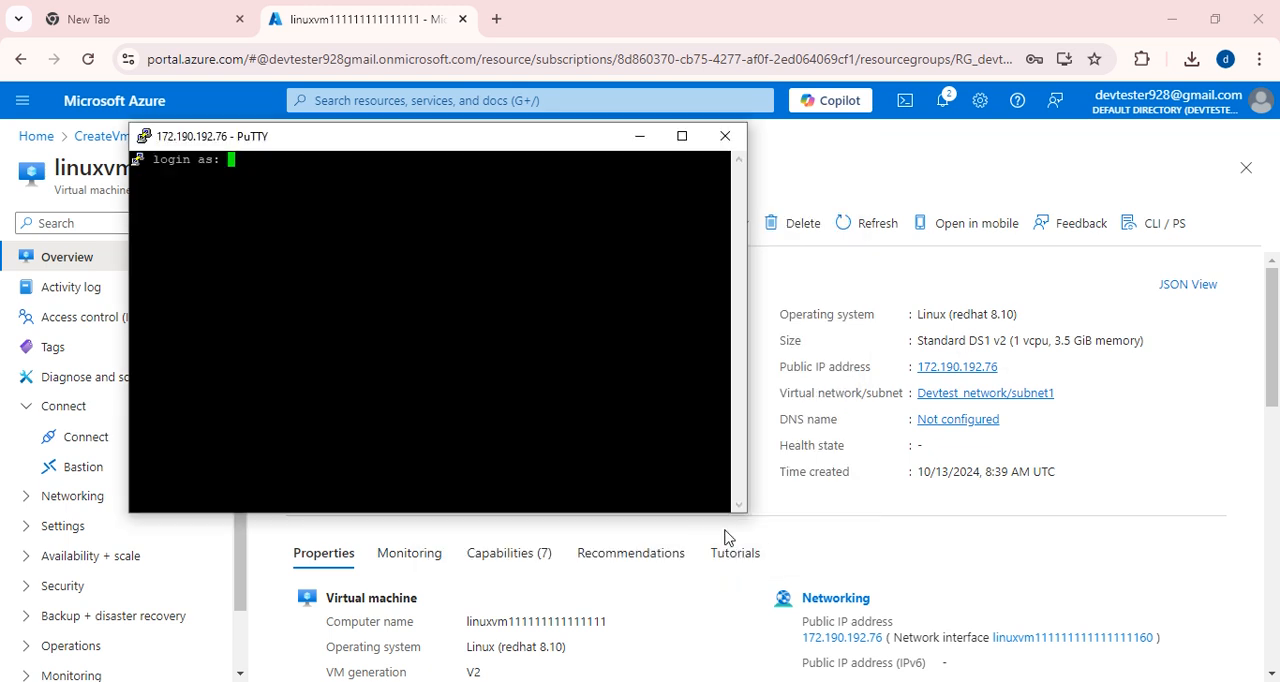
drag(420, 147, 900, 2)
drag(1188, 27, 960, 49)
Review the Linux VM's overview properties, including its networking, size, disk, security and extension details.
scroll(599, 437, down, 2)
scroll(591, 500, down, 5)
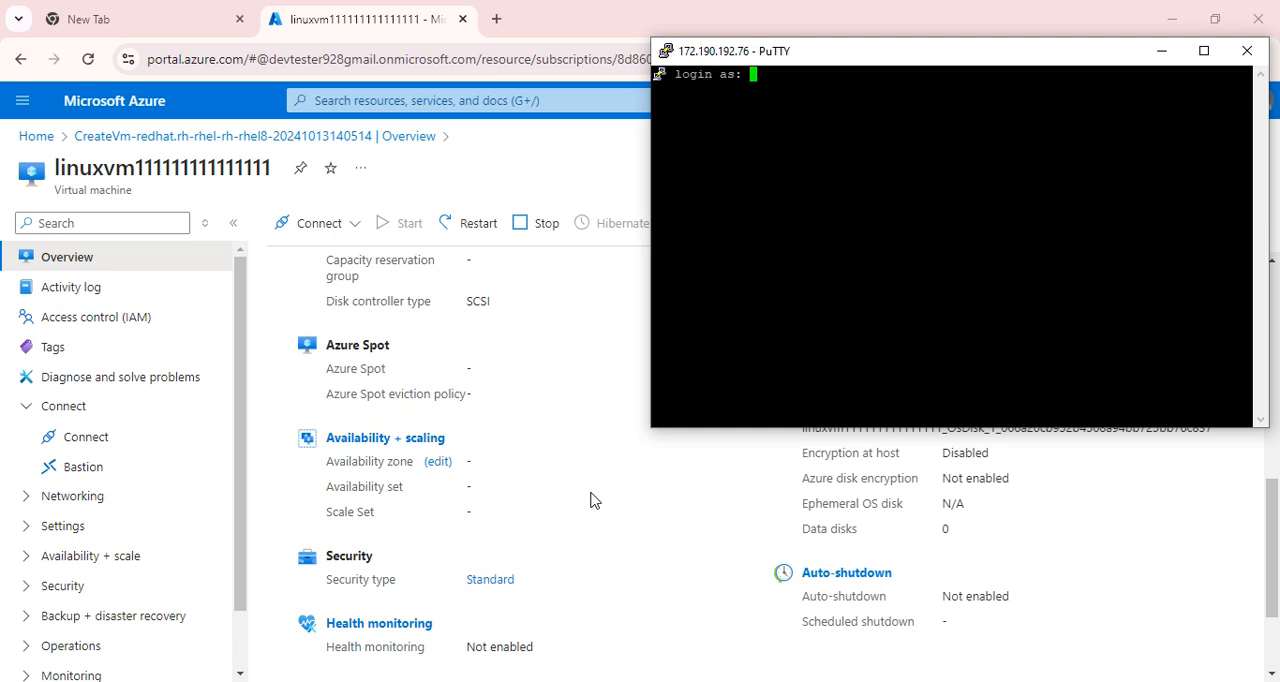
scroll(595, 520, down, 1)
scroll(603, 543, up, 6)
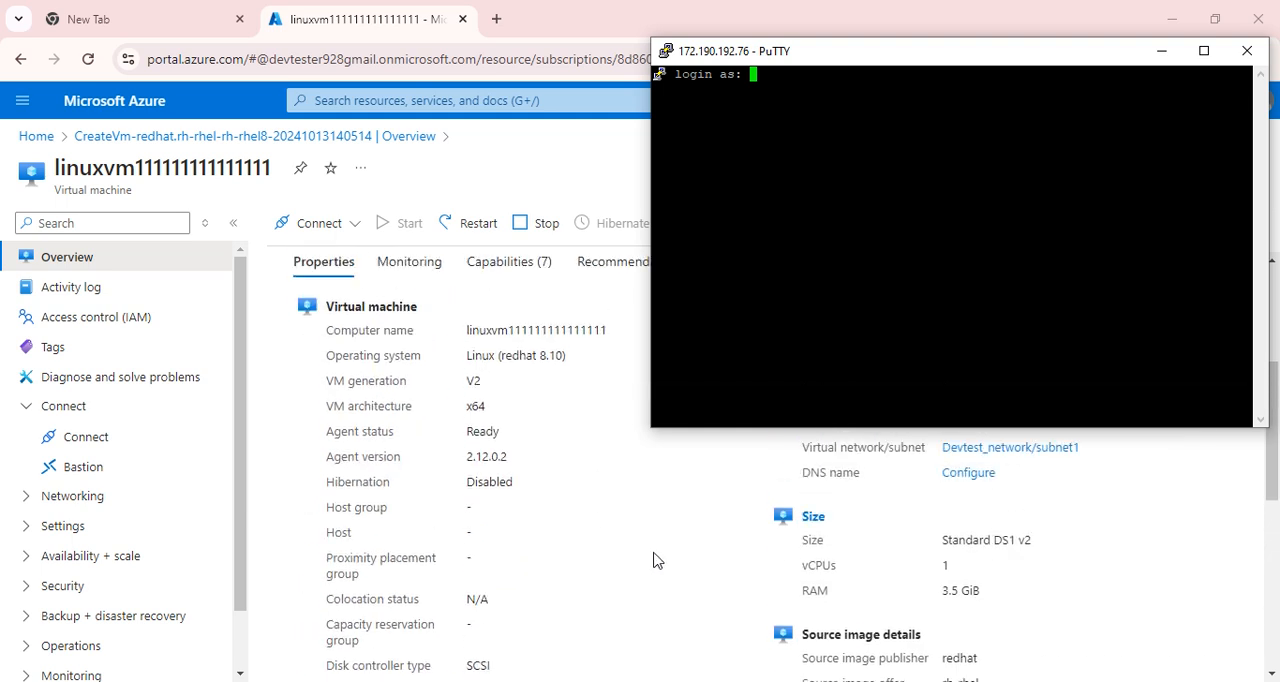
scroll(703, 568, up, 2)
scroll(703, 568, down, 1)
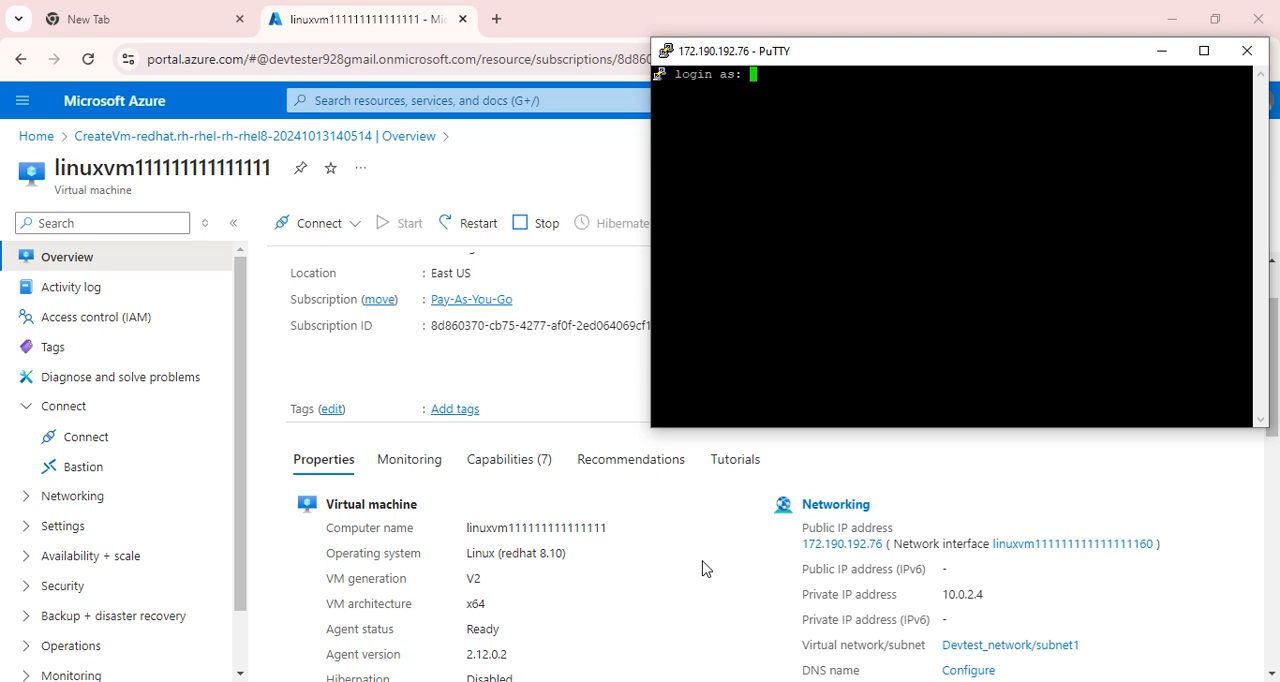
scroll(703, 568, down, 1)
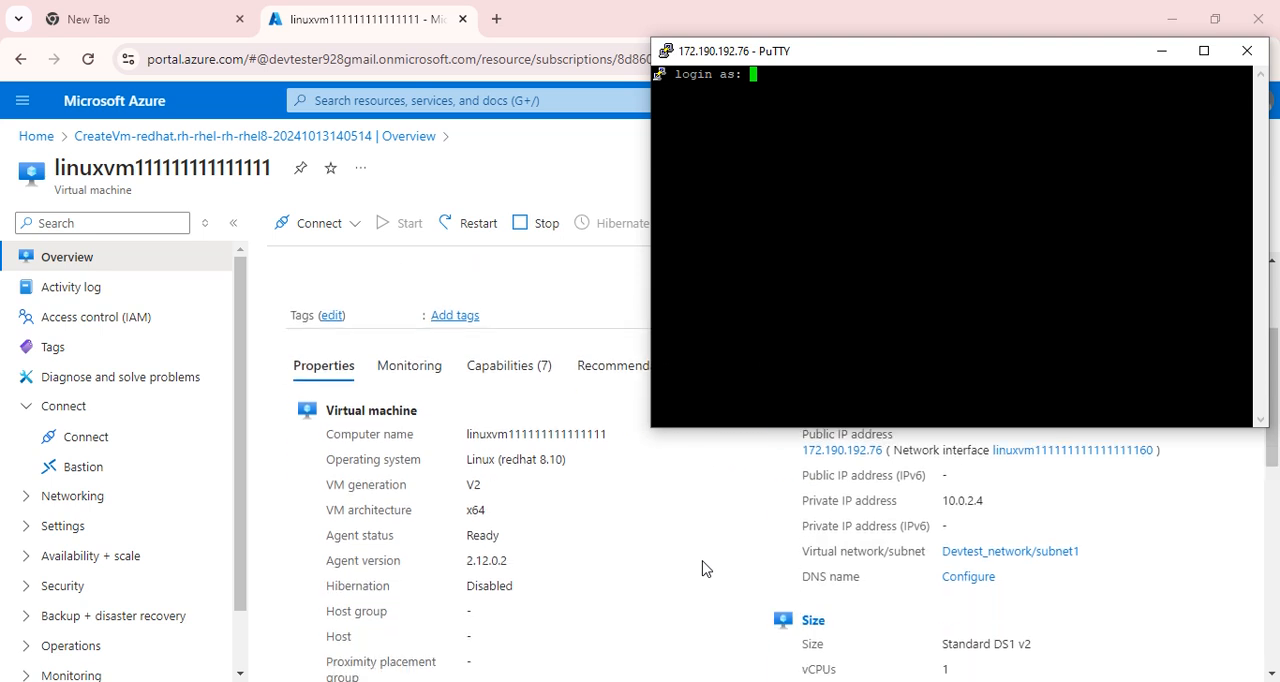
scroll(703, 568, down, 3)
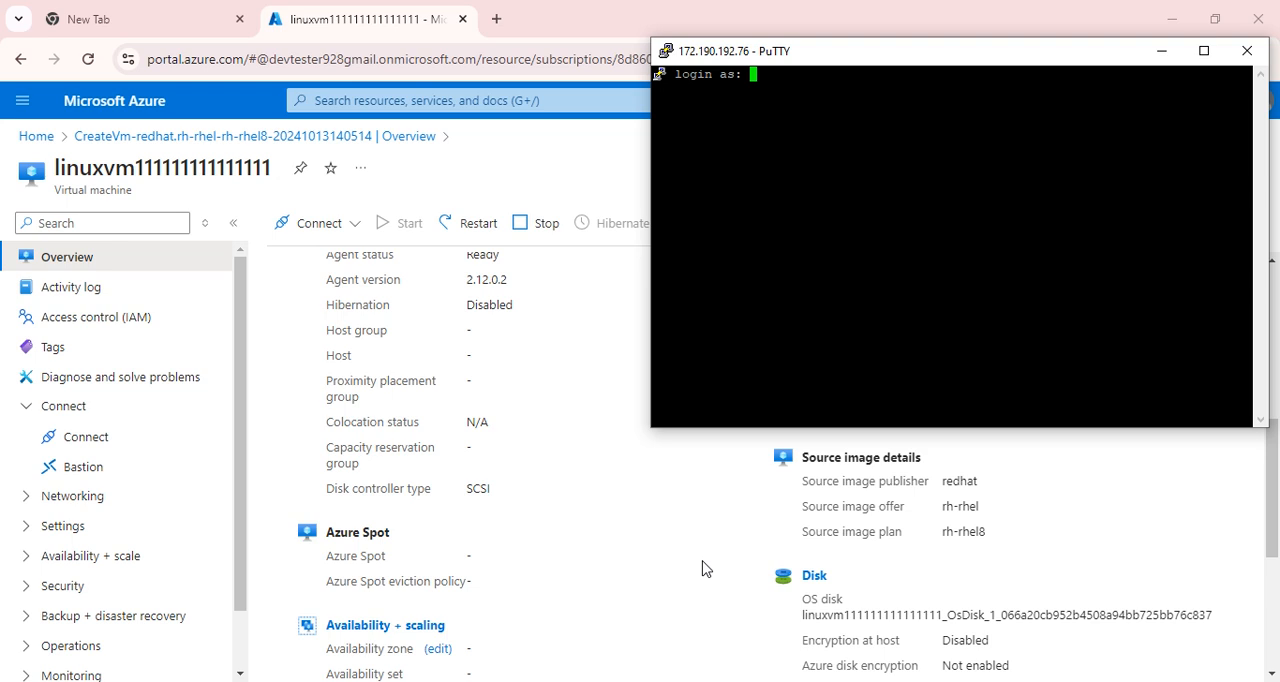
scroll(703, 568, down, 1)
scroll(701, 566, down, 2)
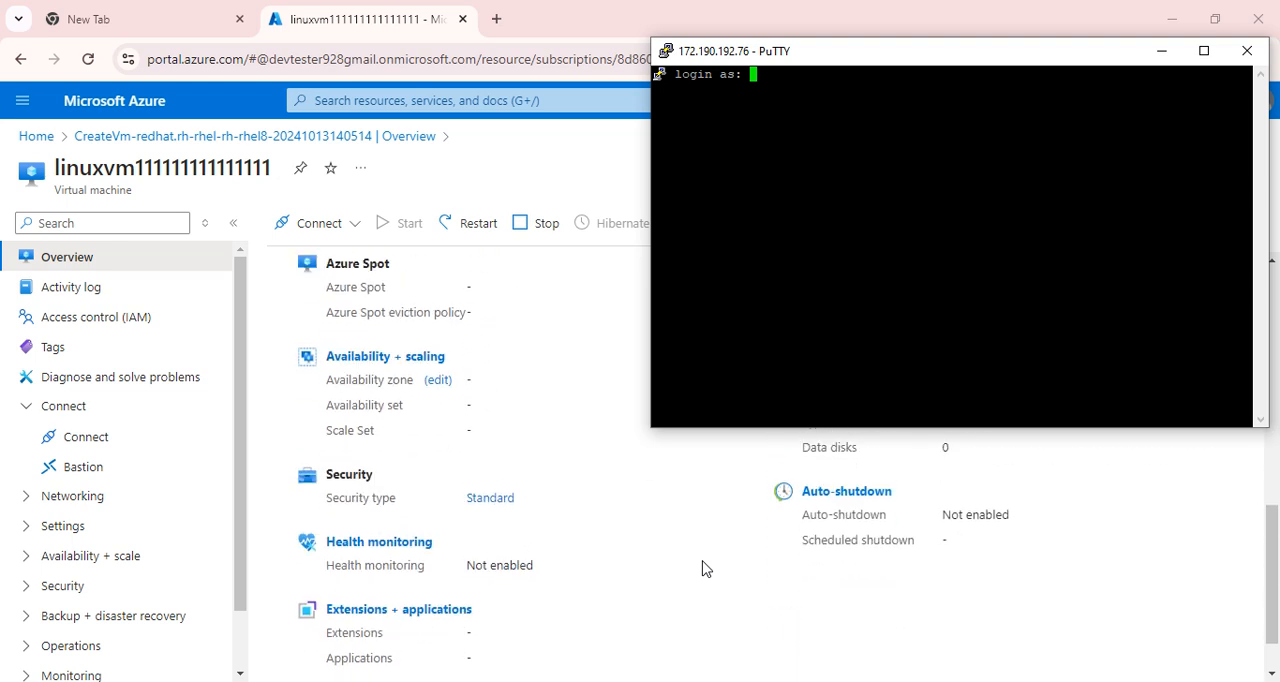
scroll(720, 559, up, 6)
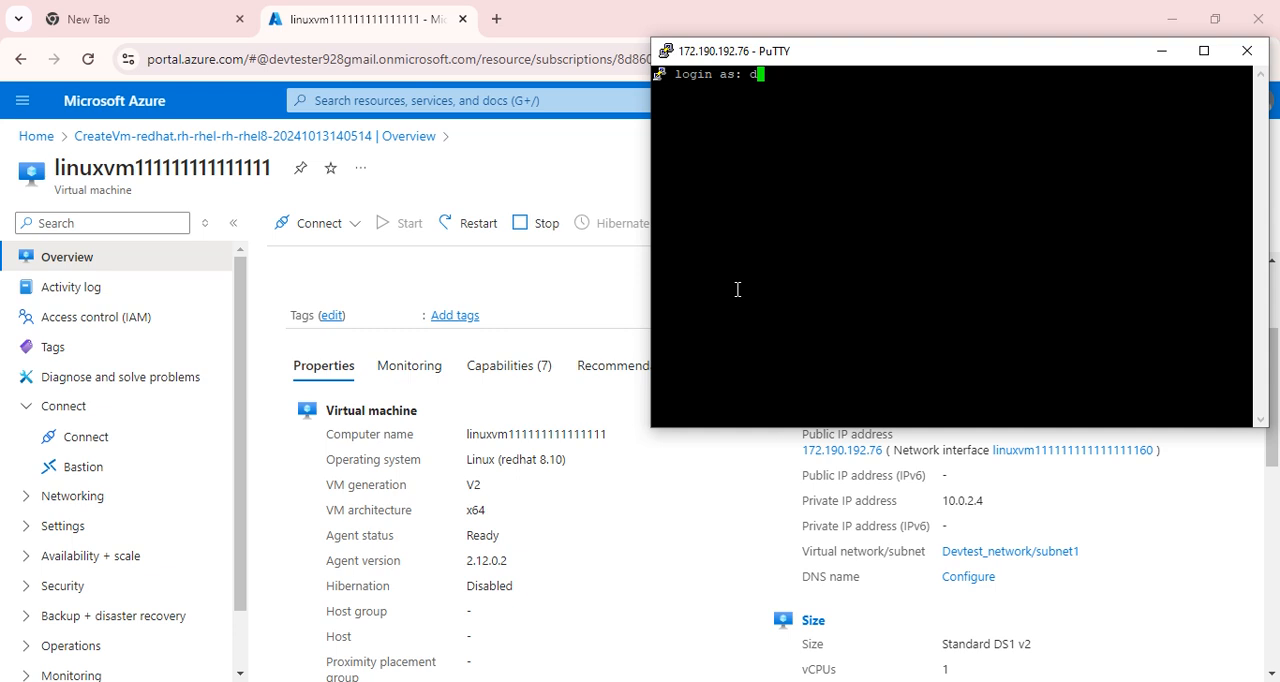
Try to log in to the SSH session as devtester and close the terminal.
text(ster)
key(Return)
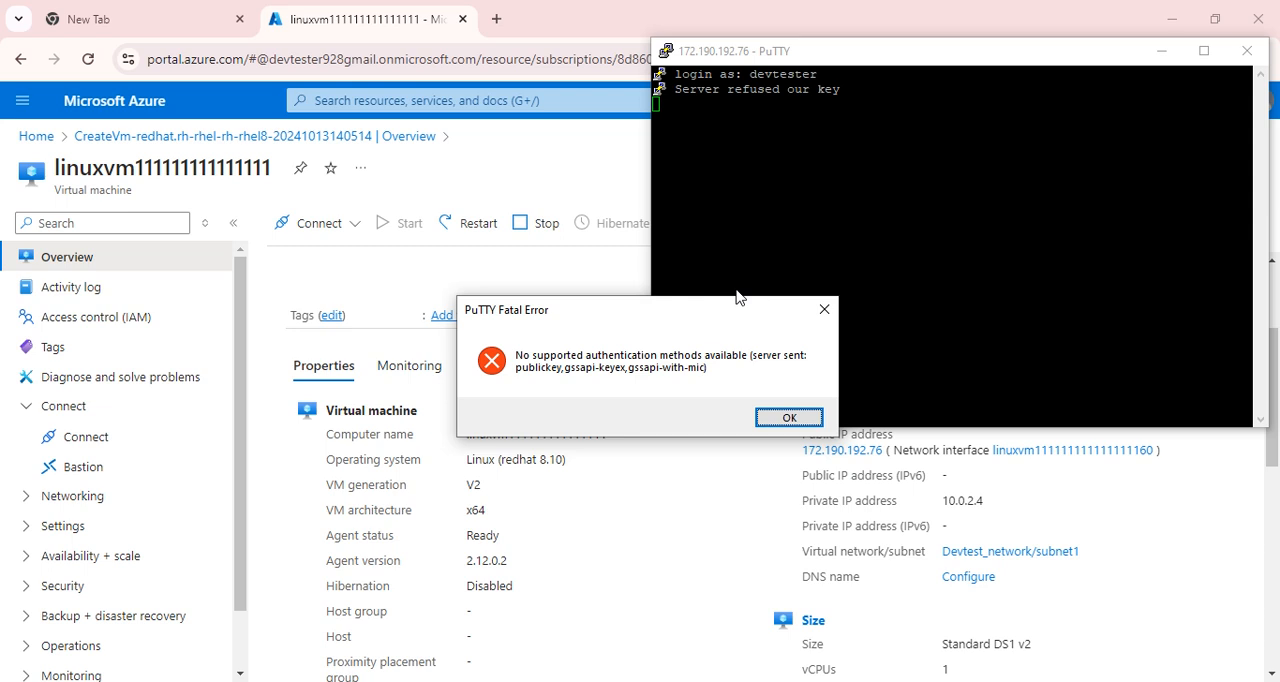
click(789, 417)
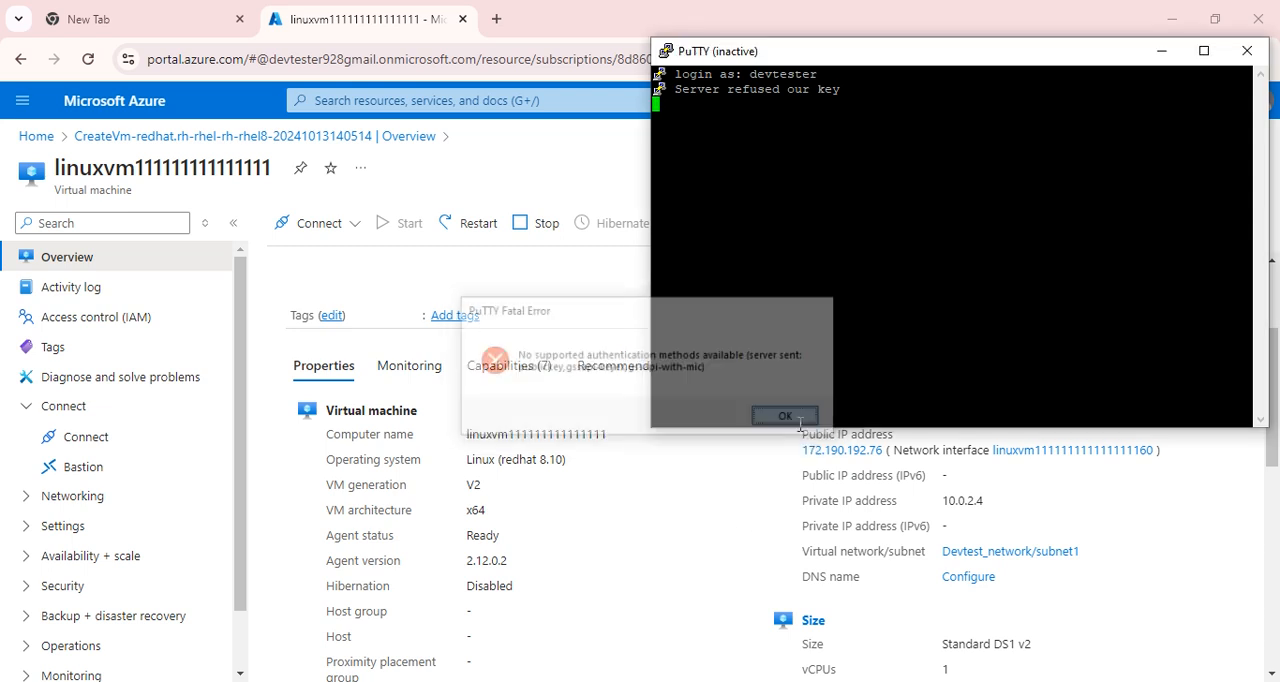
click(1247, 51)
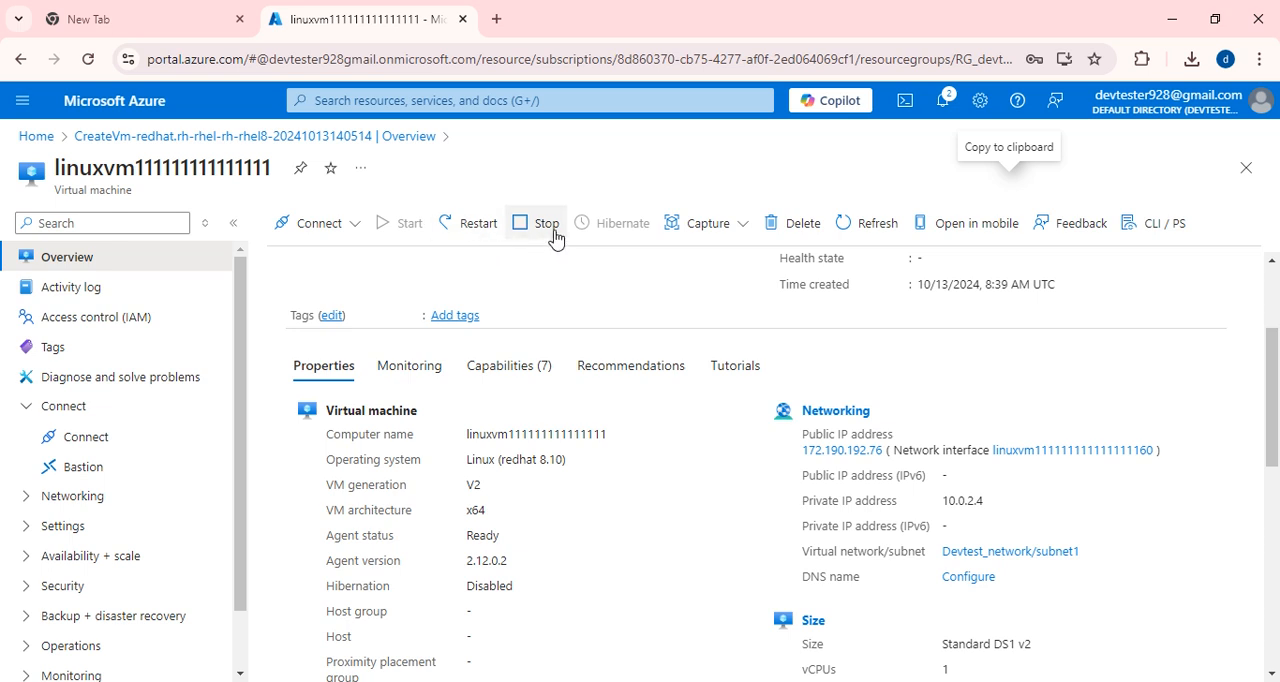
Force-delete the current Linux VM along with its associated resources, acknowledging the deletion.
click(803, 232)
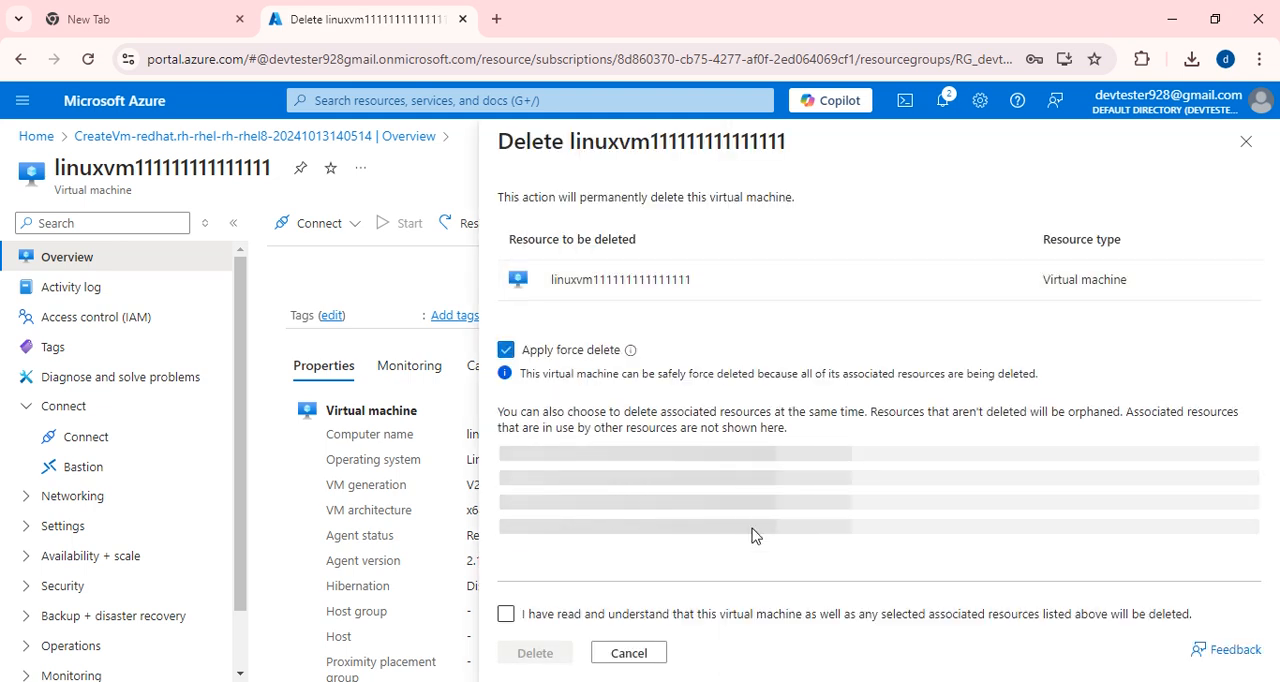
click(506, 614)
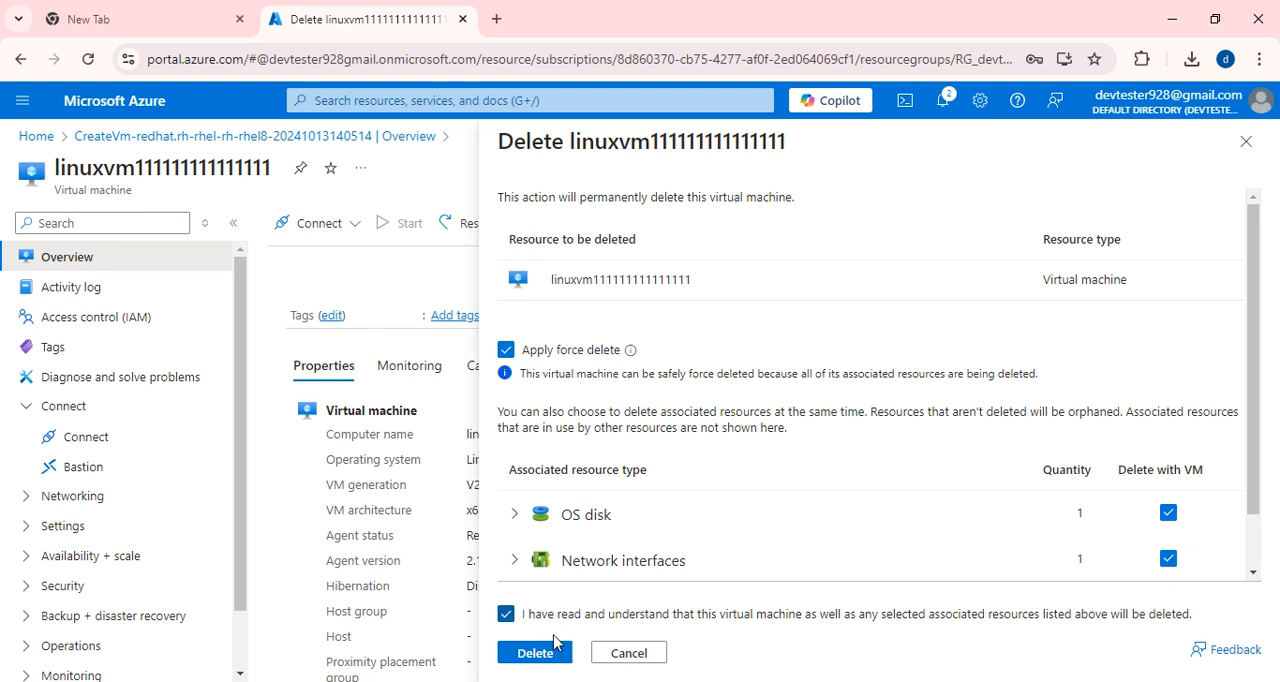
click(546, 657)
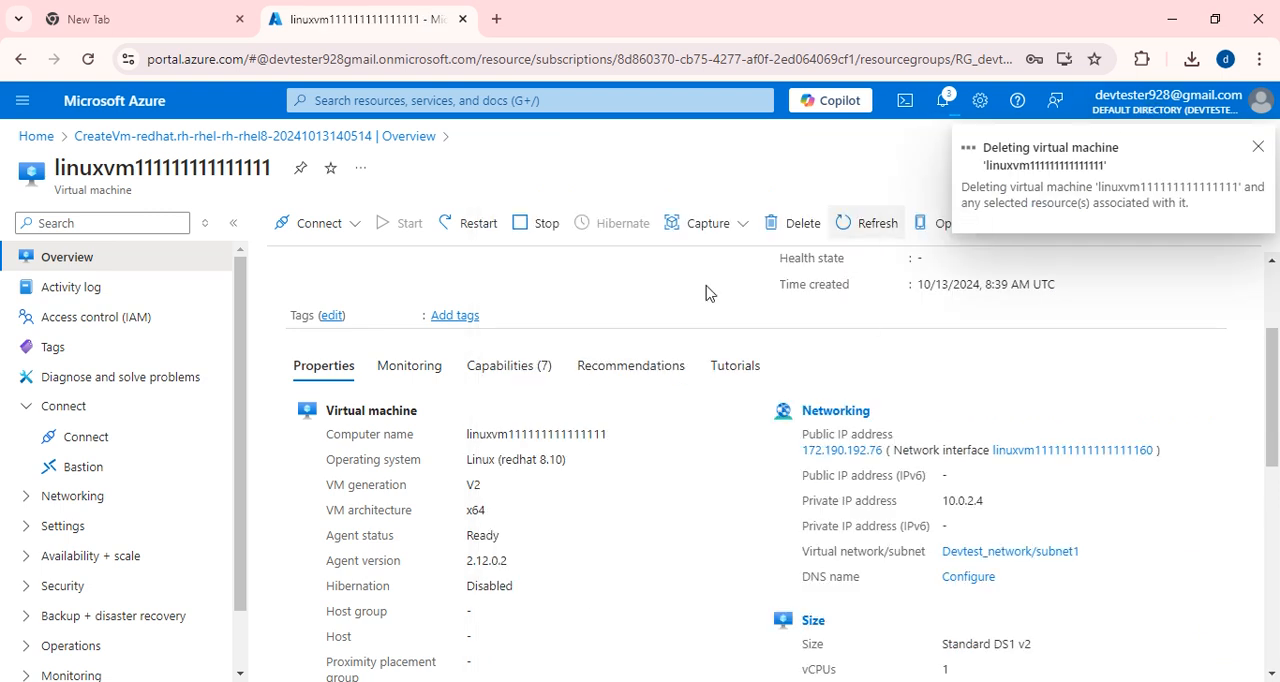
Return to the virtual machines list and start creating a new Azure virtual machine.
click(27, 139)
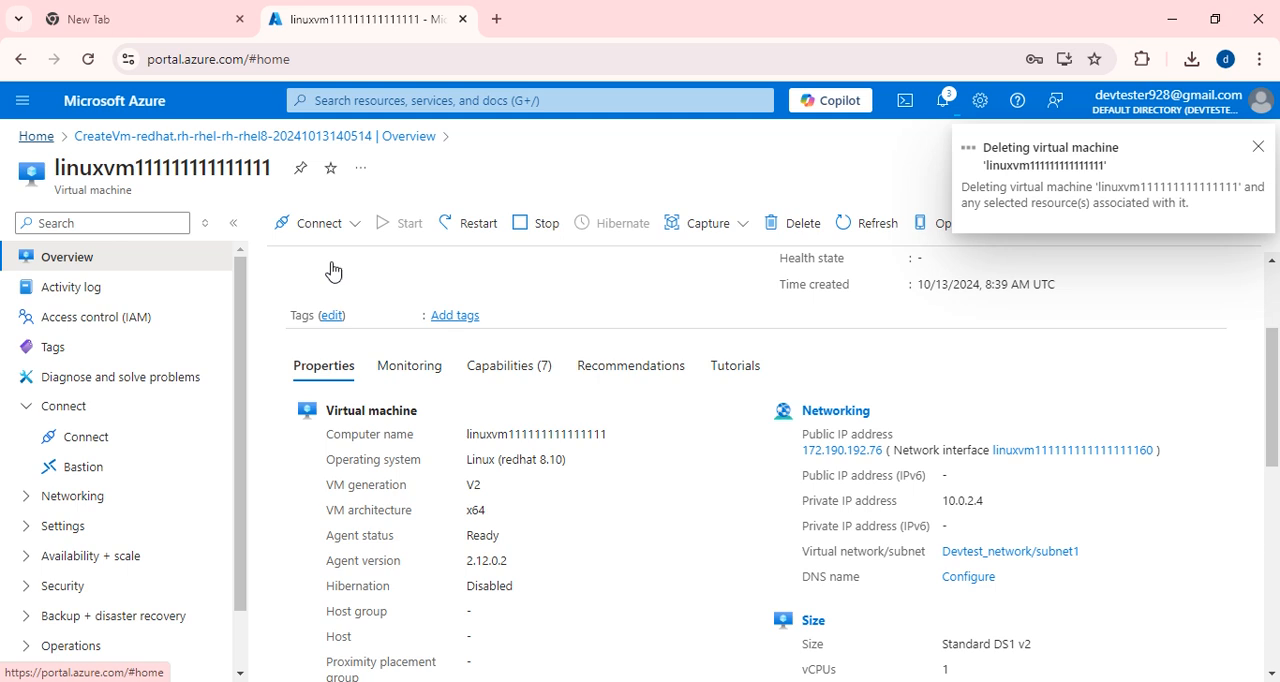
click(281, 240)
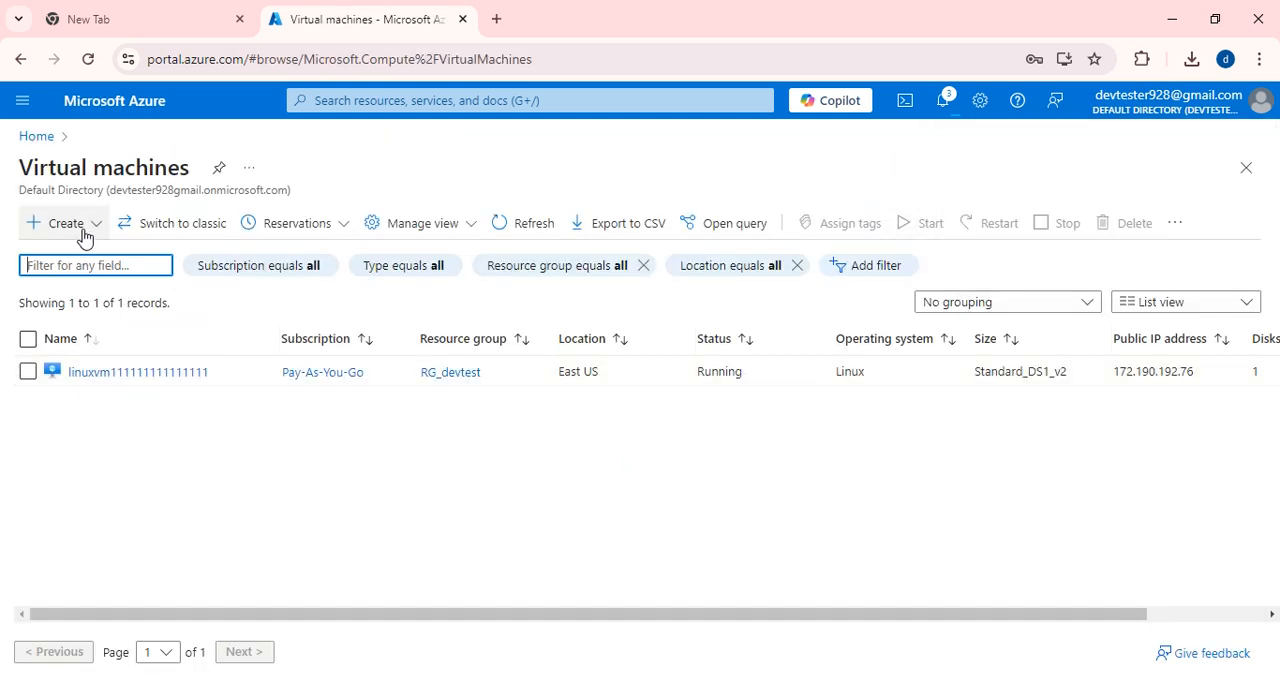
click(86, 230)
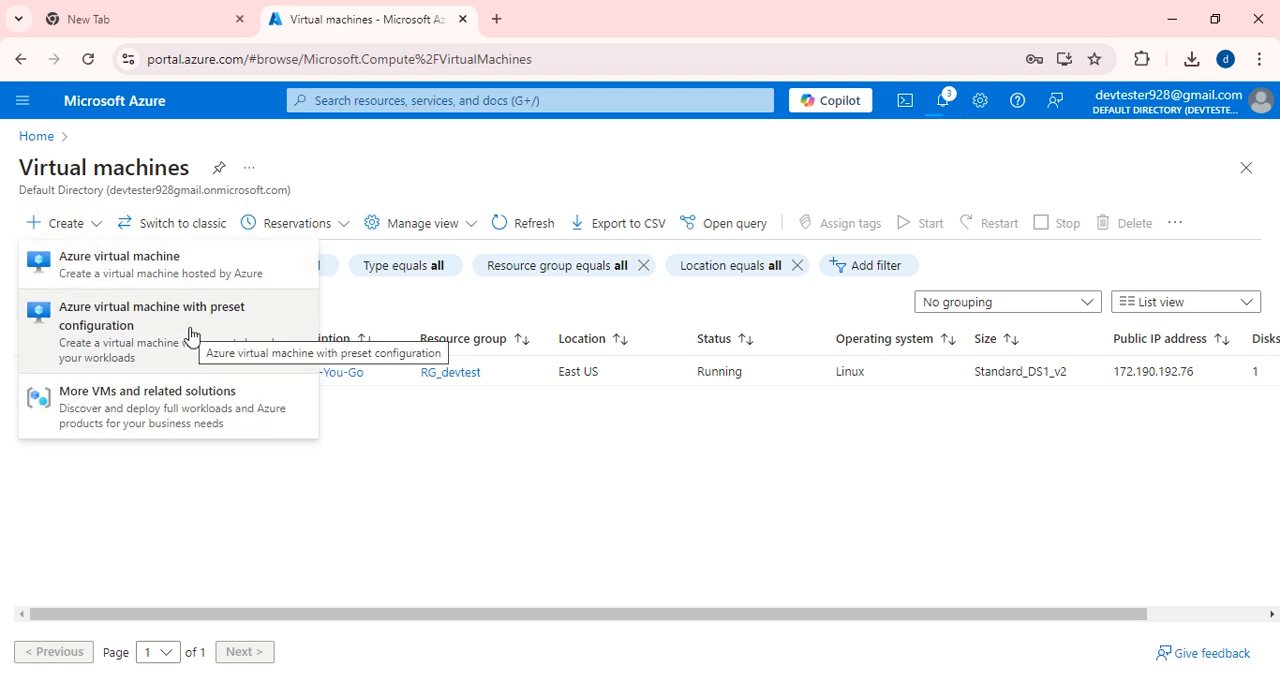
click(149, 264)
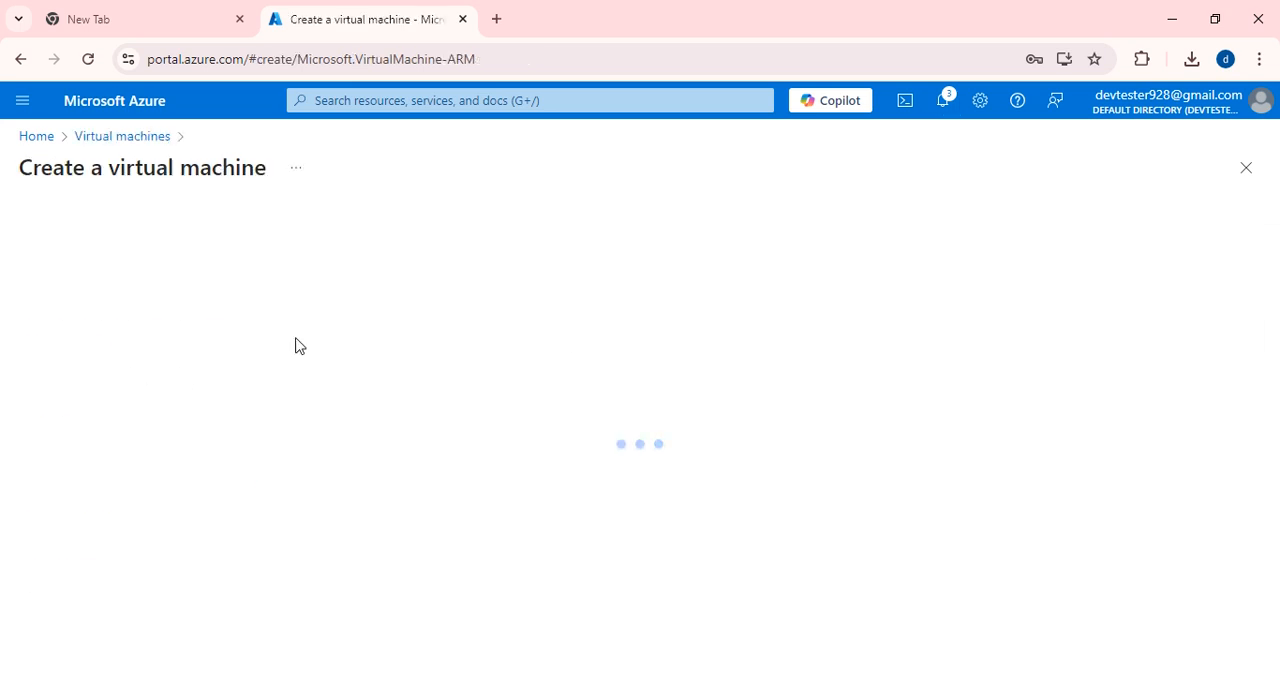
scroll(415, 465, down, 1)
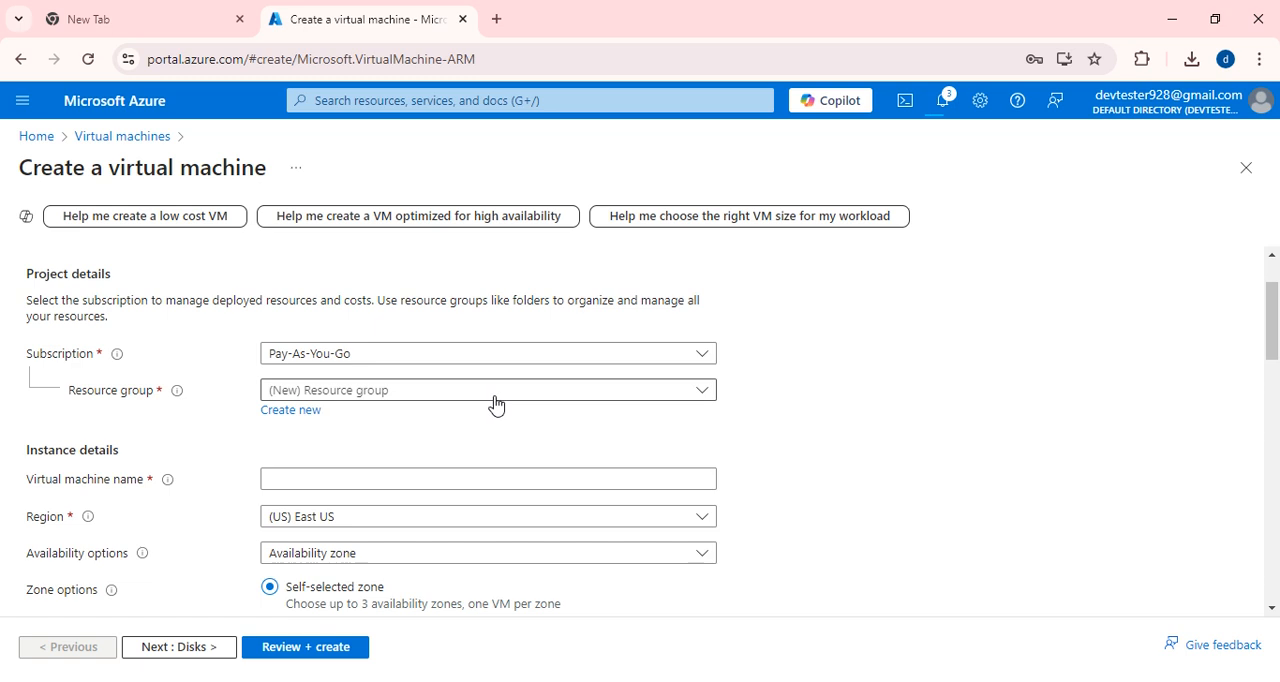
click(495, 400)
click(318, 490)
scroll(306, 380, down, 2)
click(287, 291)
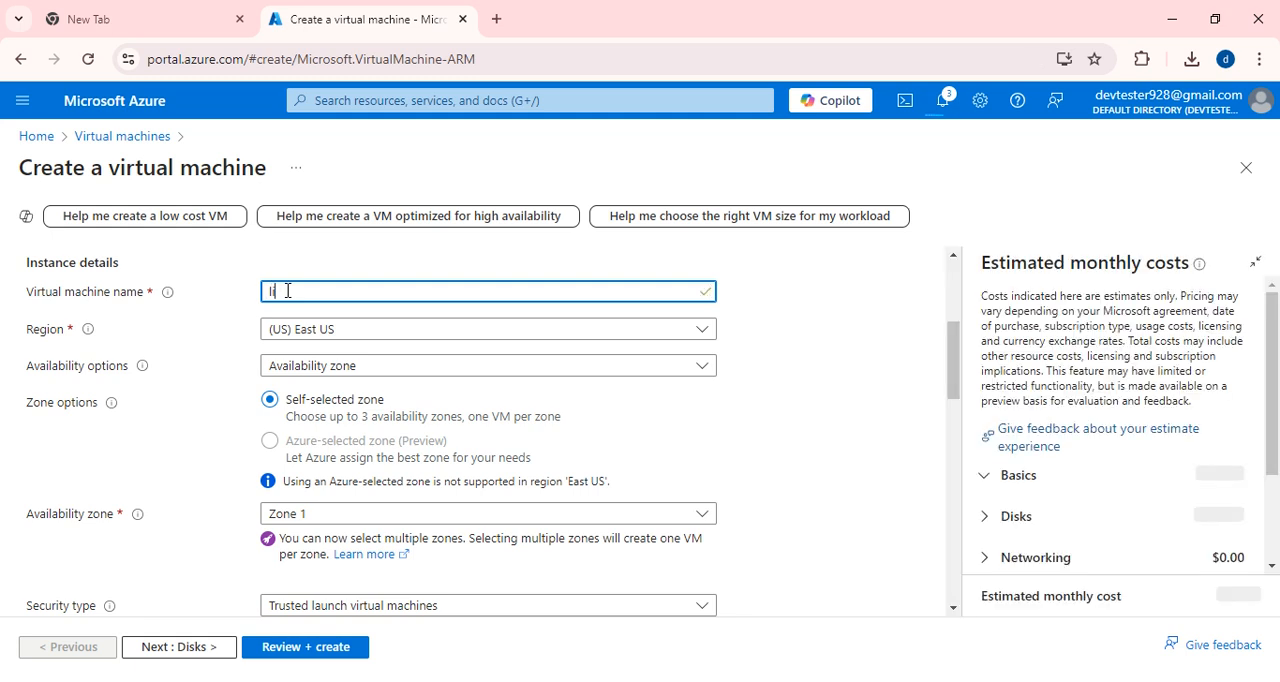
text(linuxvm)
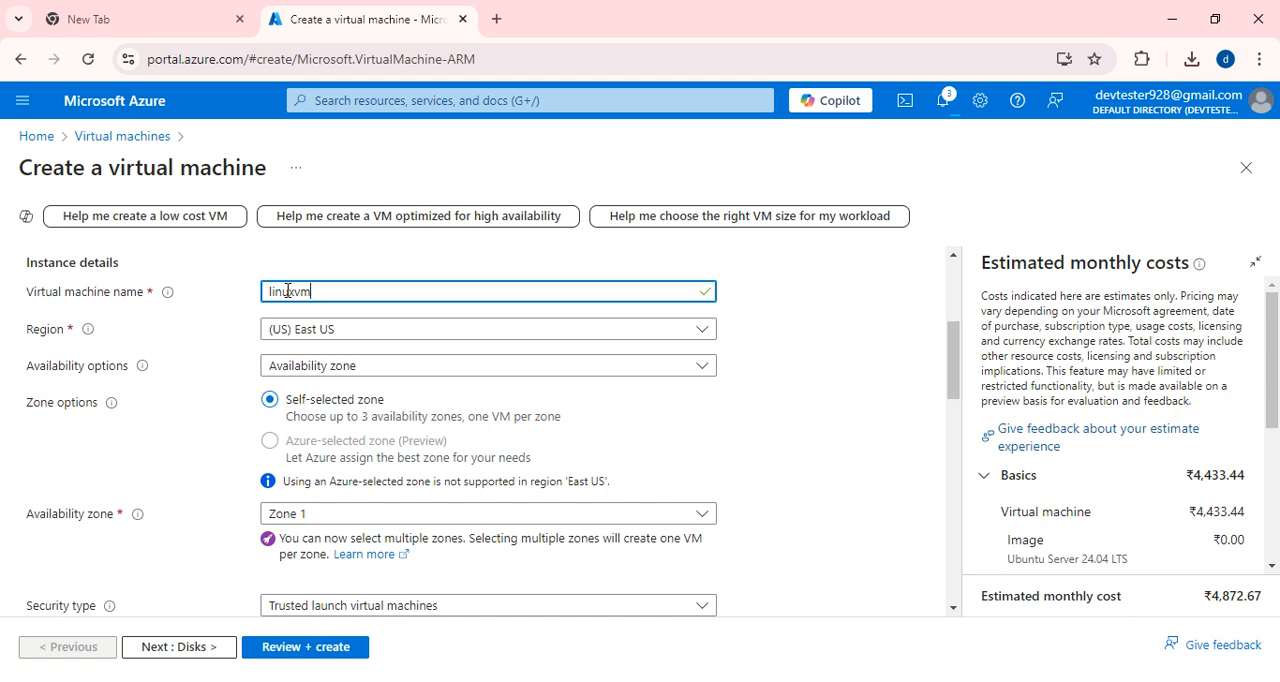
text(2222222222222222222)
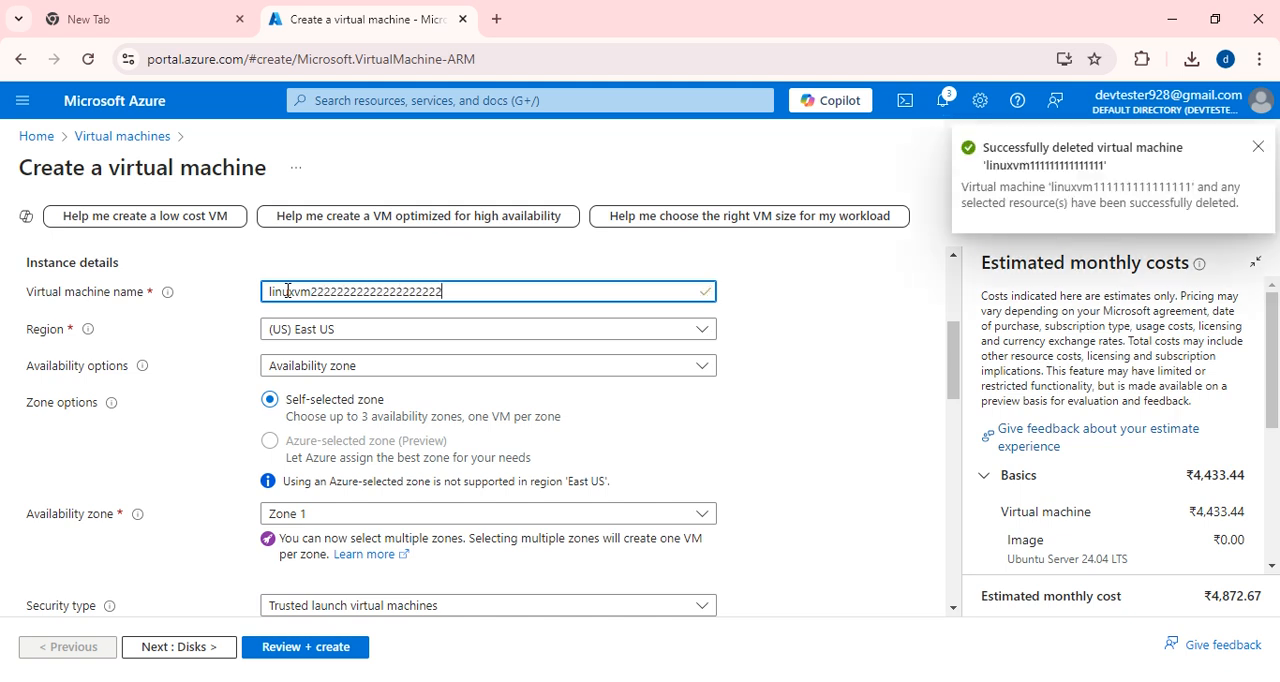
Set the VM's availability option to No infrastructure redundancy required and its security type to Standard.
click(310, 367)
click(368, 387)
scroll(368, 387, down, 1)
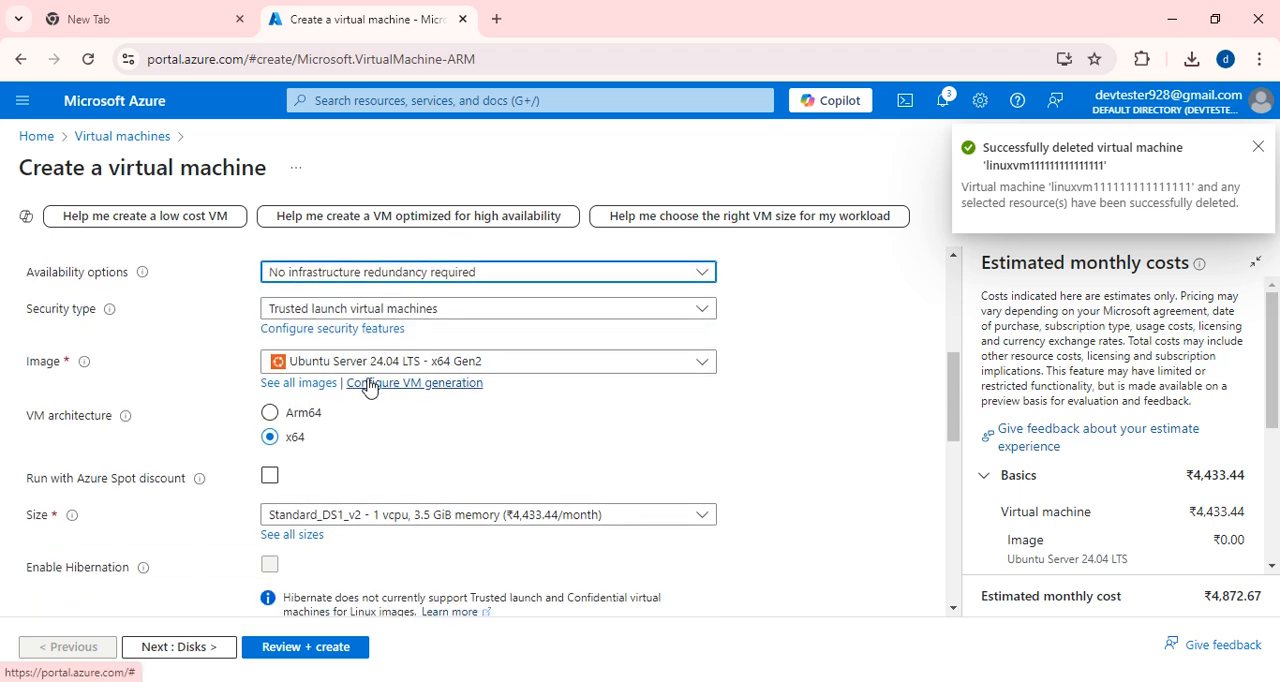
click(380, 308)
click(303, 334)
scroll(445, 350, down, 1)
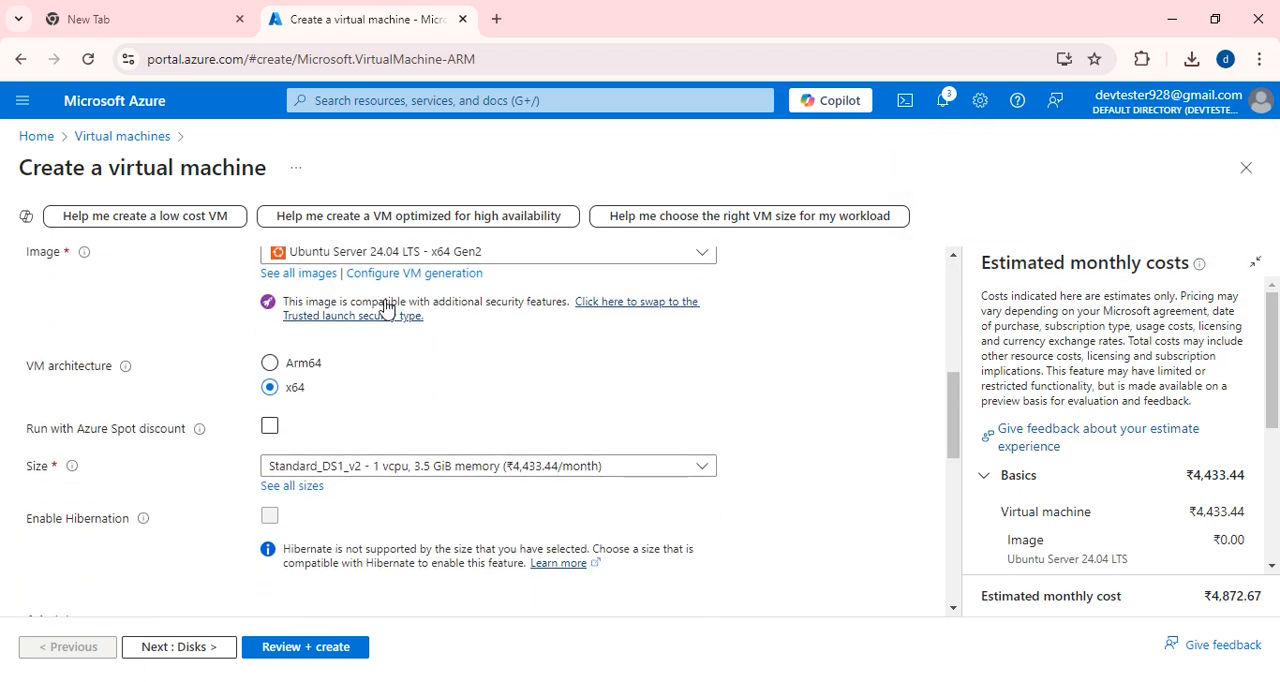
Select Red Hat Enterprise Linux 8.10 (LVM) - x64 Gen2 as the VM's image.
scroll(500, 360, up, 1)
click(497, 355)
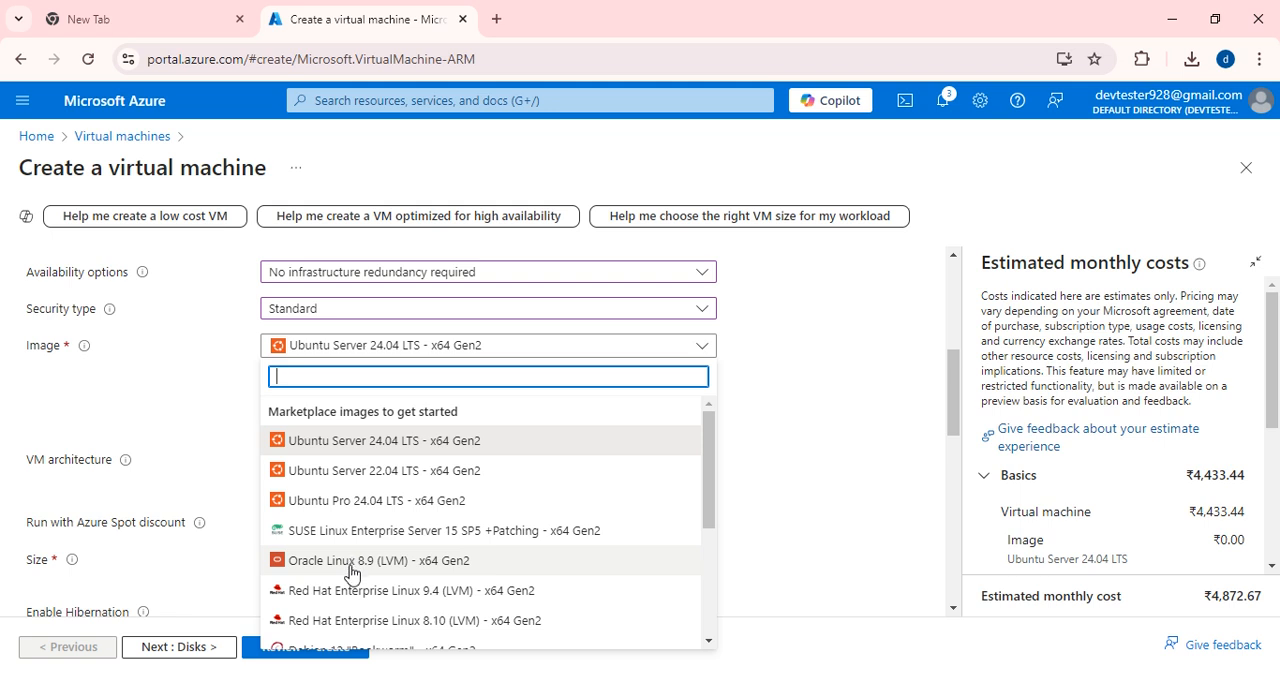
drag(354, 590, 370, 594)
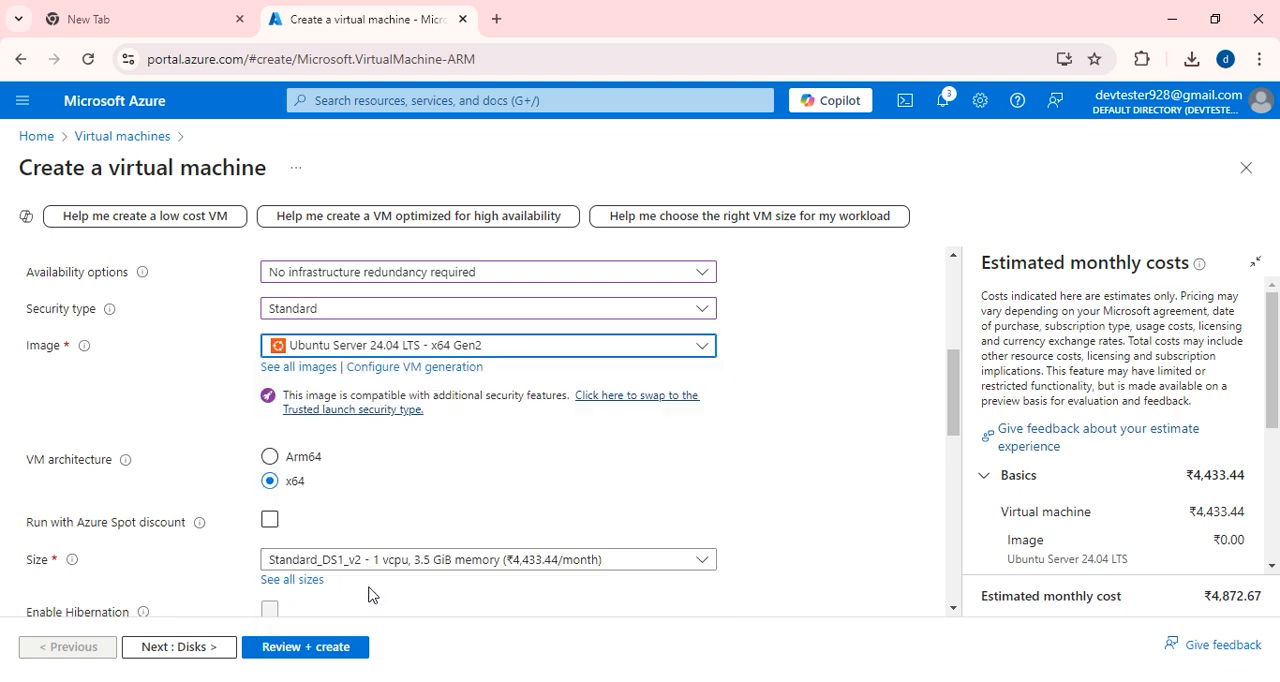
click(538, 352)
scroll(433, 560, down, 5)
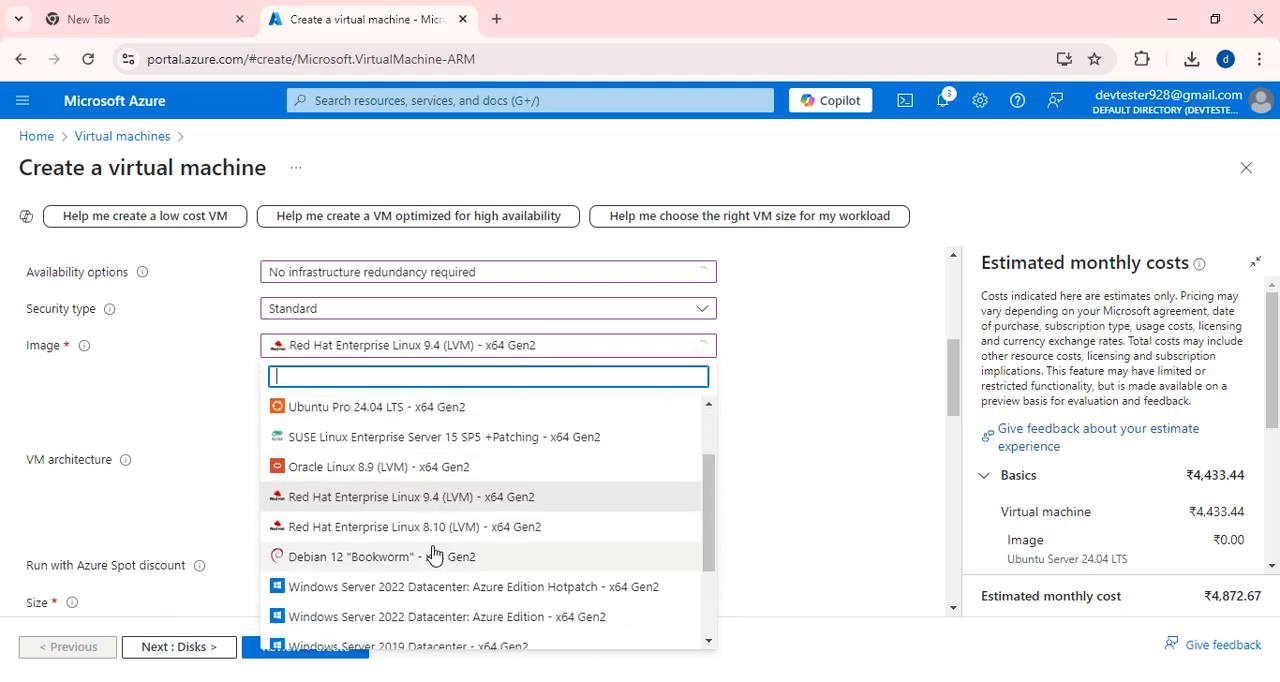
scroll(433, 560, up, 5)
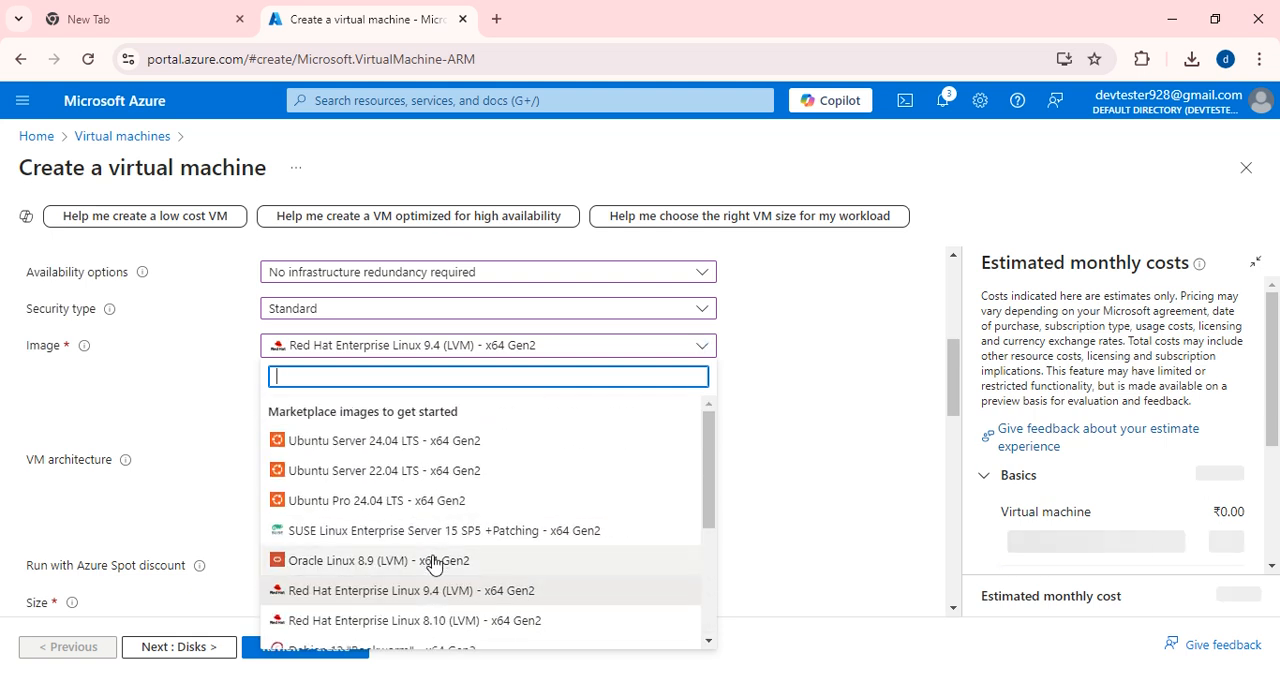
click(439, 621)
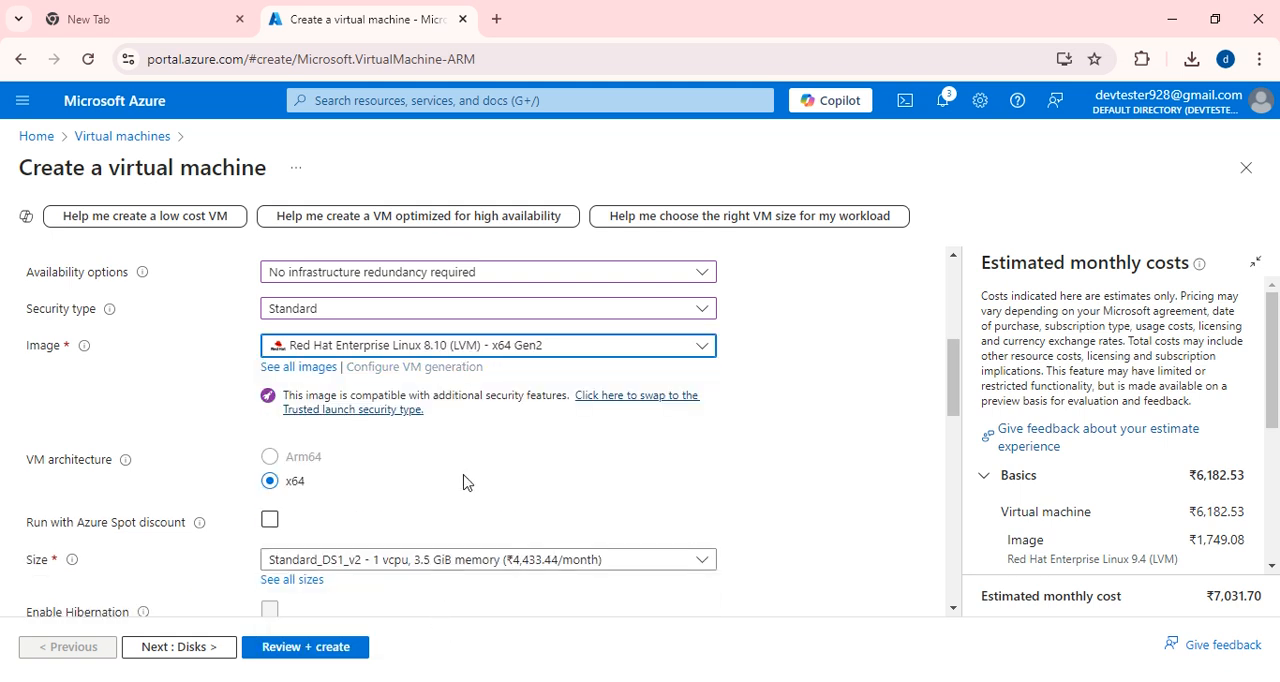
Choose Standard_DS1_v2 with 1 vcpu and 3.5 GiB memory as the VM size.
scroll(470, 480, down, 3)
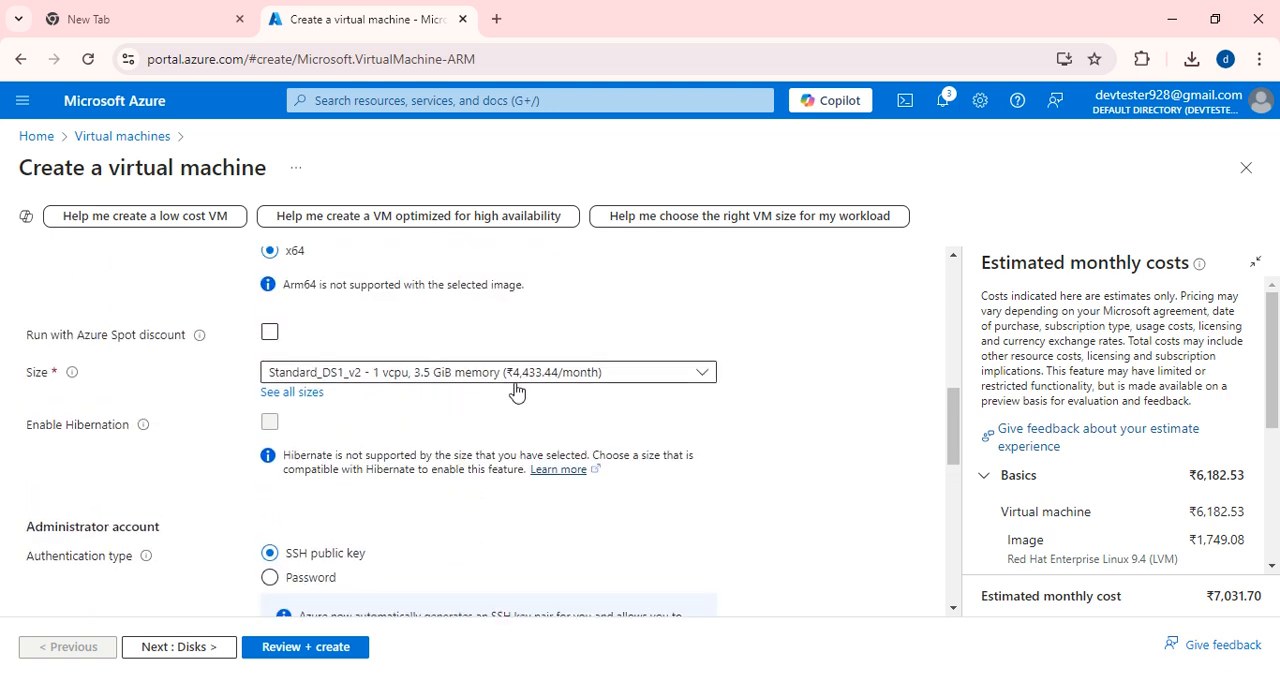
click(528, 380)
click(380, 440)
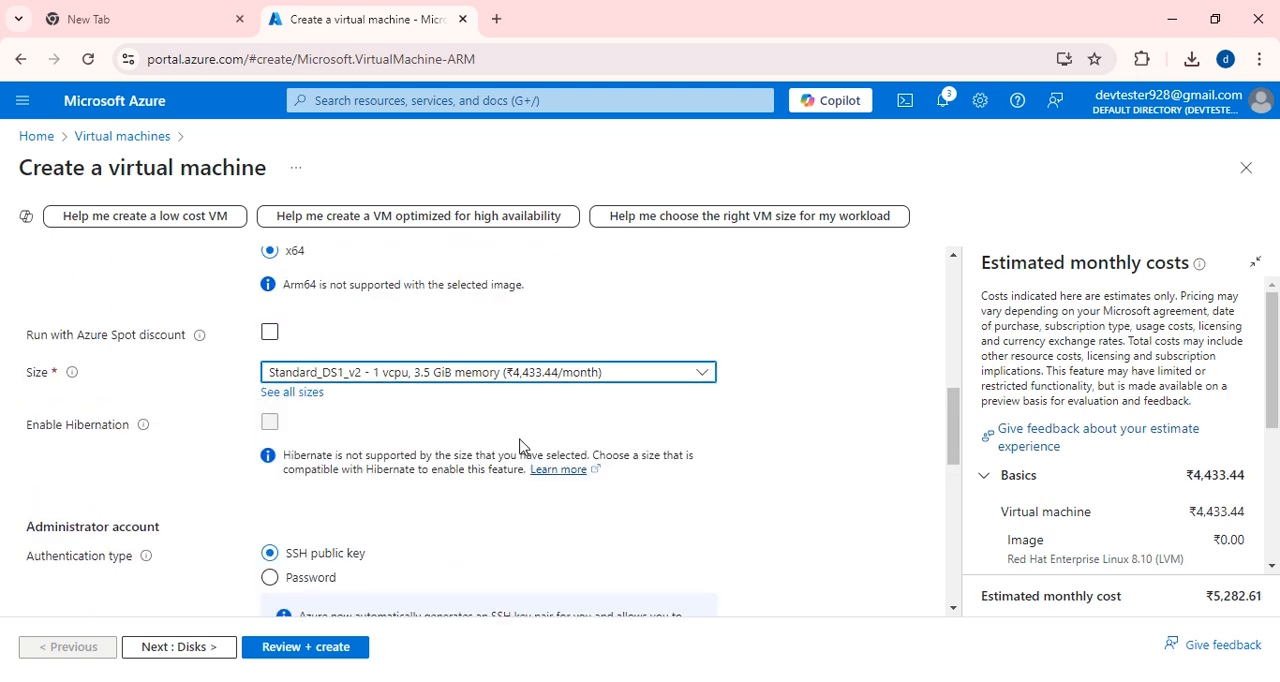
Switch the administrator account to password authentication and set its username to devtester.
scroll(480, 440, down, 3)
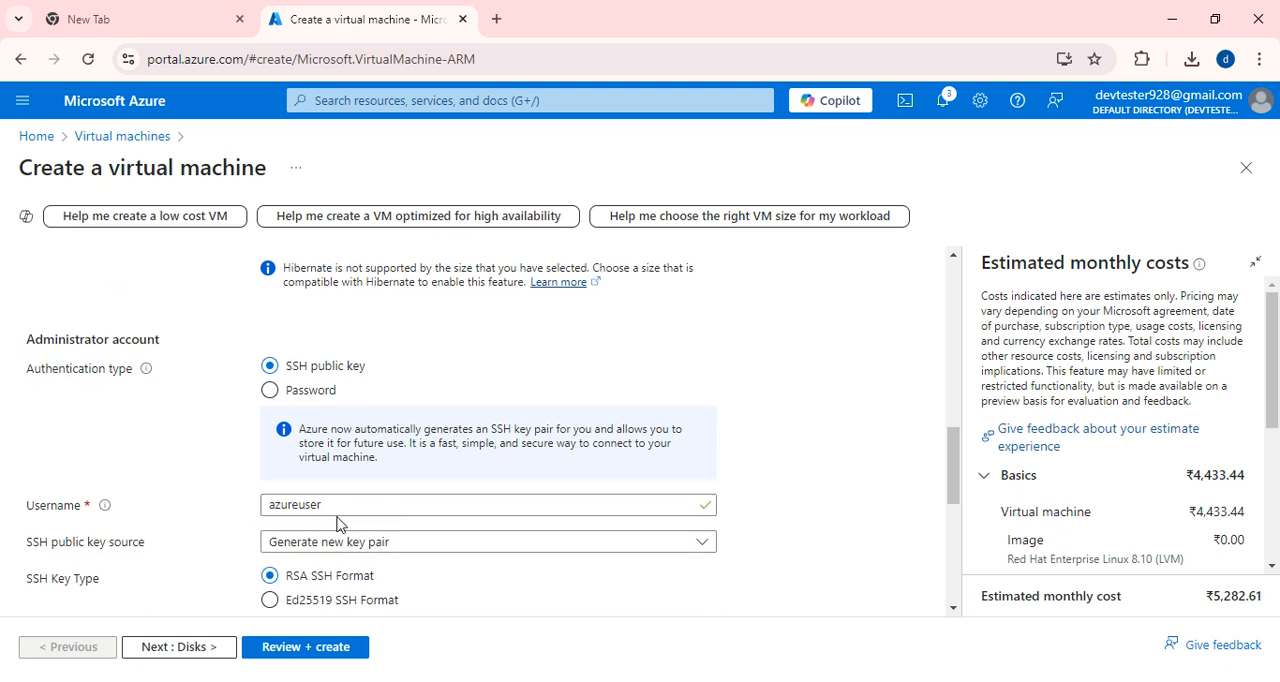
click(294, 394)
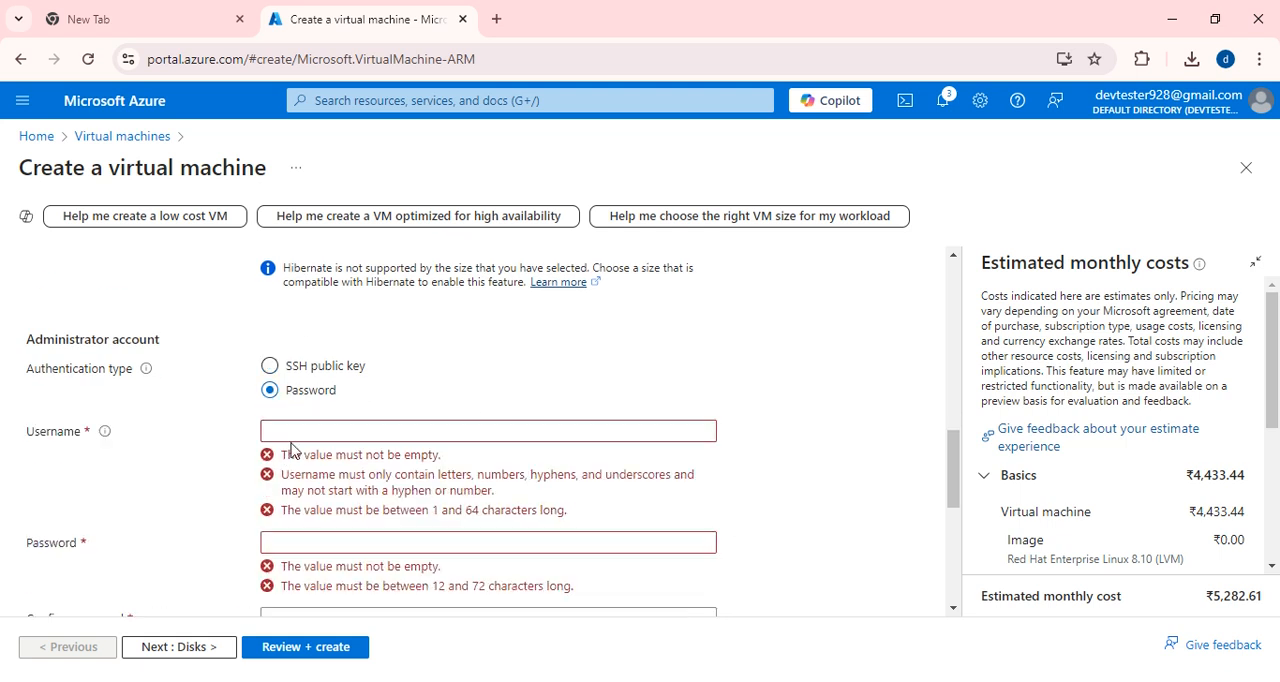
click(298, 425)
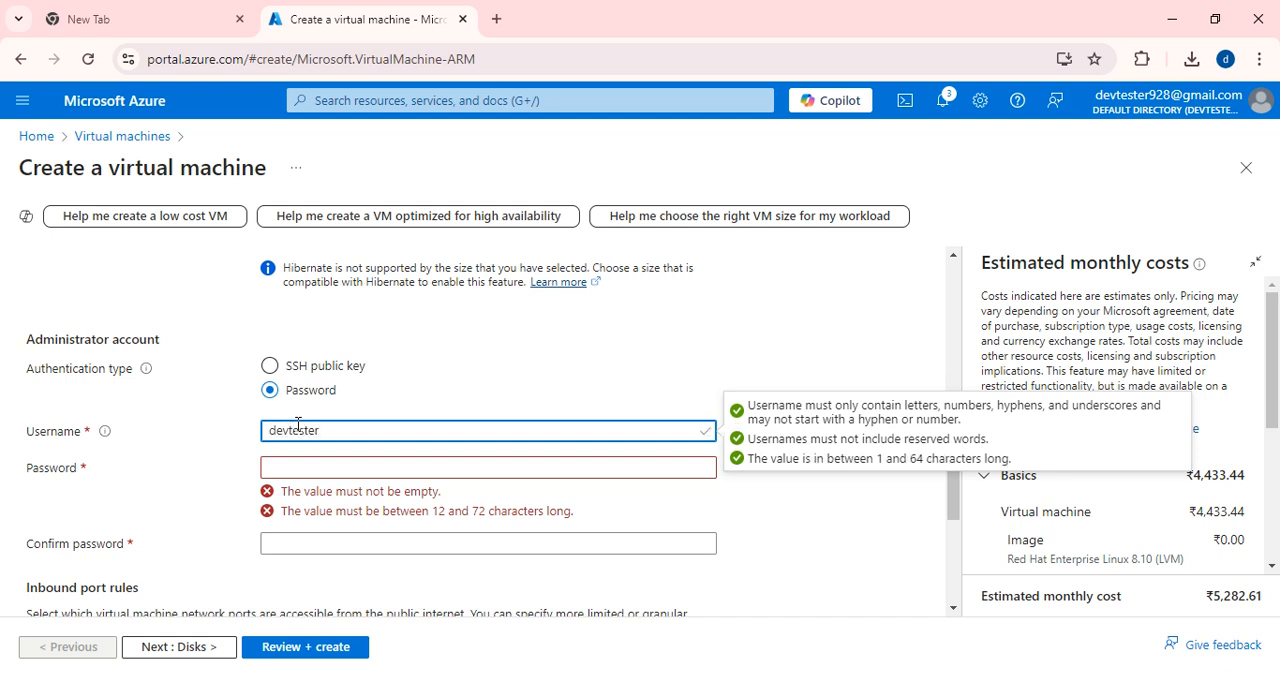
Enter the administrator account's password and repeat it in the confirmation field.
click(305, 471)
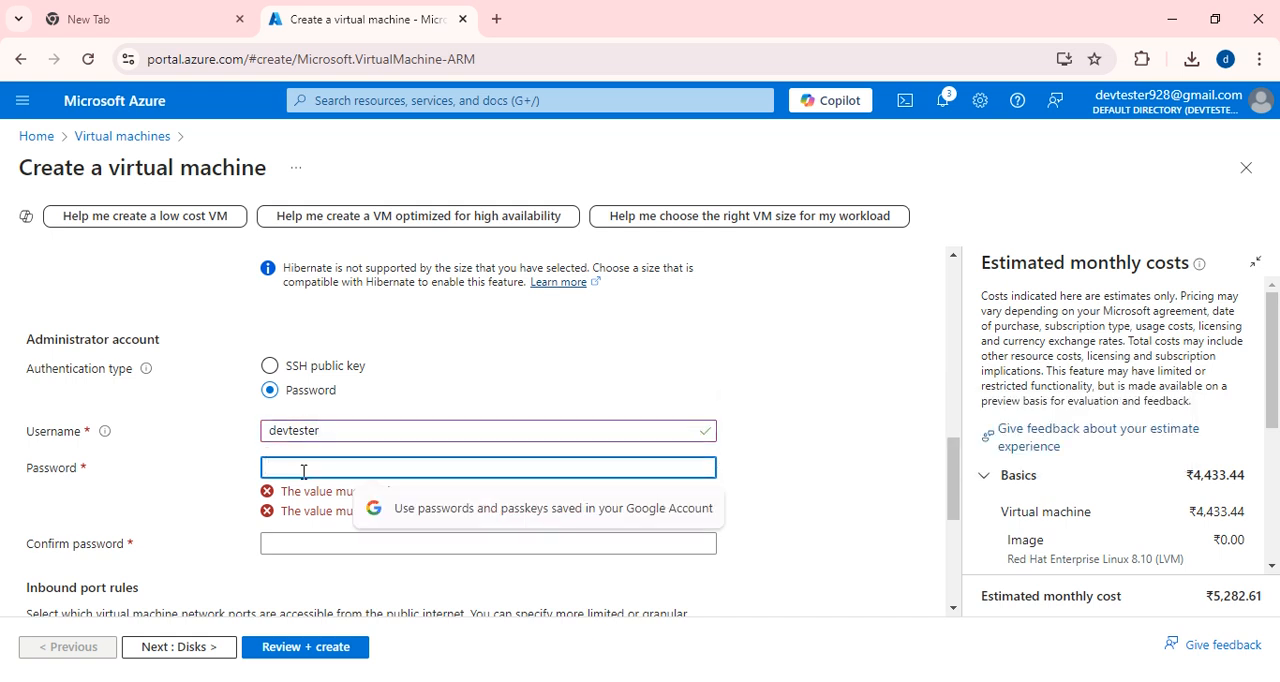
text(P••••••)
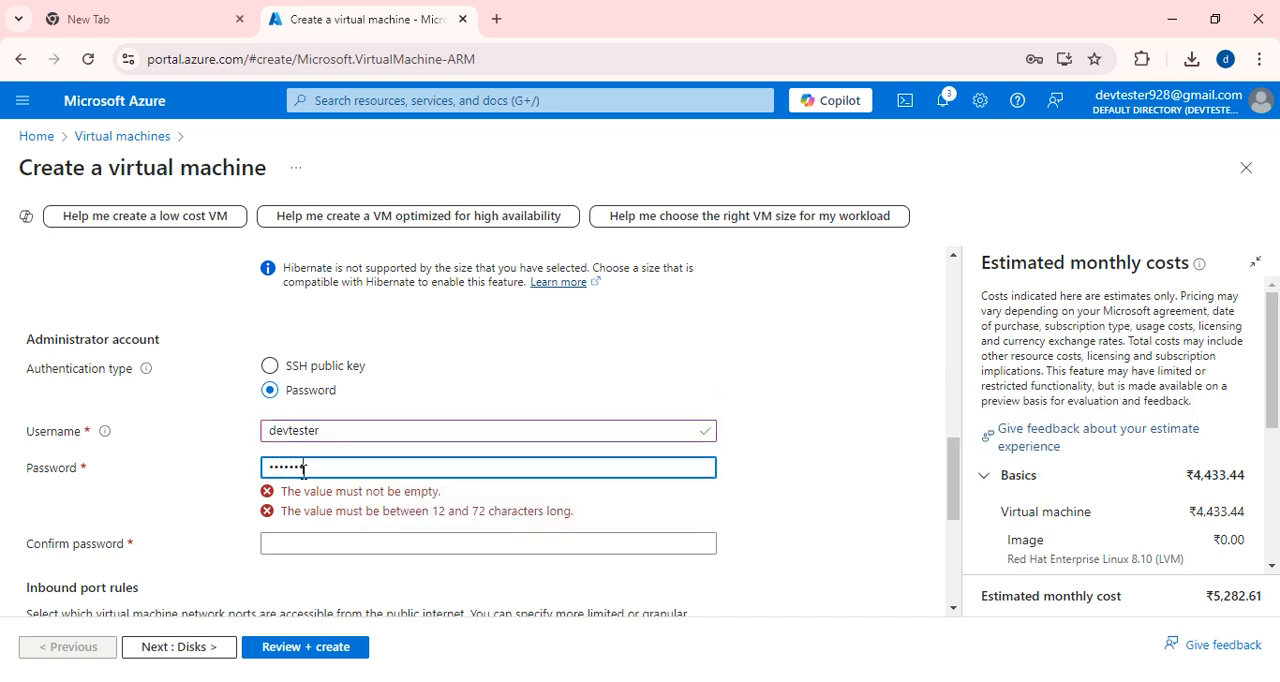
text(•)
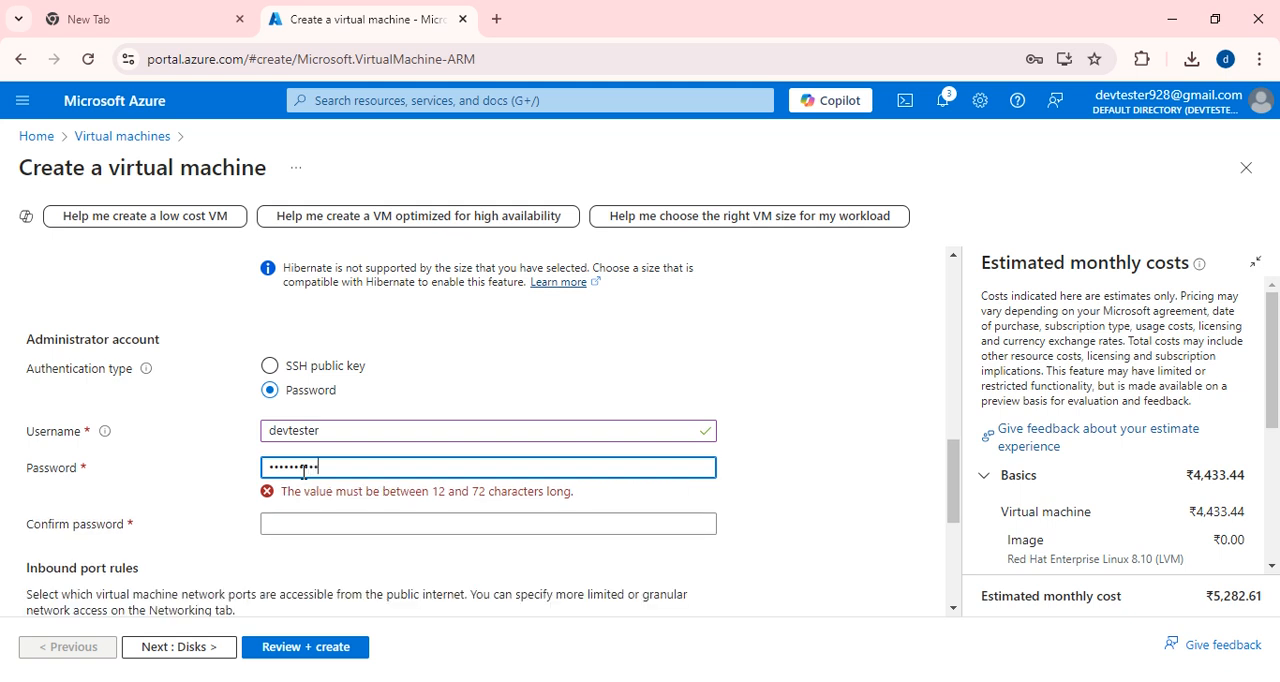
text(••)
click(309, 506)
text(•••)
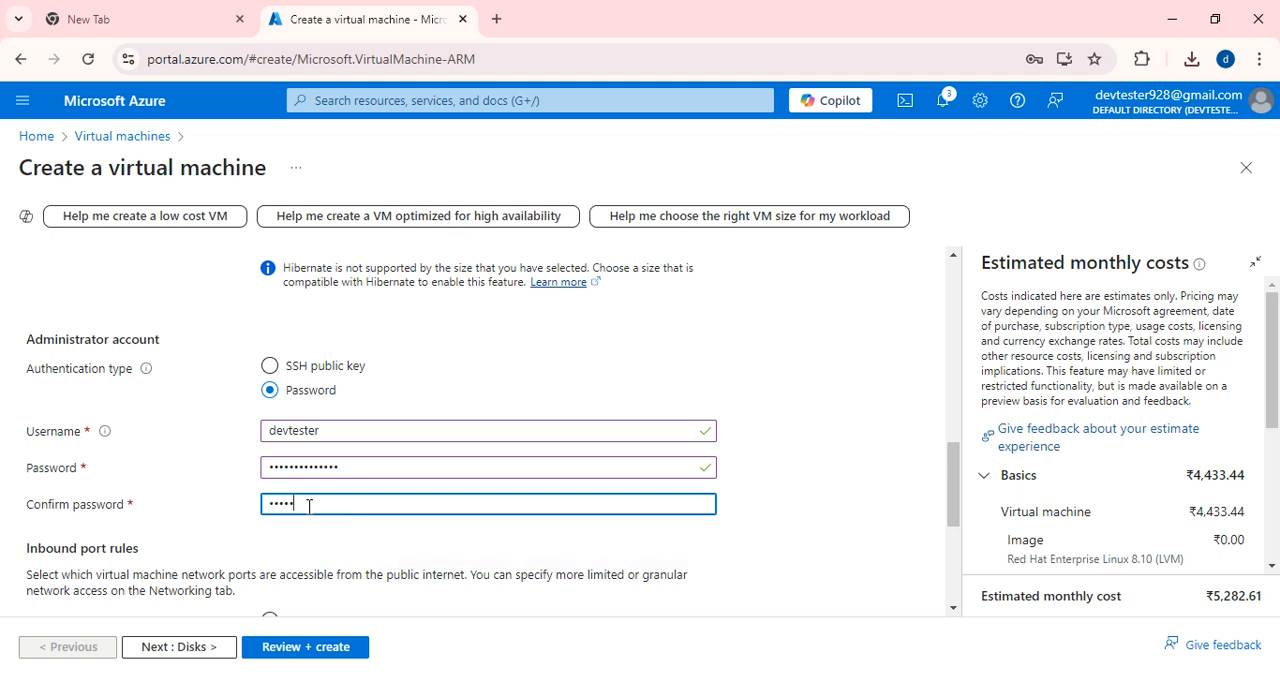
text(••••••)
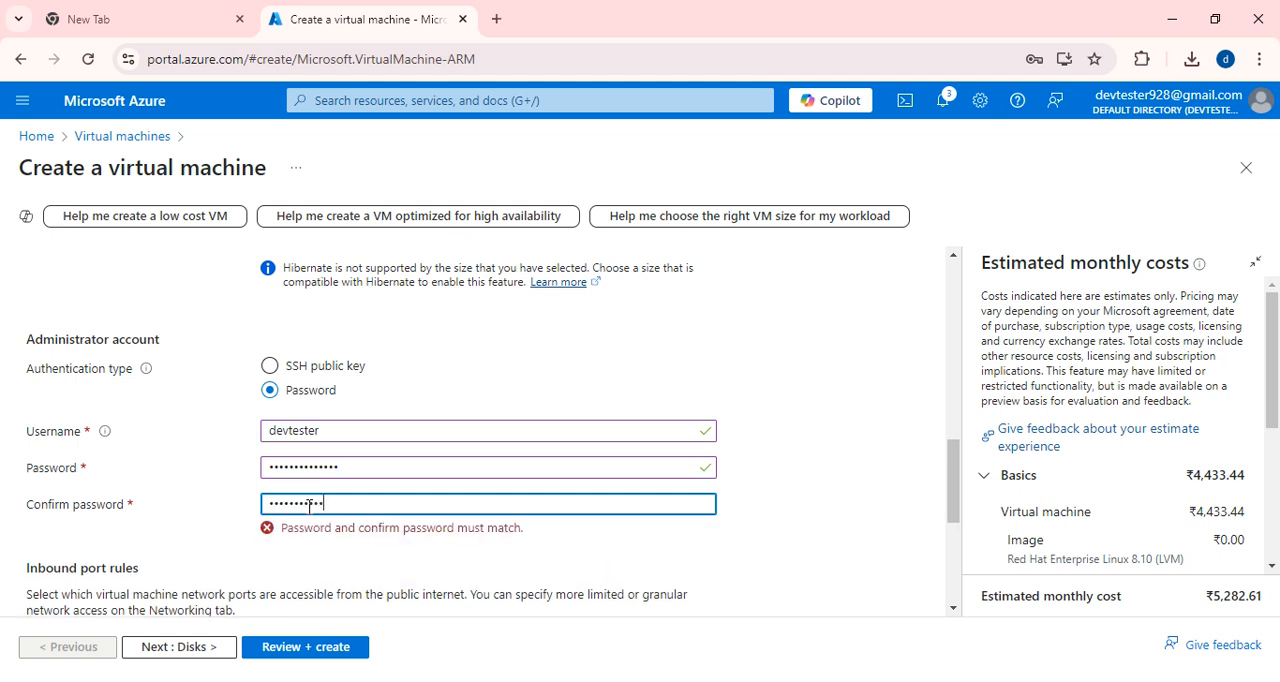
Set the VM's OS disk type to Standard HDD (locally-redundant storage).
scroll(325, 508, down, 2)
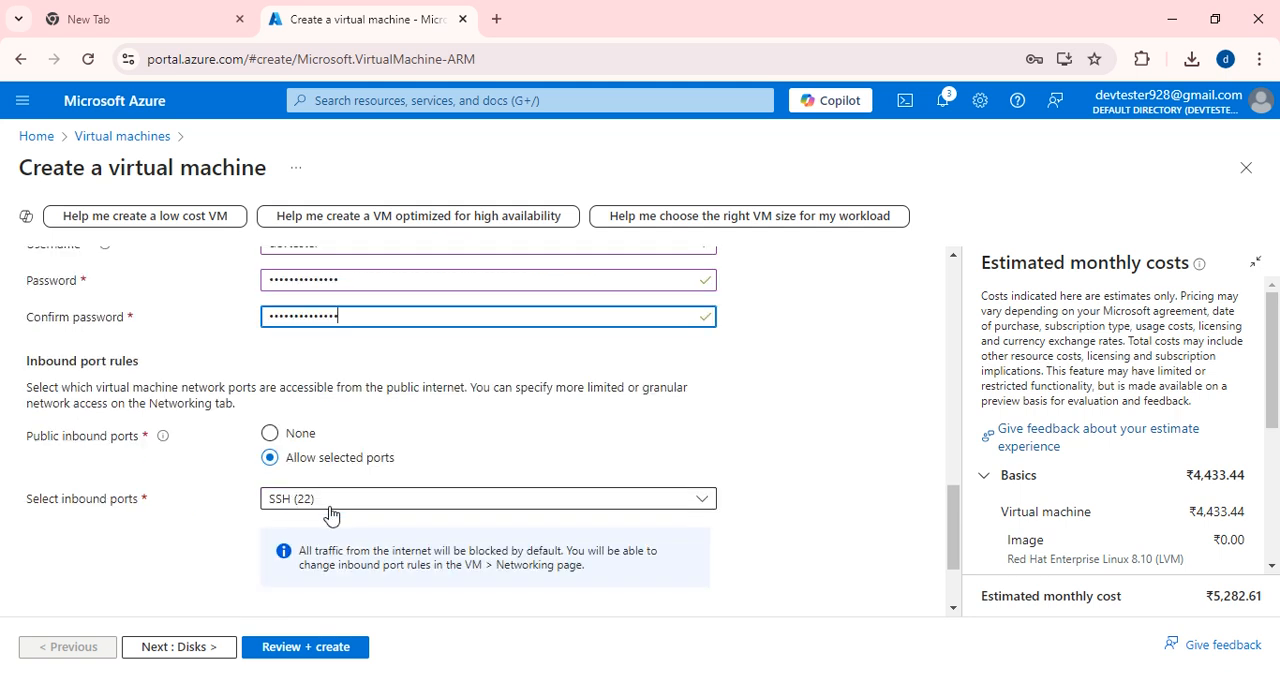
click(177, 648)
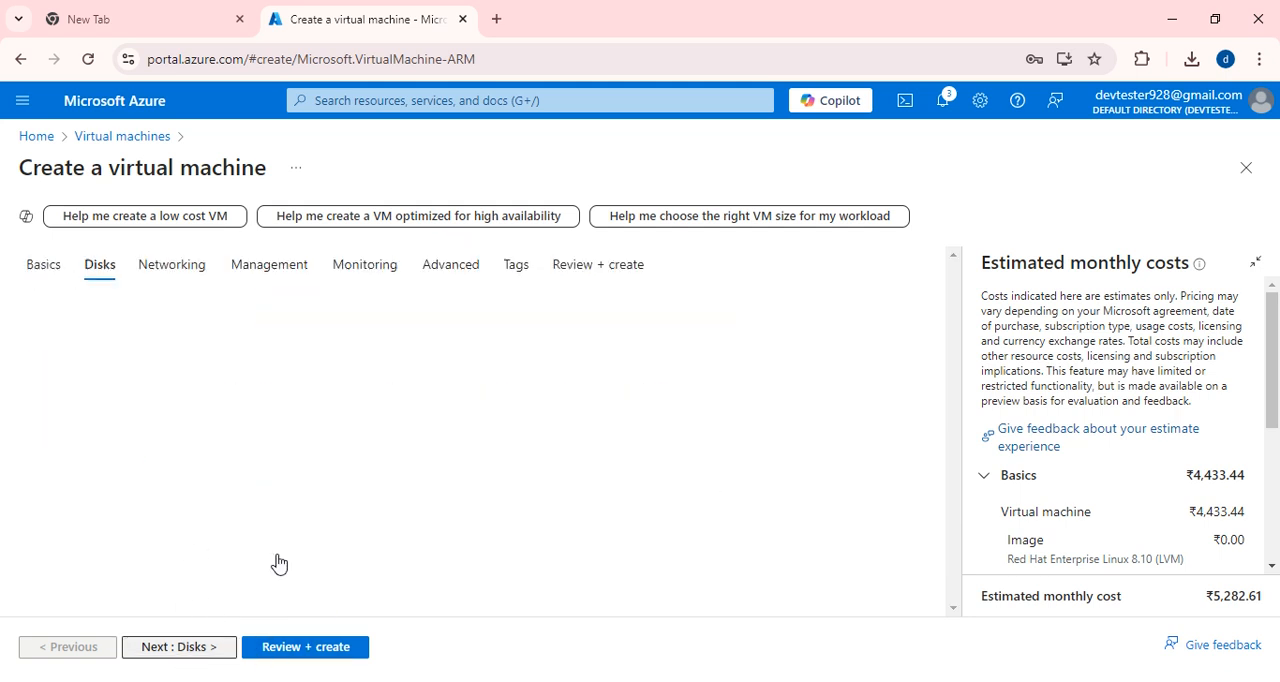
scroll(212, 417, down, 1)
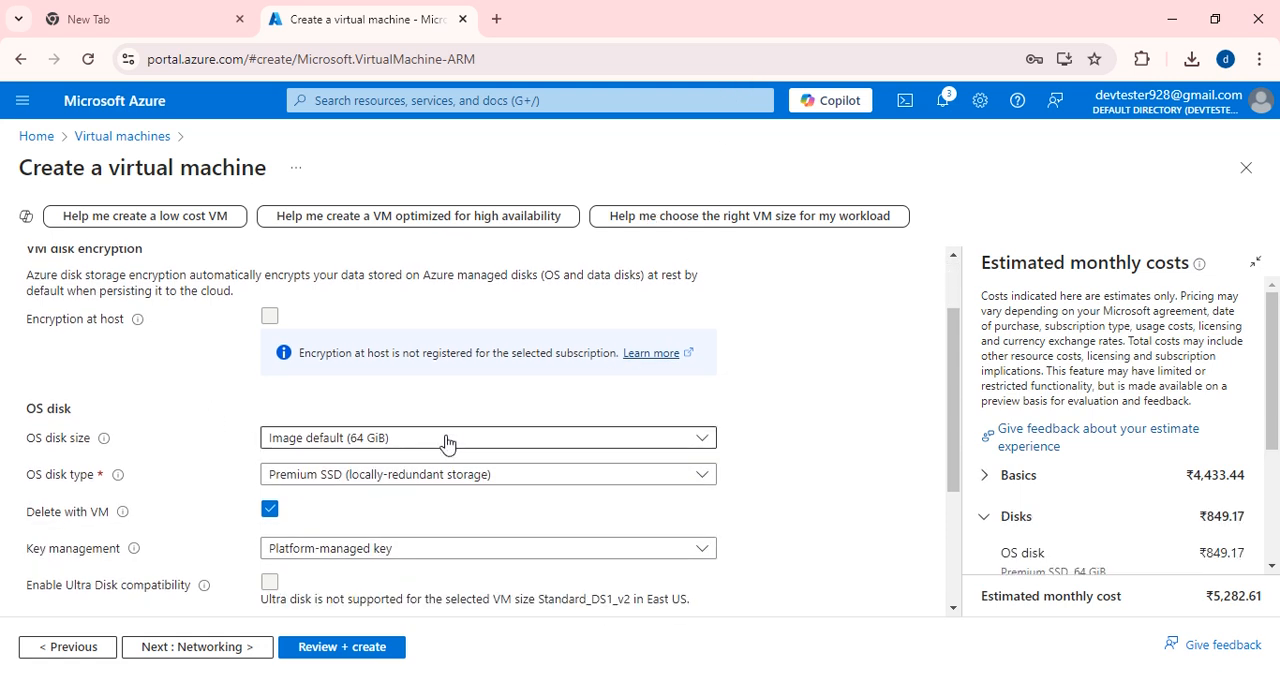
click(471, 476)
click(355, 349)
scroll(500, 360, down, 1)
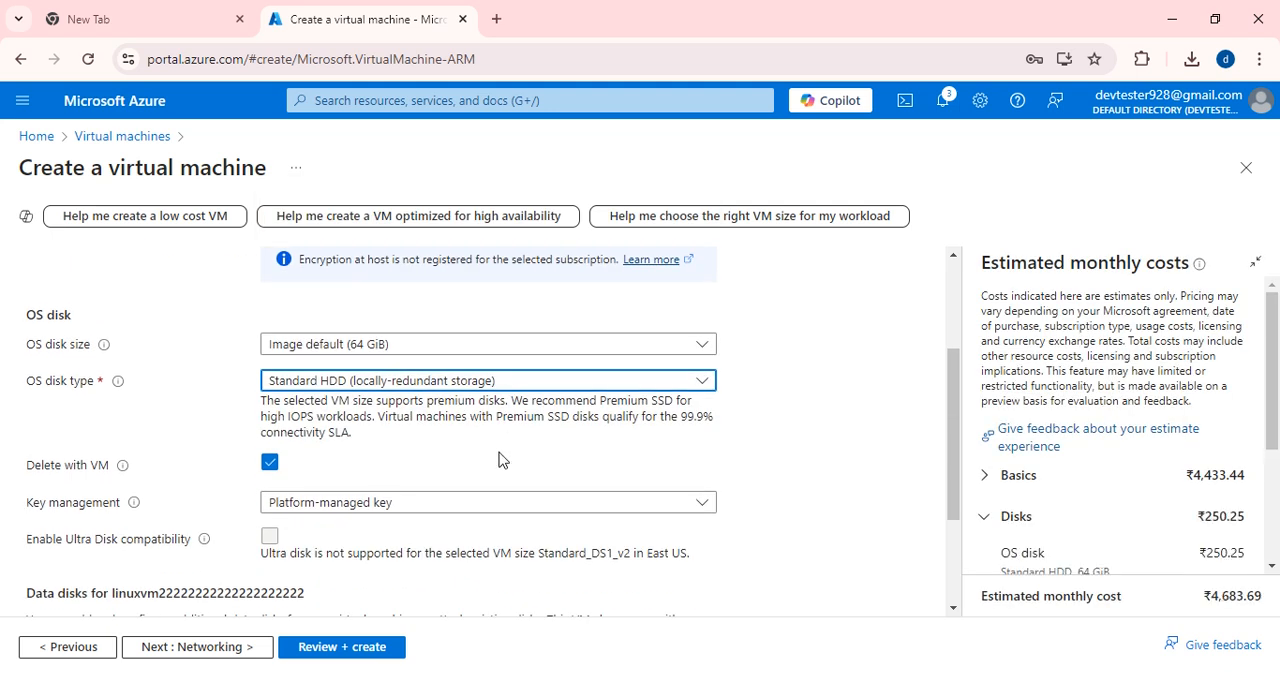
scroll(389, 486, down, 2)
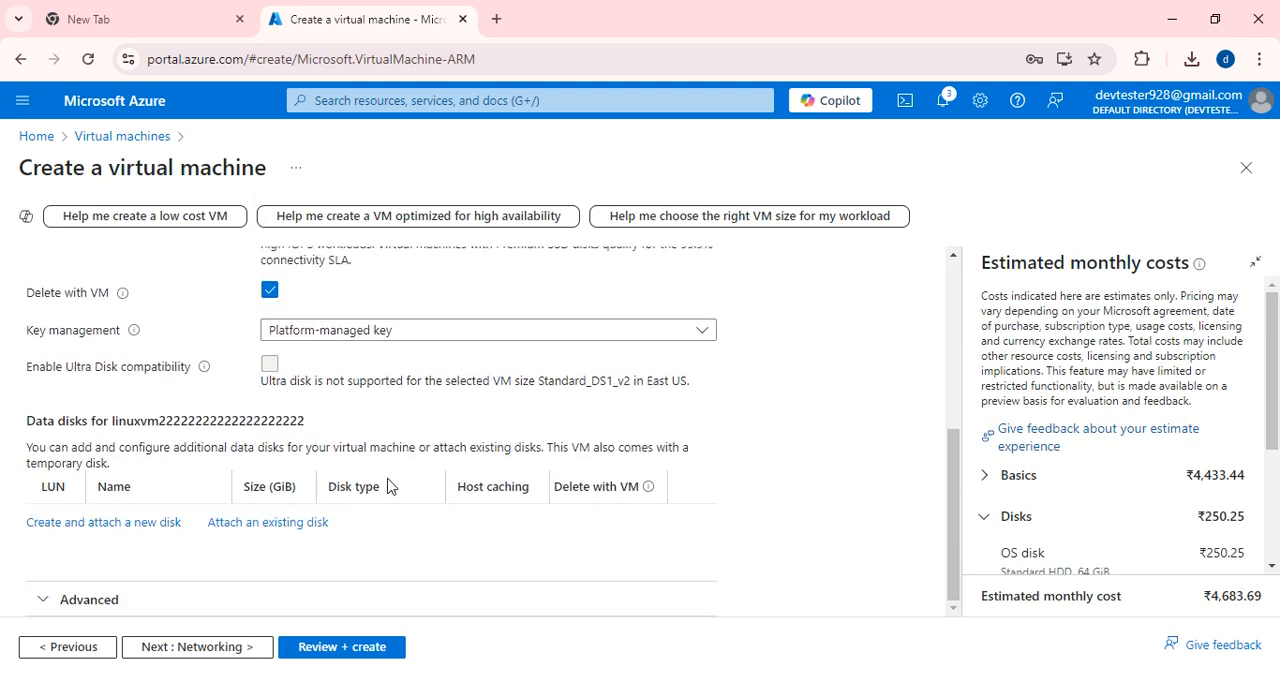
Review the new VM's networking, management and monitoring settings.
click(226, 648)
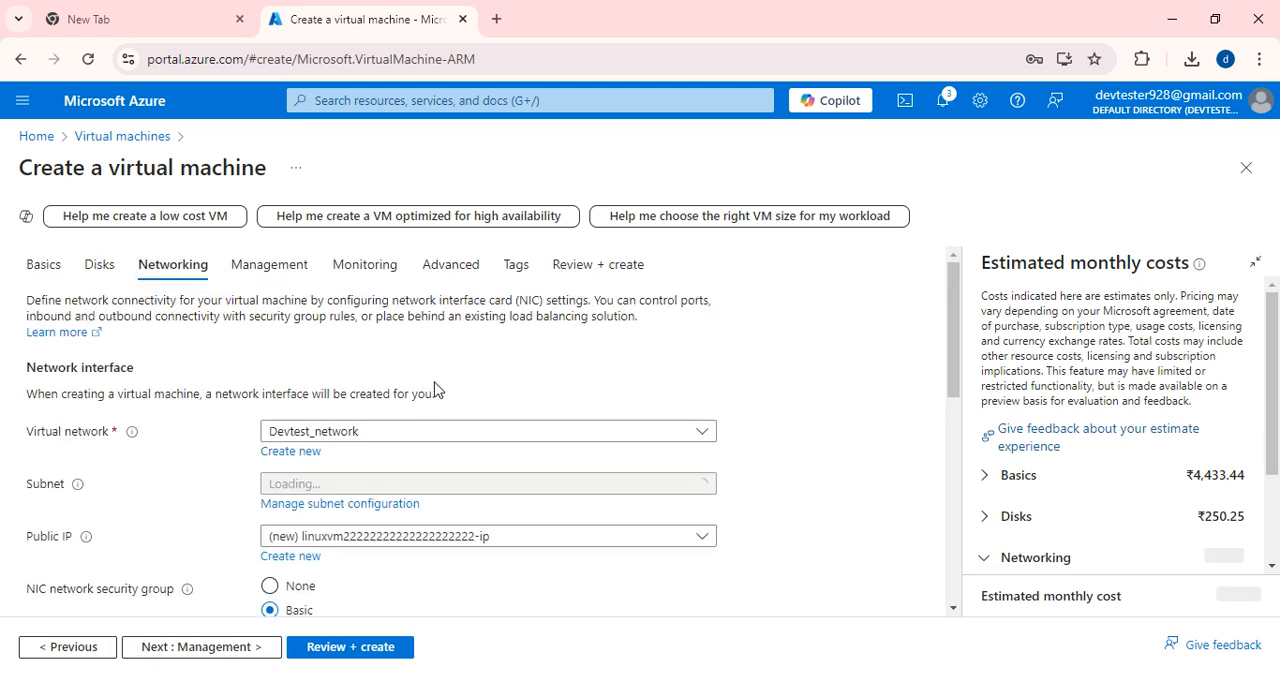
scroll(470, 500, down, 1)
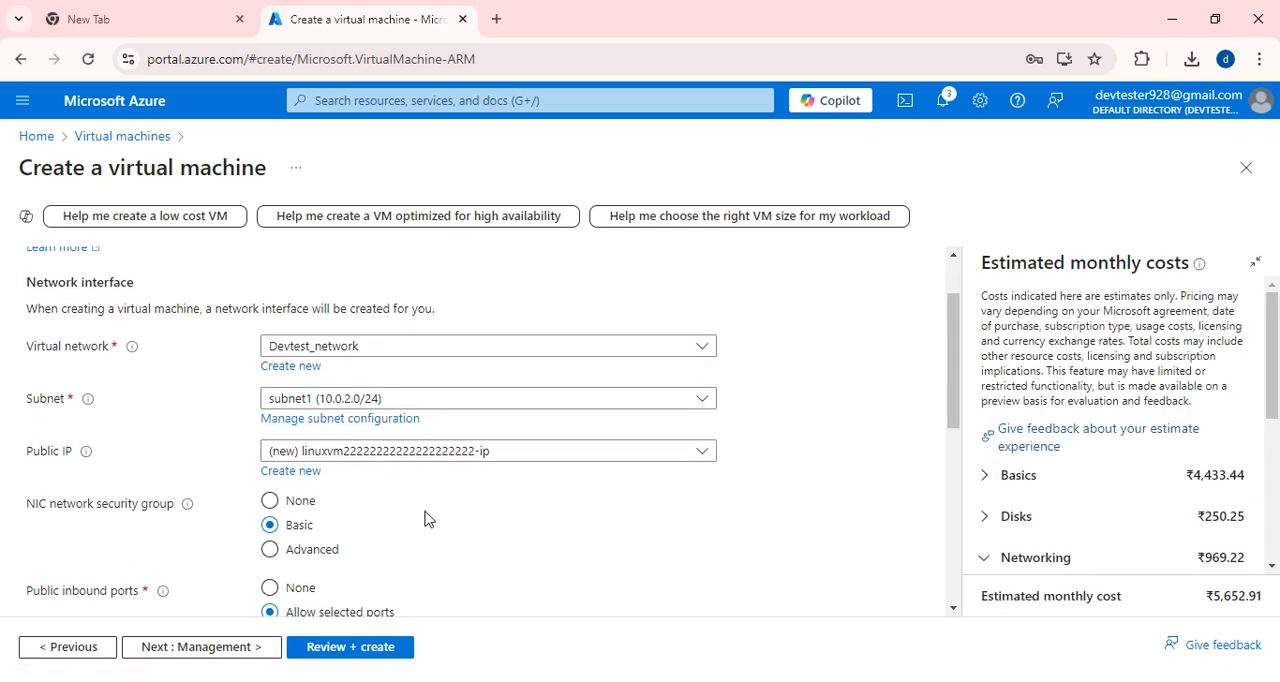
scroll(395, 505, down, 5)
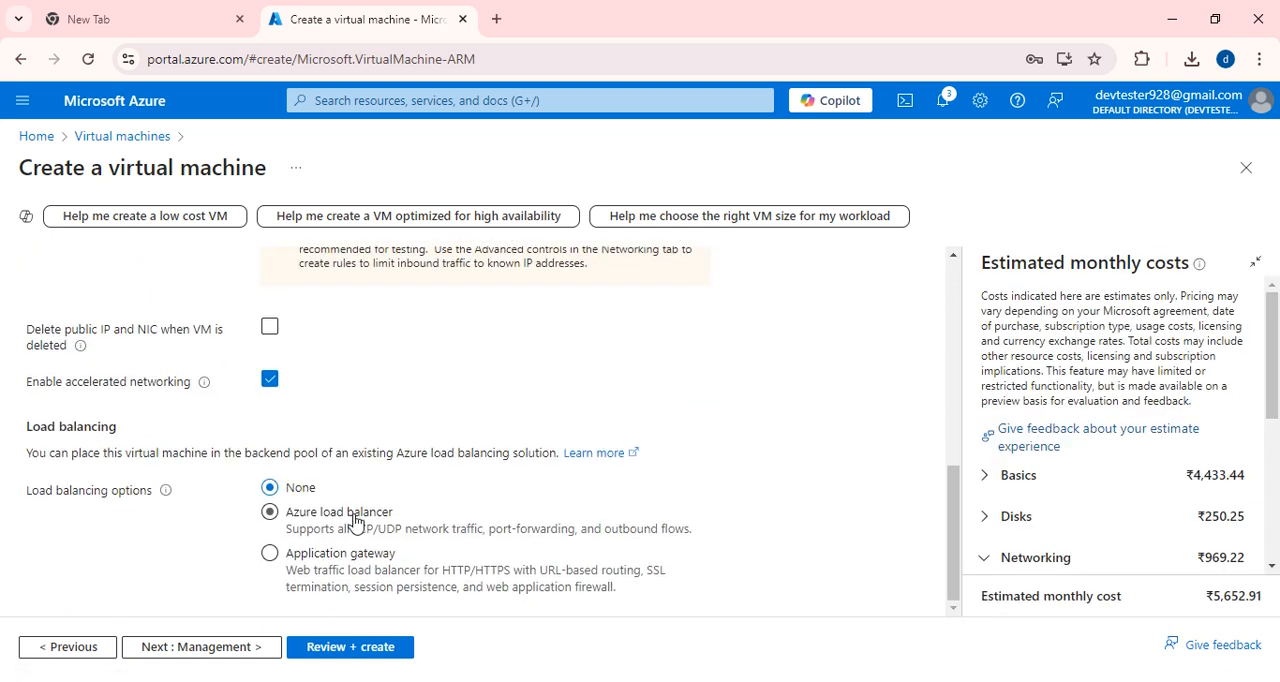
click(211, 648)
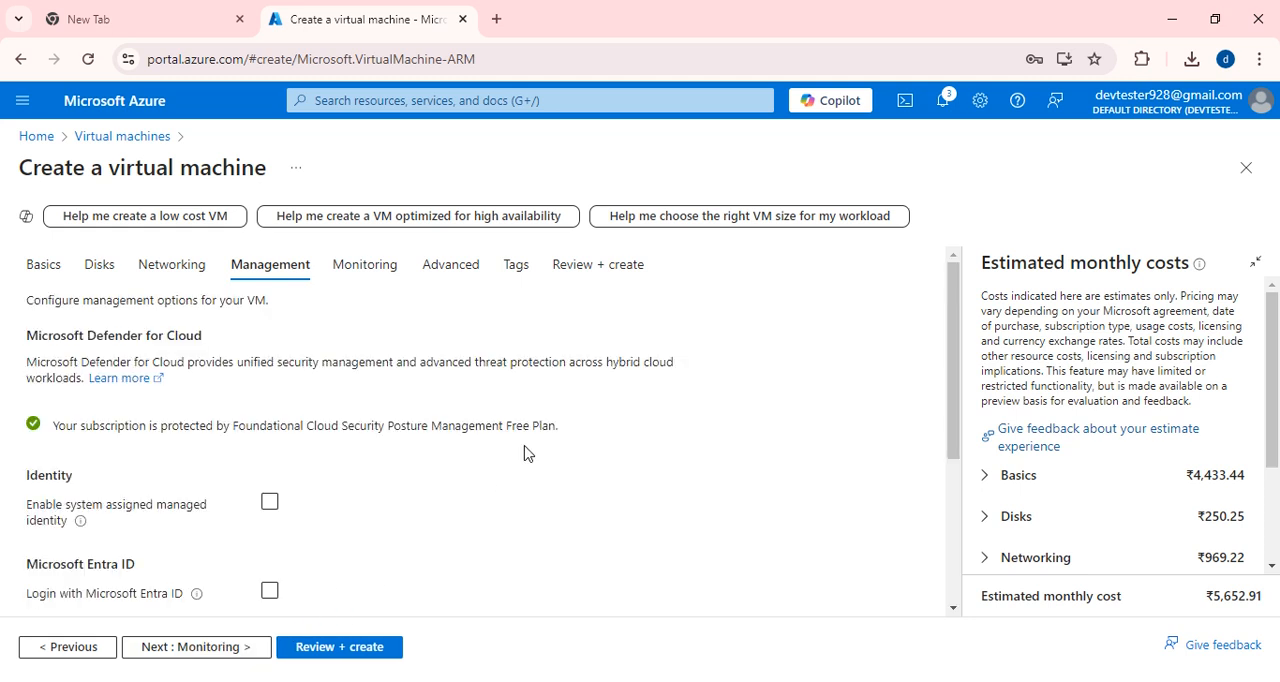
scroll(246, 454, down, 2)
scroll(291, 429, down, 2)
click(291, 424)
scroll(311, 457, up, 4)
click(365, 286)
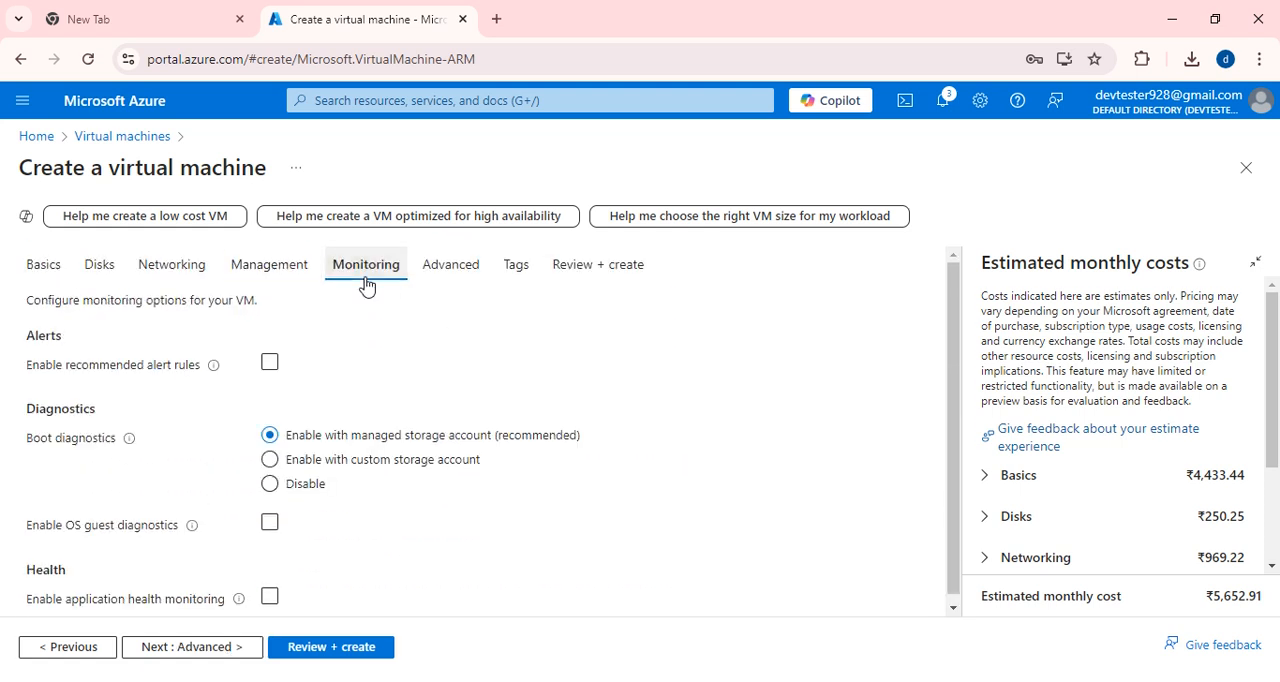
scroll(560, 535, down, 1)
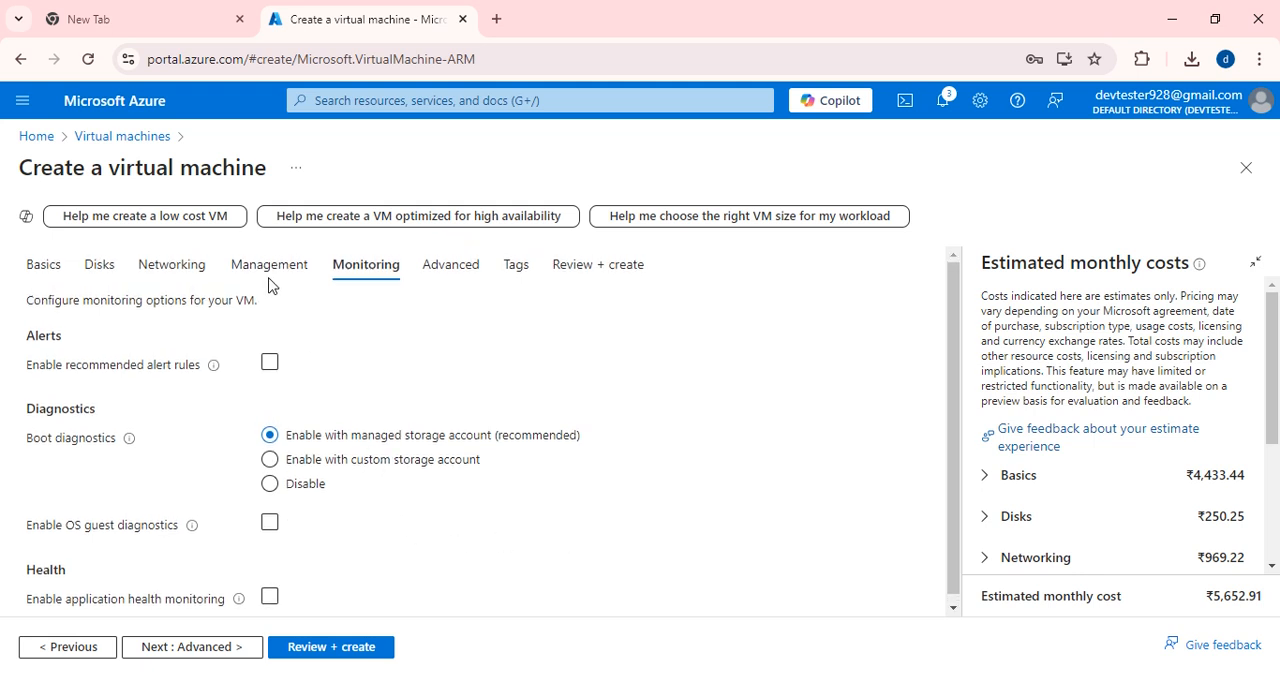
In the VM's networking settings, enable deletion of the public IP and NIC when the VM is deleted.
click(160, 261)
scroll(476, 488, down, 2)
scroll(474, 488, down, 3)
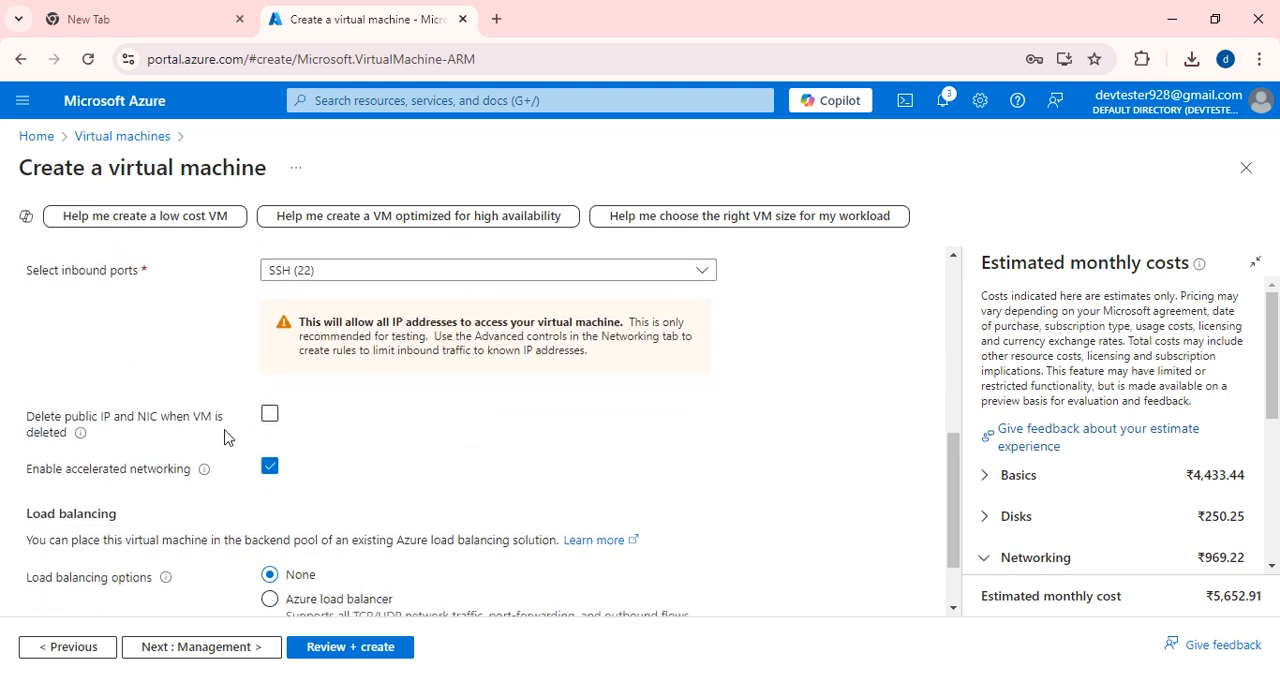
click(273, 420)
Validate the VM configuration and submit it for creation.
scroll(330, 480, down, 1)
click(375, 646)
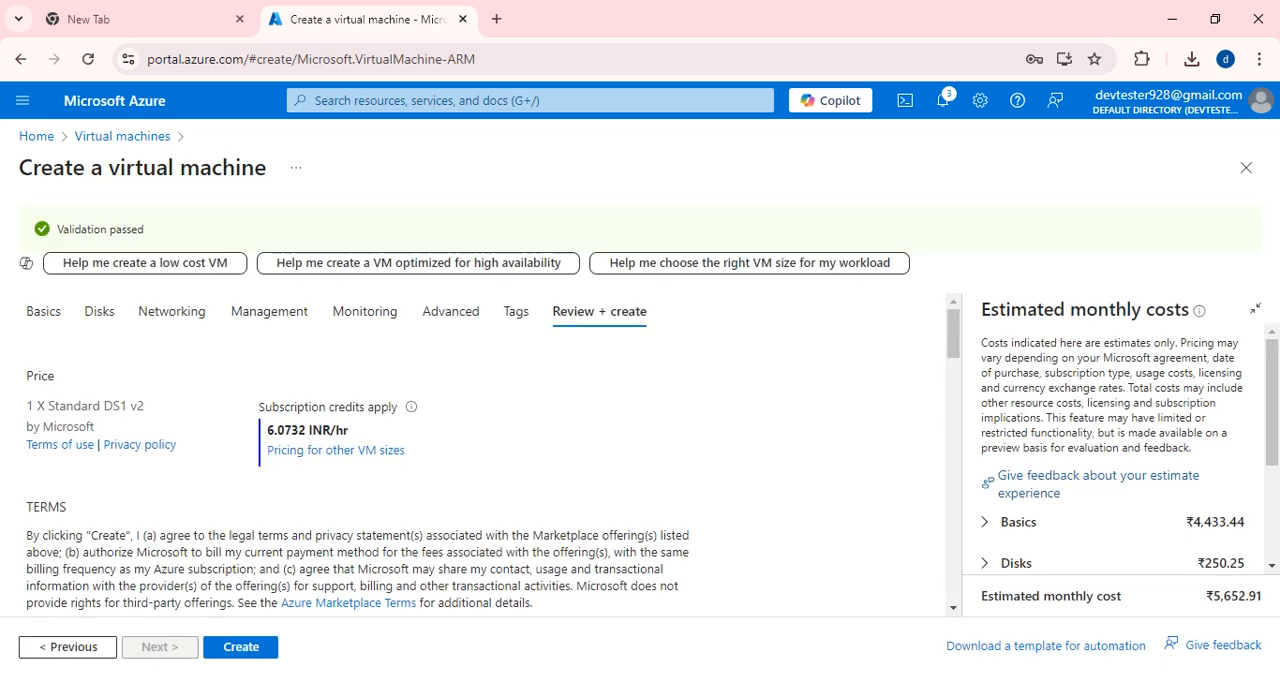
click(230, 646)
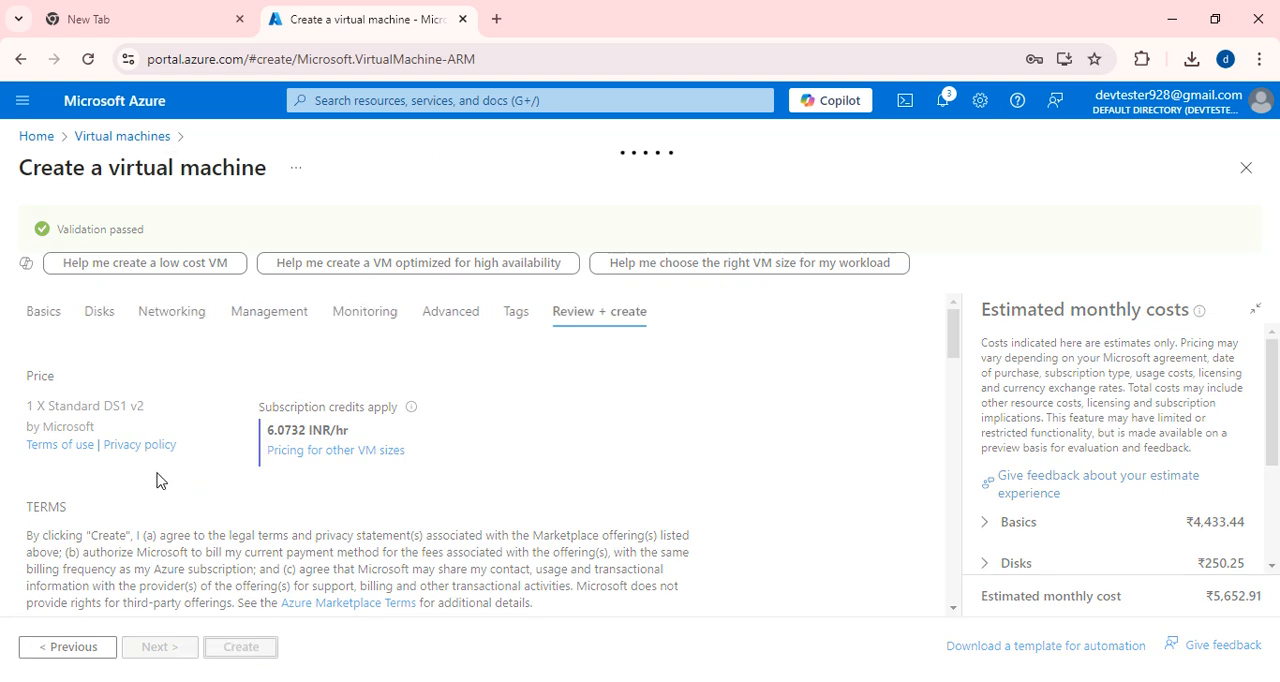
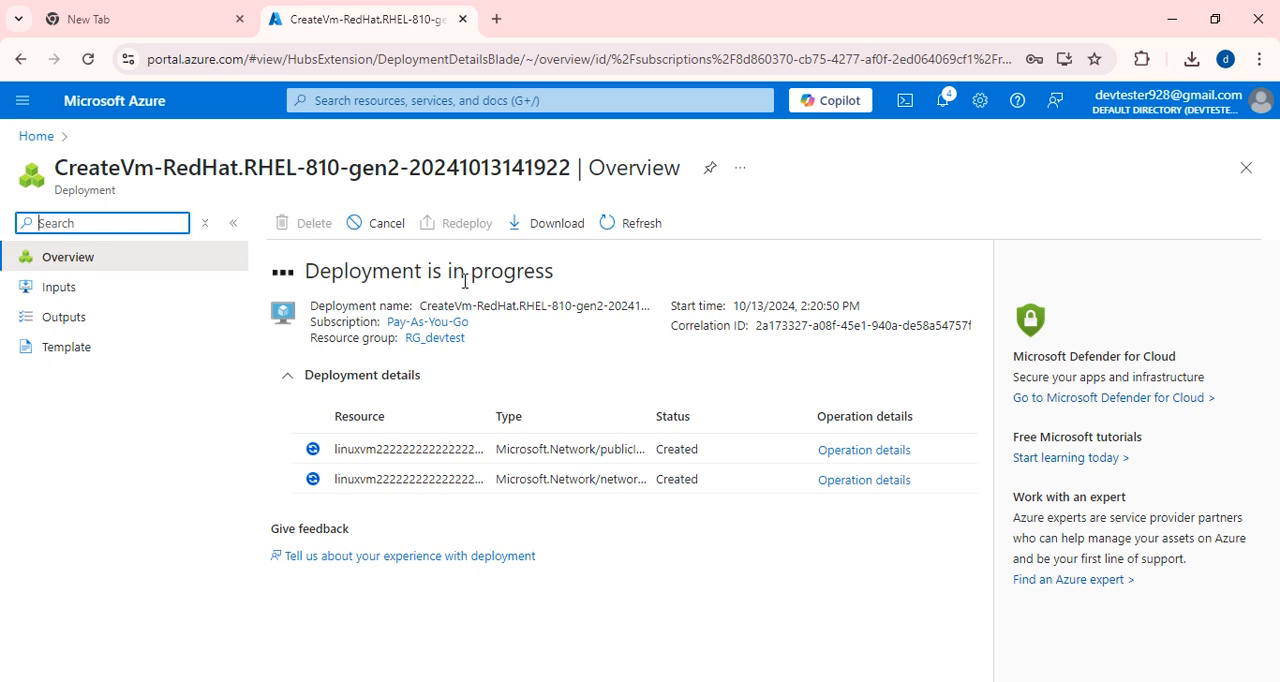
Open the newly deployed VM's overview through its deployment notification and copy its public IP address.
click(40, 138)
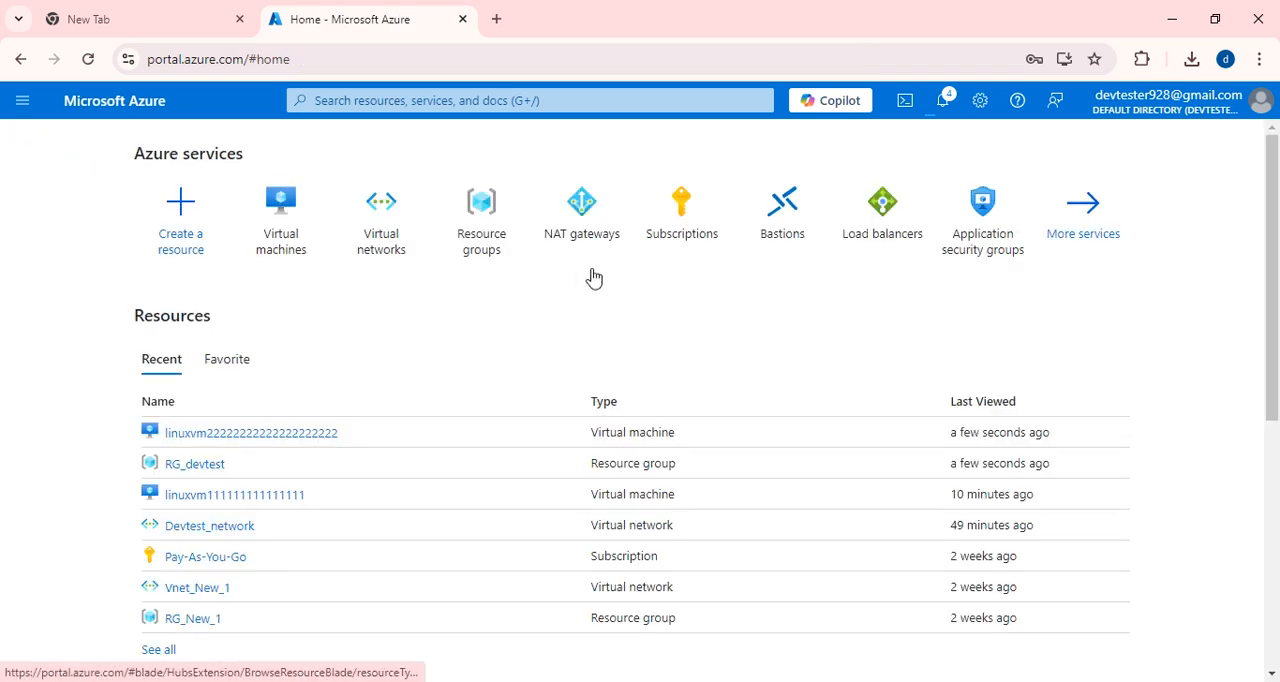
click(280, 232)
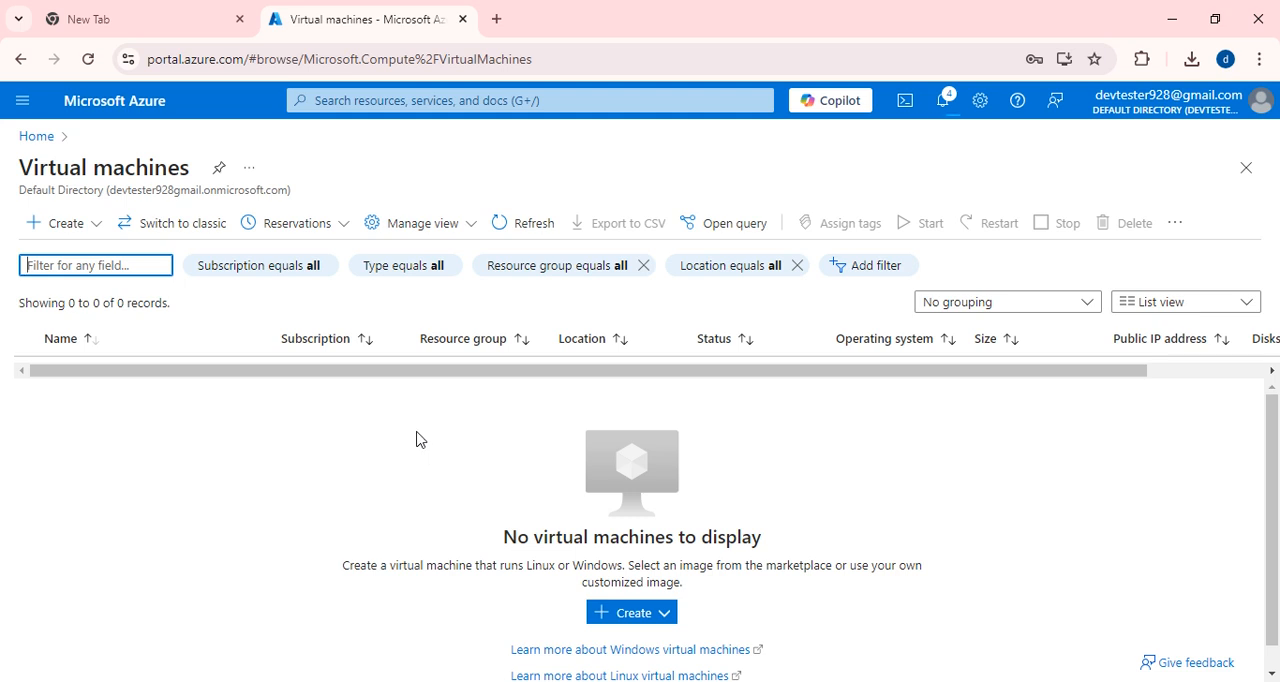
click(940, 102)
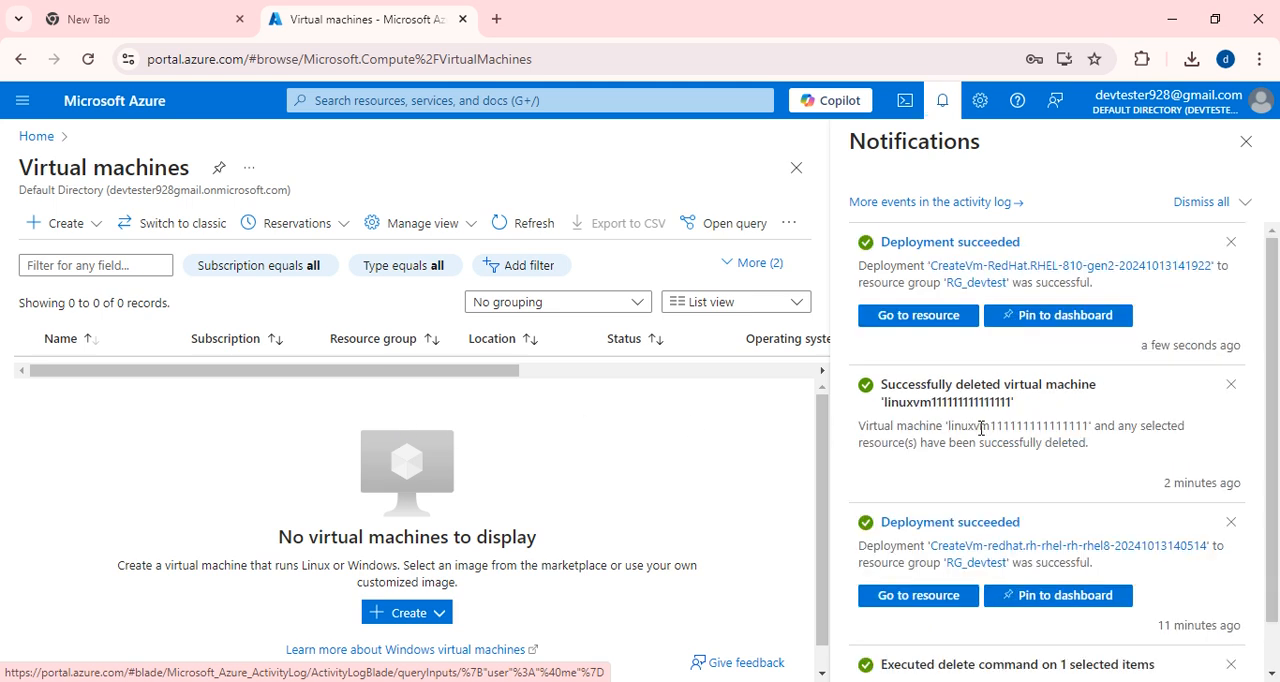
click(927, 318)
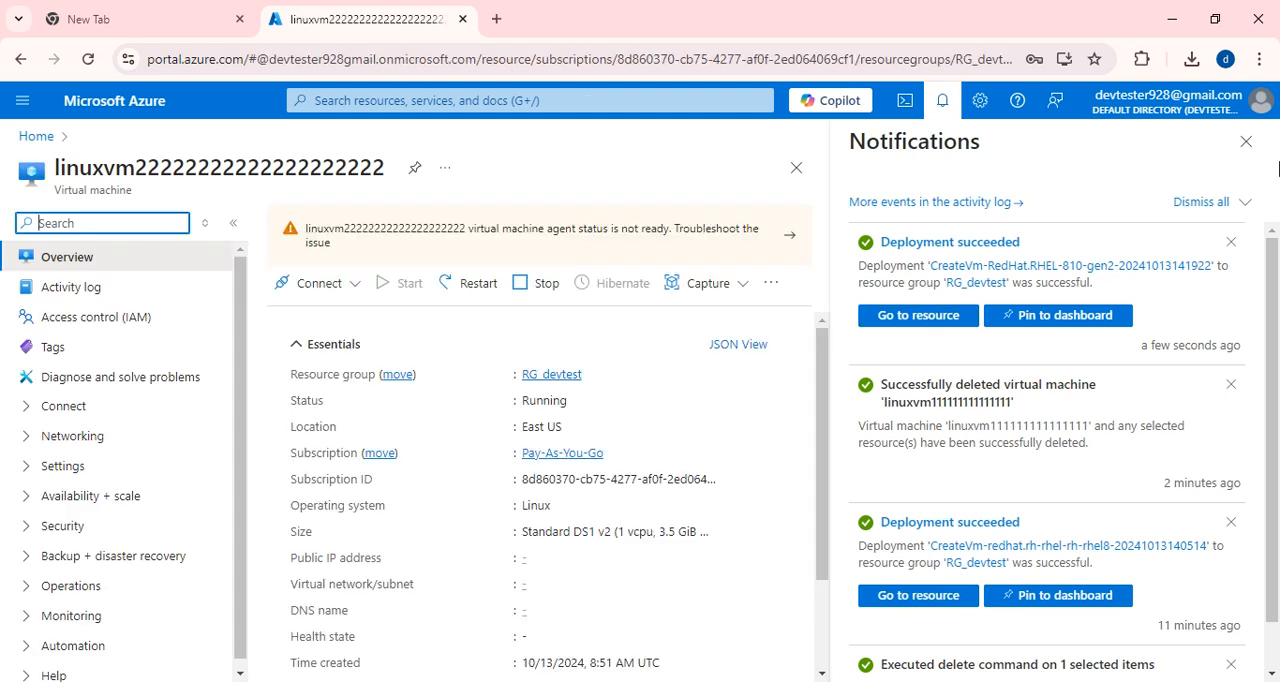
click(1246, 142)
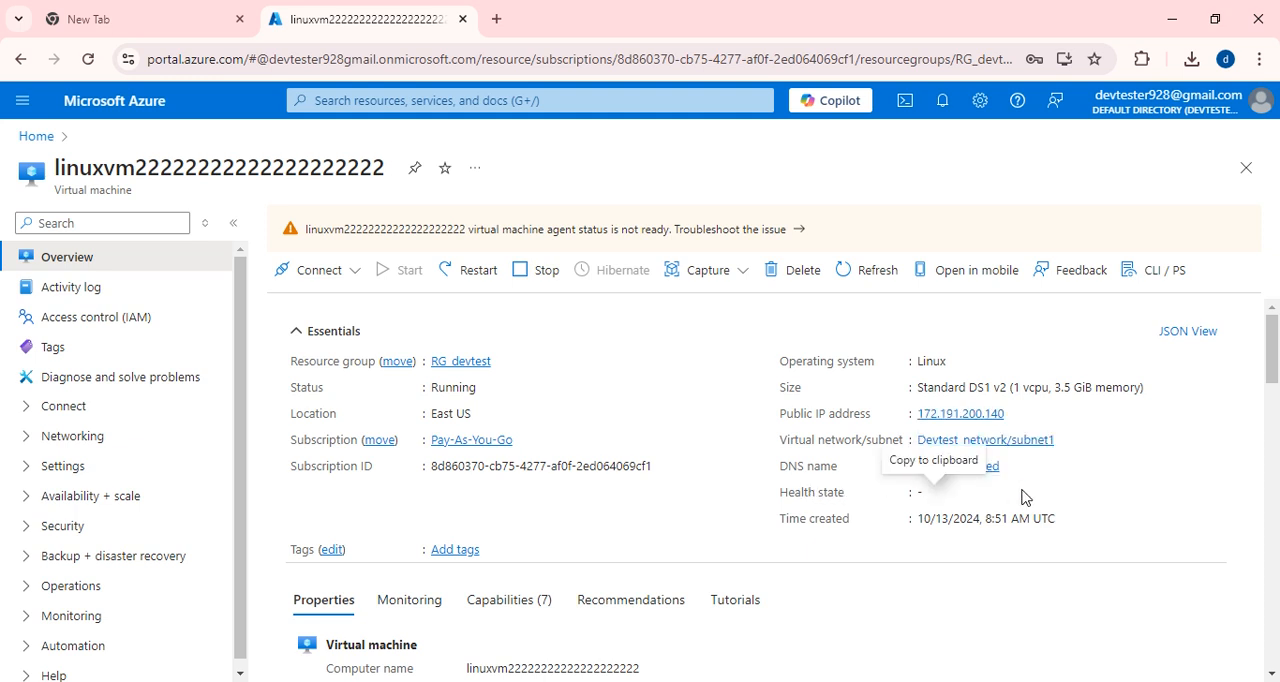
mouse_move(1022, 421)
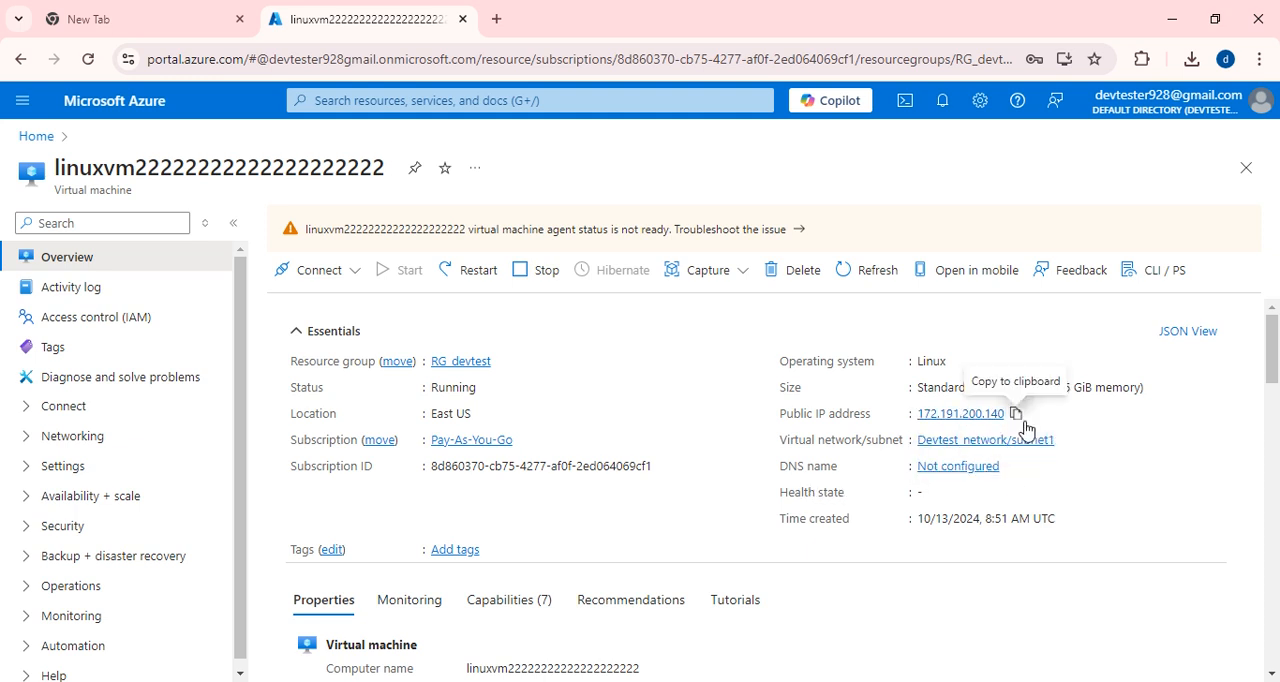
click(1014, 416)
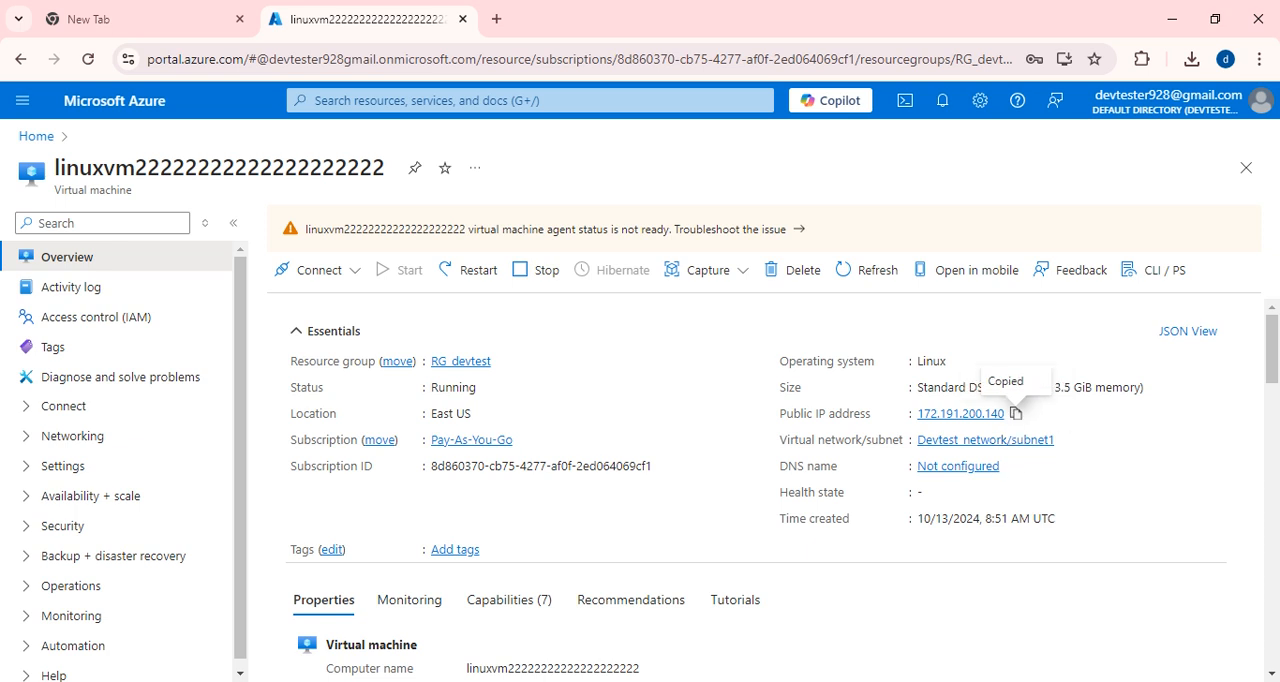
Close the inactive PuTTY session, start a new one and set its host to the copied IP address 172.191.200.140.
click(590, 680)
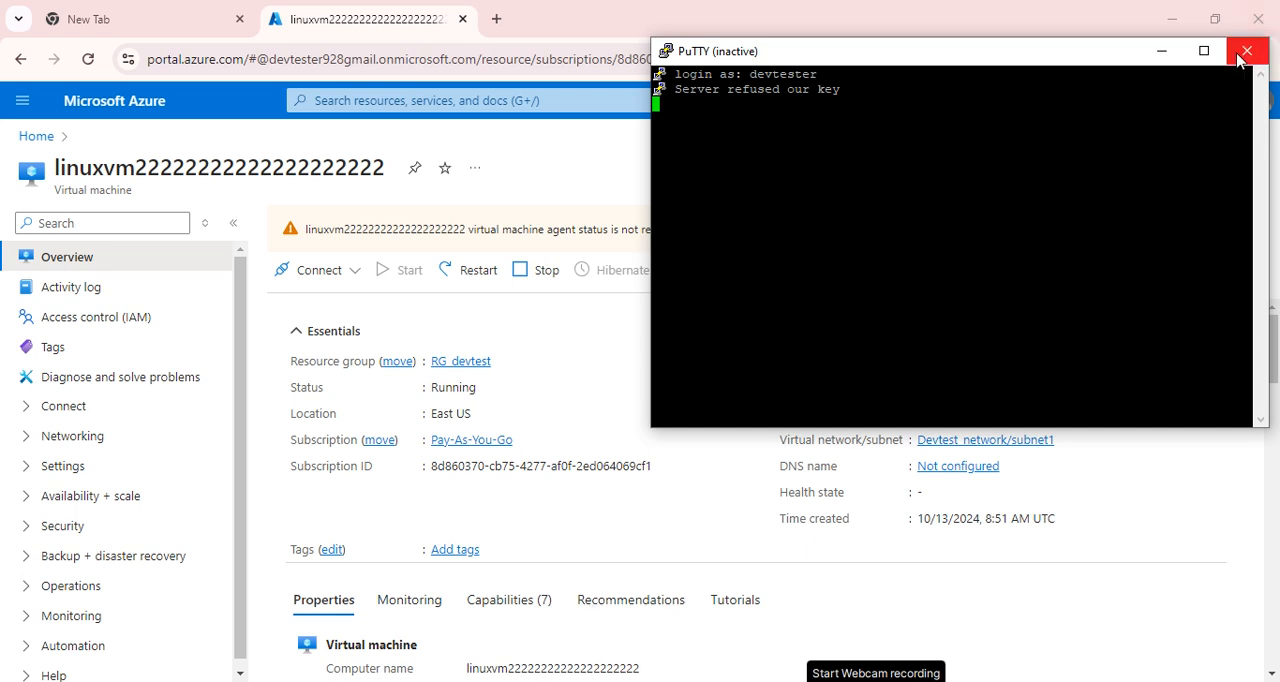
click(1242, 56)
click(120, 681)
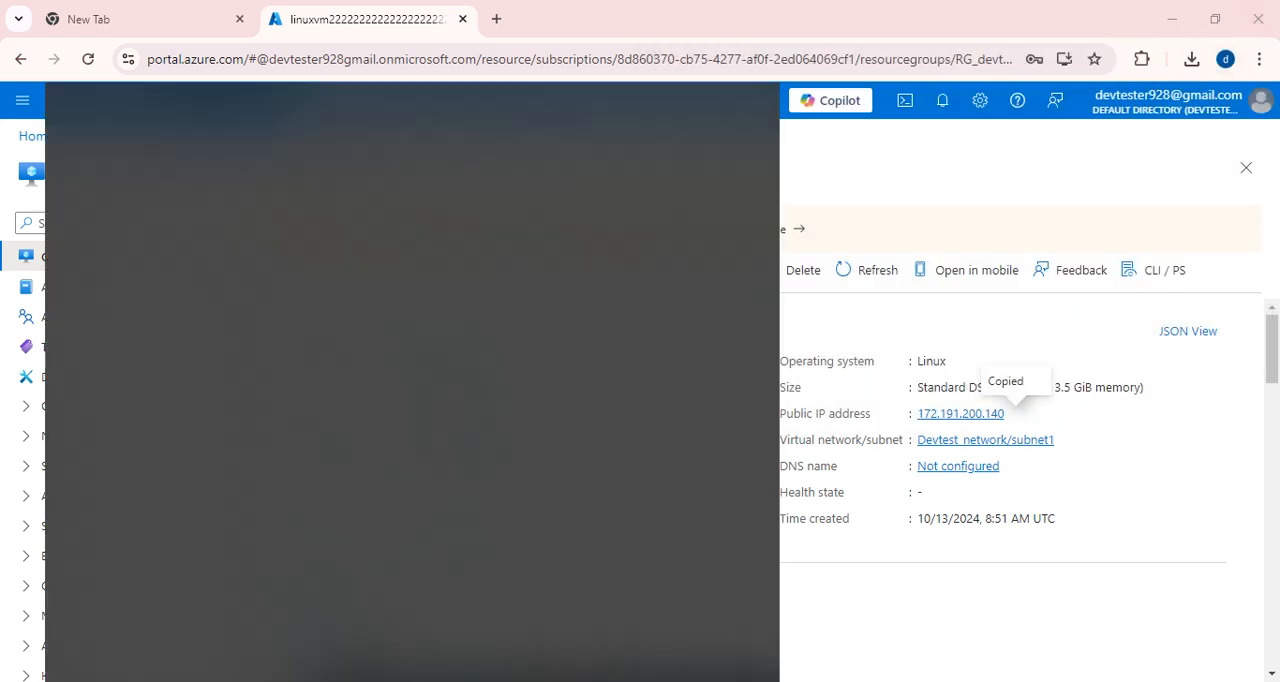
text(putt)
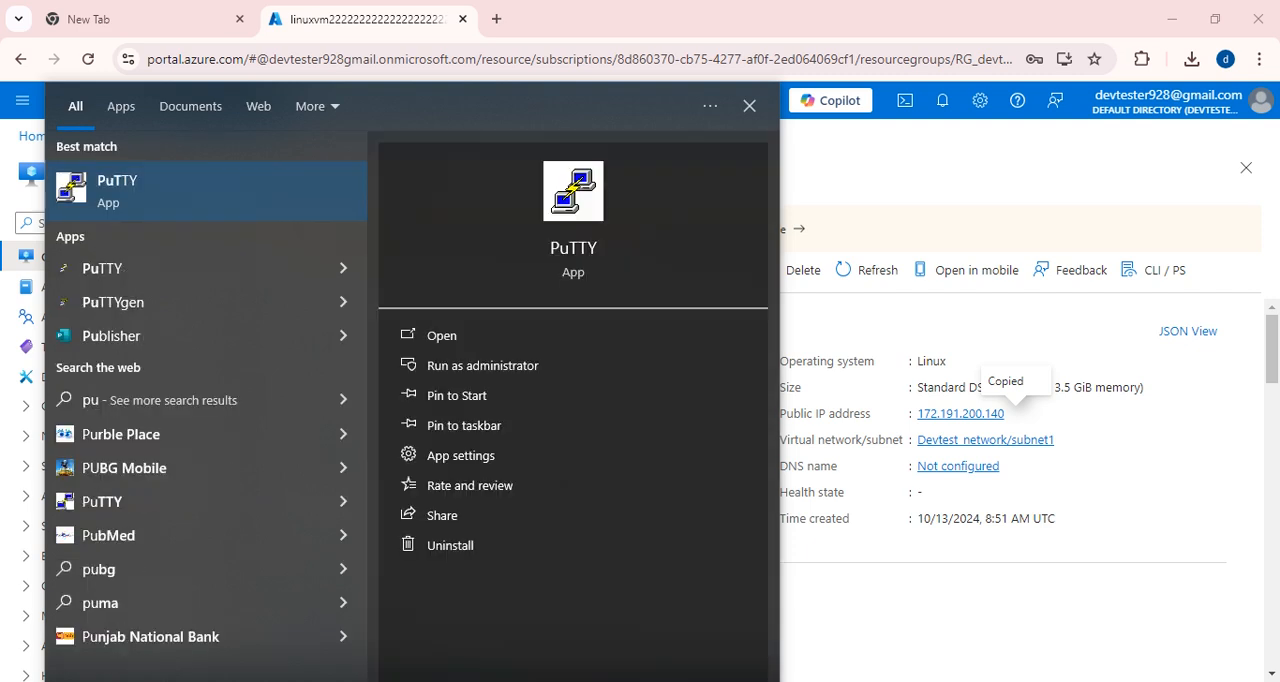
click(112, 196)
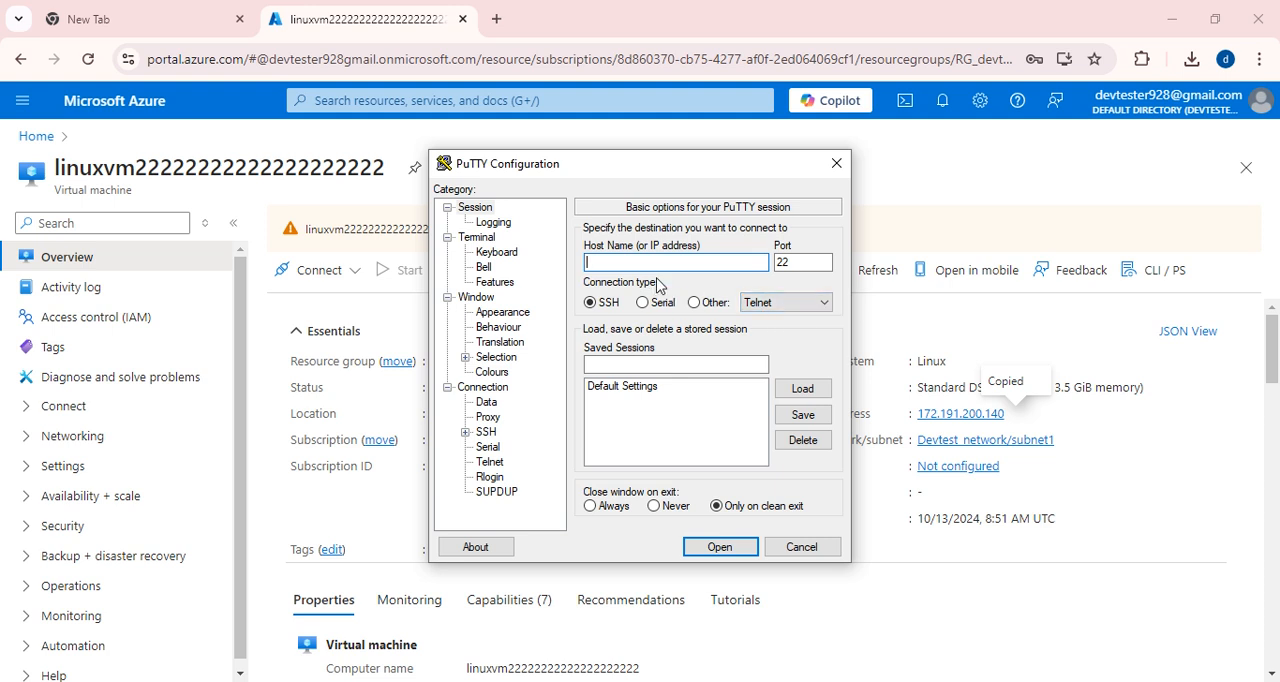
key(ctrl+v)
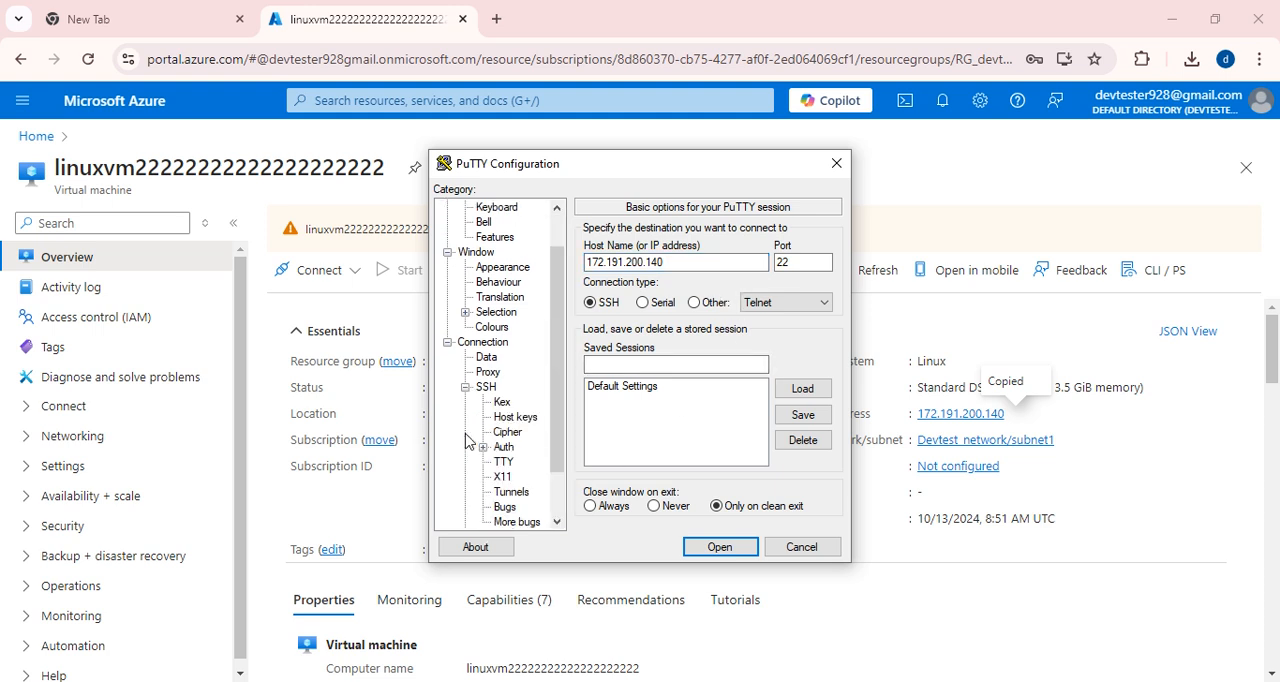
Review PuTTY's SSH authentication options, including the private key credentials and GSSAPI settings.
click(483, 448)
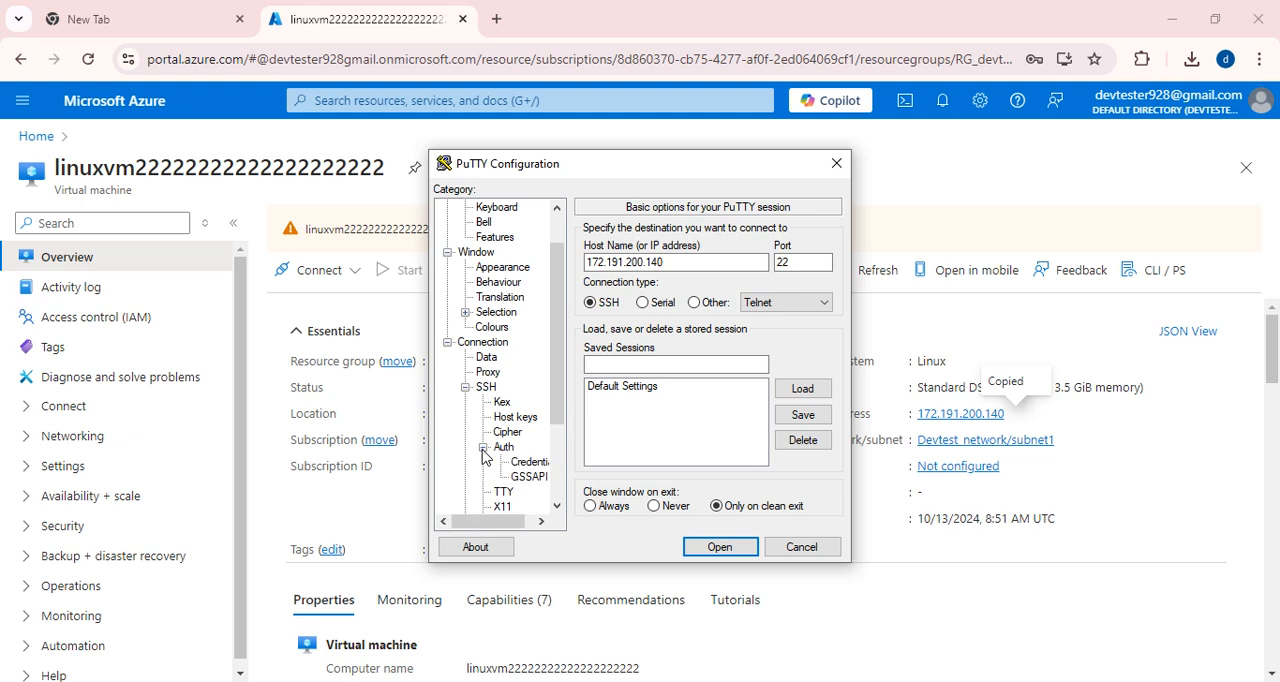
click(524, 464)
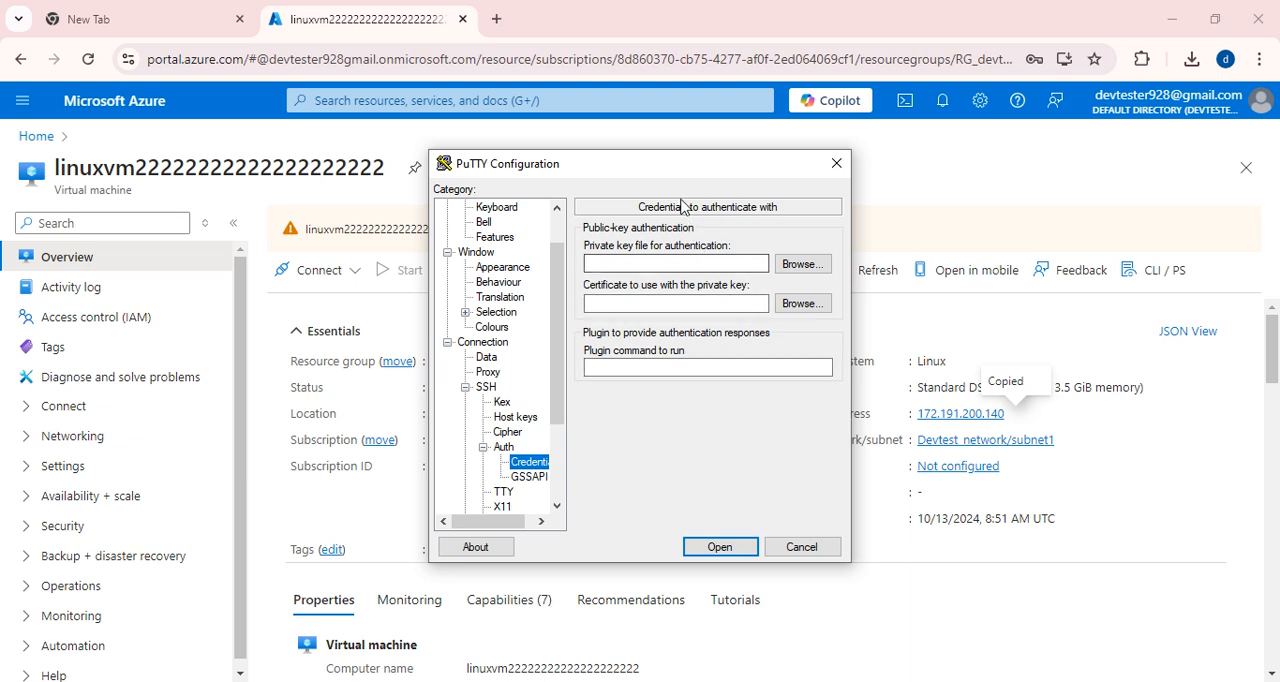
click(530, 477)
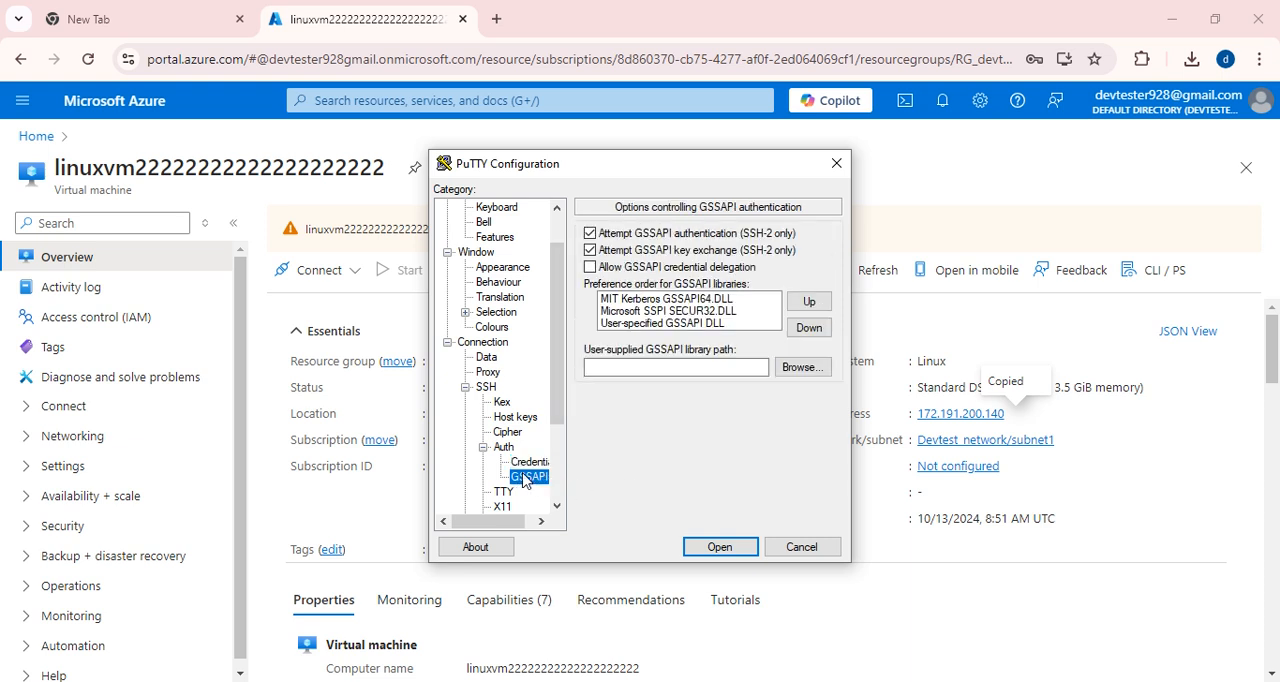
click(527, 463)
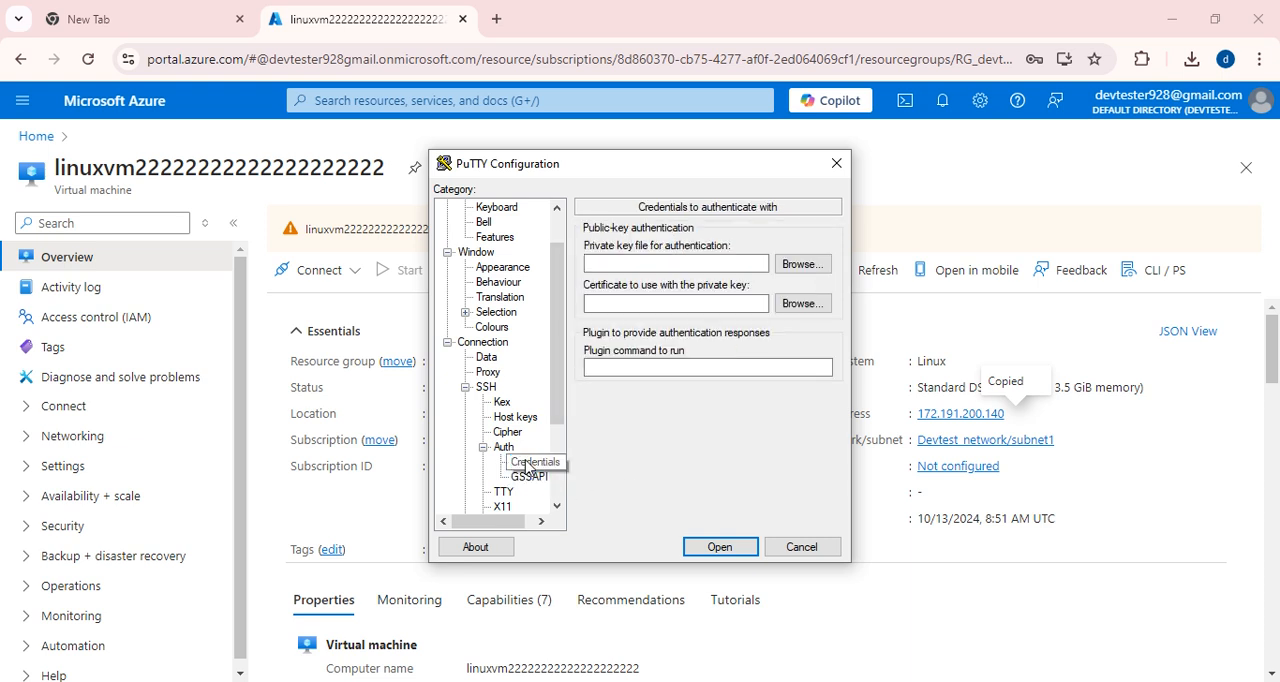
click(503, 447)
Open the SSH connection with the server's host key accepted, and log in as devtester with the account password.
click(716, 547)
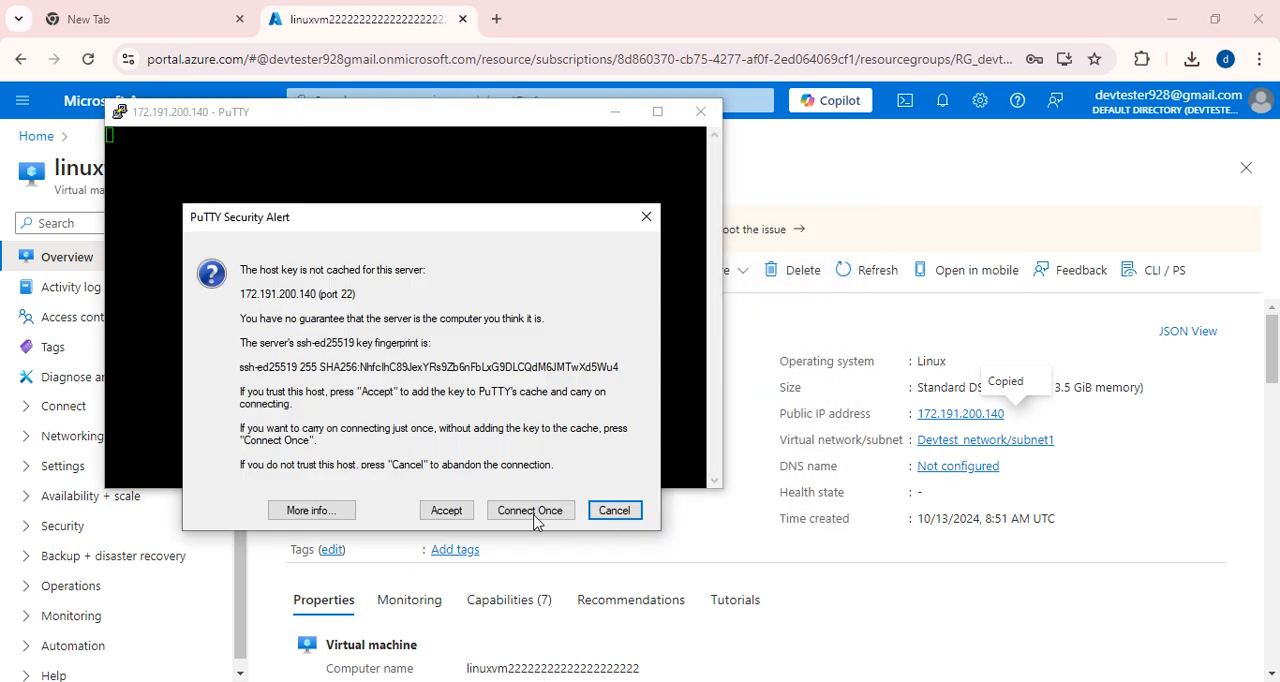
click(446, 512)
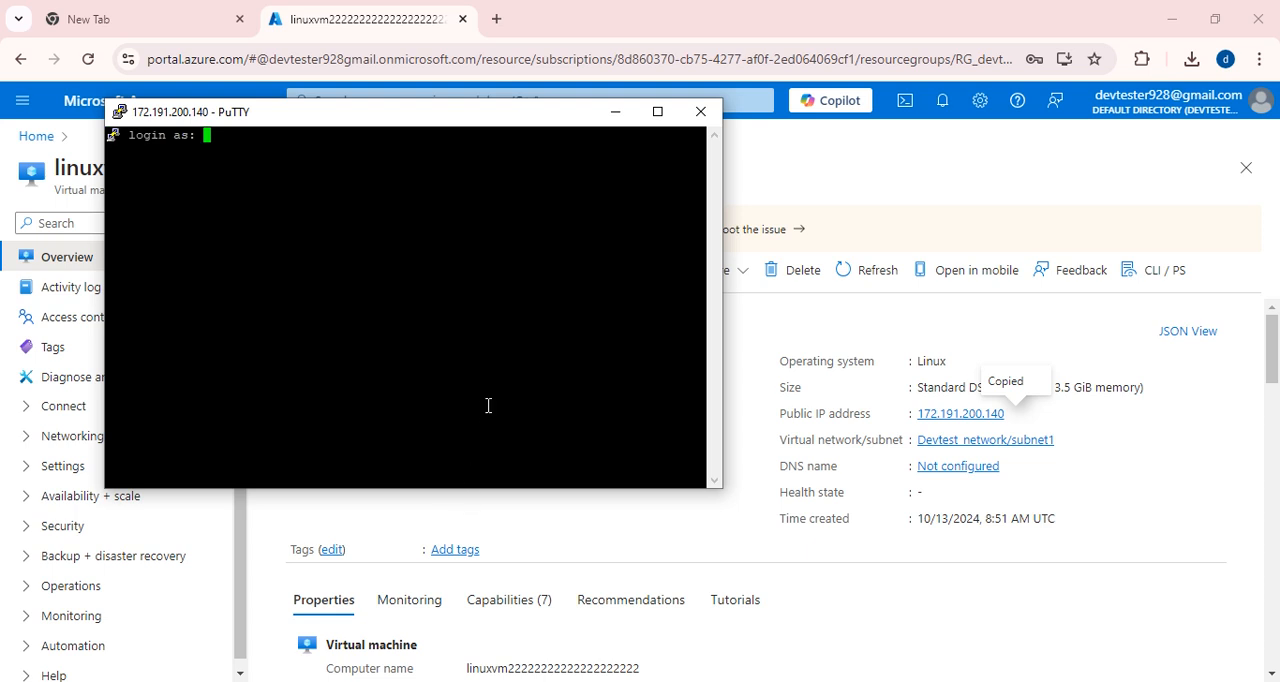
text(devtester)
key(Return)
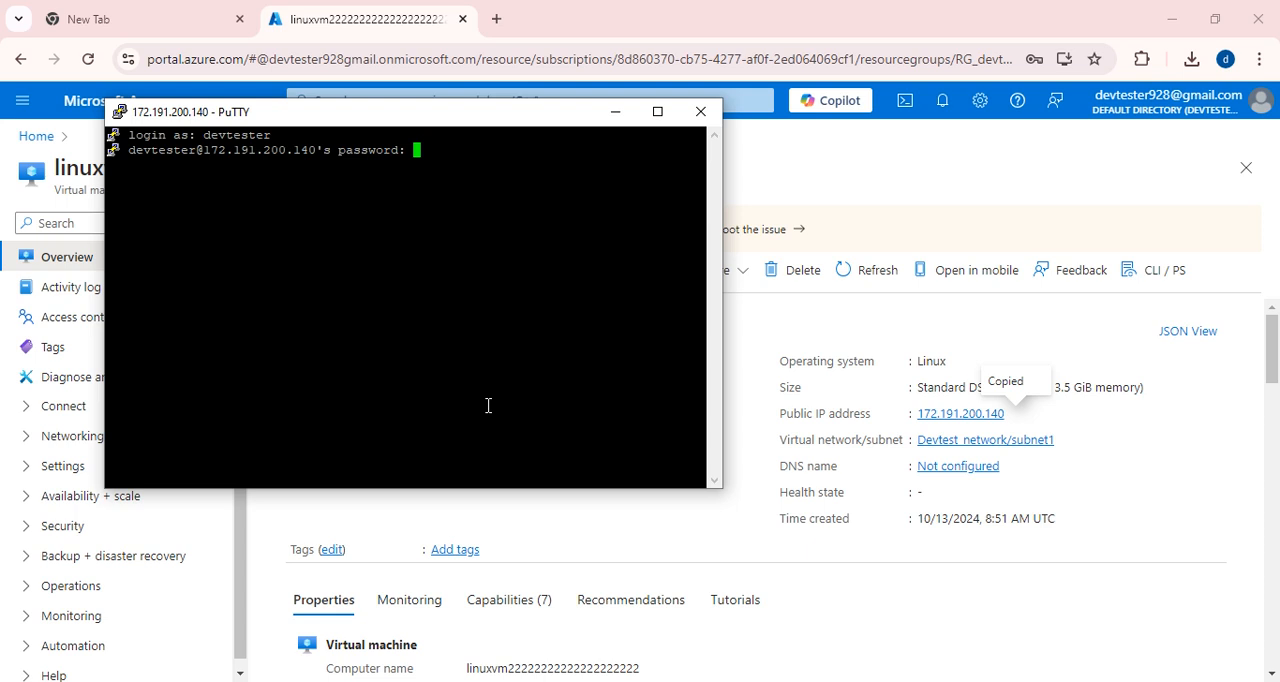
key(Return)
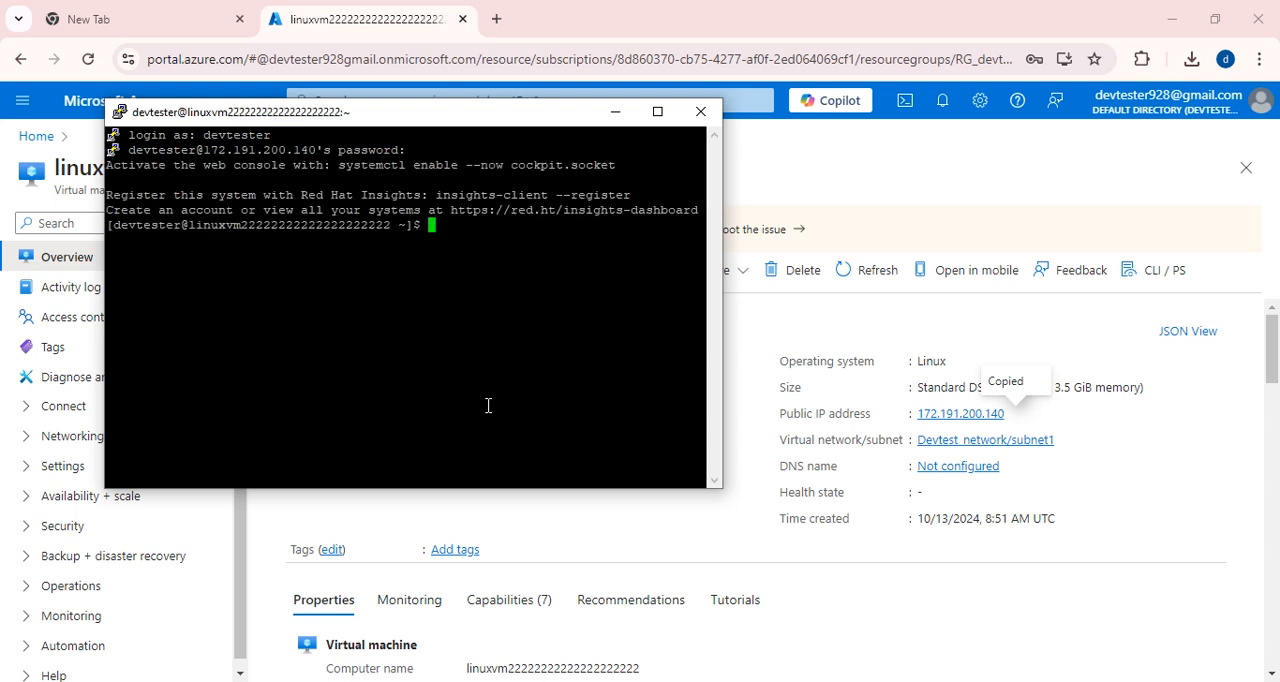
Maximize the terminal window and switch to a root shell with sudo -i.
click(657, 111)
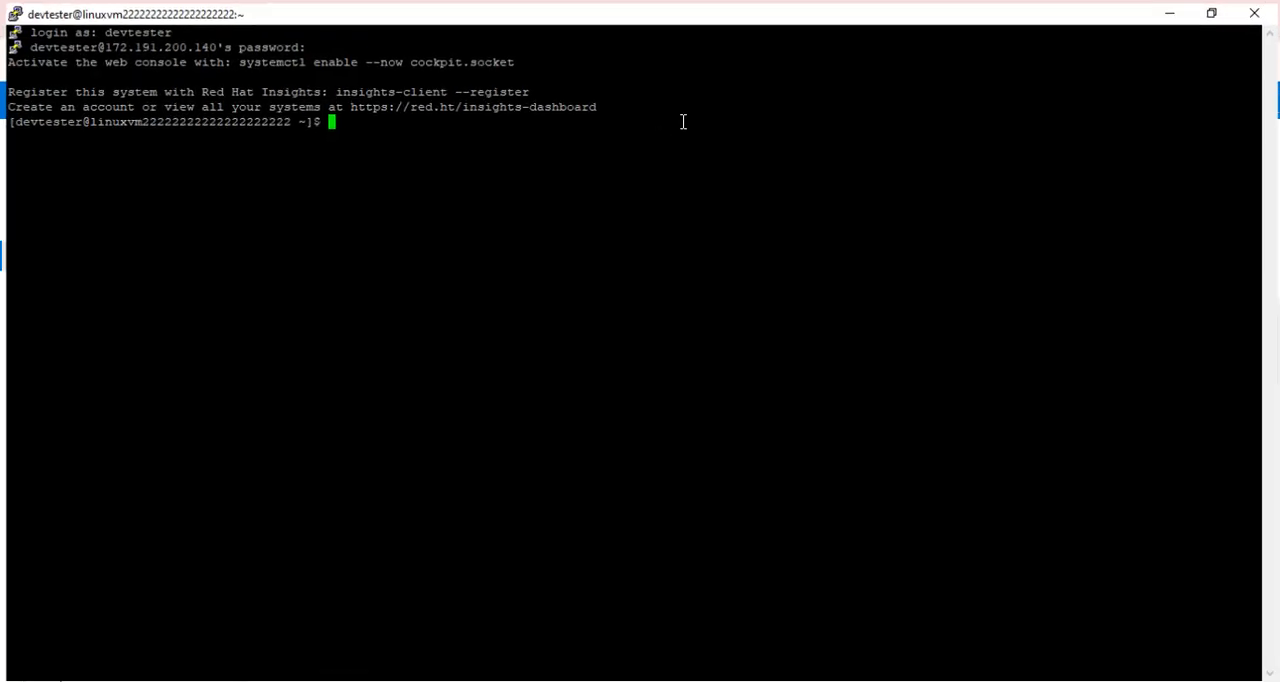
text(s)
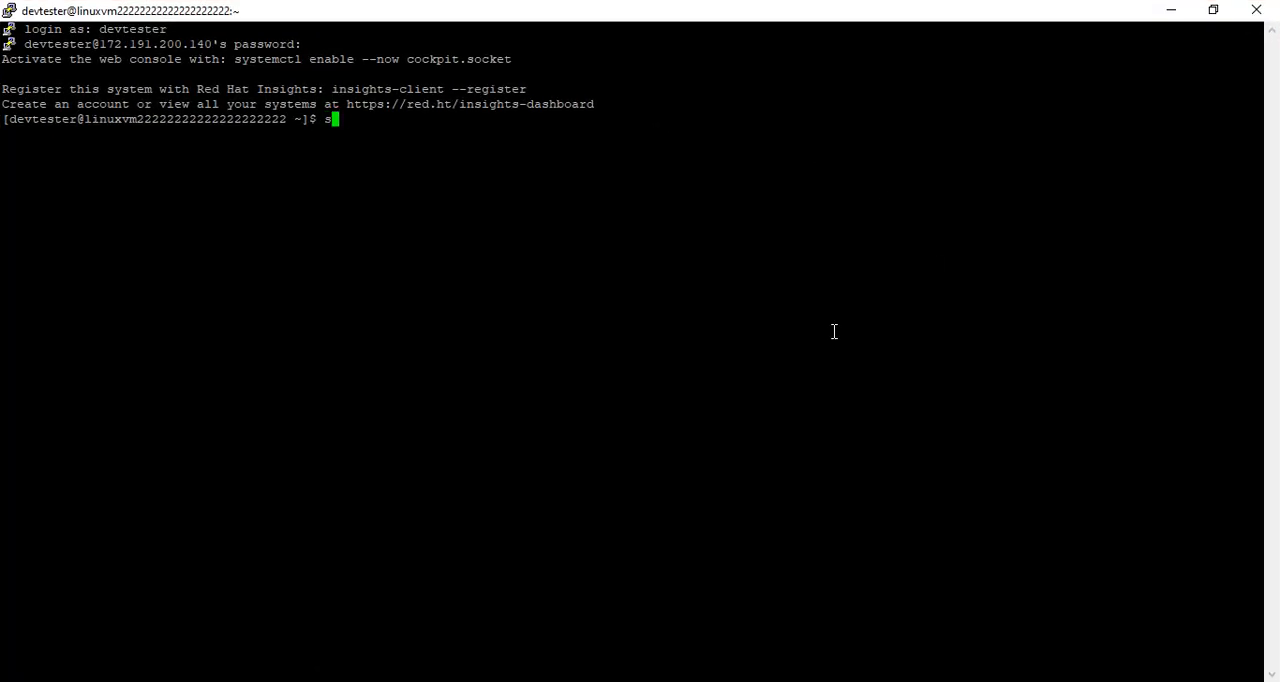
text(udo -i)
key(Return)
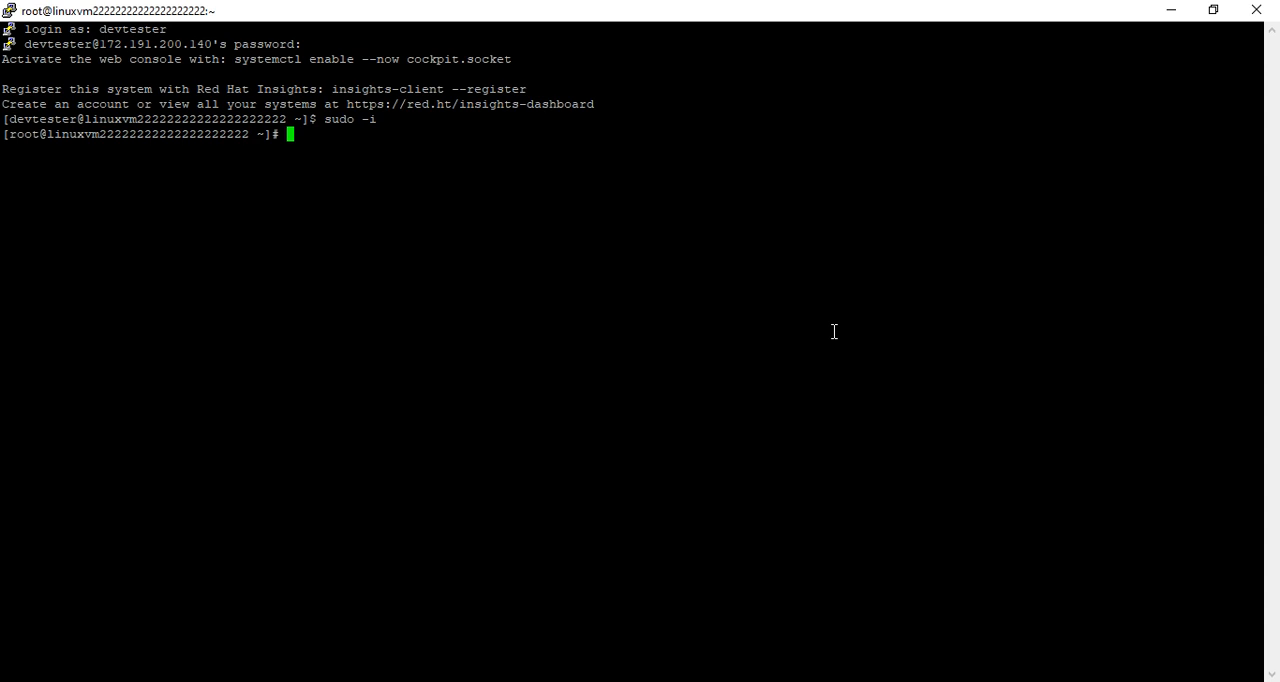
Update all installed packages without confirmation prompts by running yum update -y.
text(yum update -y)
key(Return)
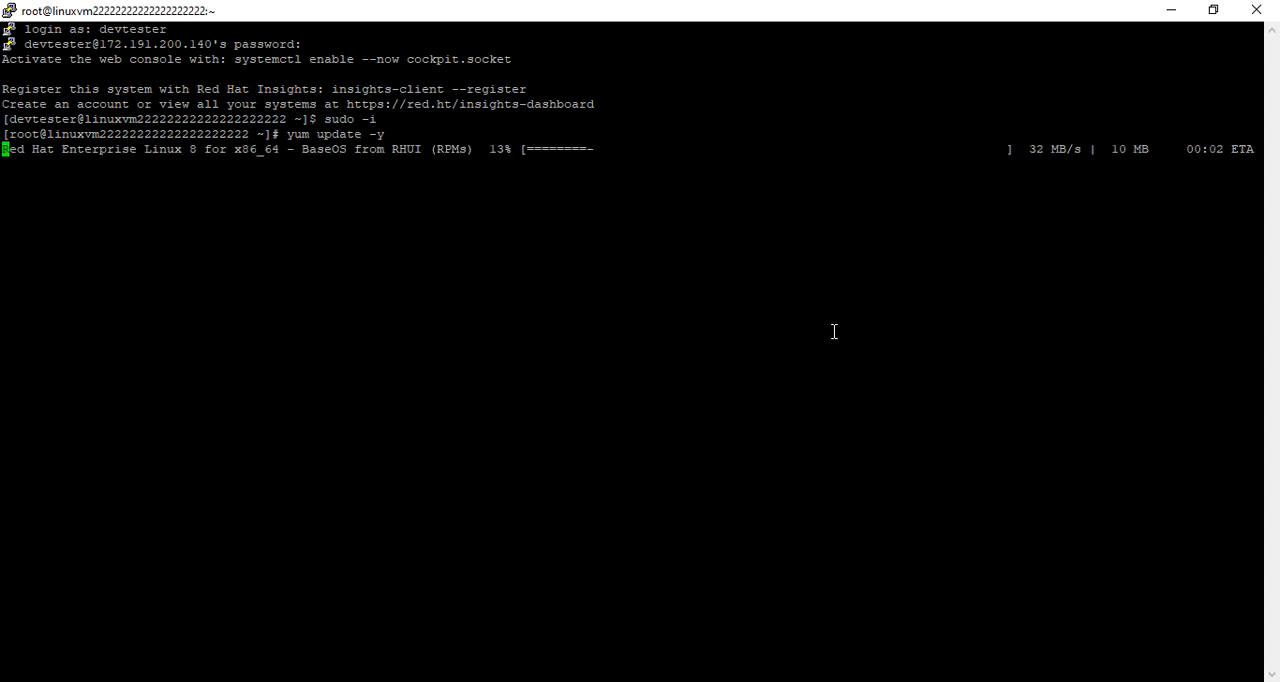